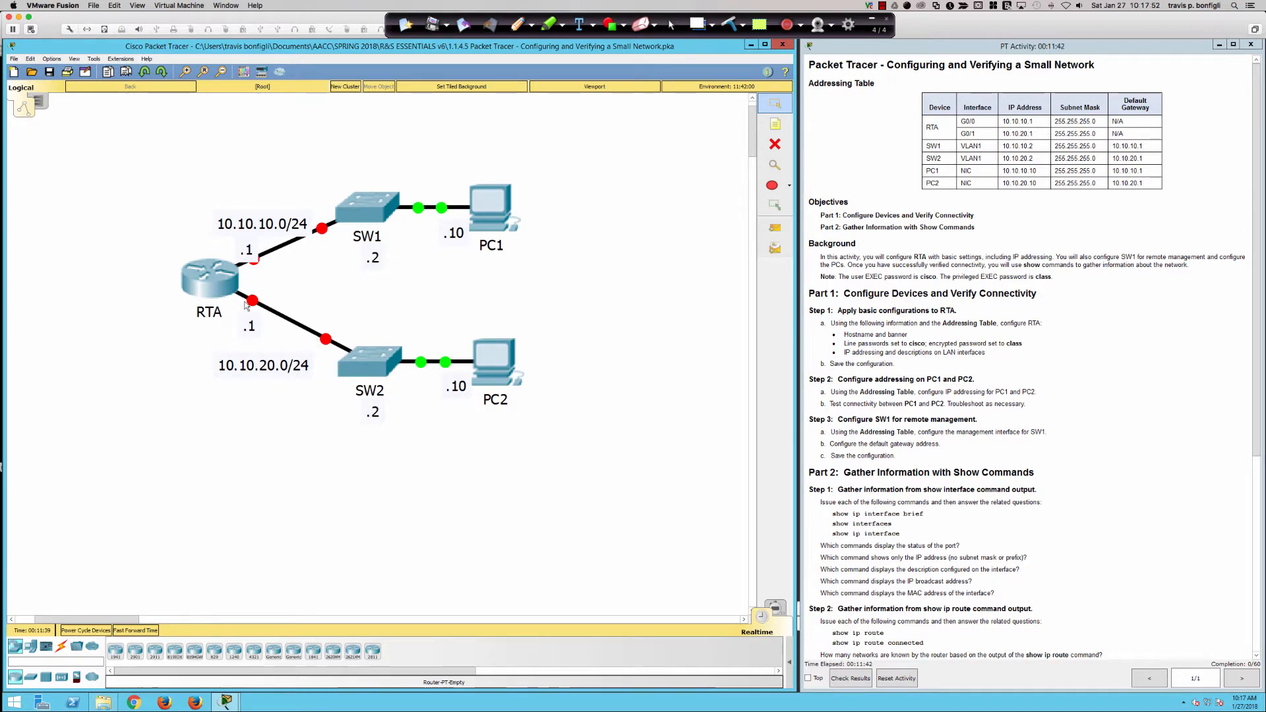
# Open RTA's device window, enlarge it, and switch to its CLI tab.
pyautogui.click(192, 275)
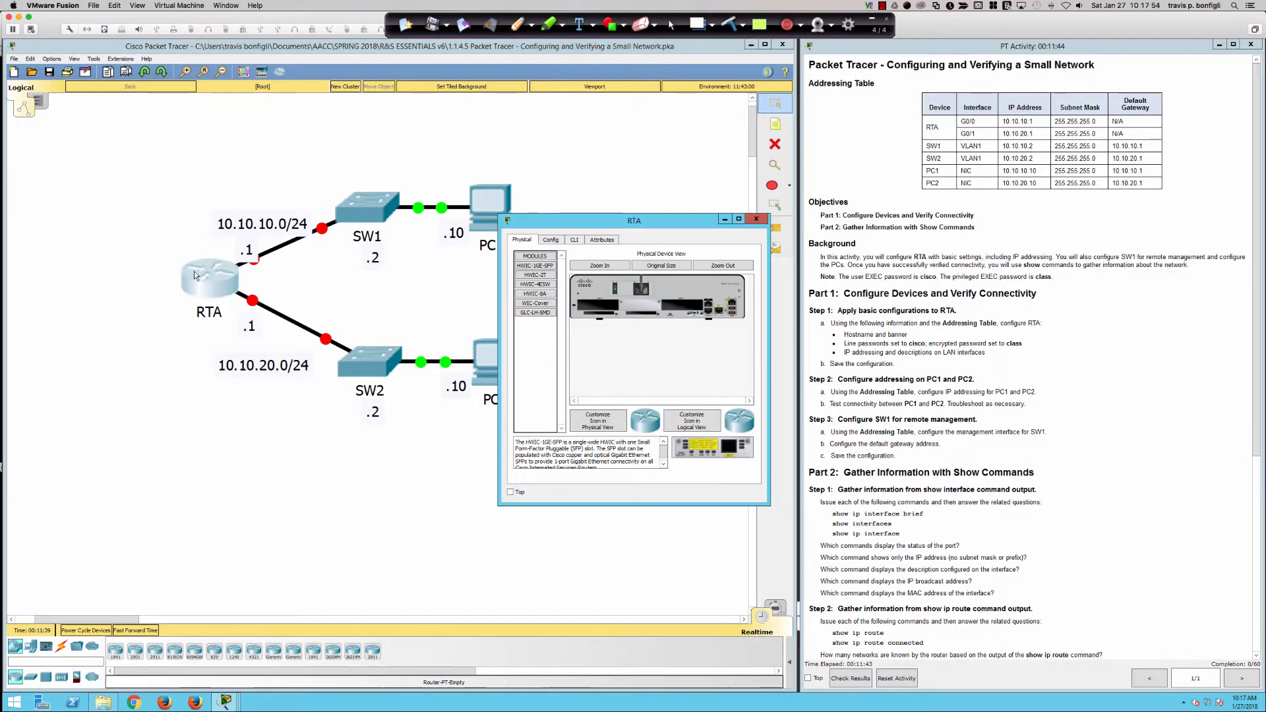
pyautogui.moveTo(594, 226); pyautogui.dragTo(109, 388)
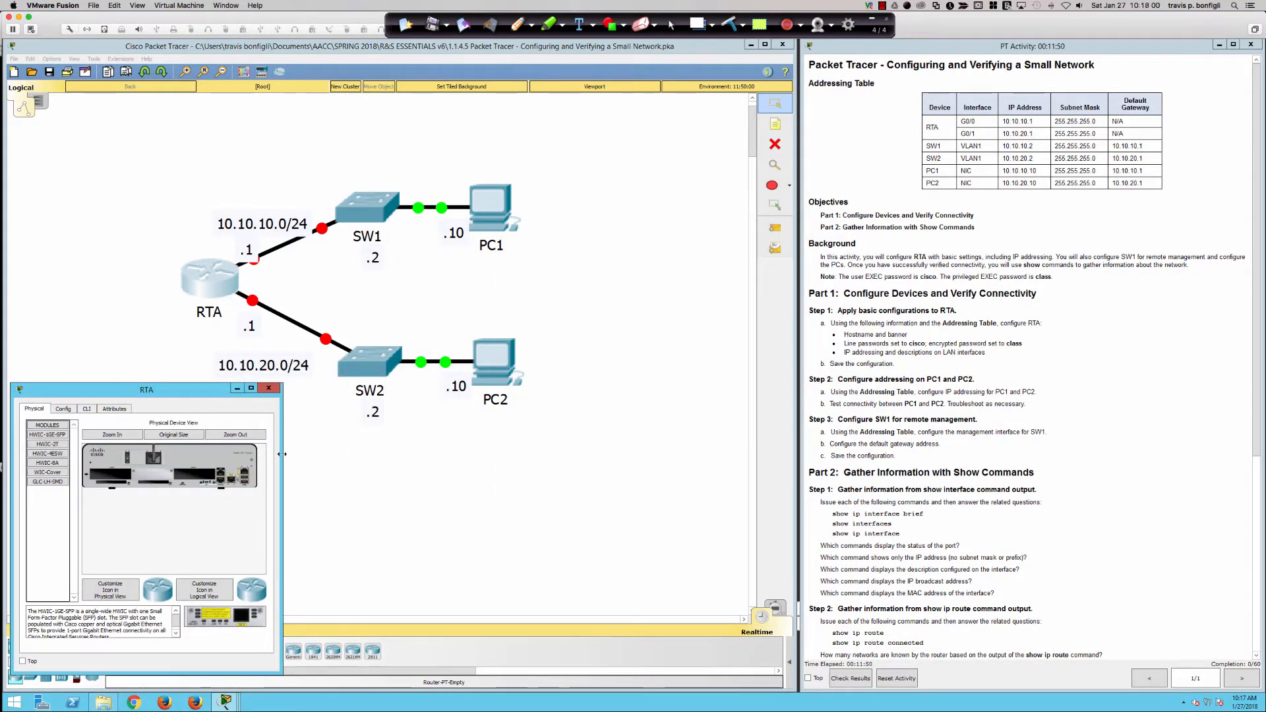
pyautogui.moveTo(283, 459); pyautogui.dragTo(795, 460)
pyautogui.moveTo(389, 675); pyautogui.dragTo(389, 688)
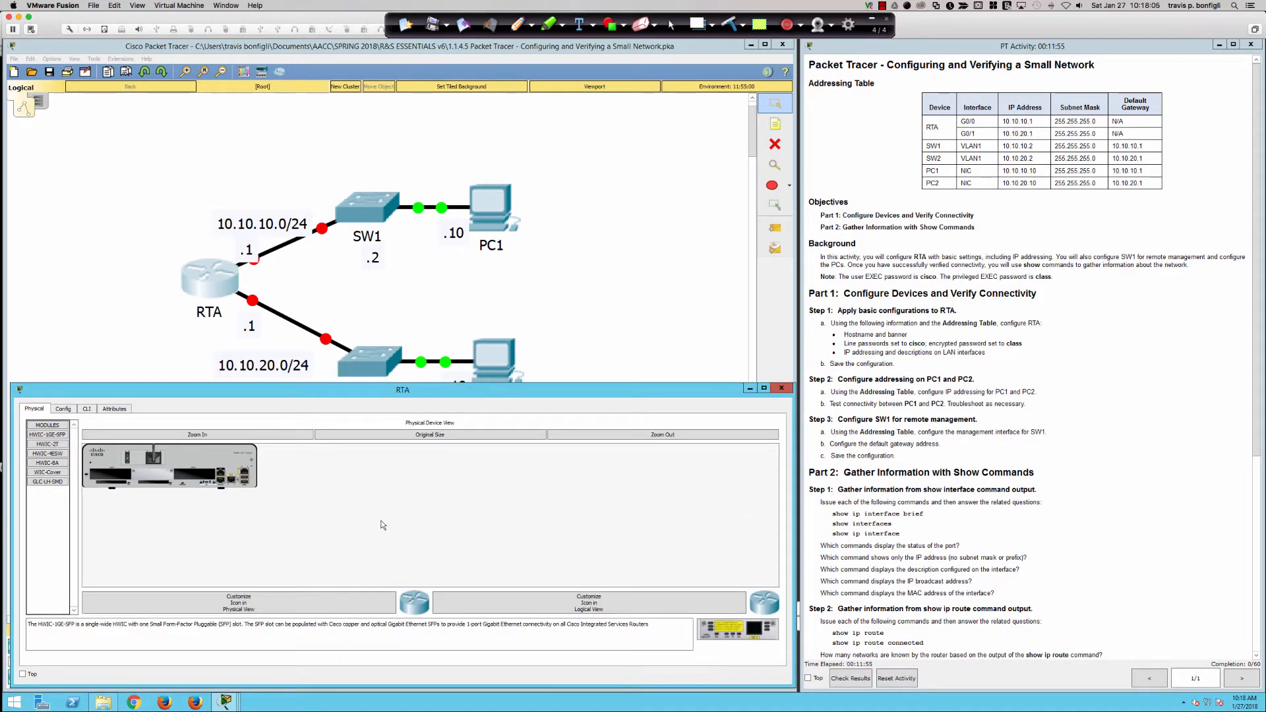
pyautogui.click(86, 409)
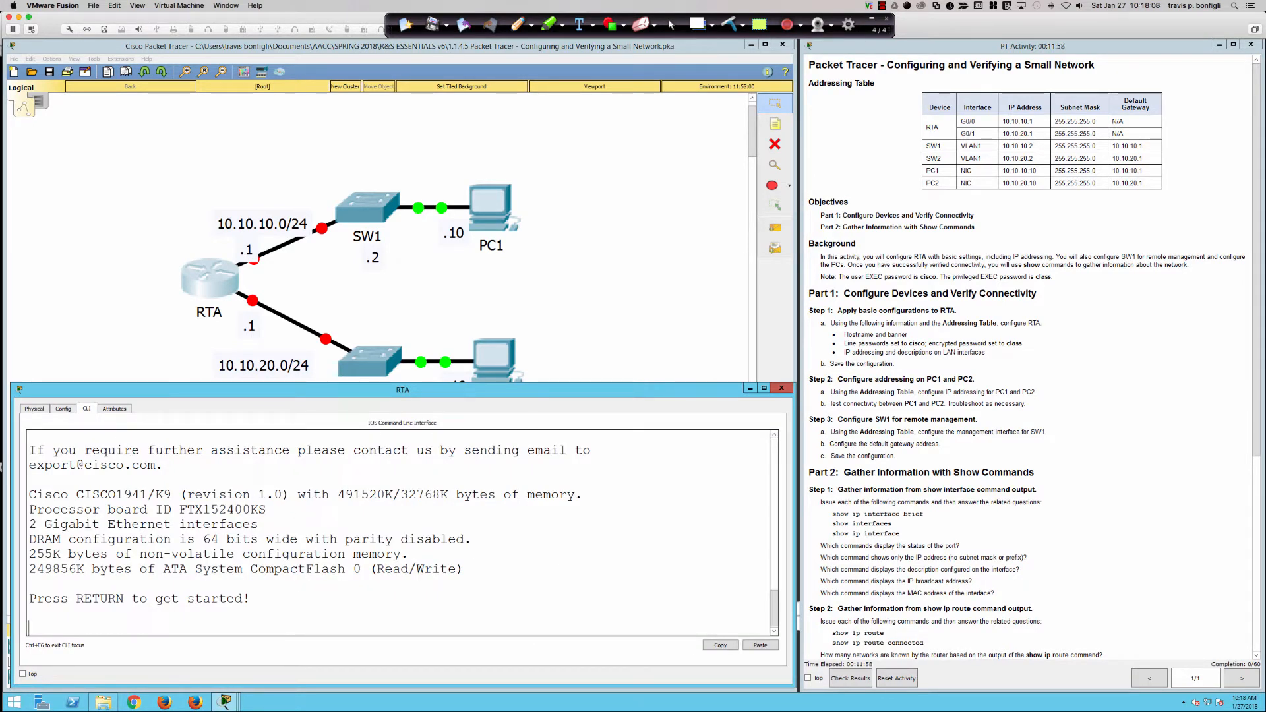
# Enter privileged EXEC mode with enable and type configure terminal at the prompt.
pyautogui.press('Return')
pyautogui.press('Return')
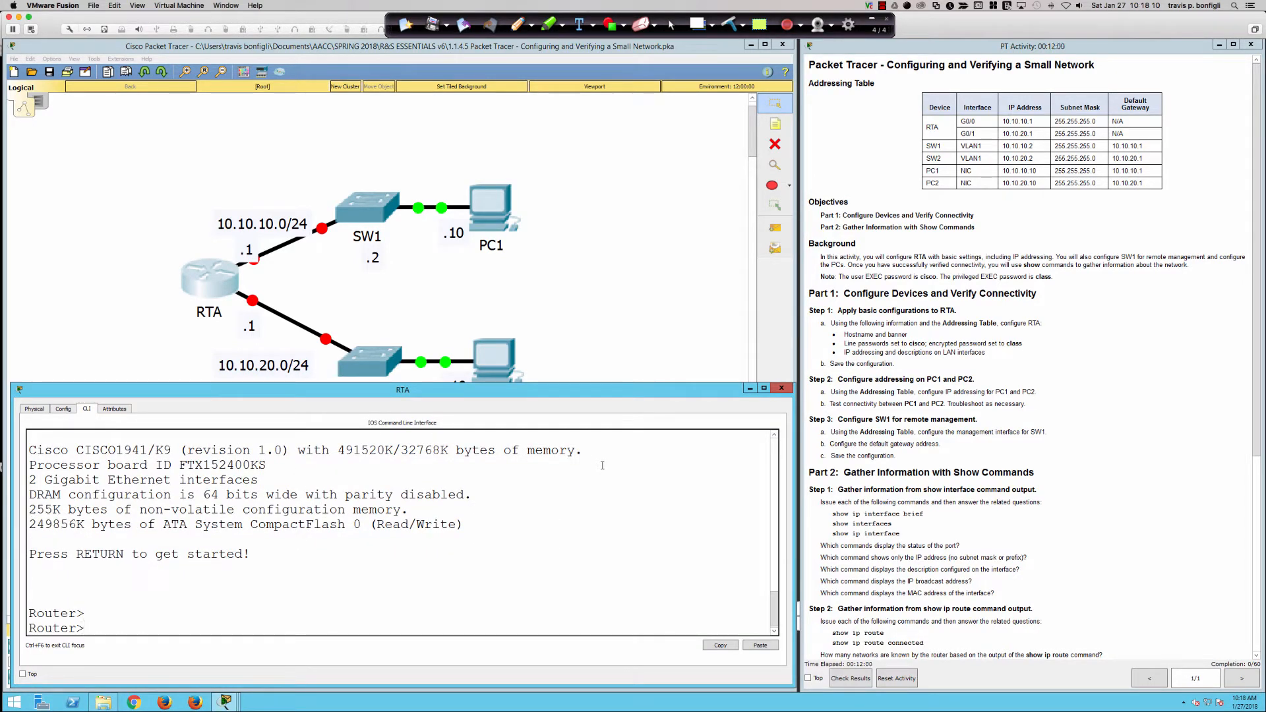
pyautogui.press('Return')
pyautogui.press('Return')
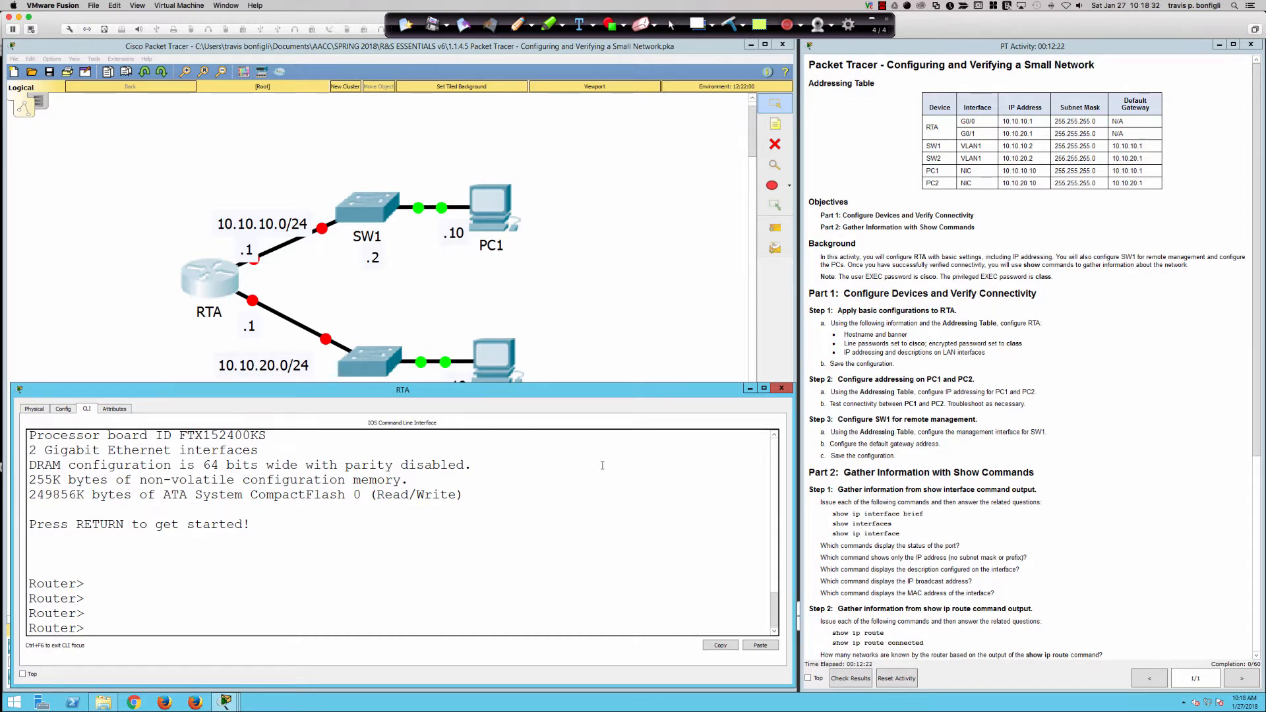
pyautogui.press('Return')
pyautogui.press('Return')
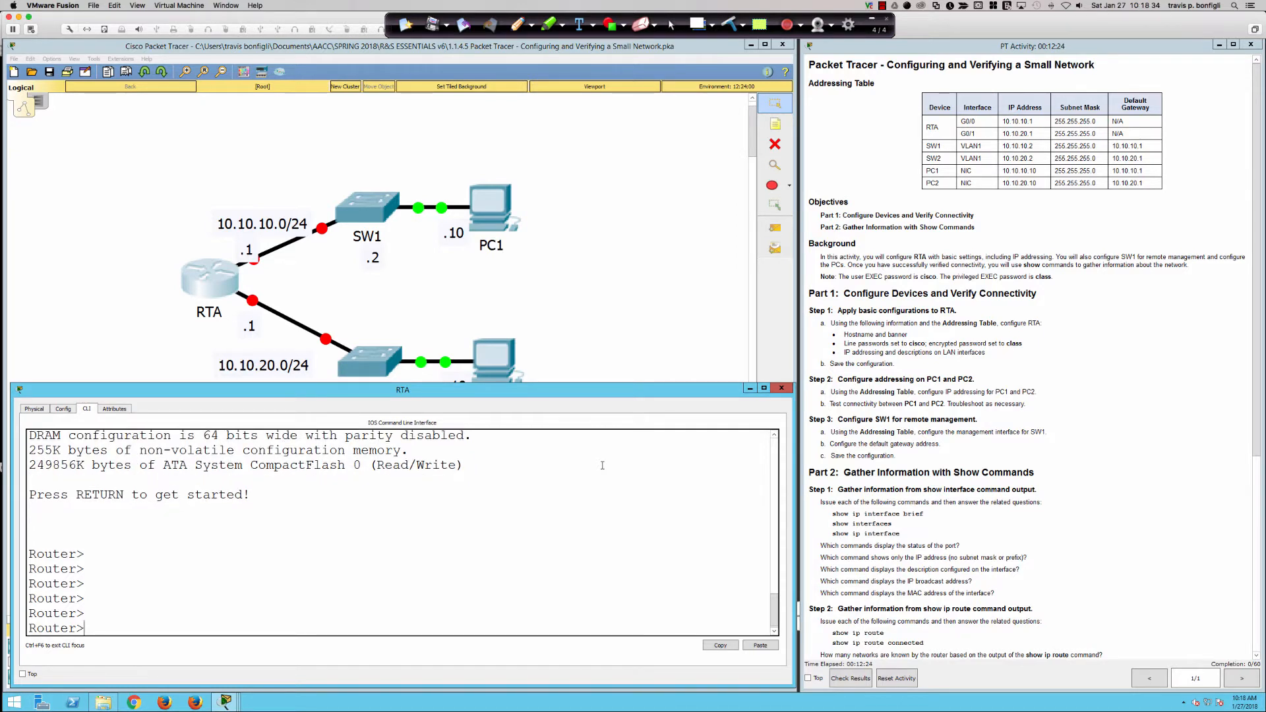
pyautogui.write('en')
pyautogui.press('Tab')
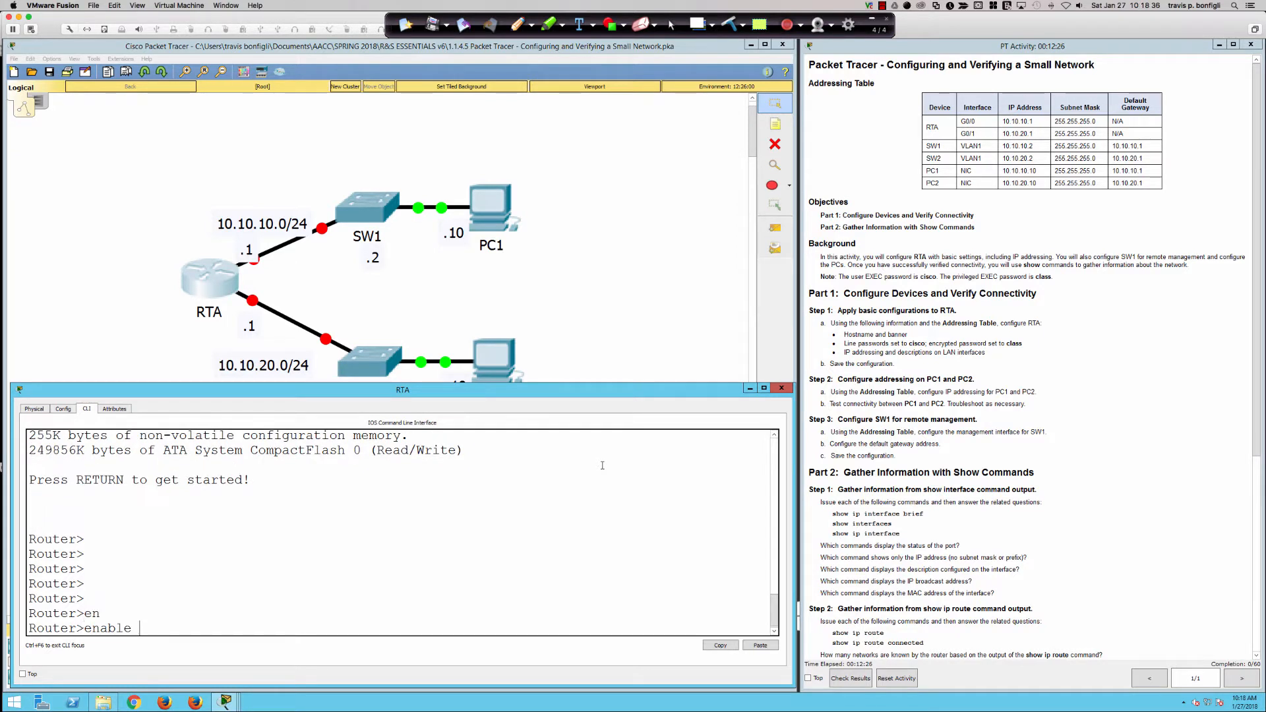
pyautogui.press('Return')
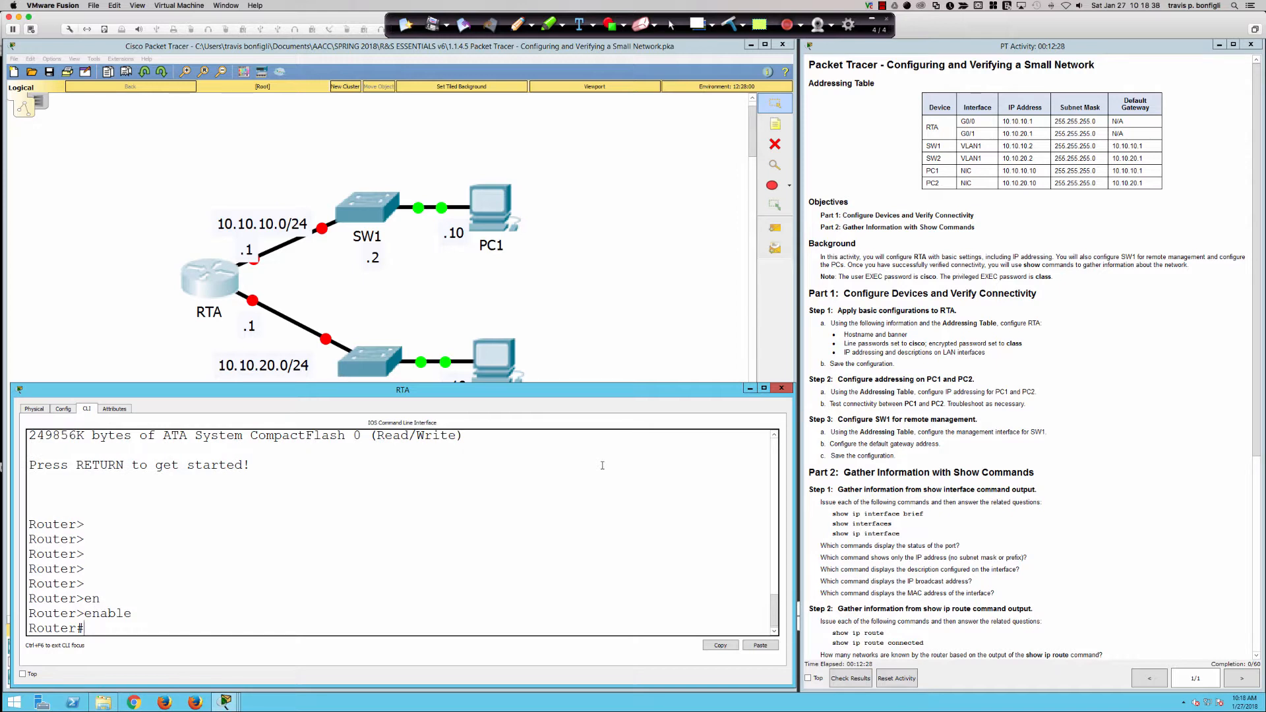
pyautogui.press('Return')
pyautogui.press('Return')
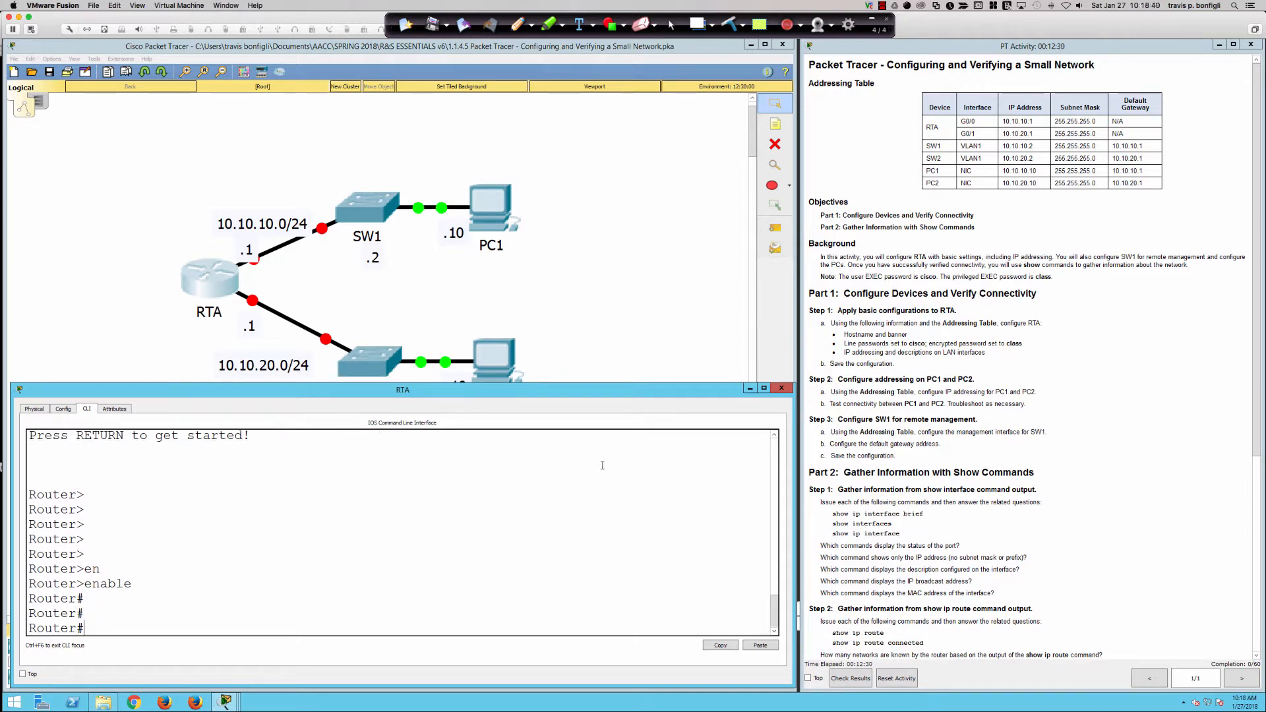
pyautogui.write('conf')
pyautogui.press('Tab')
pyautogui.write('t')
pyautogui.press('Tab')
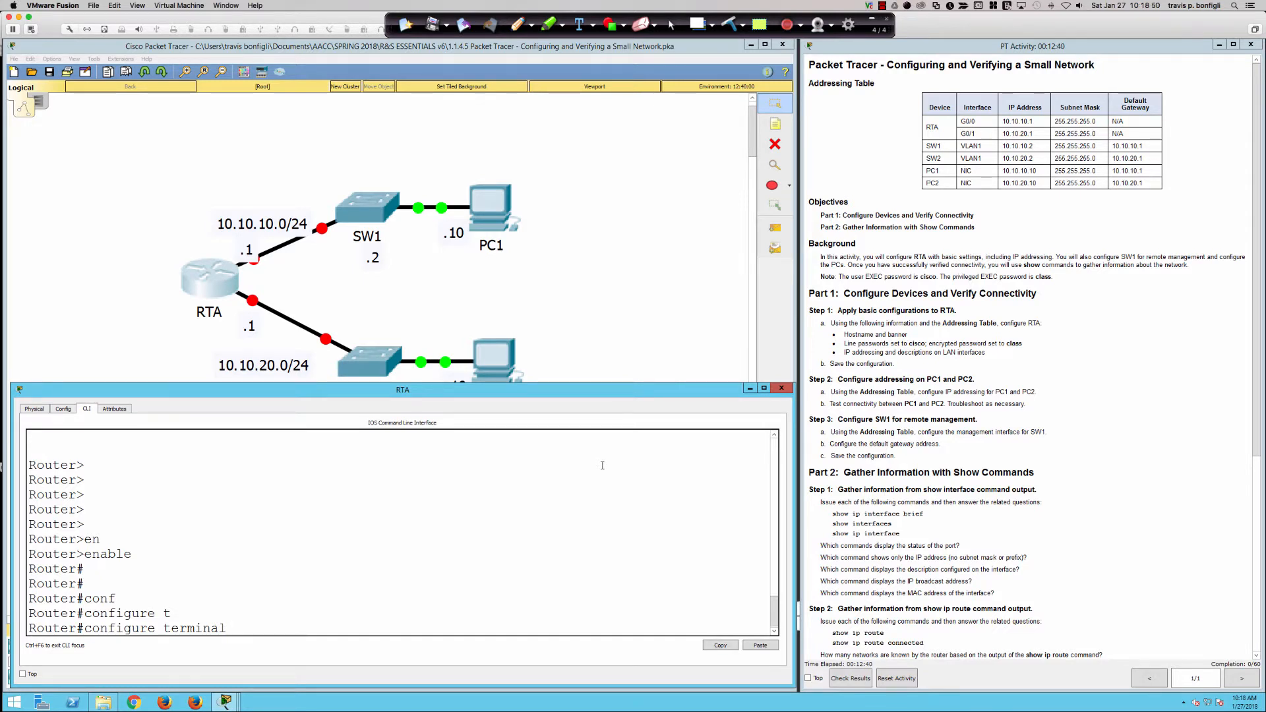
# Enter global configuration mode and set the router hostname to RTA.
pyautogui.press('Return')
pyautogui.press('Return')
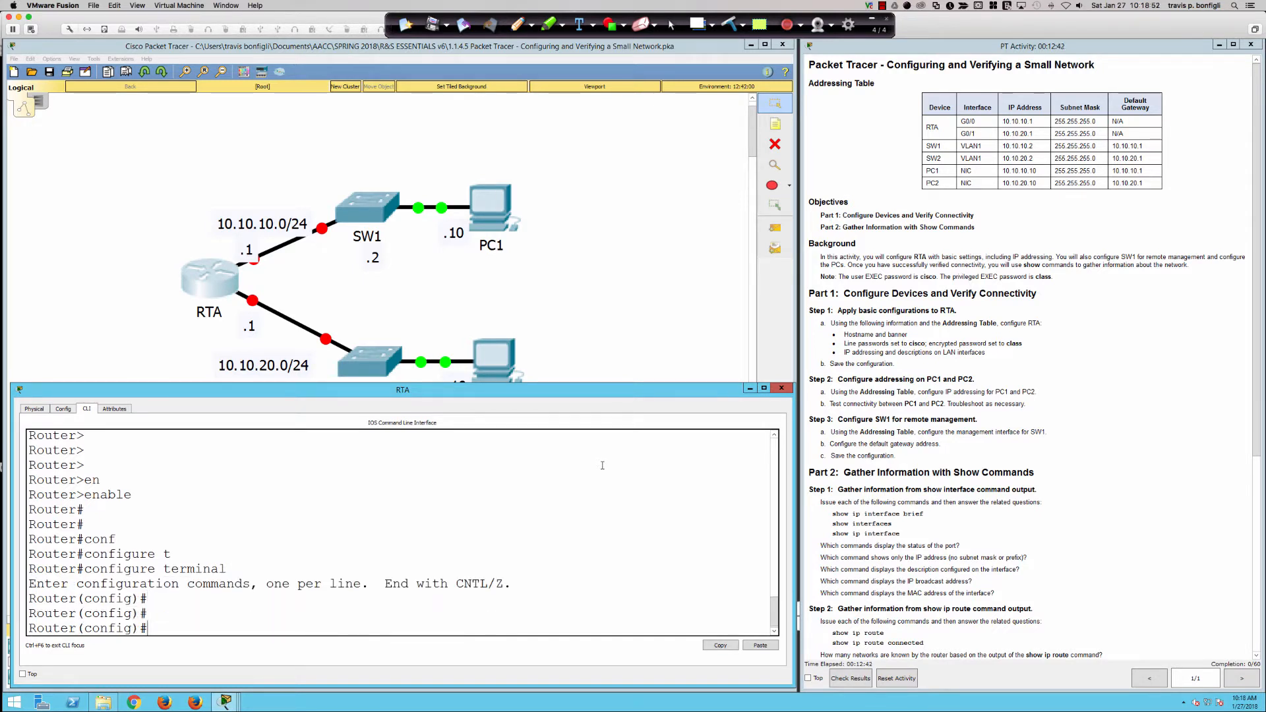
pyautogui.write('host')
pyautogui.press('Tab')
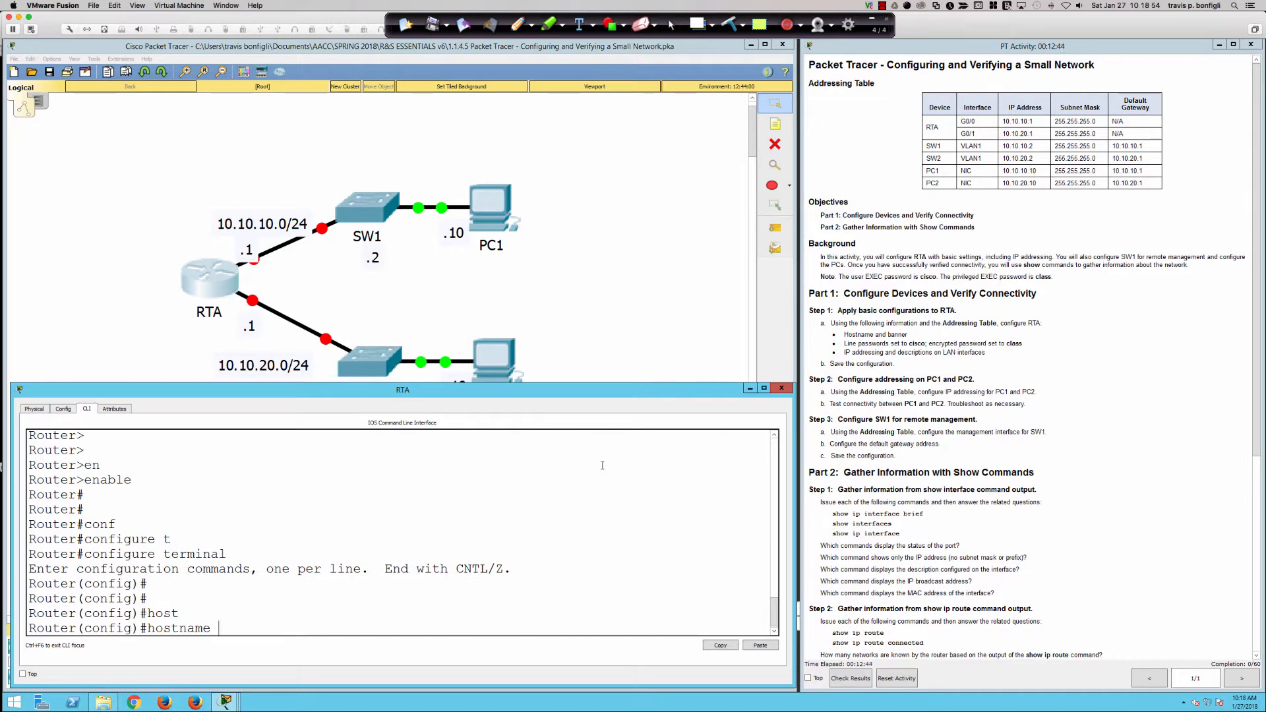
pyautogui.write('RTA')
pyautogui.press('Return')
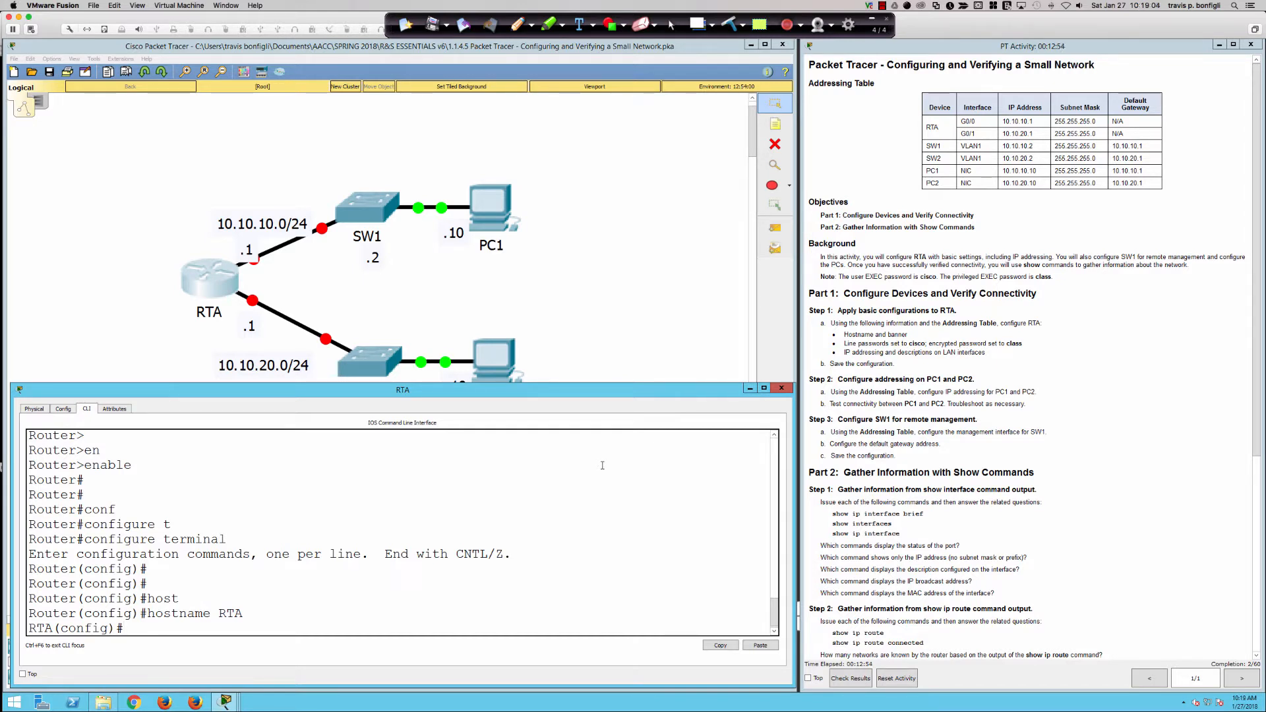
# Set the MOTD banner 'WARNING!!! Authorized users only!!!' and display the running configuration.
pyautogui.write('banner motd % WARNING!!!')
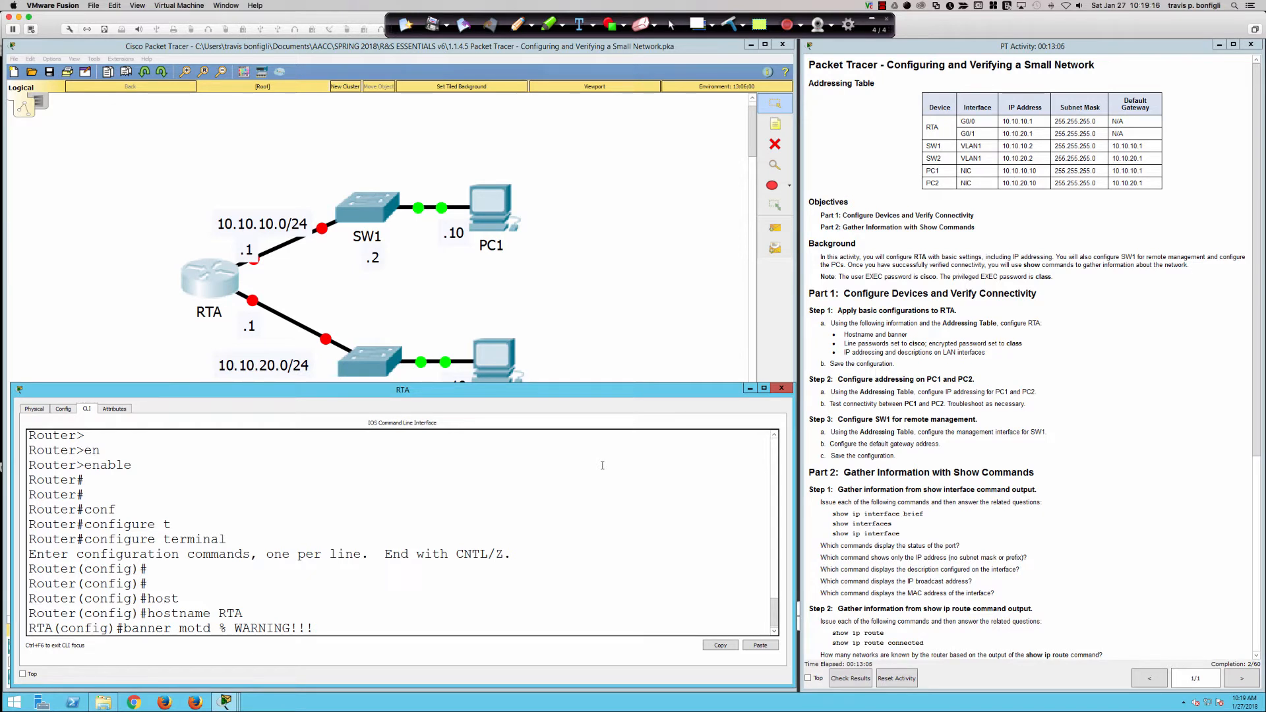
pyautogui.write(' Authroi')
pyautogui.press('BackSpace')
pyautogui.press('BackSpace')
pyautogui.press('BackSpace')
pyautogui.write('orized users only!!! ')
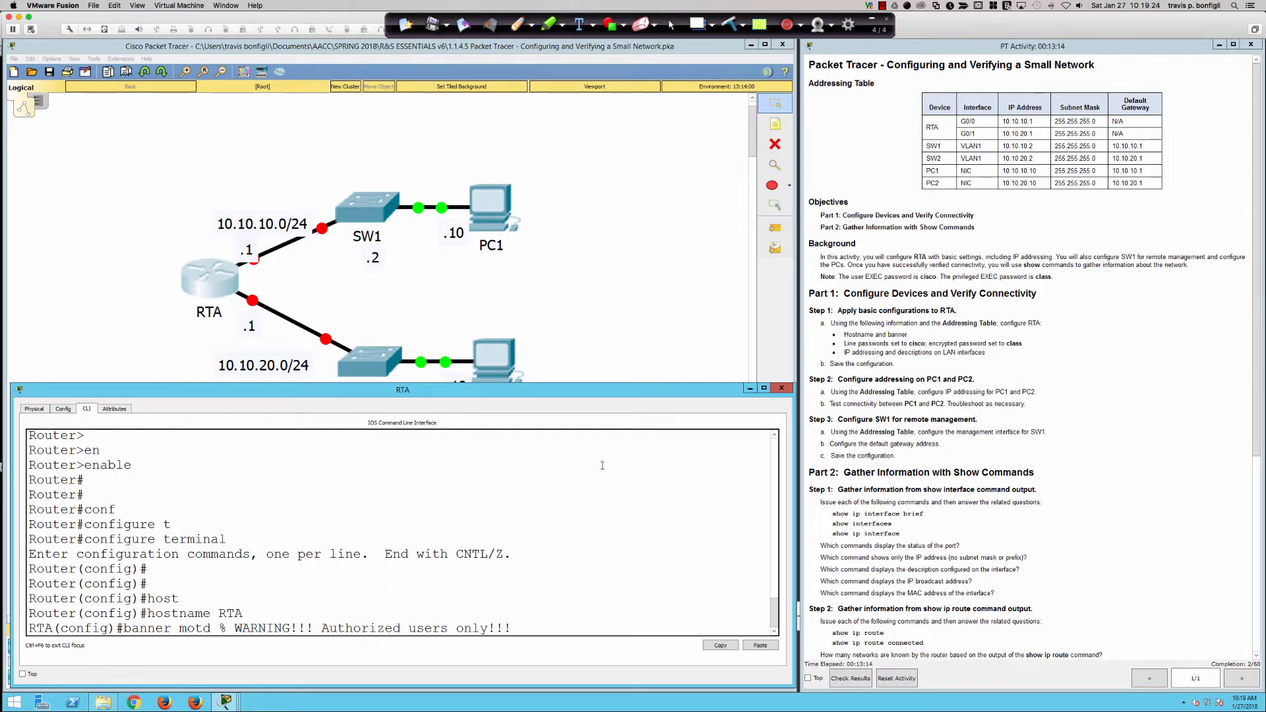
pyautogui.write('%')
pyautogui.press('Return')
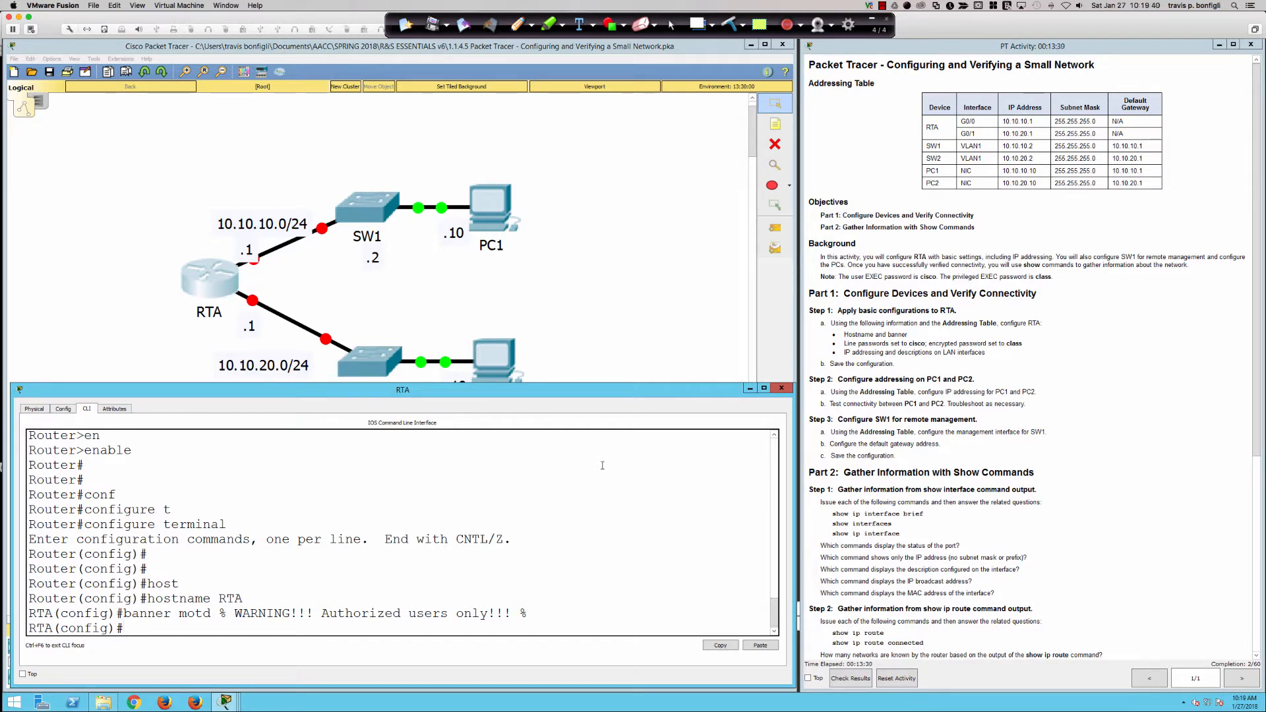
pyautogui.write('do sh run')
pyautogui.press('Return')
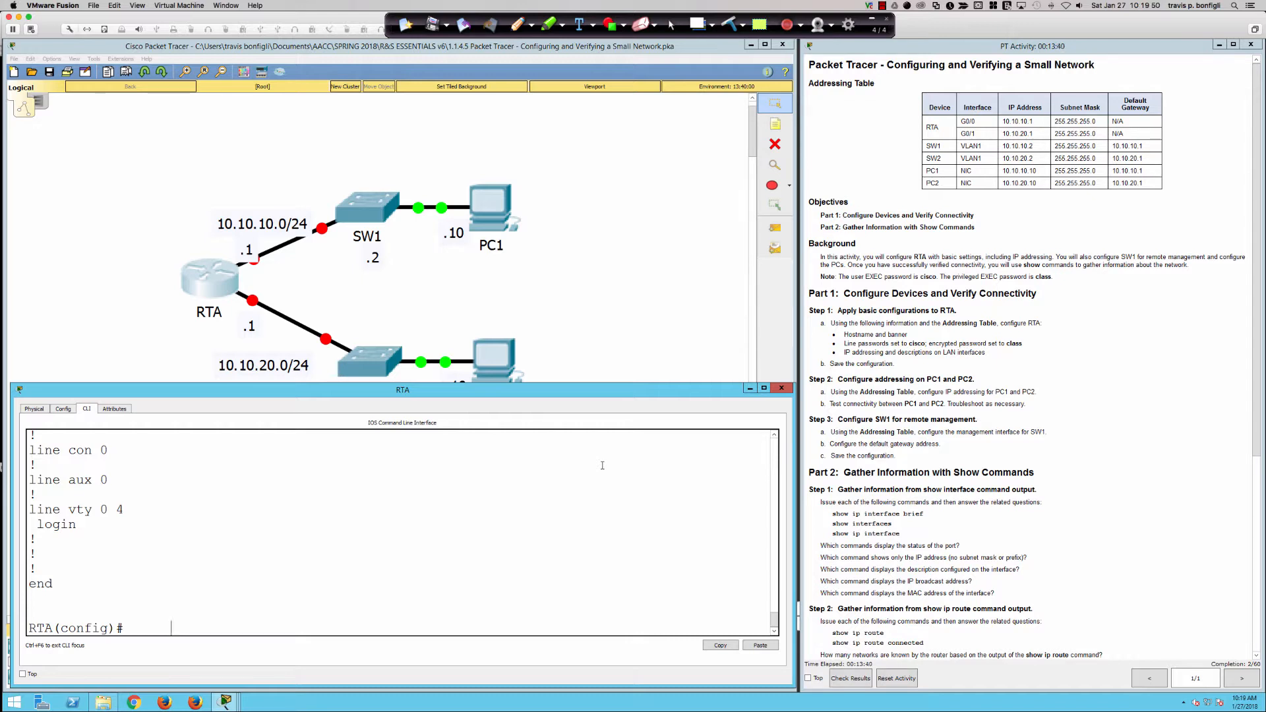
# Set a password on console line 0.
pyautogui.write('ling')
pyautogui.press('BackSpace')
pyautogui.press('BackSpace')
pyautogui.write('e con 0')
pyautogui.press('Return')
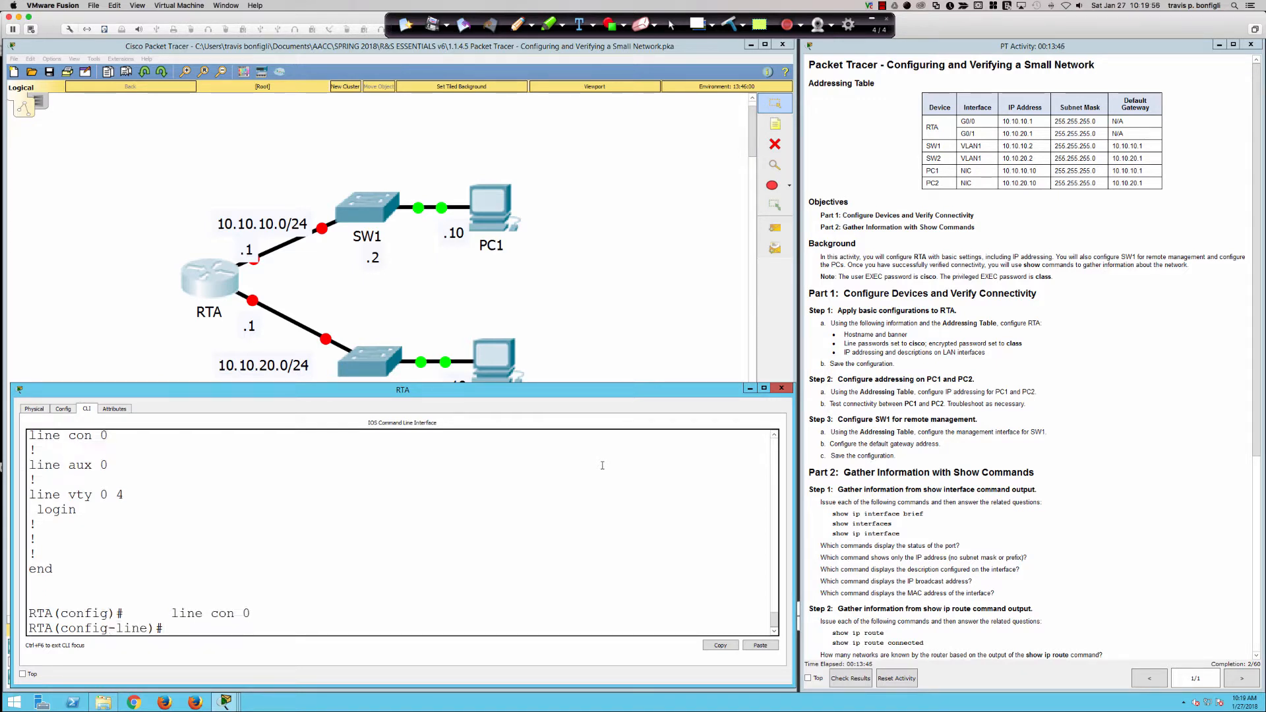
pyautogui.write('pas')
pyautogui.press('Tab')
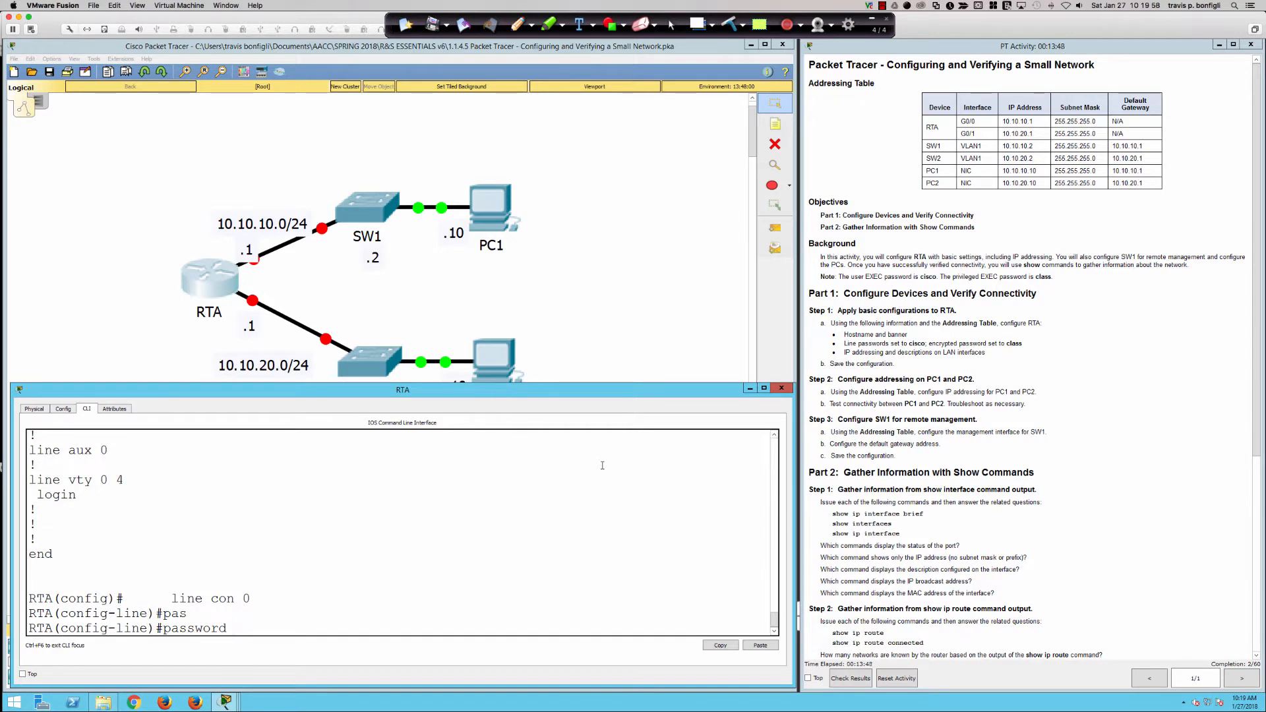
pyautogui.write('cisco')
pyautogui.press('Return')
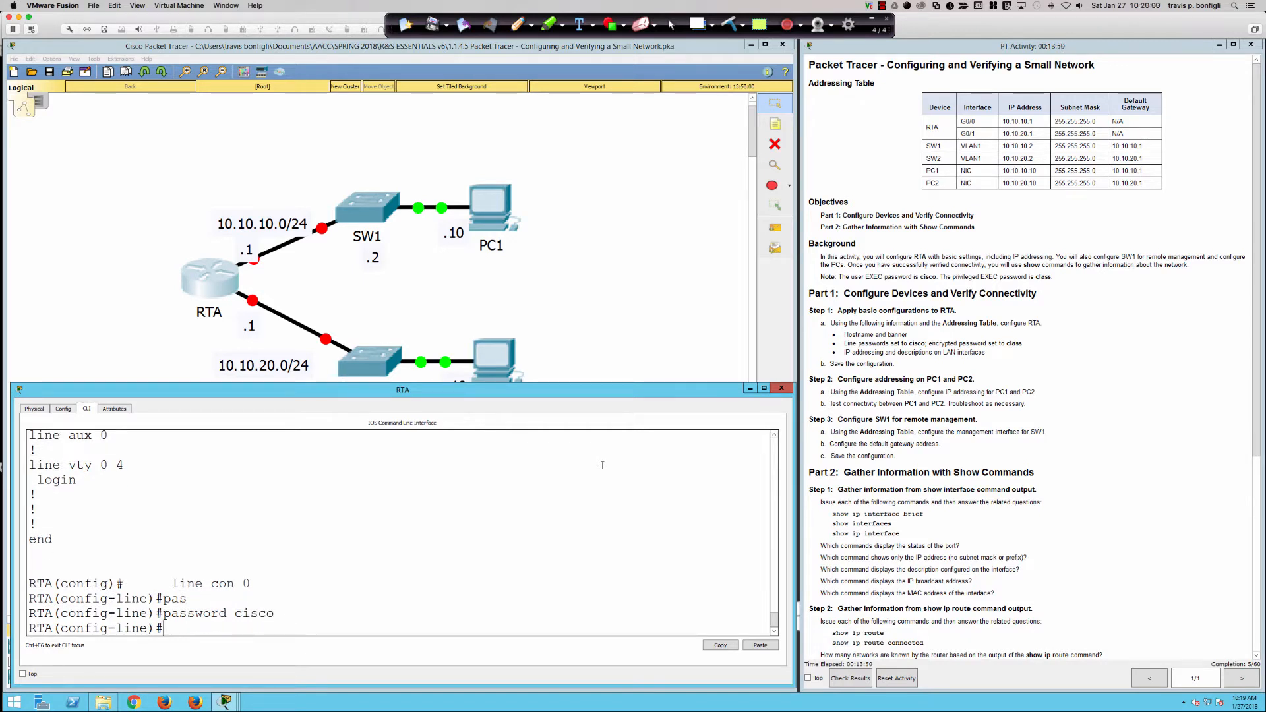
# Apply the same password to VTY lines 0 4 and exit line configuration.
pyautogui.write('line vty 0 4')
pyautogui.press('Return')
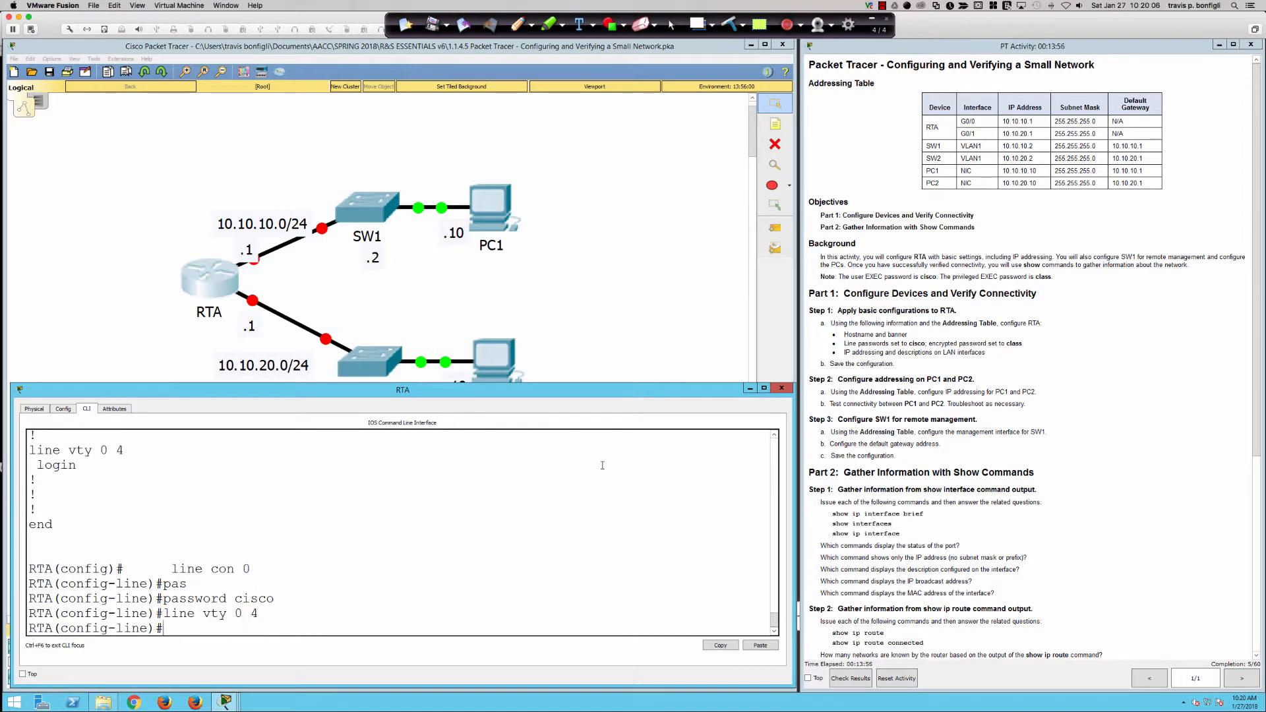
pyautogui.press('Up')
pyautogui.press('Up')
pyautogui.press('Return')
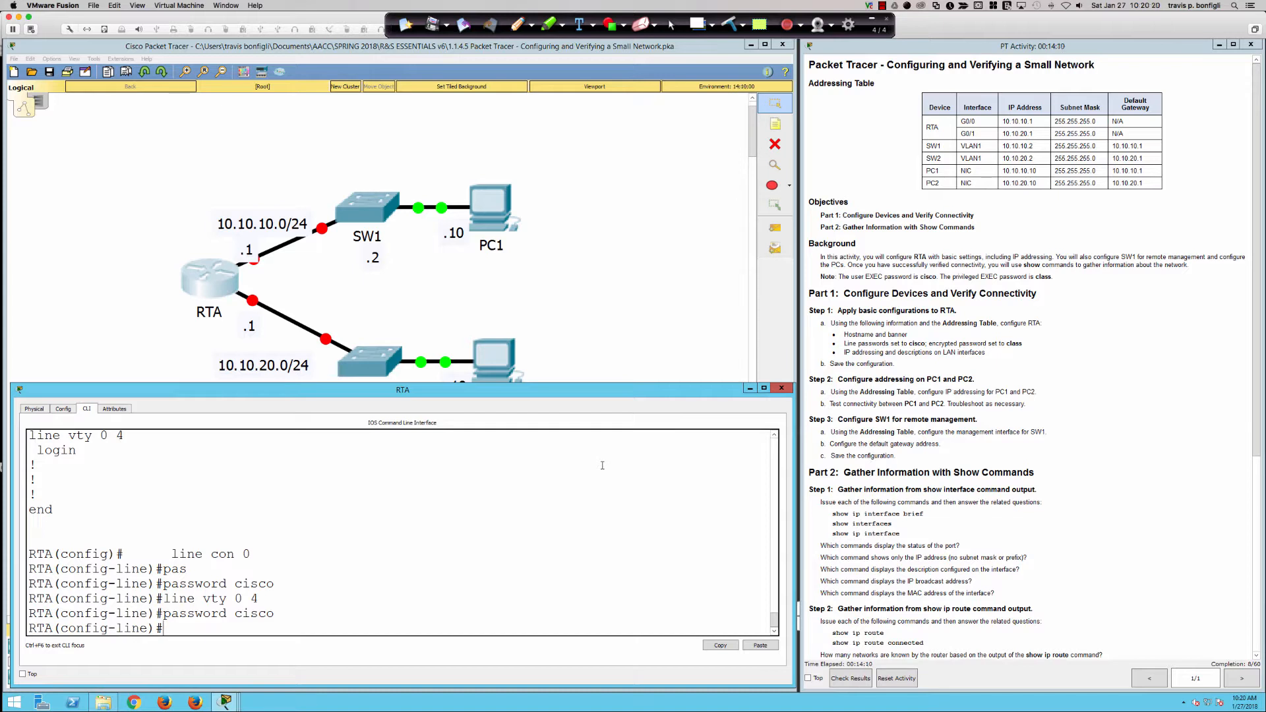
pyautogui.write('exit')
pyautogui.press('Return')
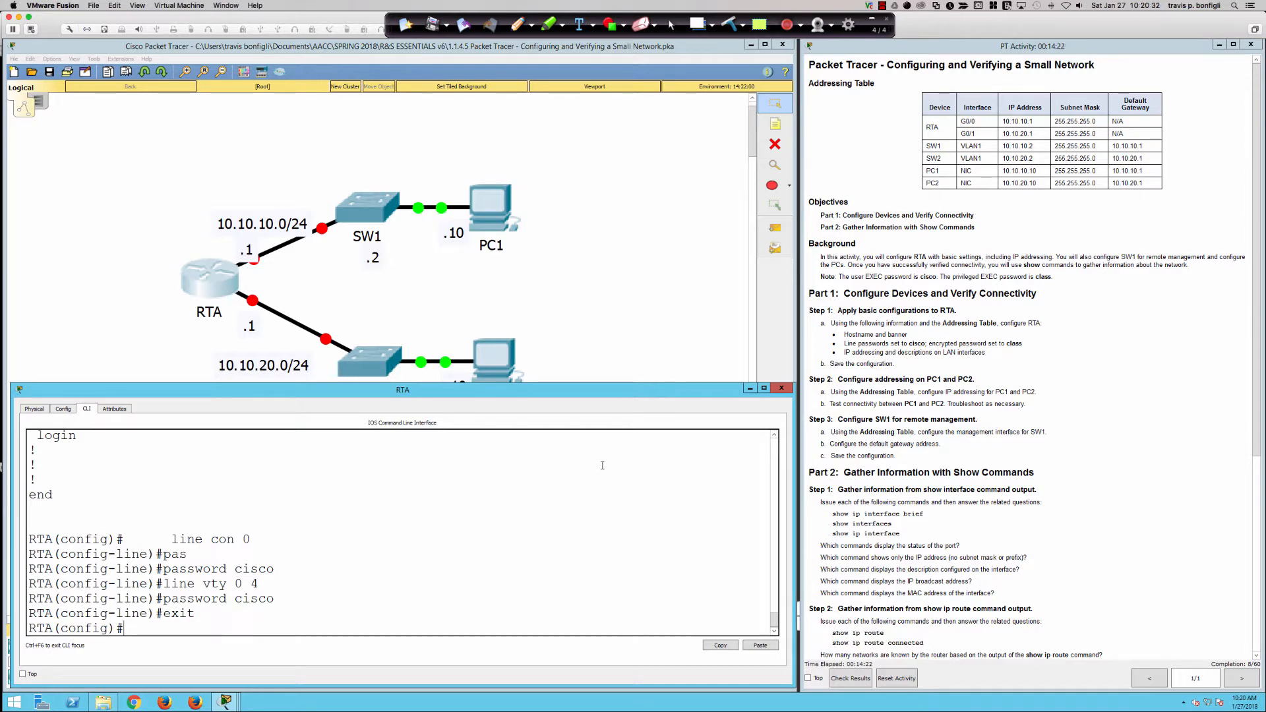
# Set the encrypted enable secret on RTA.
pyautogui.write('en')
pyautogui.press('Tab')
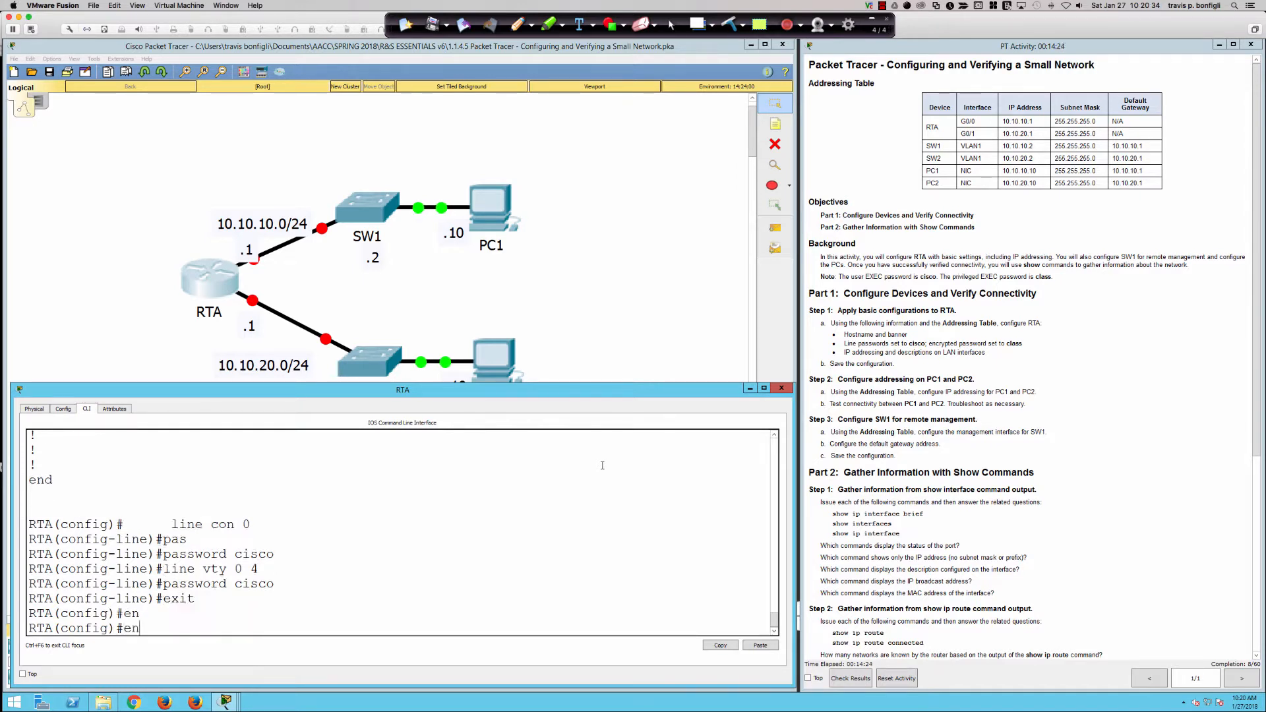
pyautogui.write('ab')
pyautogui.press('Tab')
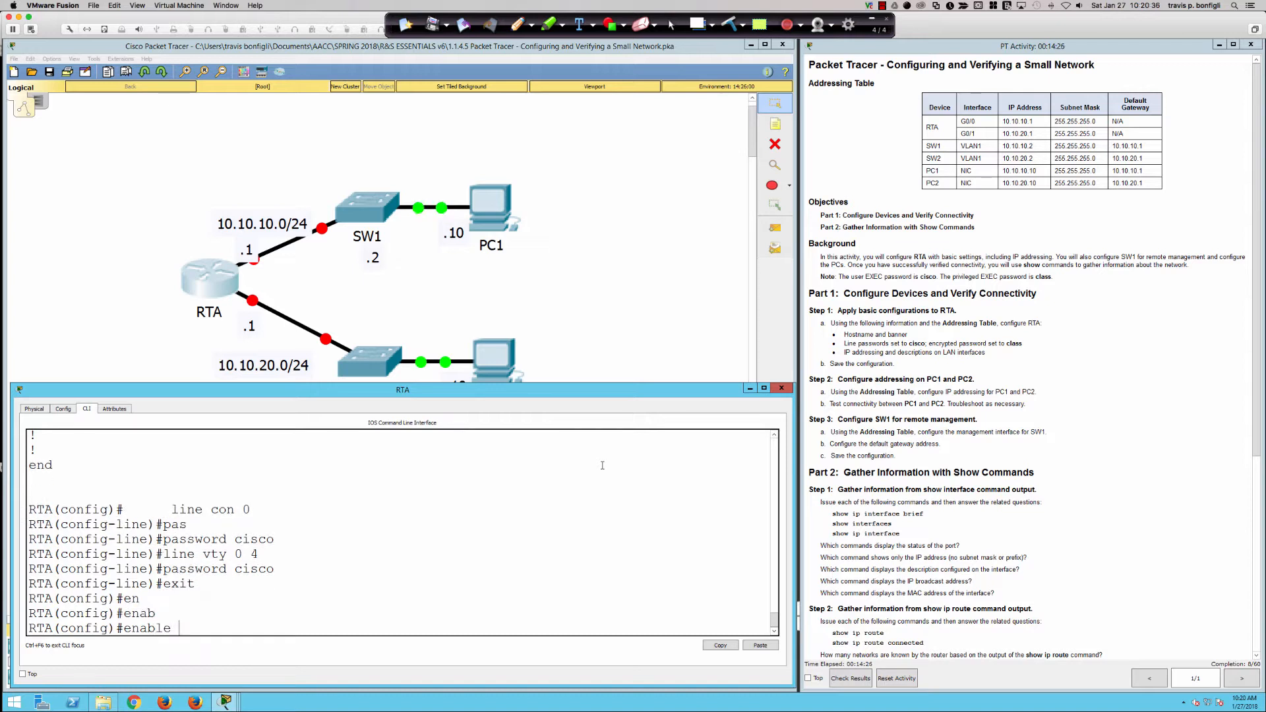
pyautogui.write('sec')
pyautogui.press('Tab')
pyautogui.write('class')
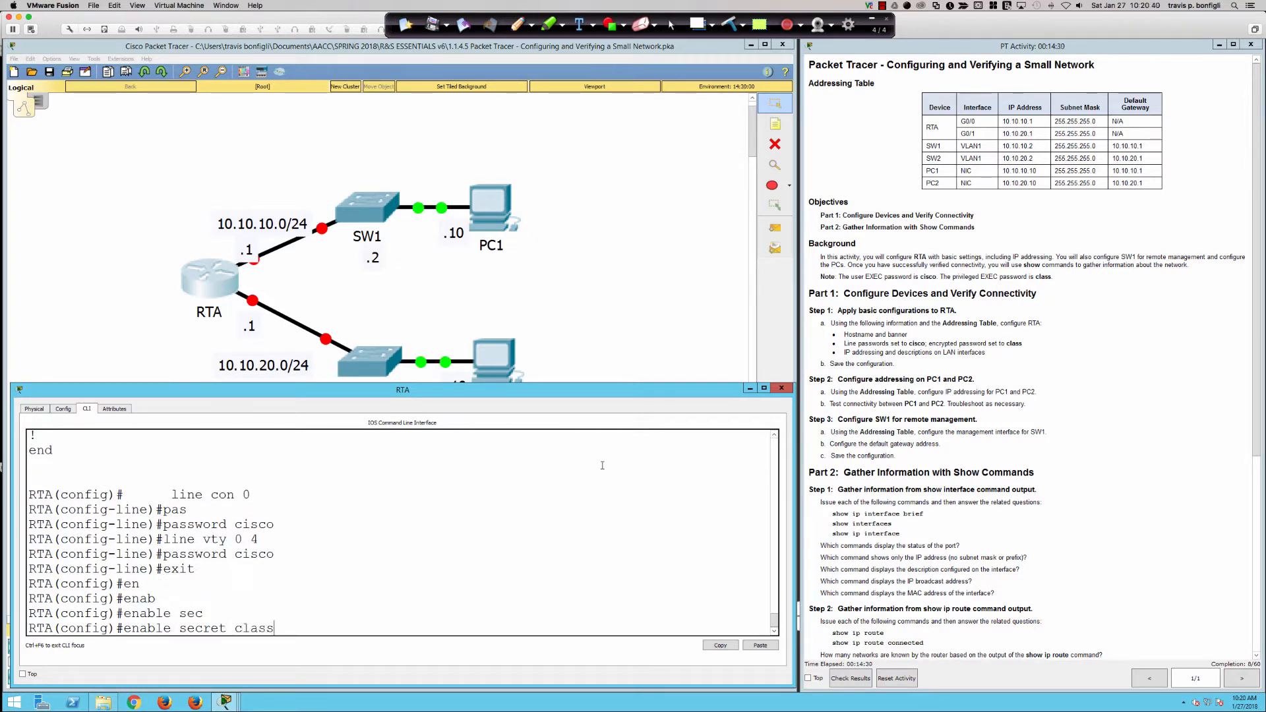
pyautogui.press('Return')
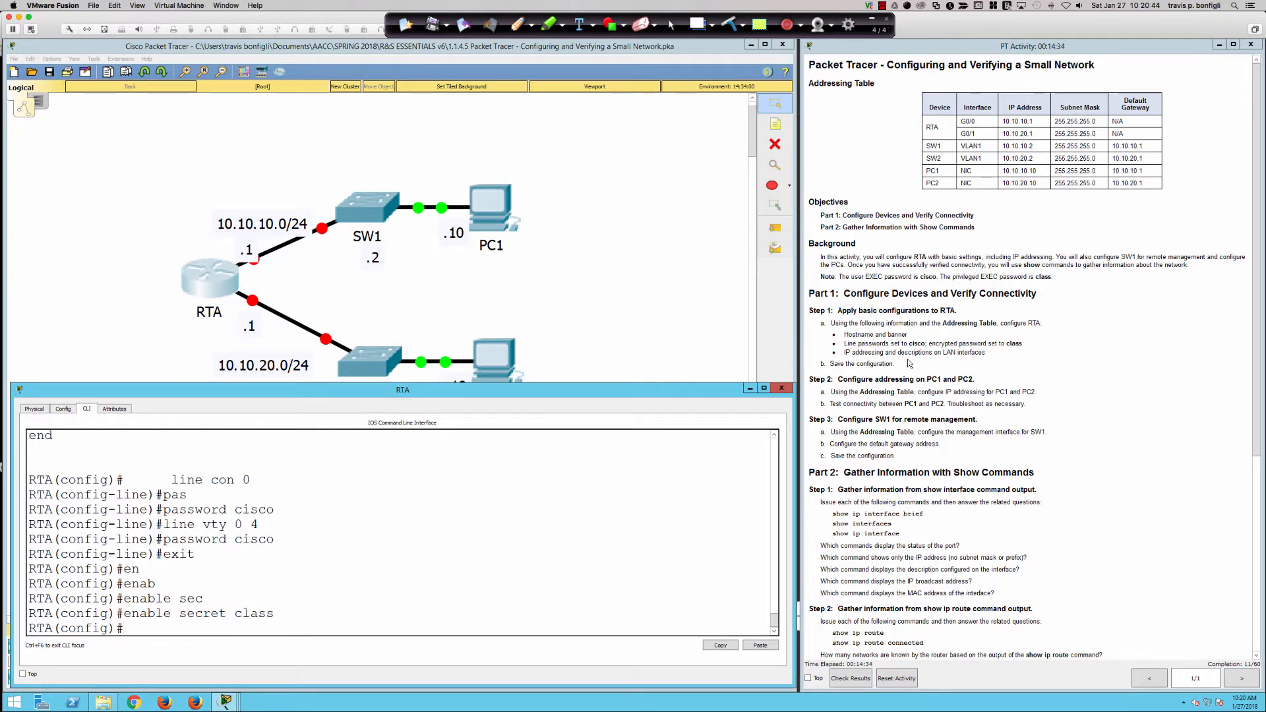
pyautogui.click(927, 342)
pyautogui.moveTo(926, 343); pyautogui.dragTo(1024, 345)
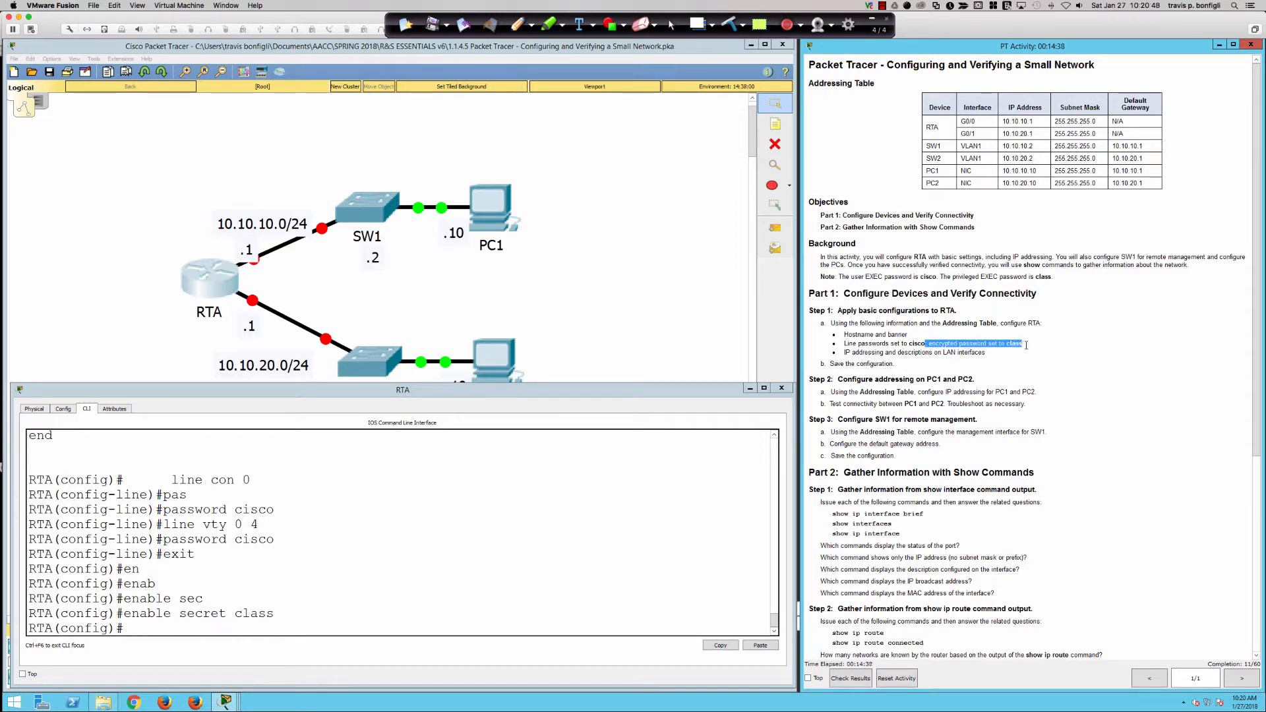
pyautogui.click(1026, 345)
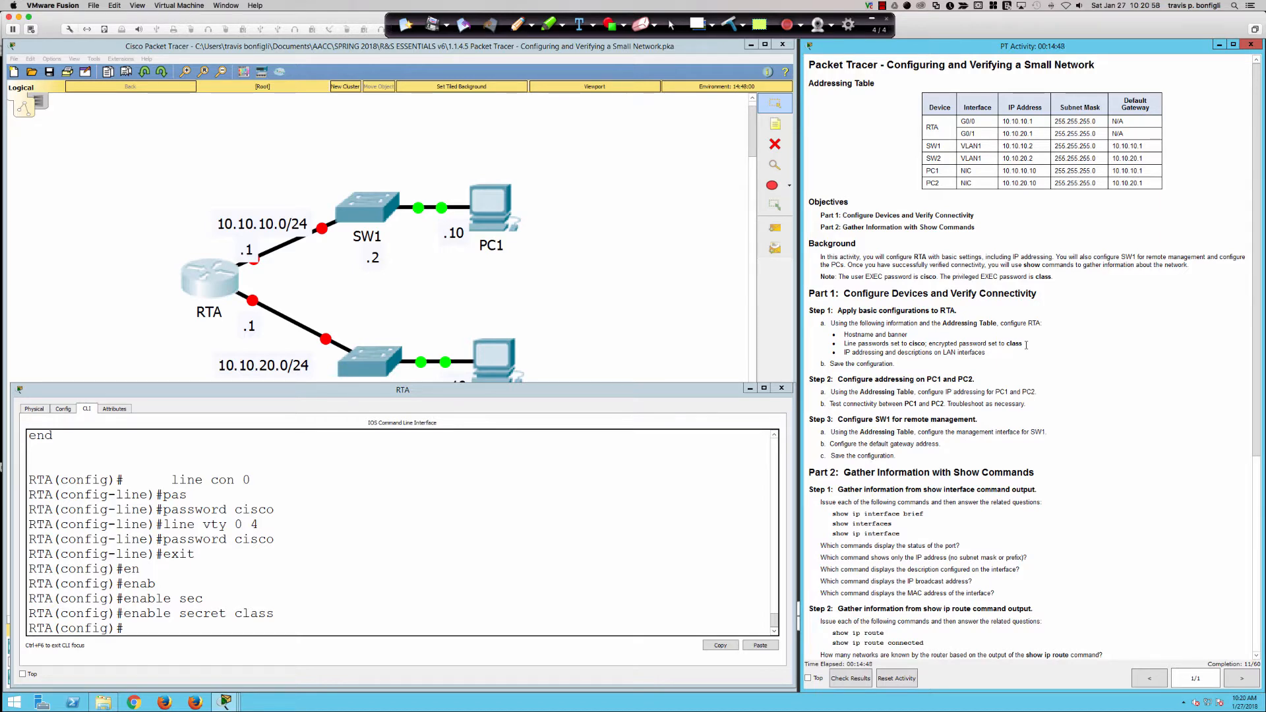
pyautogui.scroll(-5, 1025, 345)
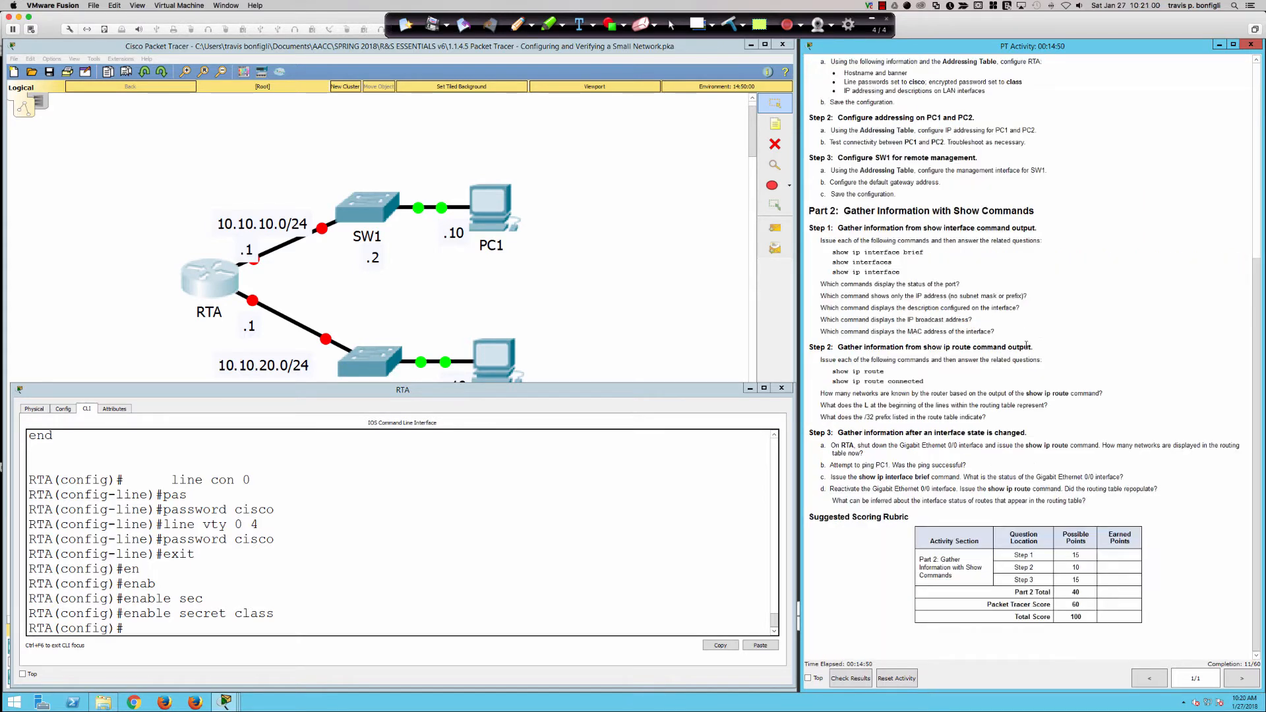
pyautogui.scroll(5, 1026, 344)
pyautogui.click(536, 536)
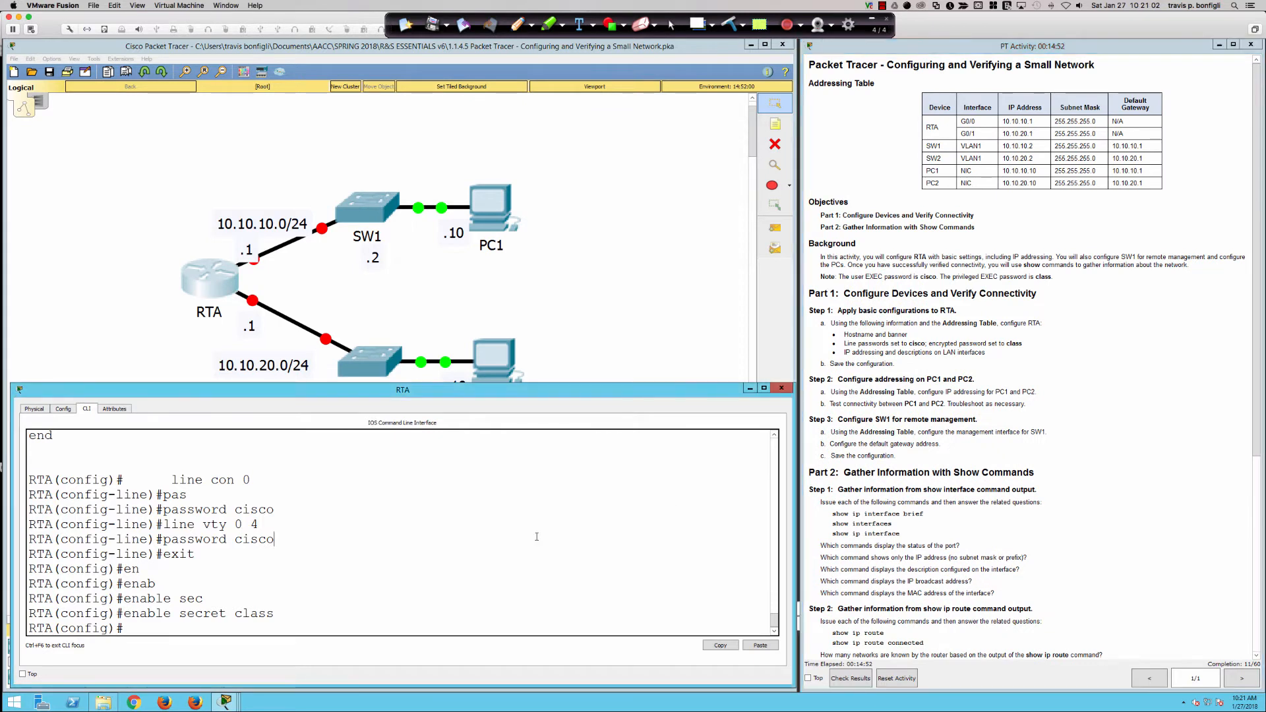
# Enter interface GigabitEthernet0/0 and enable it with no shut.
pyautogui.press('Return')
pyautogui.press('Return')
pyautogui.press('Return')
pyautogui.write('int ')
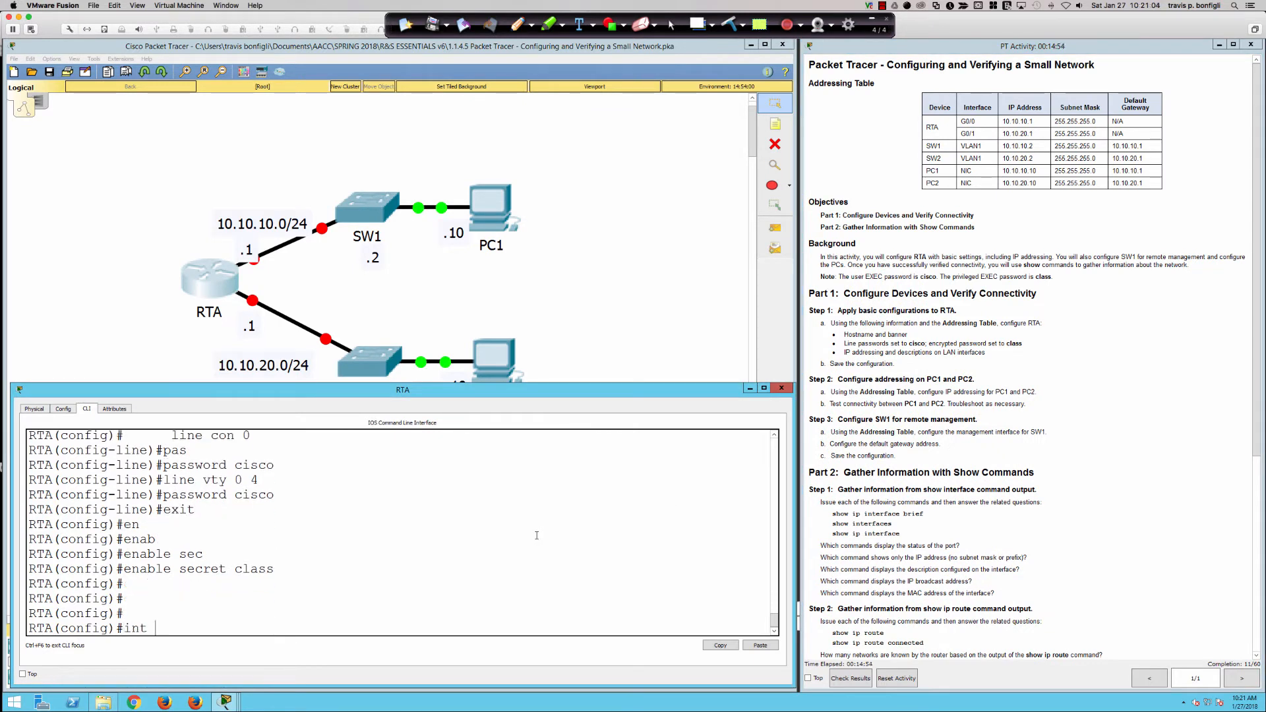
pyautogui.write('gi0/0')
pyautogui.press('Return')
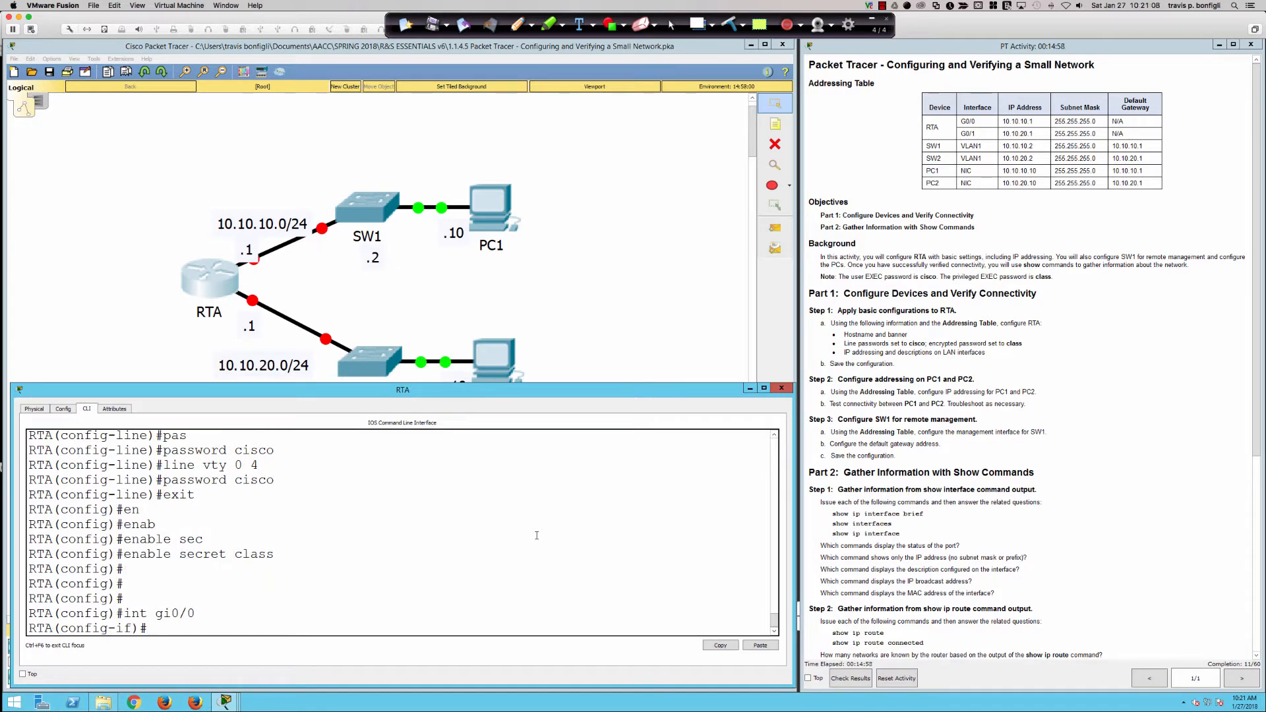
pyautogui.write('no shut')
pyautogui.press('Return')
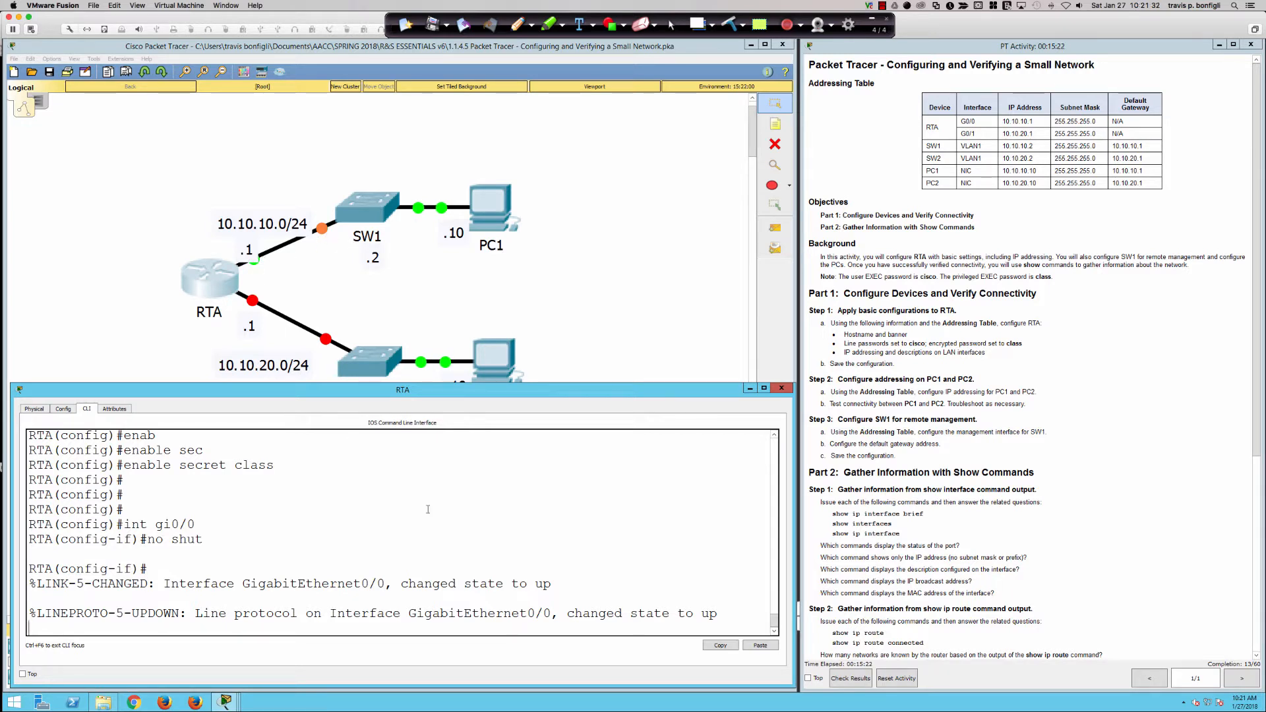
# Describe Gi0/0 as 'Interface to LAN PC1' and type ip add 10.10.10.1 255.255.255.0.
pyautogui.press('Return')
pyautogui.press('Return')
pyautogui.press('Return')
pyautogui.write('des')
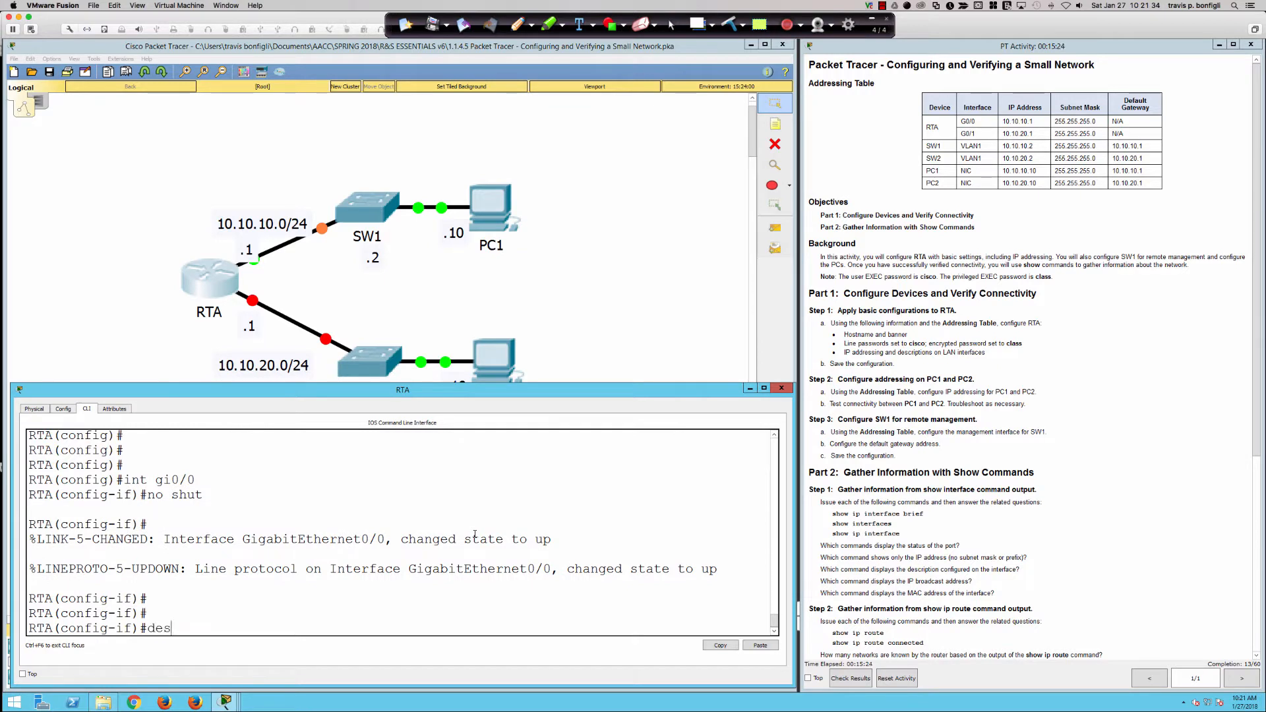
pyautogui.press('Tab')
pyautogui.write('Interface to LAN')
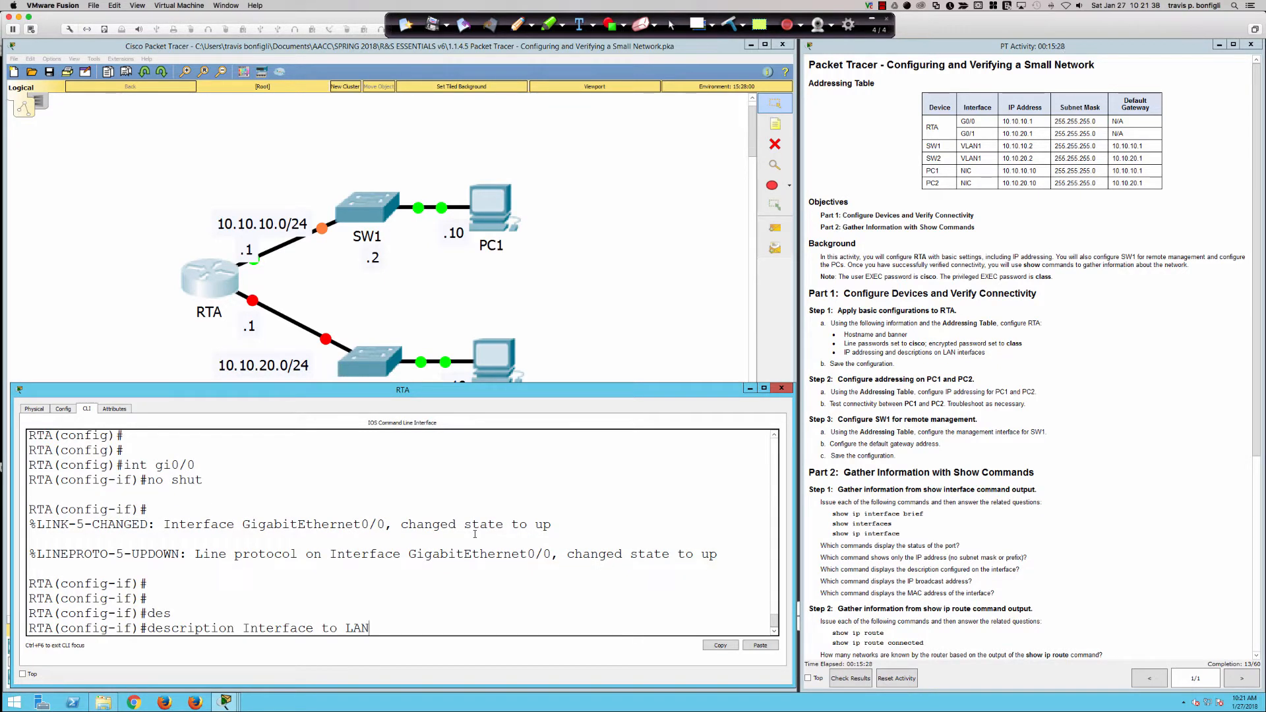
pyautogui.write(' PC1')
pyautogui.press('Return')
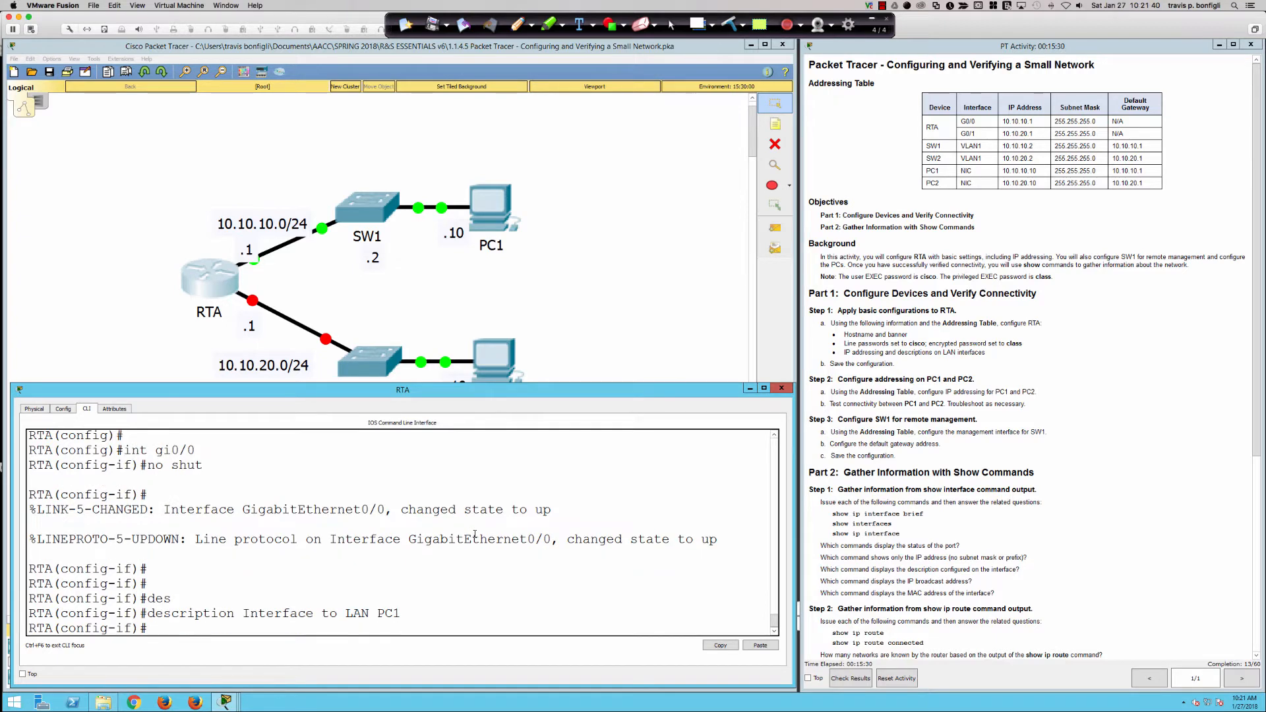
pyautogui.press('Return')
pyautogui.press('Return')
pyautogui.write('ip ad')
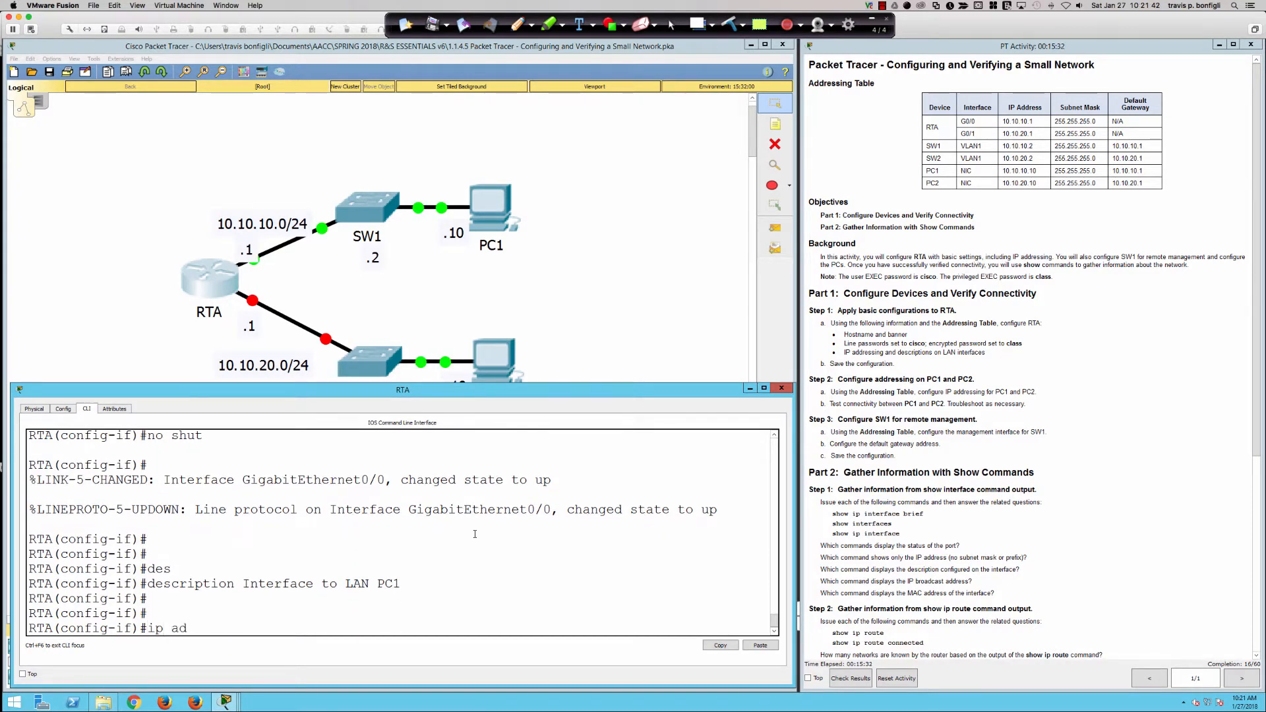
pyautogui.write('d 10.10.10.1 255.255.255.0')
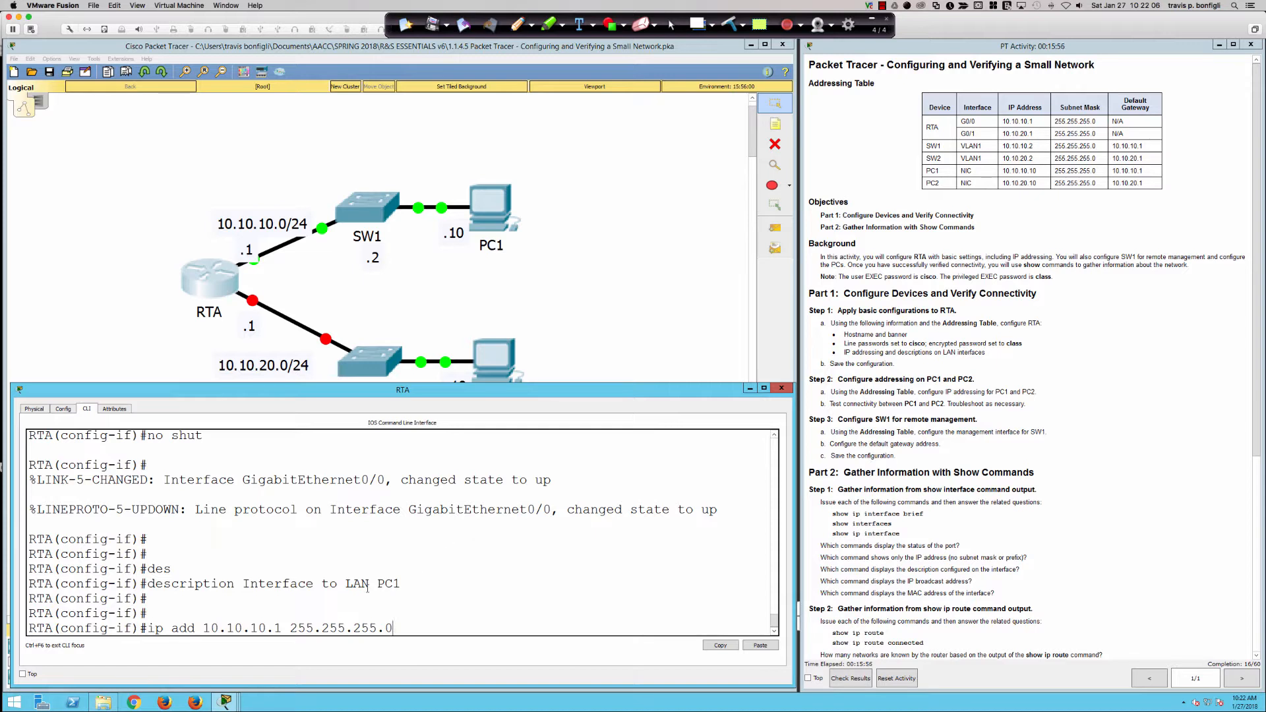
# Highlight the 10.10.10.1 address and 255.255.255.0 mask in the CLI to explain them.
pyautogui.moveTo(202, 627); pyautogui.dragTo(220, 627)
pyautogui.click(203, 627)
pyautogui.moveTo(203, 628); pyautogui.dragTo(408, 631)
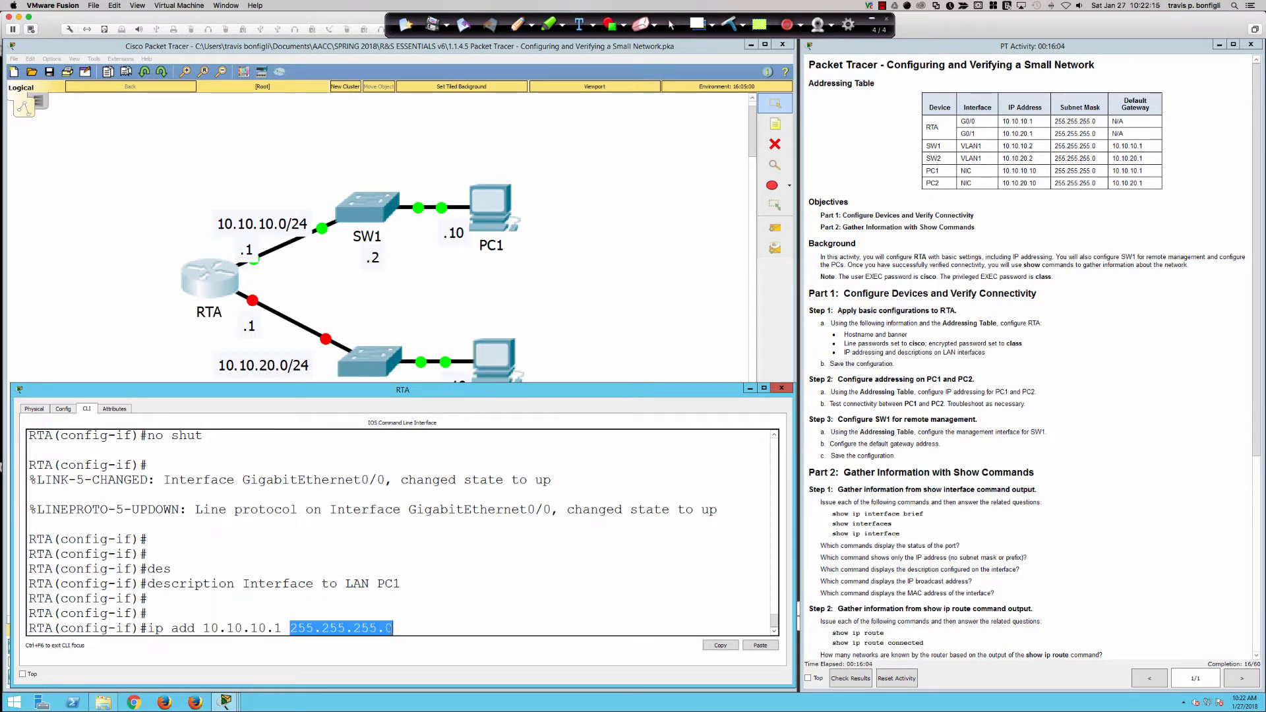
pyautogui.click(412, 629)
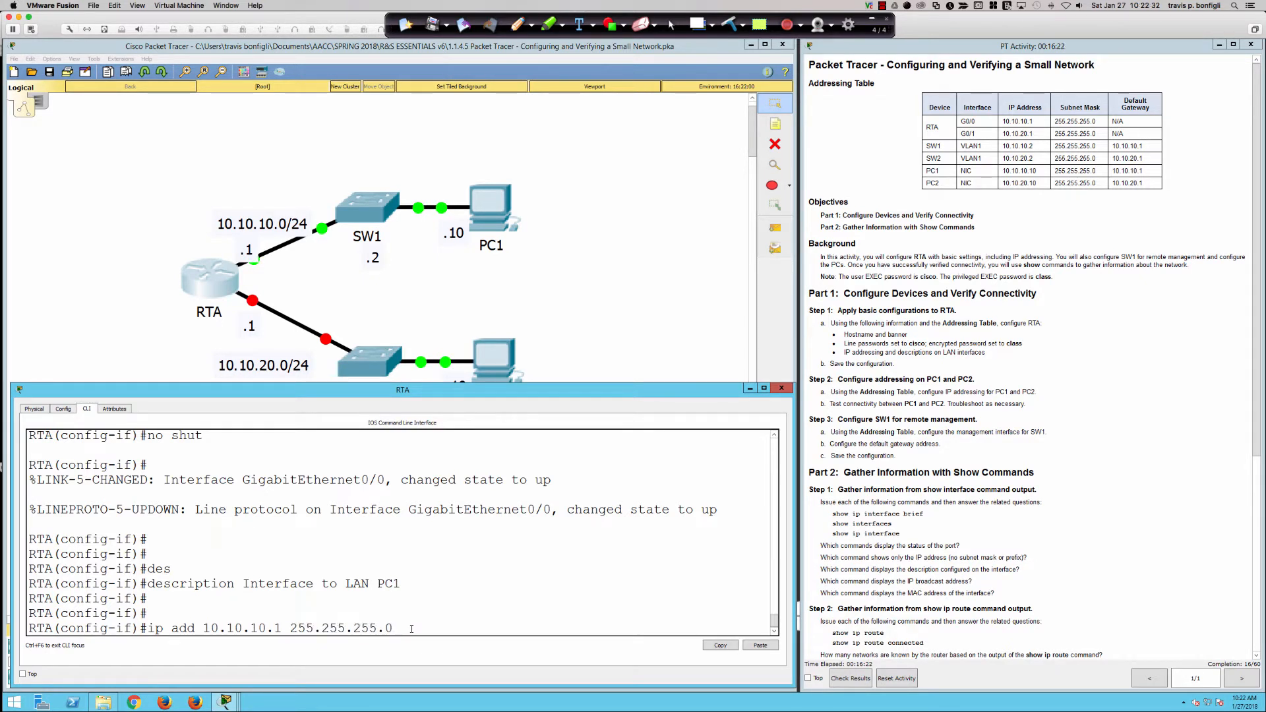
# Apply the address to GigabitEthernet0/0 and erase the stray 'int g' text.
pyautogui.press('Return')
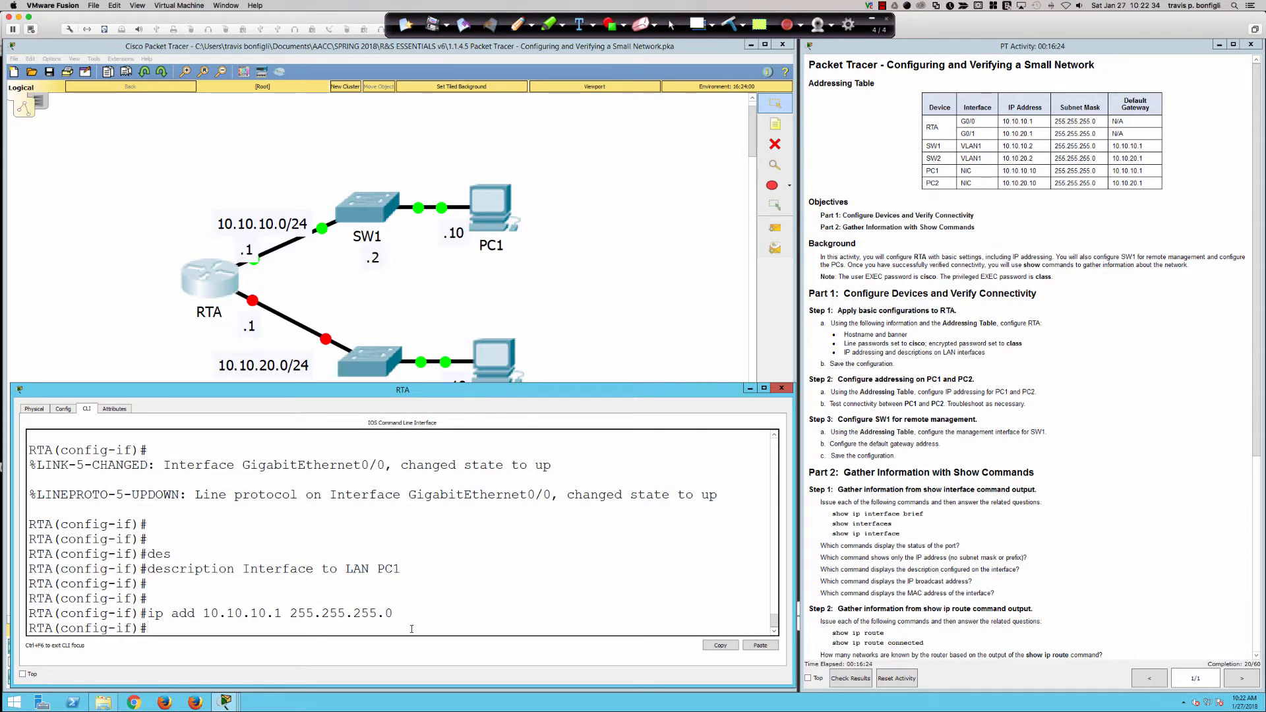
pyautogui.write('int g')
pyautogui.press('BackSpace')
pyautogui.press('BackSpace')
pyautogui.press('BackSpace')
pyautogui.press('BackSpace')
pyautogui.press('BackSpace')
# Give PC1 static IP 10.10.10.10, mask 255.255.255.0 and default gateway 10.10.10.1.
pyautogui.click(495, 210)
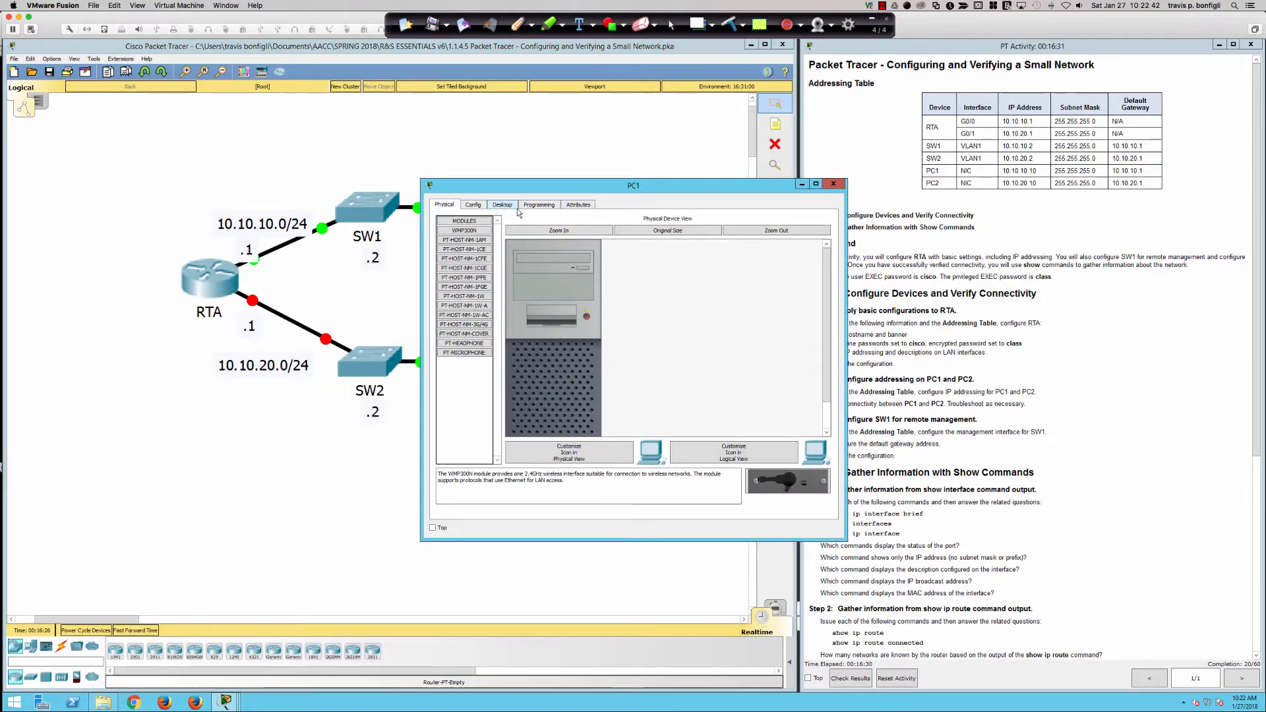
pyautogui.click(512, 210)
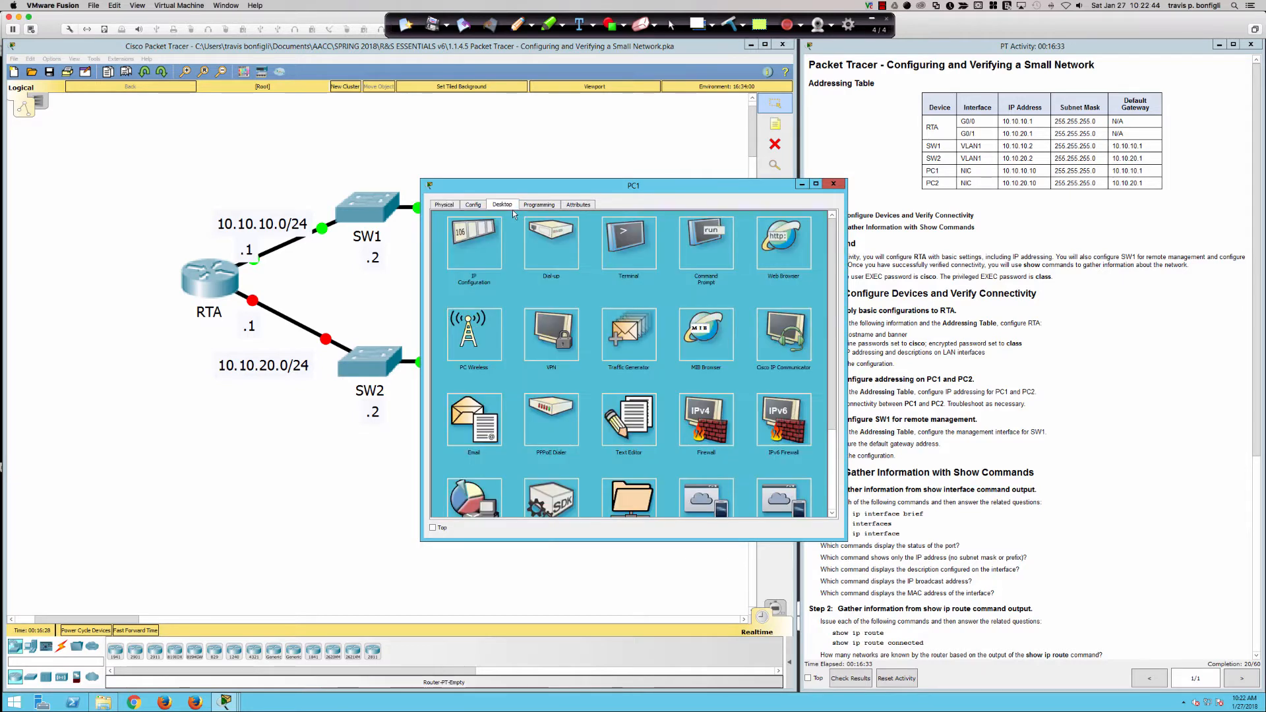
pyautogui.click(474, 242)
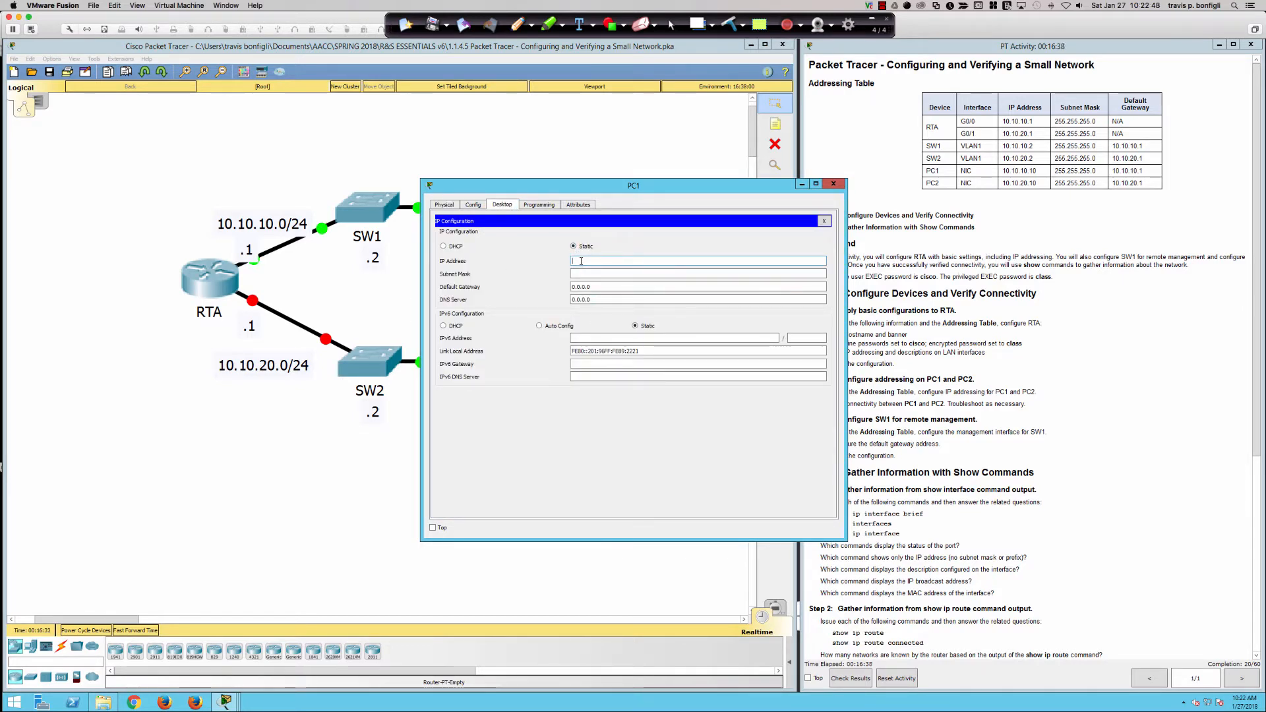
pyautogui.write('10.10.10.10')
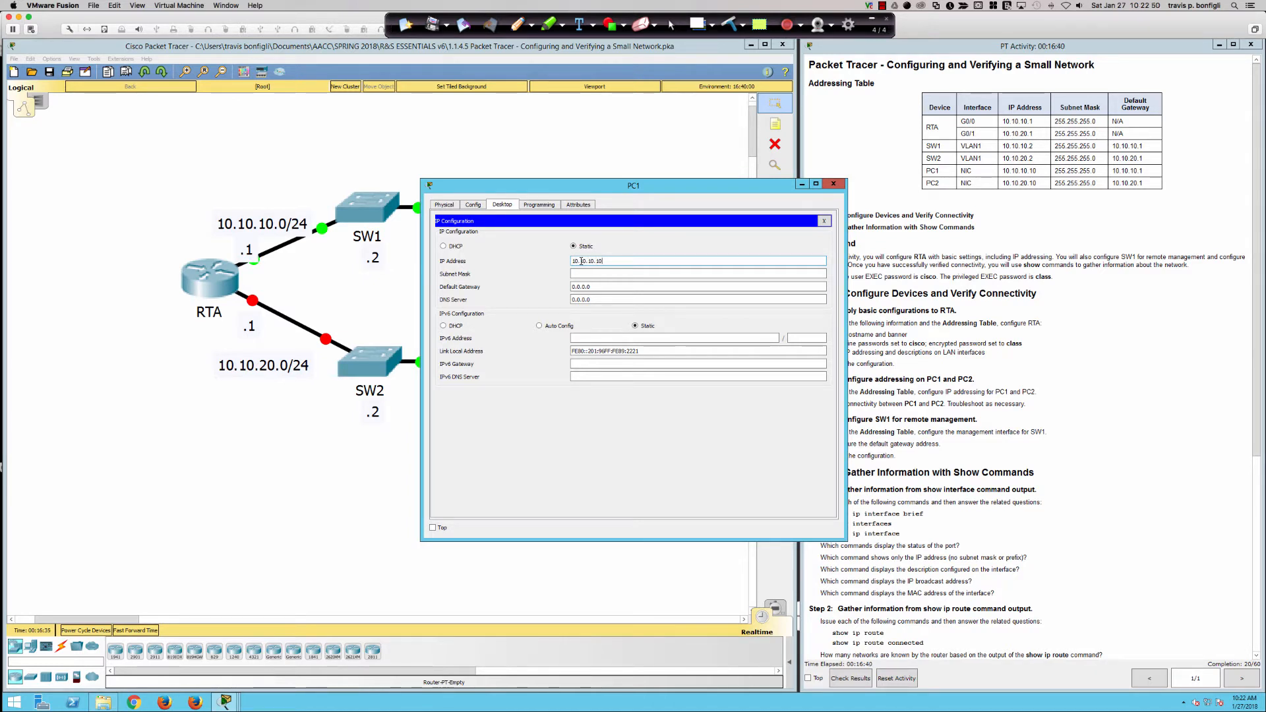
pyautogui.write('.')
pyautogui.press('Tab')
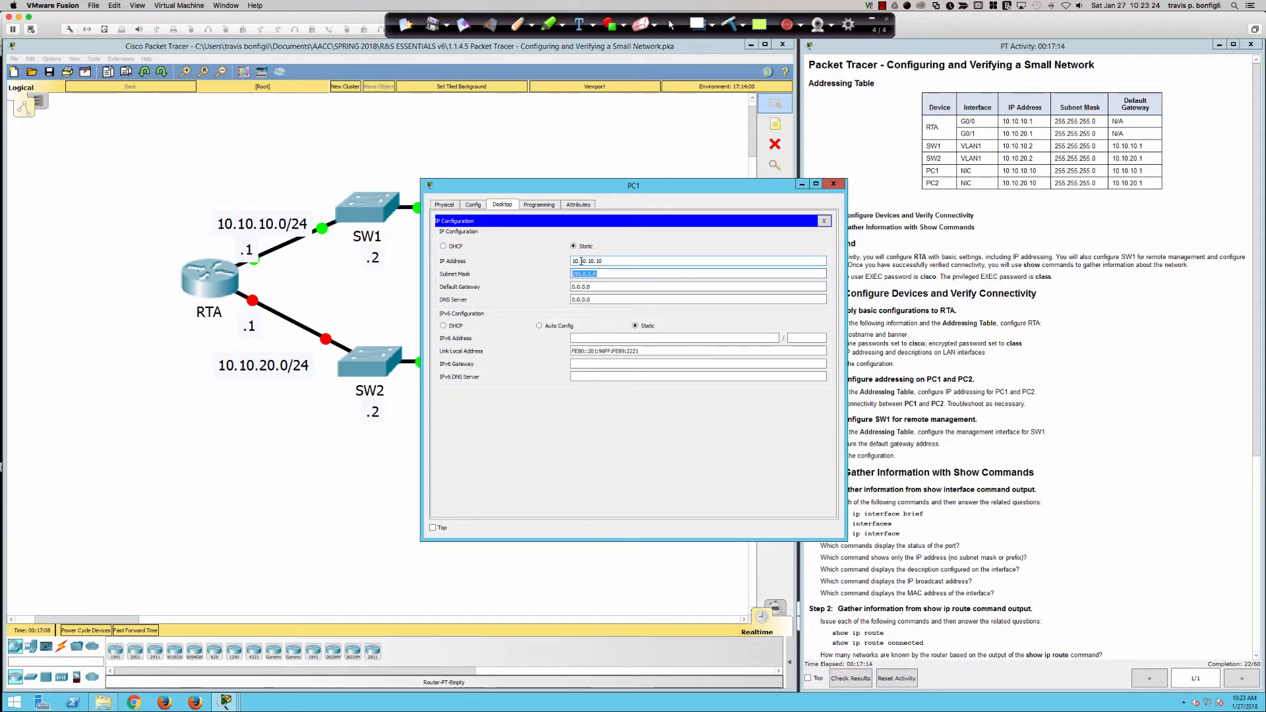
pyautogui.write('255.255.')
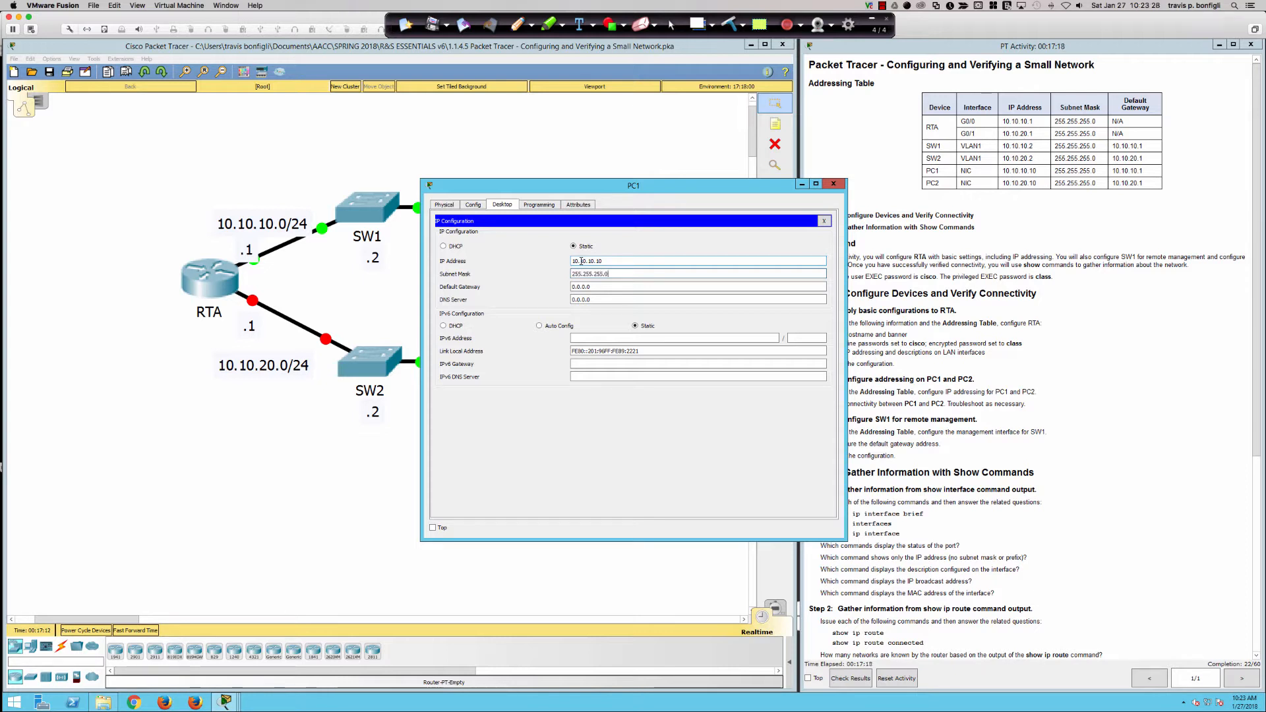
pyautogui.press('Tab')
pyautogui.write('10.1')
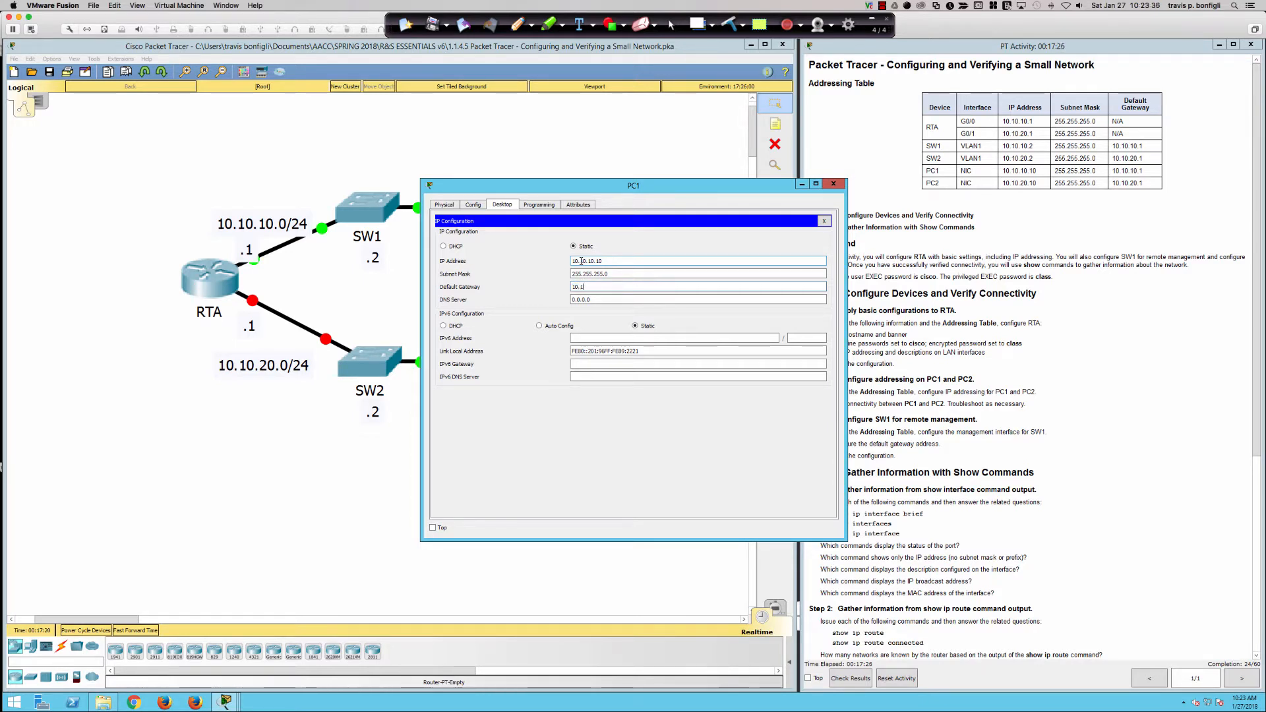
pyautogui.write('0.10.1')
pyautogui.press('Tab')
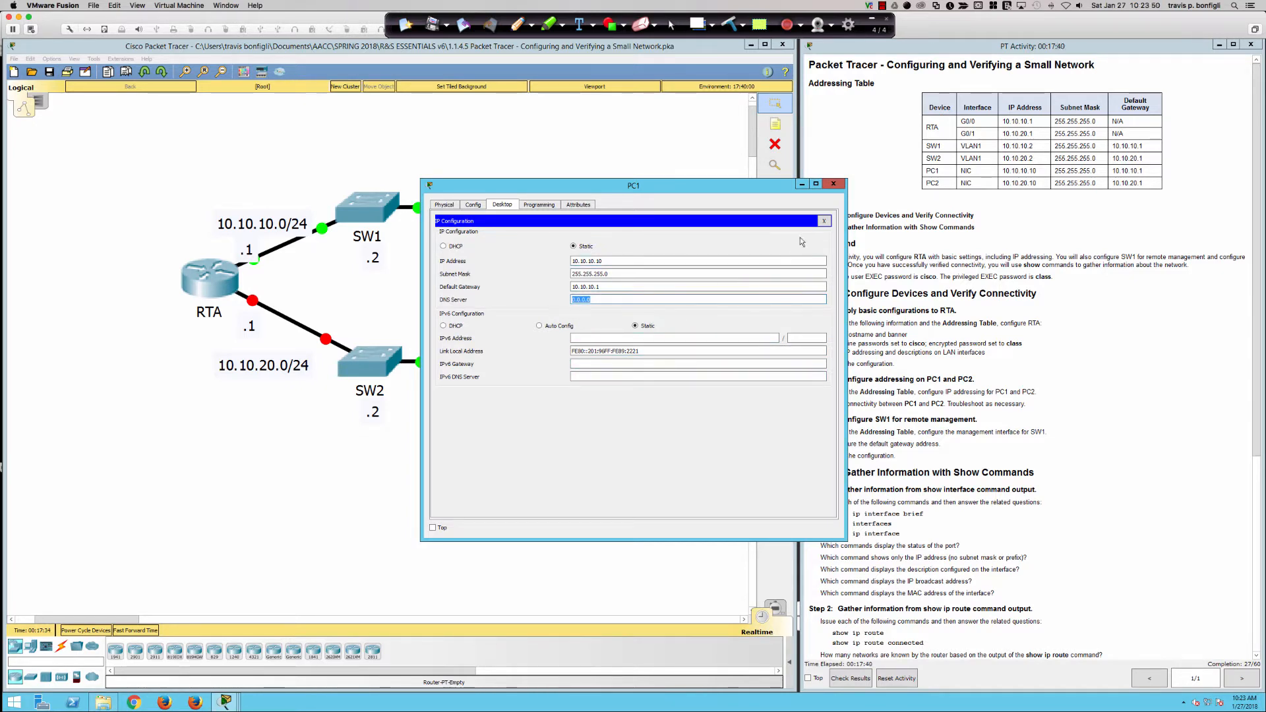
pyautogui.click(824, 222)
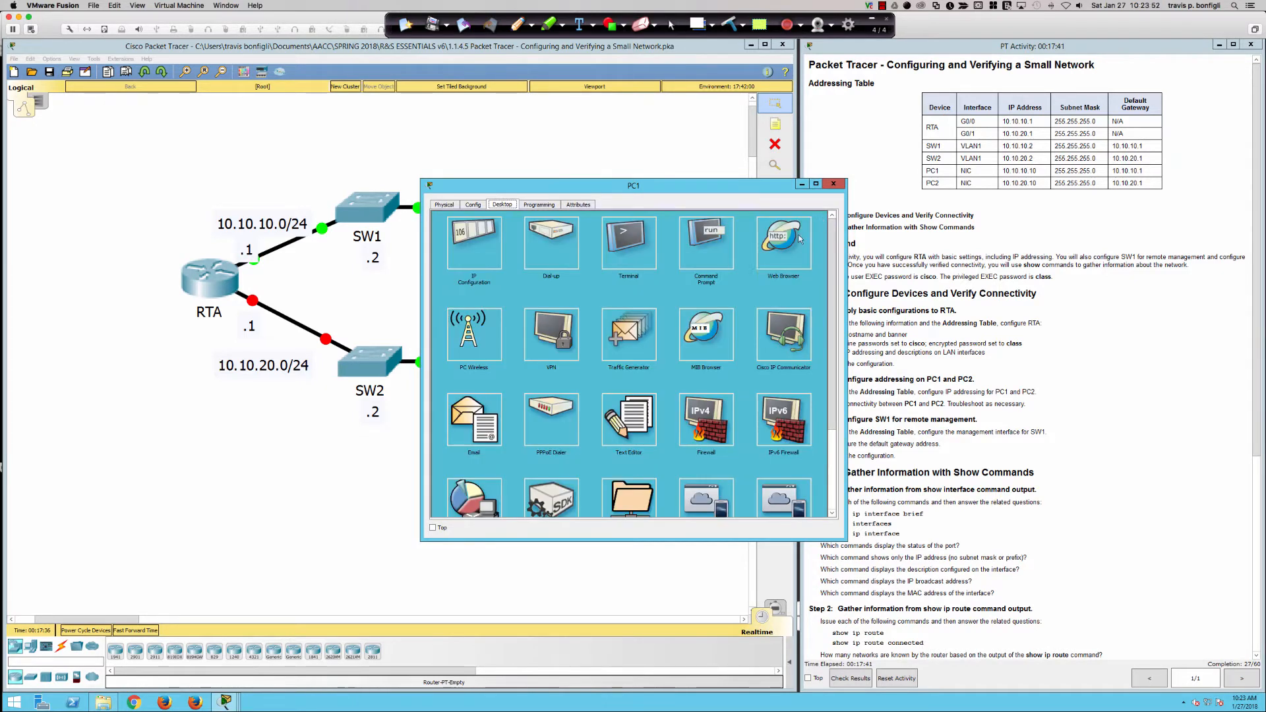
# Ping 10.10.10.1 from PC1's command prompt, getting 4 of 4 replies, then close PC1.
pyautogui.click(714, 244)
pyautogui.write('p')
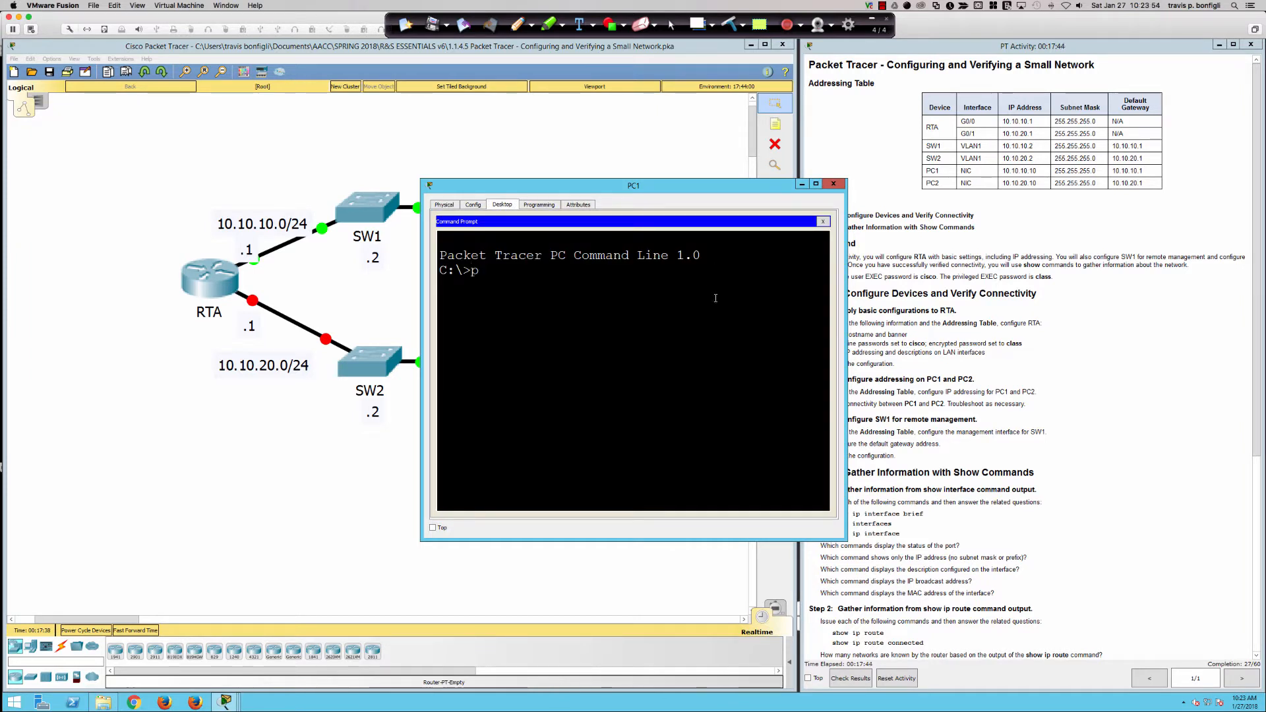
pyautogui.write('ing 10.10.10.1')
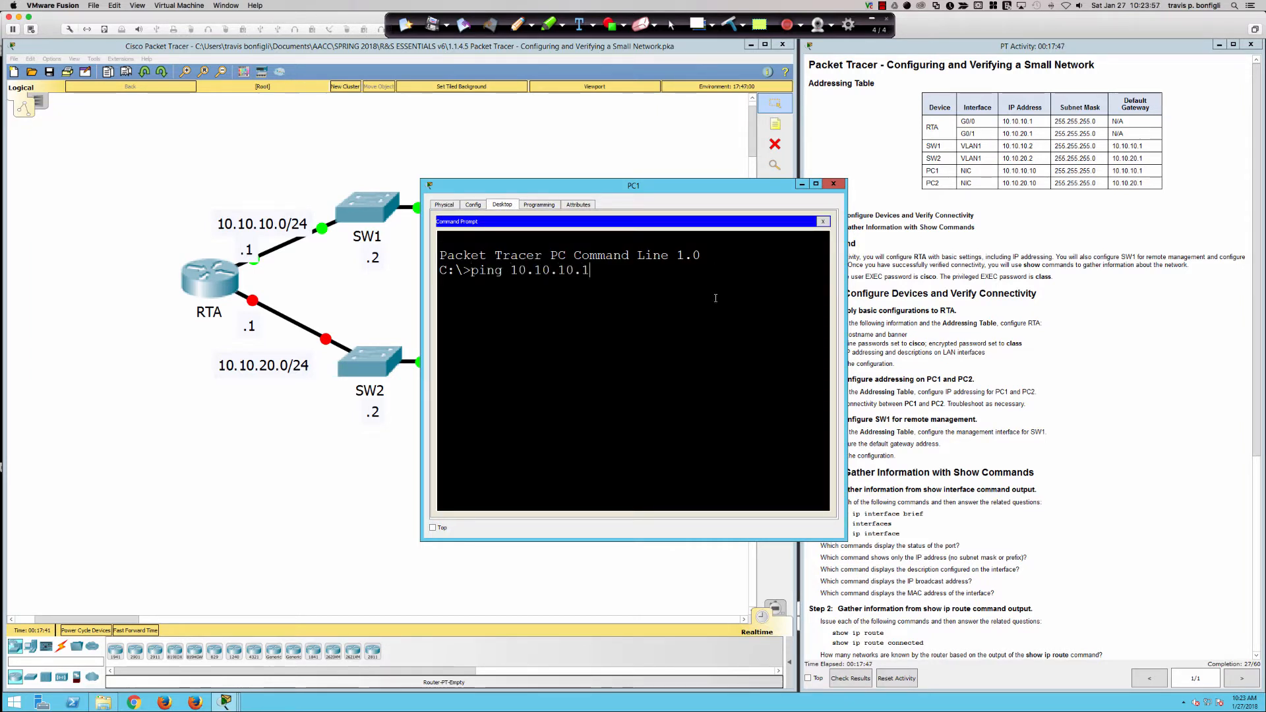
pyautogui.press('Return')
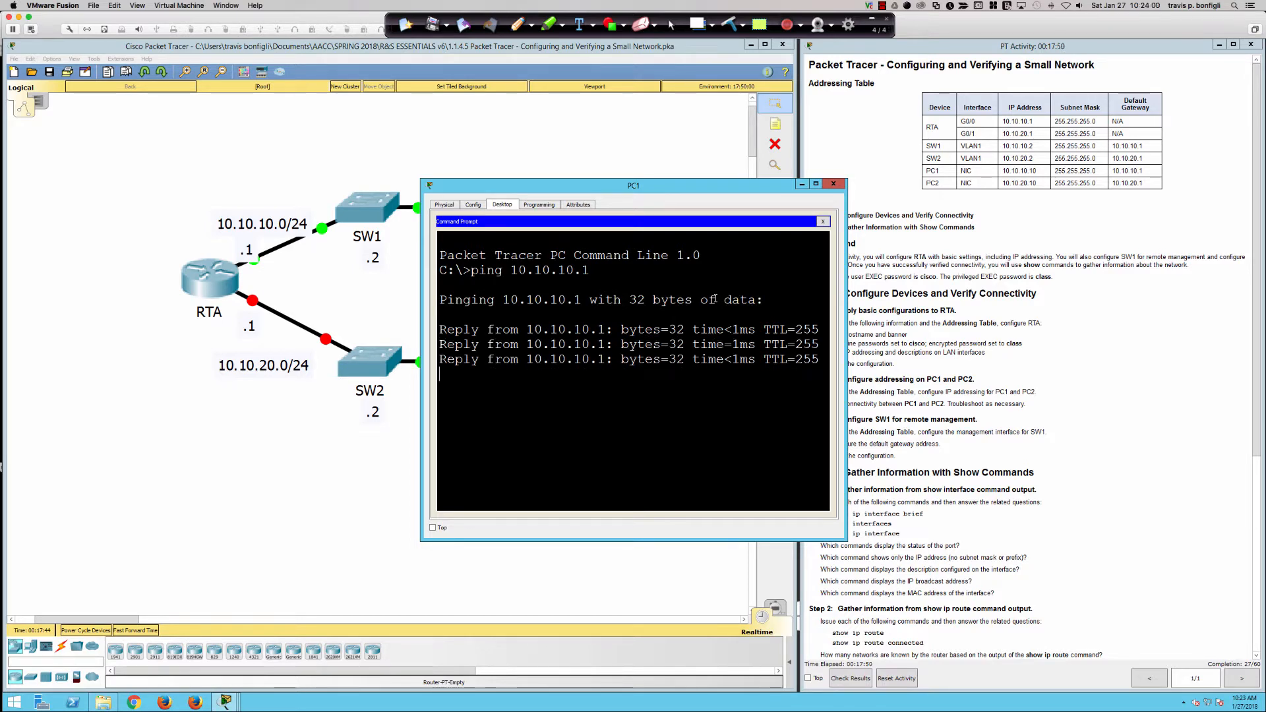
pyautogui.click(834, 183)
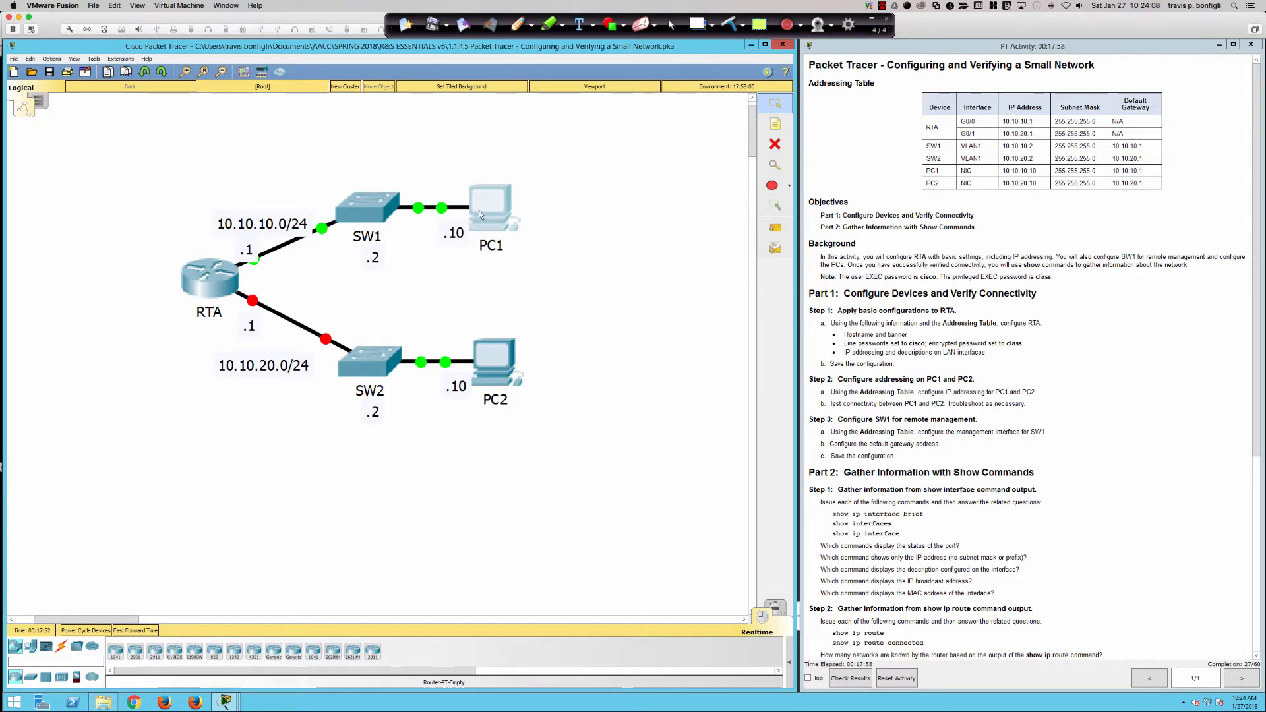
# In RTA's CLI, enter interface GigabitEthernet0/1 and bring it up with no shut.
pyautogui.click(210, 275)
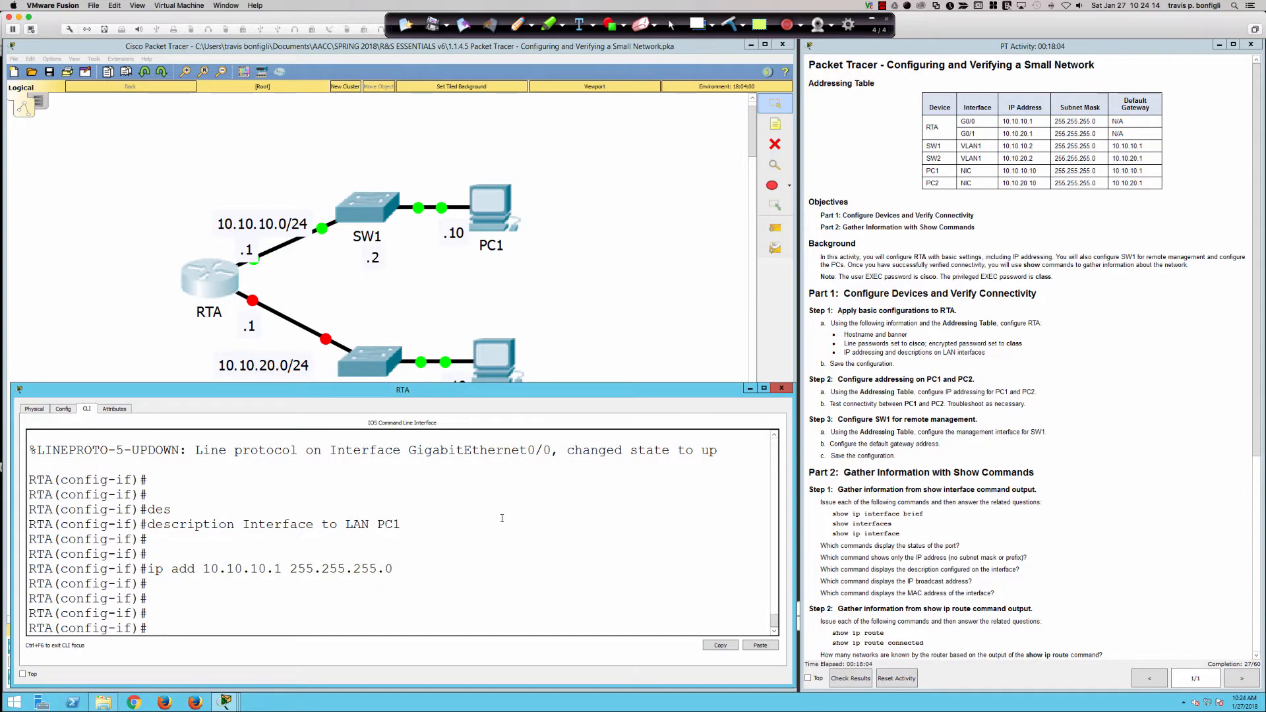
pyautogui.write('int gi0/1')
pyautogui.press('Return')
pyautogui.write('no shut')
pyautogui.press('Return')
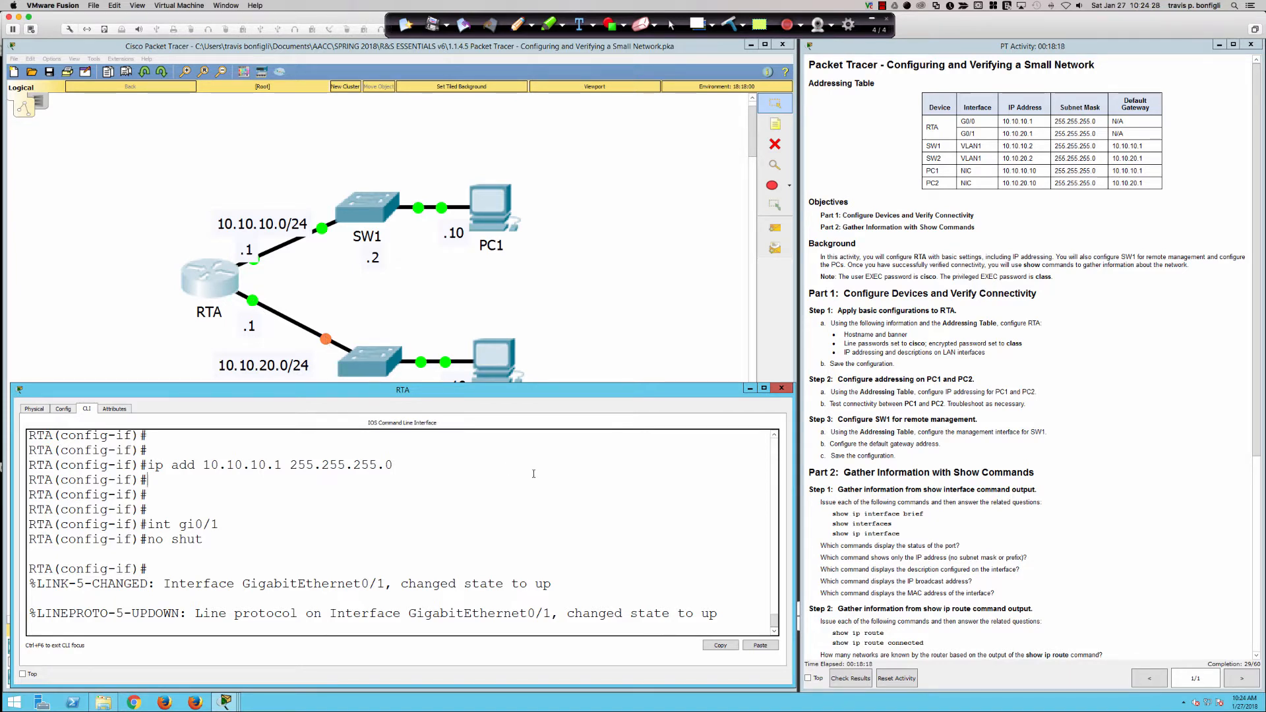
pyautogui.press('Return')
pyautogui.press('Return')
pyautogui.press('Return')
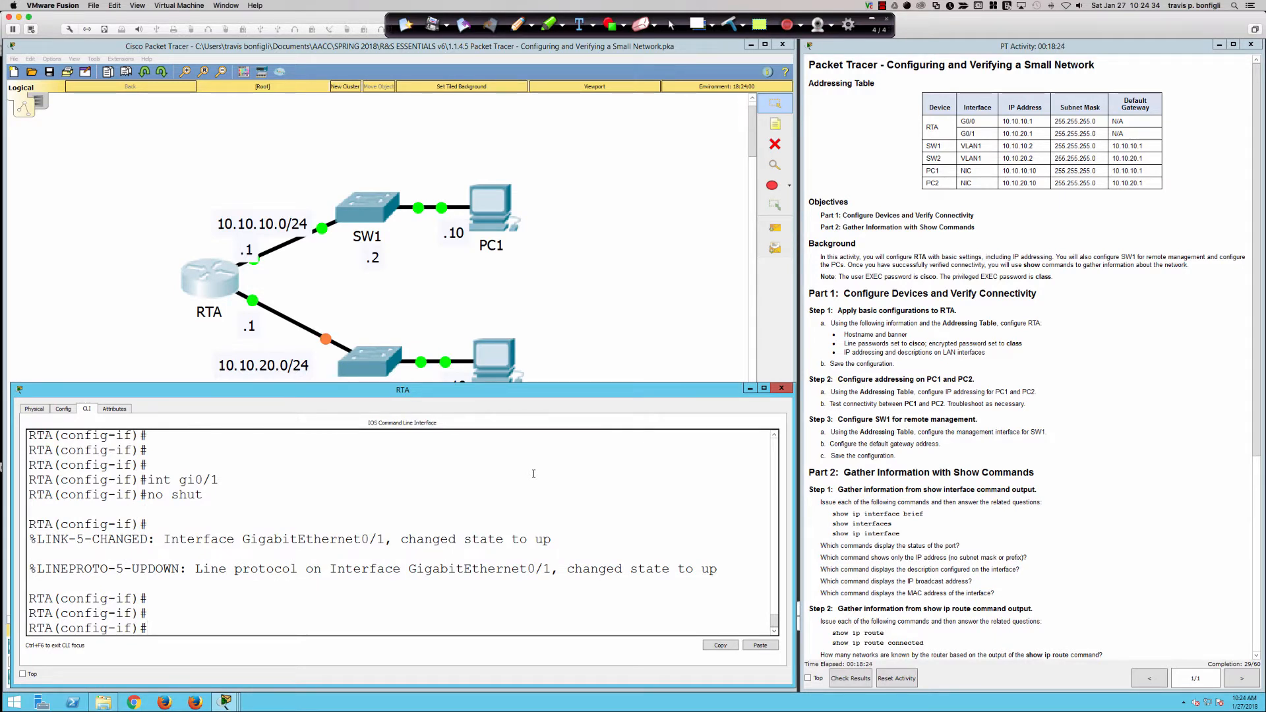
# Describe GigabitEthernet0/1 as 'LAN interface to PC2'.
pyautogui.write('desc')
pyautogui.press('Tab')
pyautogui.write('LA')
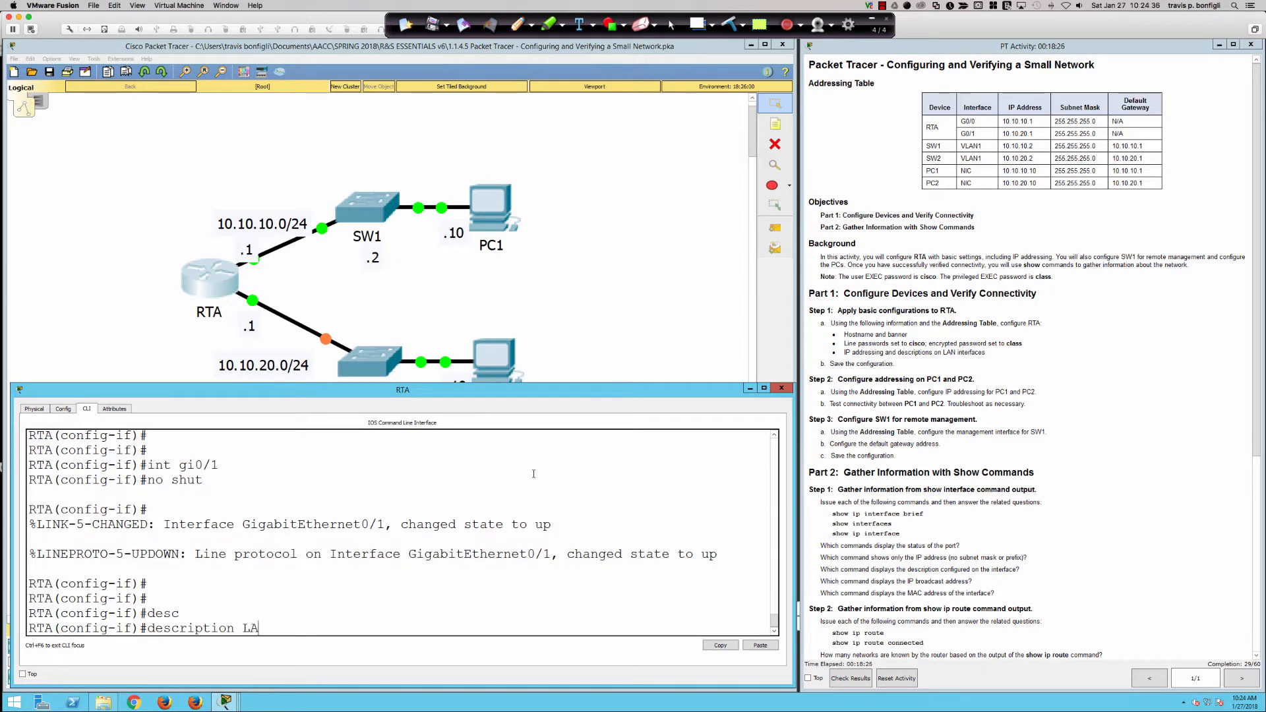
pyautogui.write('N interface to PC2')
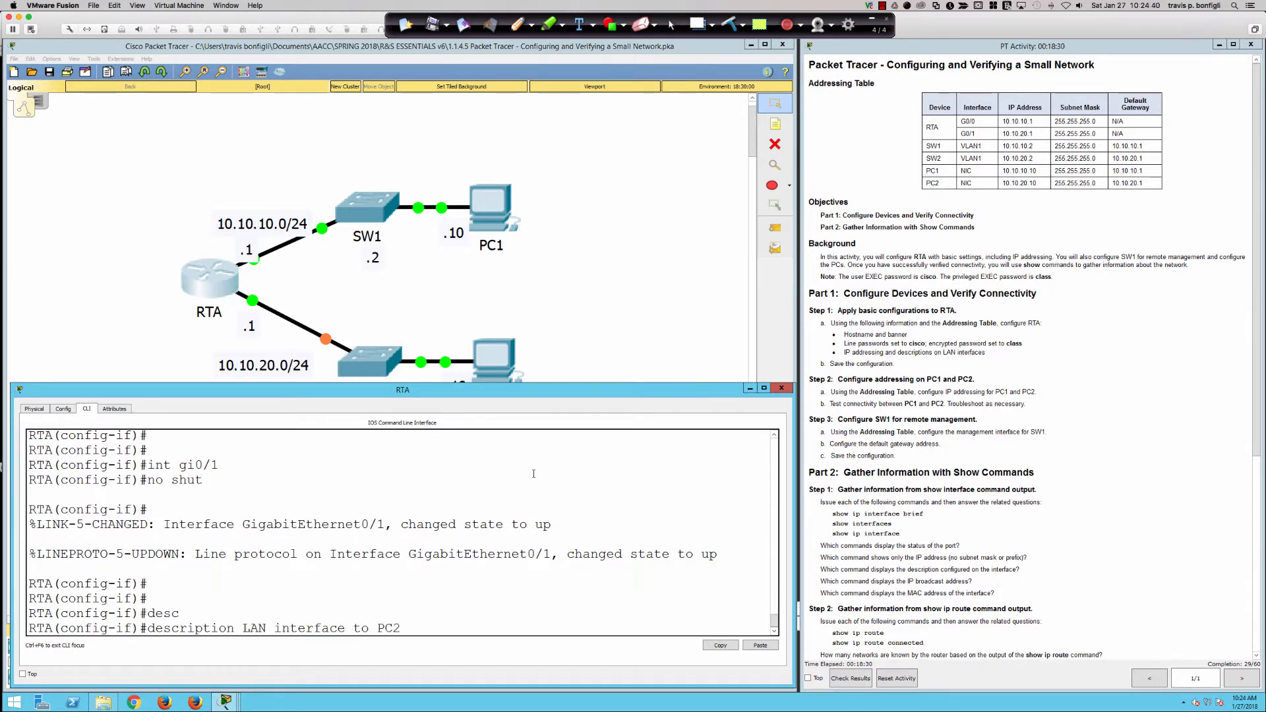
pyautogui.press('Return')
# Assign Gi0/1 address 10.10.20.1 255.255.255.0, then open PC2's device window.
pyautogui.write('ip add')
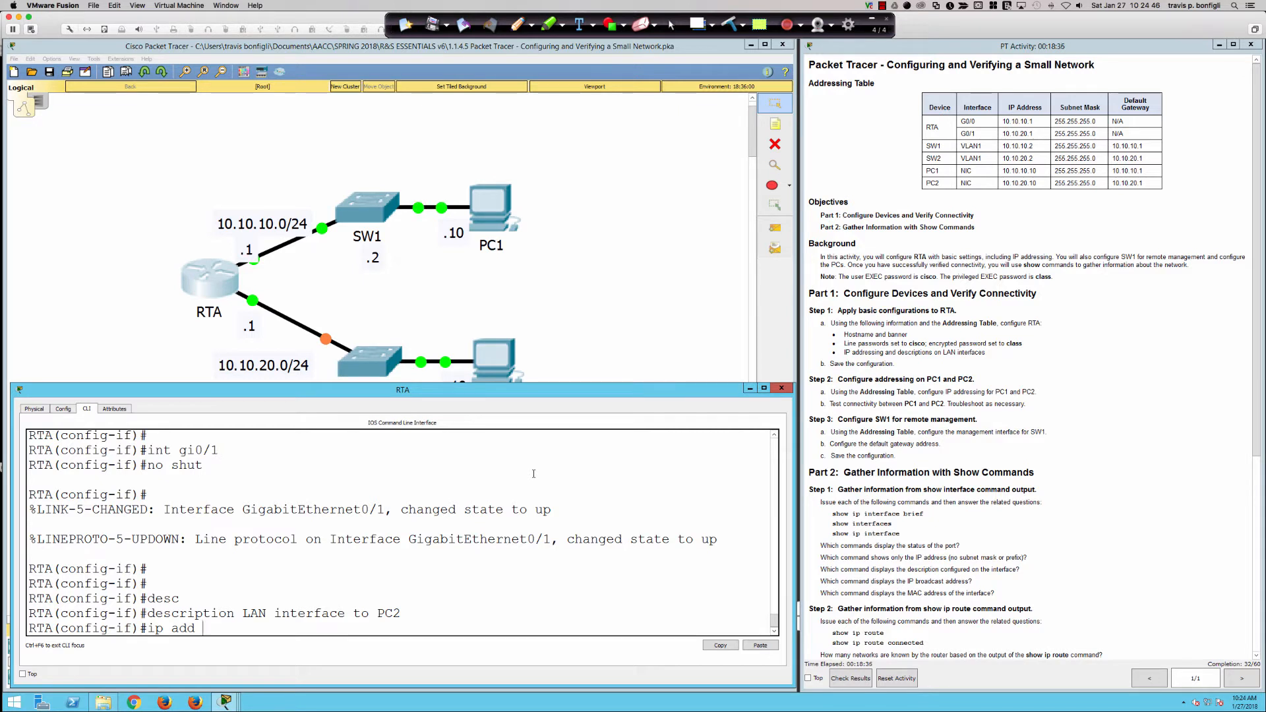
pyautogui.write('10.10.20.1 255.255.255.0')
pyautogui.press('Return')
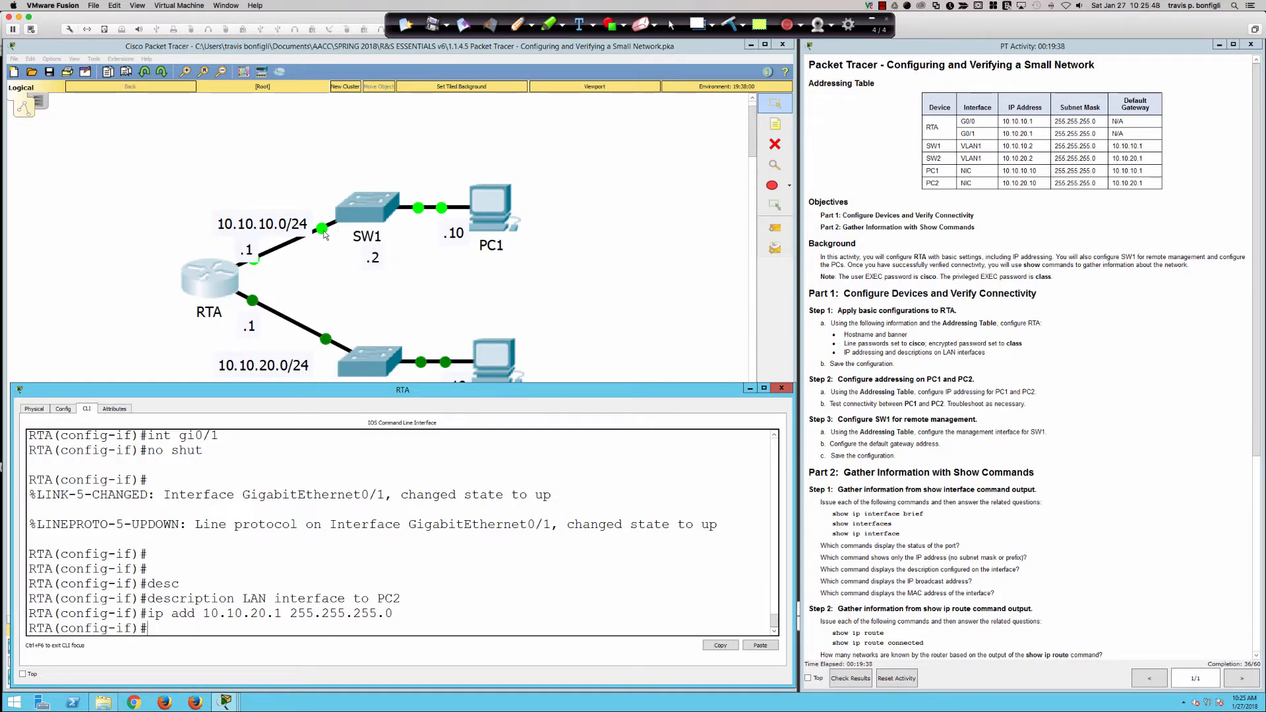
pyautogui.click(462, 568)
pyautogui.click(516, 365)
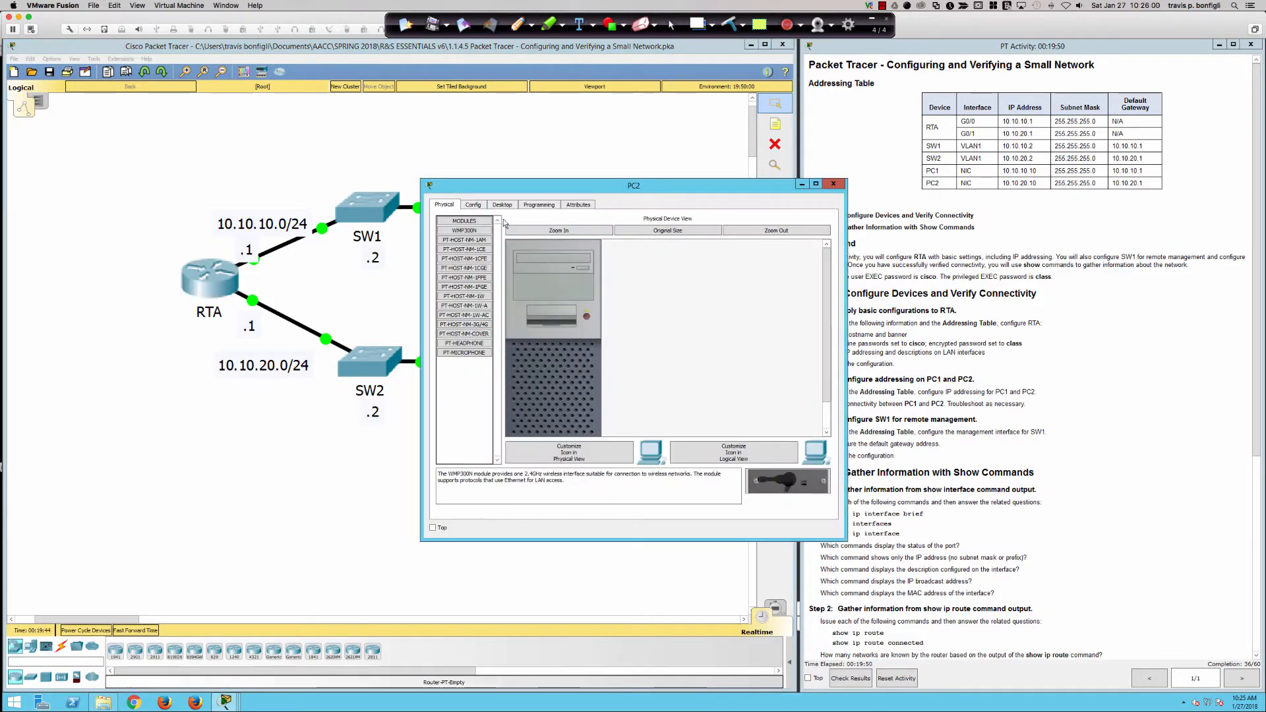
# Give PC2 static IP 10.10.20.10, mask 255.255.255.0 and default gateway 10.10.20.1.
pyautogui.click(501, 205)
pyautogui.click(480, 249)
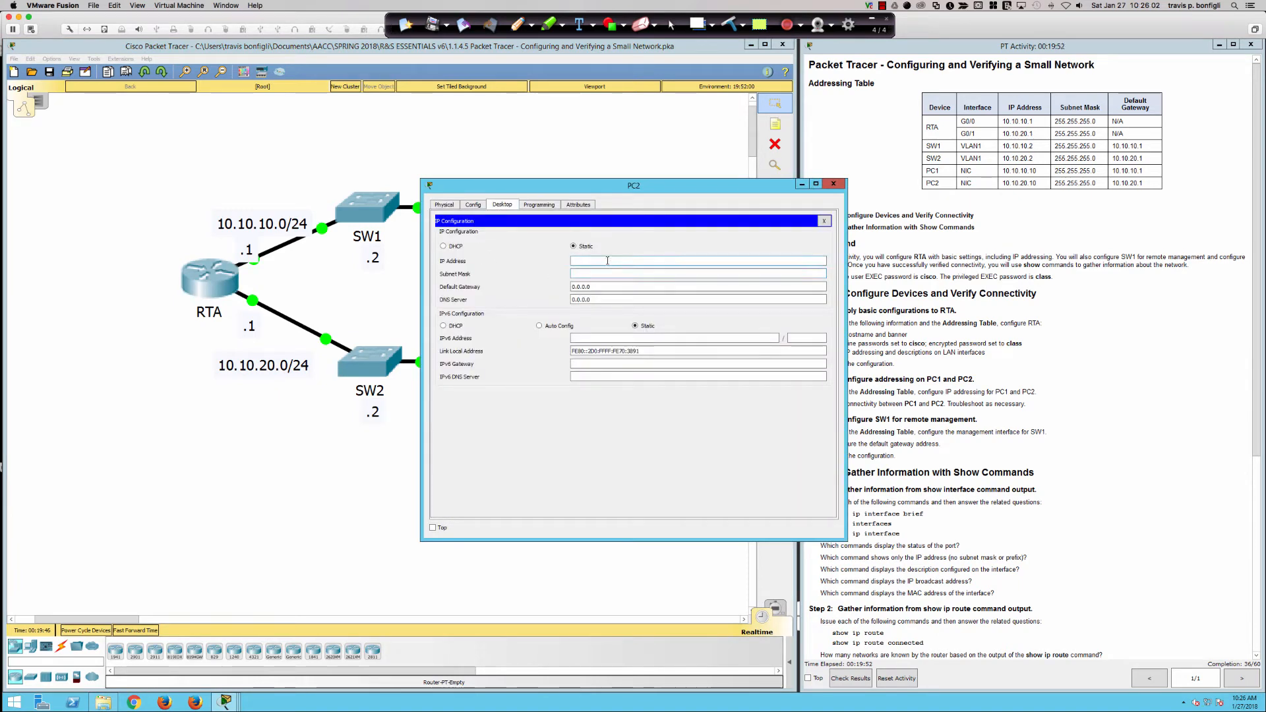
pyautogui.write('10.10.20.10')
pyautogui.press('Tab')
pyautogui.write('255.255.2')
pyautogui.press('BackSpace')
pyautogui.write('0')
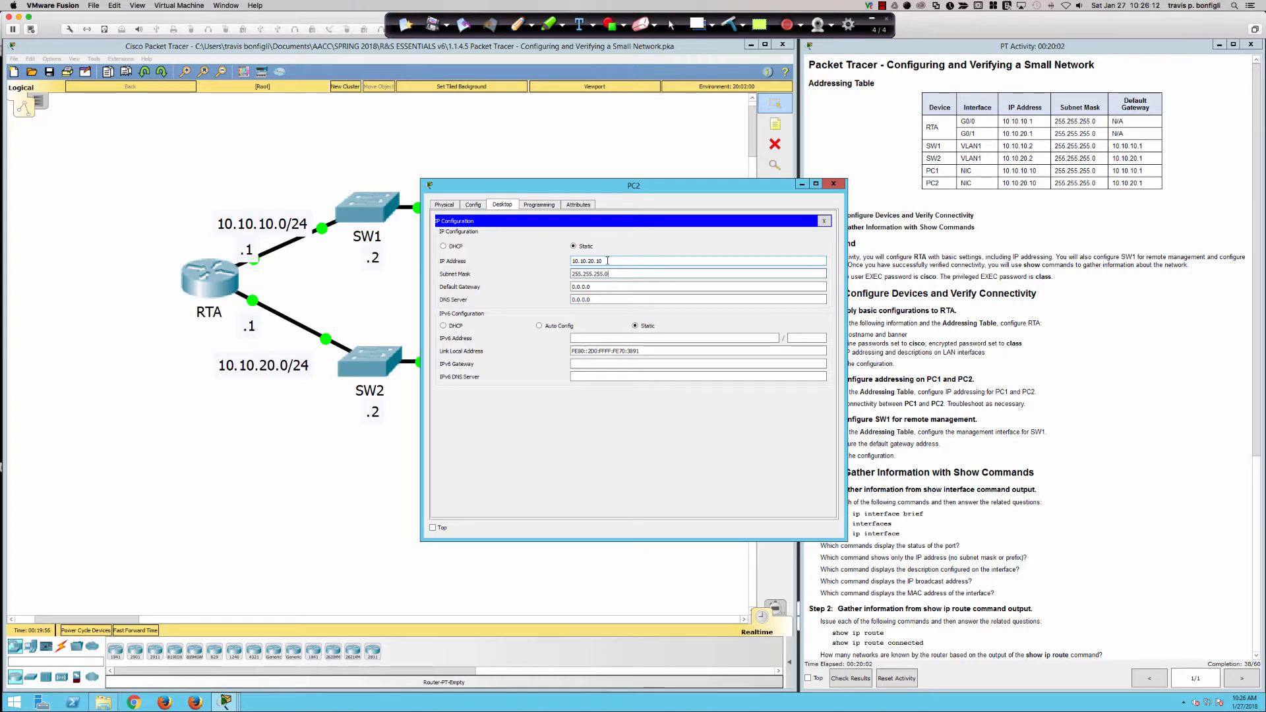
pyautogui.press('Tab')
pyautogui.write('10.10.20.')
pyautogui.press('Tab')
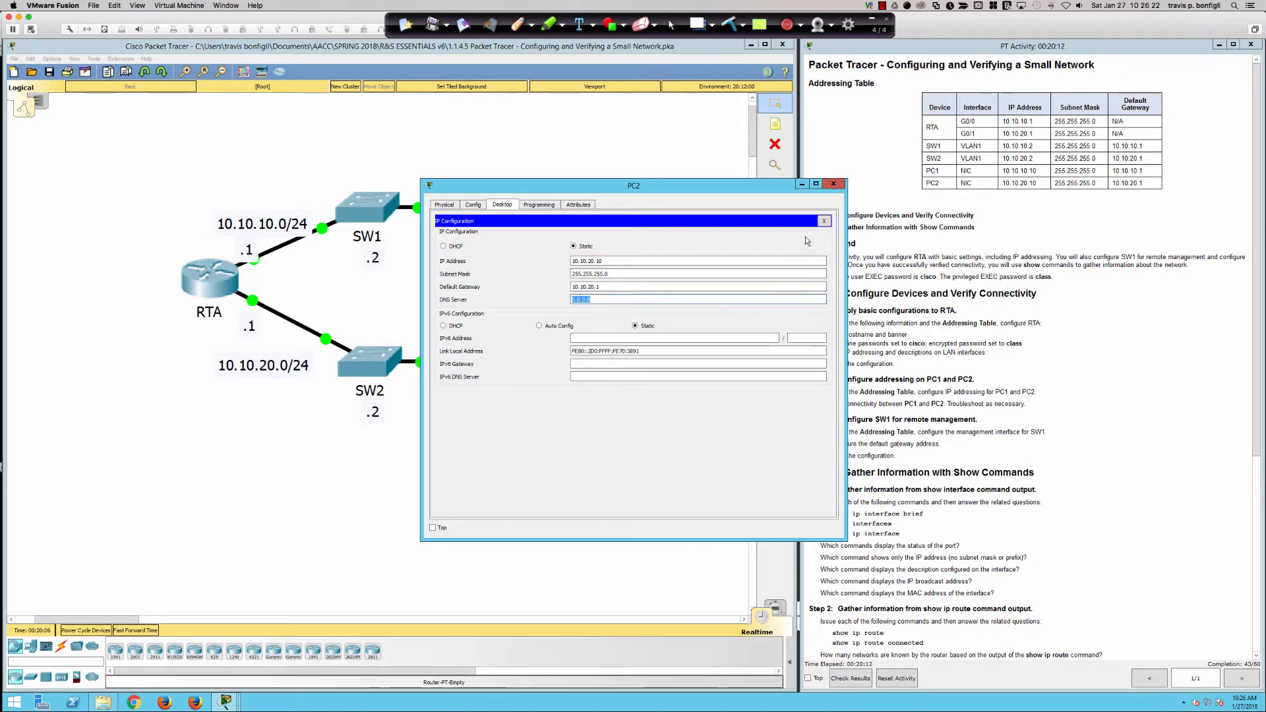
pyautogui.click(823, 221)
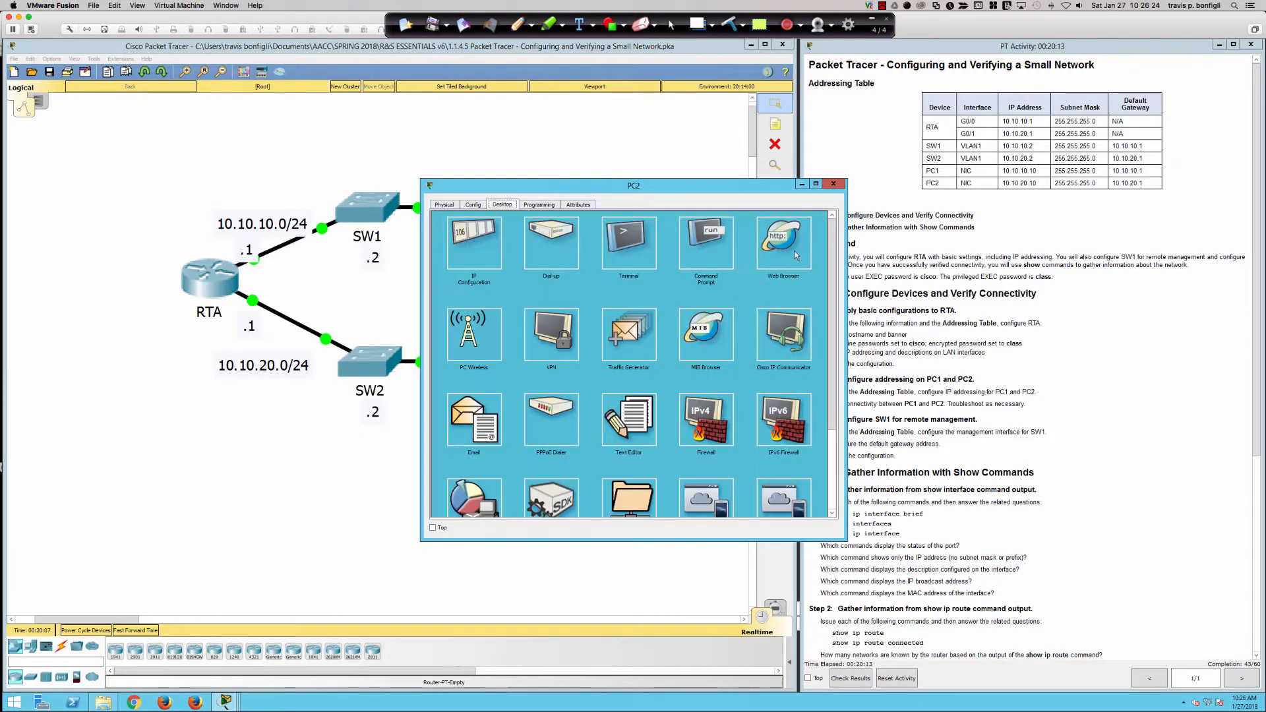
# From PC2's Command Prompt, ping 10.10.20.1 and 10.10.10.10, both succeeding 4/4, then close PC2.
pyautogui.click(697, 256)
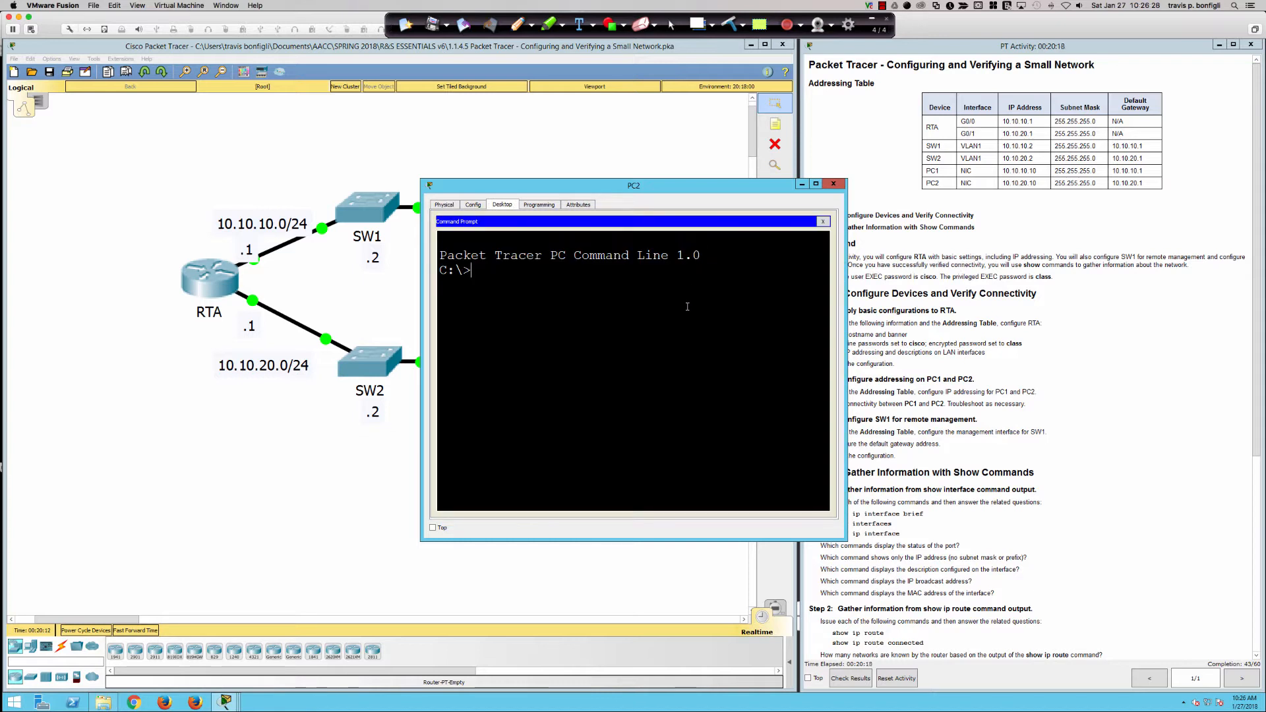
pyautogui.write('ping 10.10.20.1')
pyautogui.press('Return')
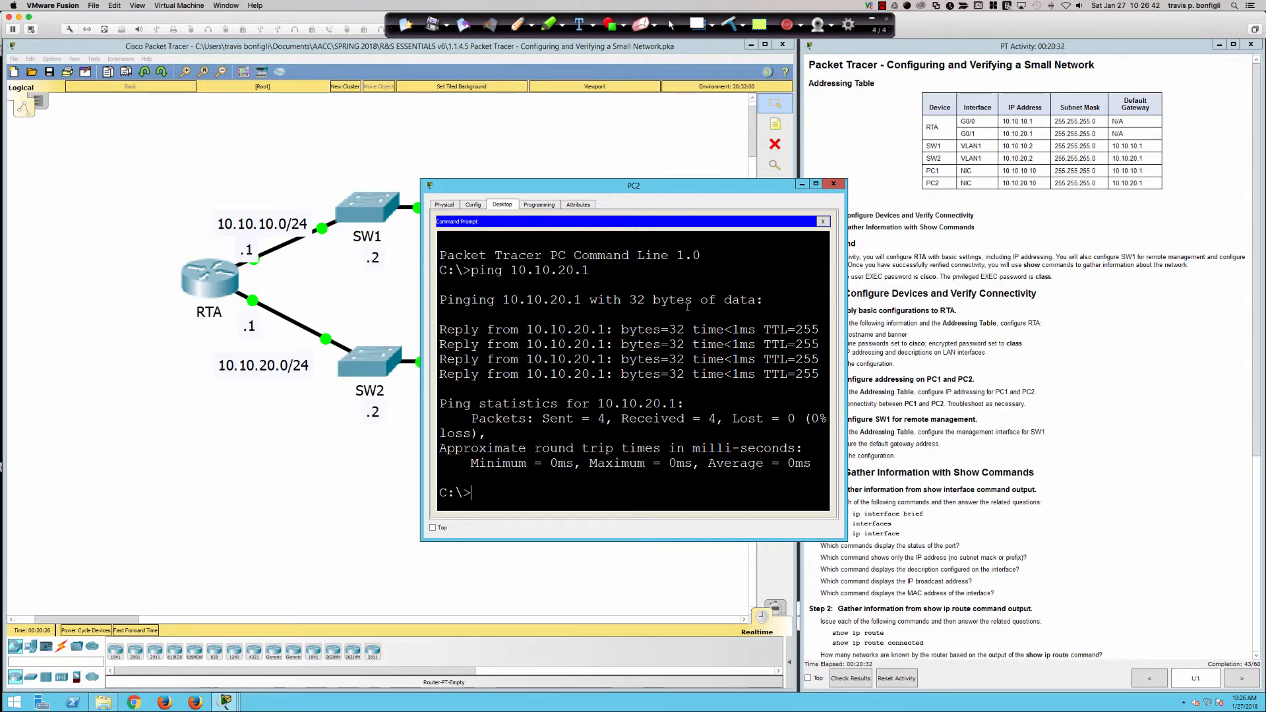
pyautogui.write('ping 10.10.10.10')
pyautogui.press('Return')
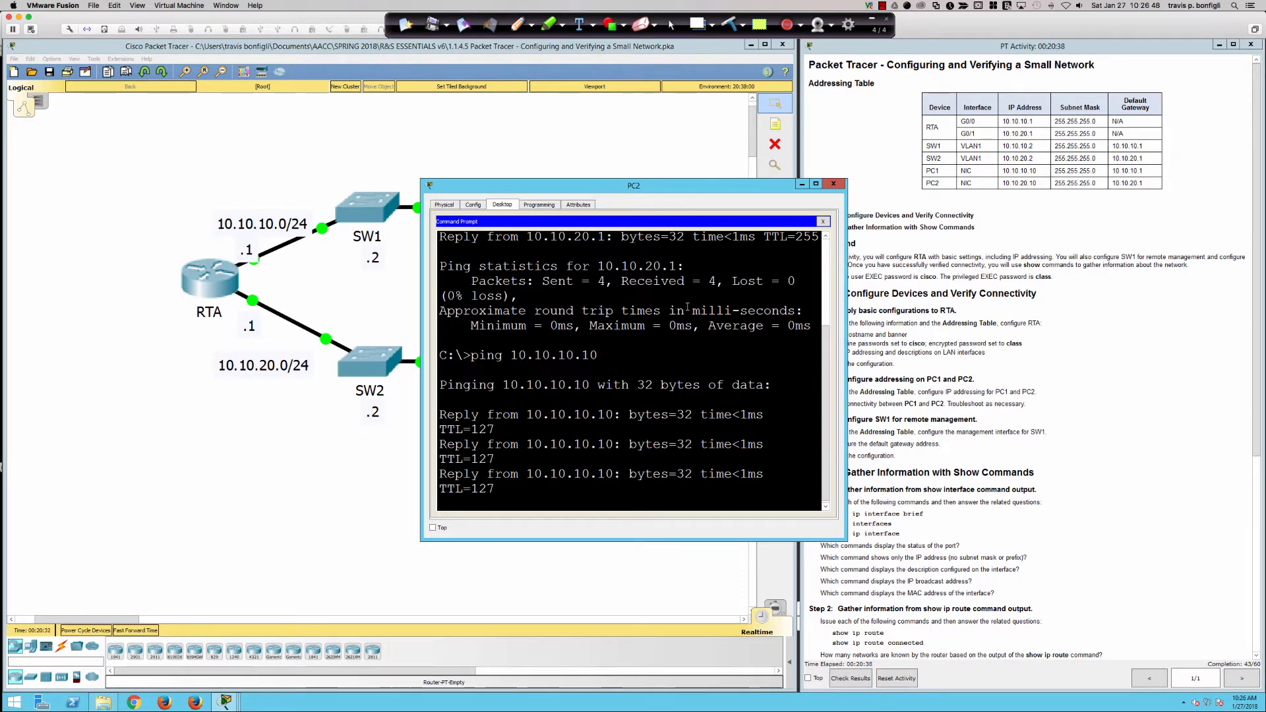
pyautogui.click(833, 184)
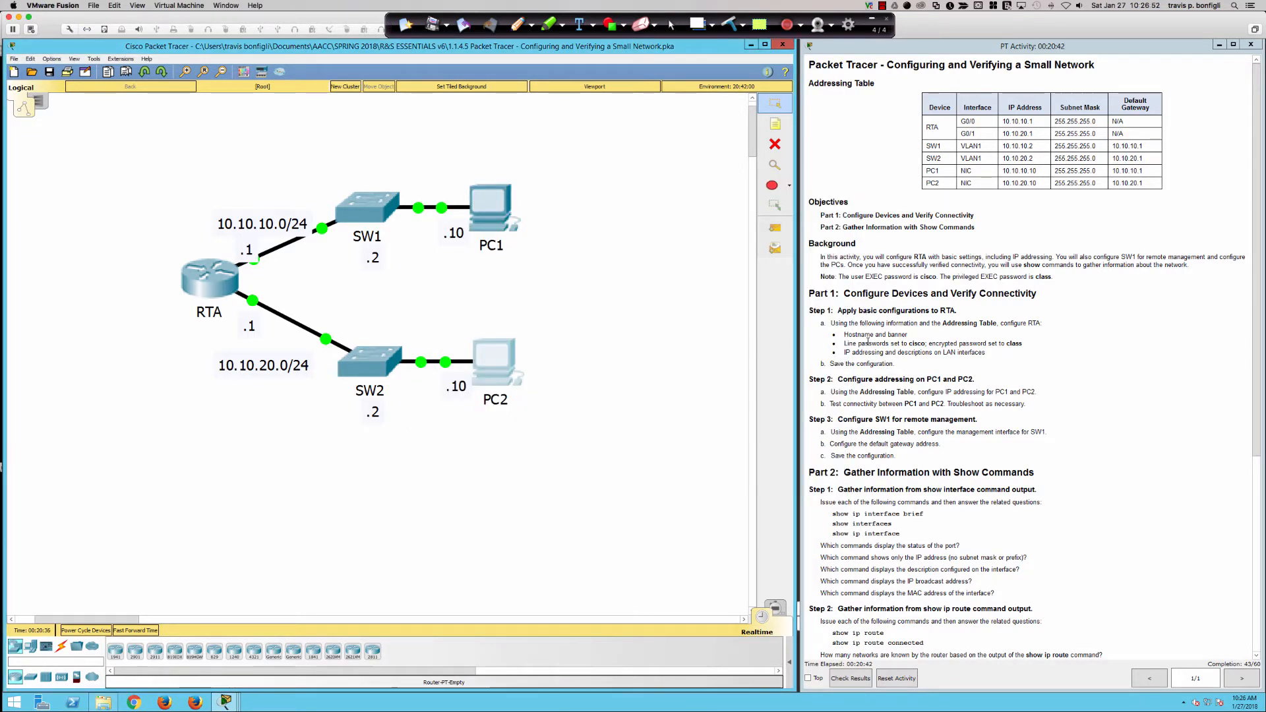
# On RTA's CLI, exit configuration mode and save the configuration with wri mem.
pyautogui.click(199, 269)
pyautogui.write('end')
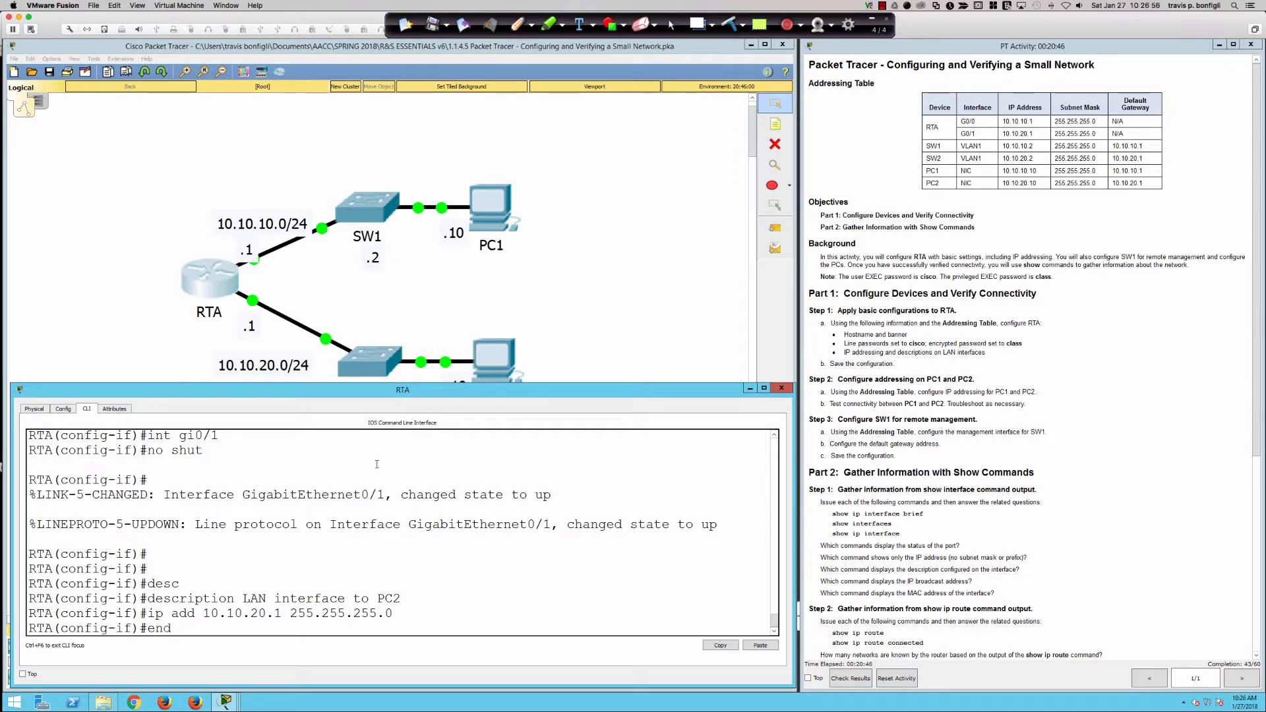
pyautogui.press('Return')
pyautogui.write('wri mem')
pyautogui.press('Return')
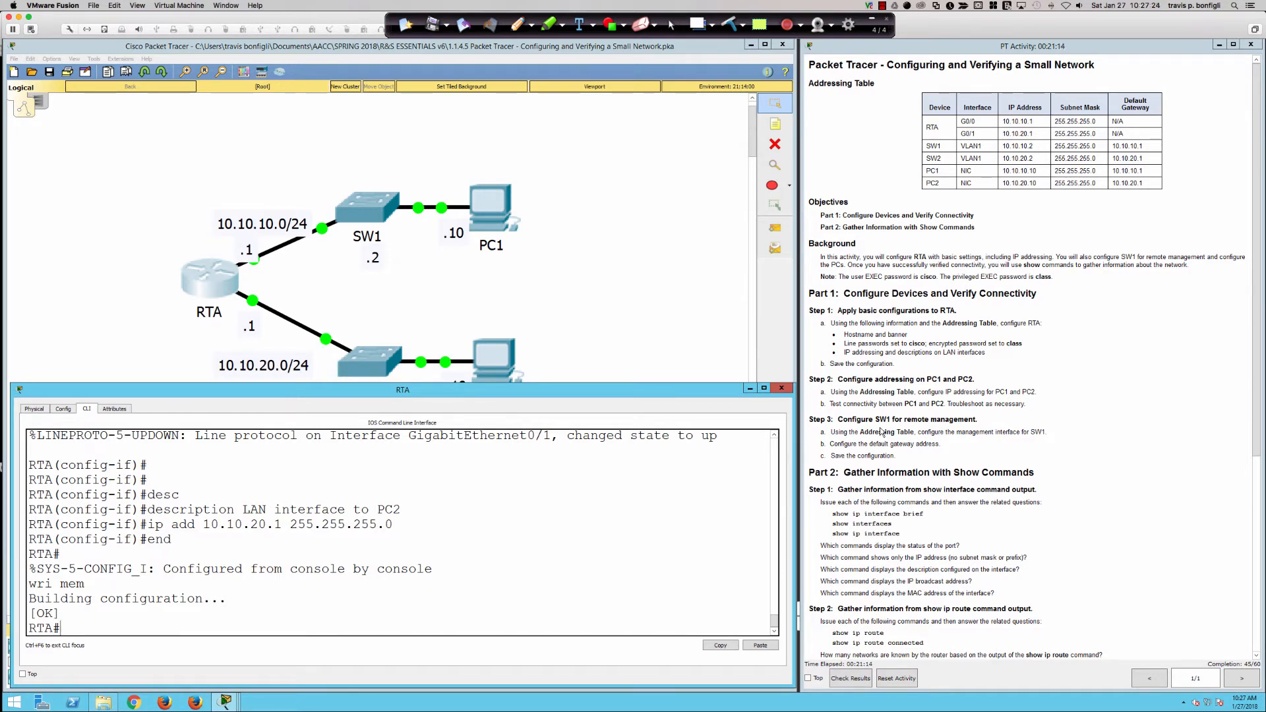
# Review the gateway, PC addressing and SW1 management steps in the instructions, then open SW1.
pyautogui.moveTo(830, 444); pyautogui.dragTo(940, 445)
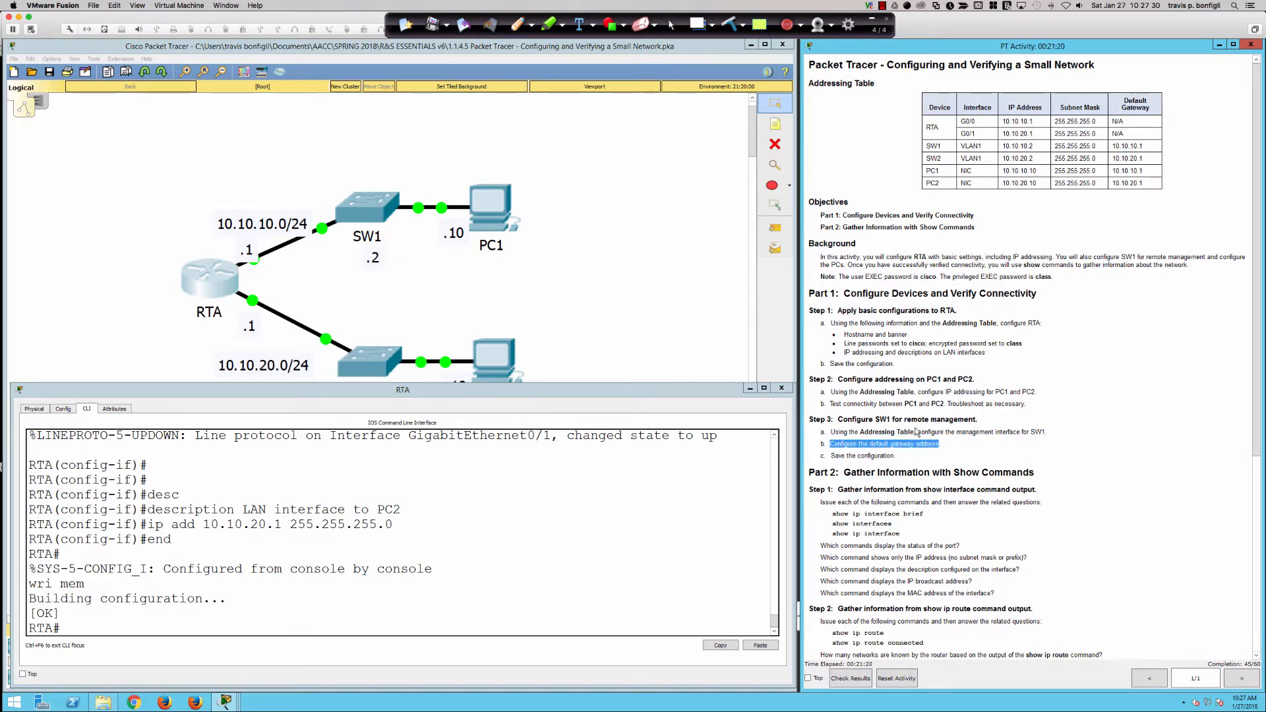
pyautogui.click(902, 433)
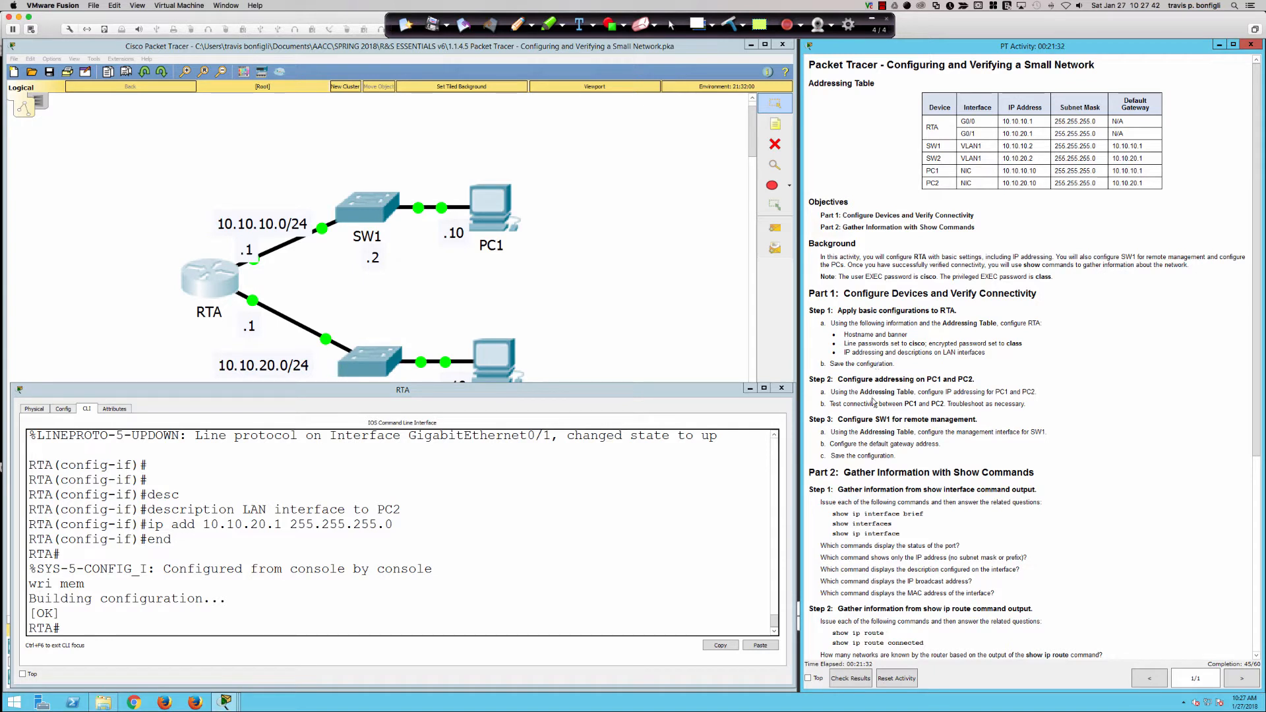
pyautogui.moveTo(845, 391); pyautogui.dragTo(1031, 404)
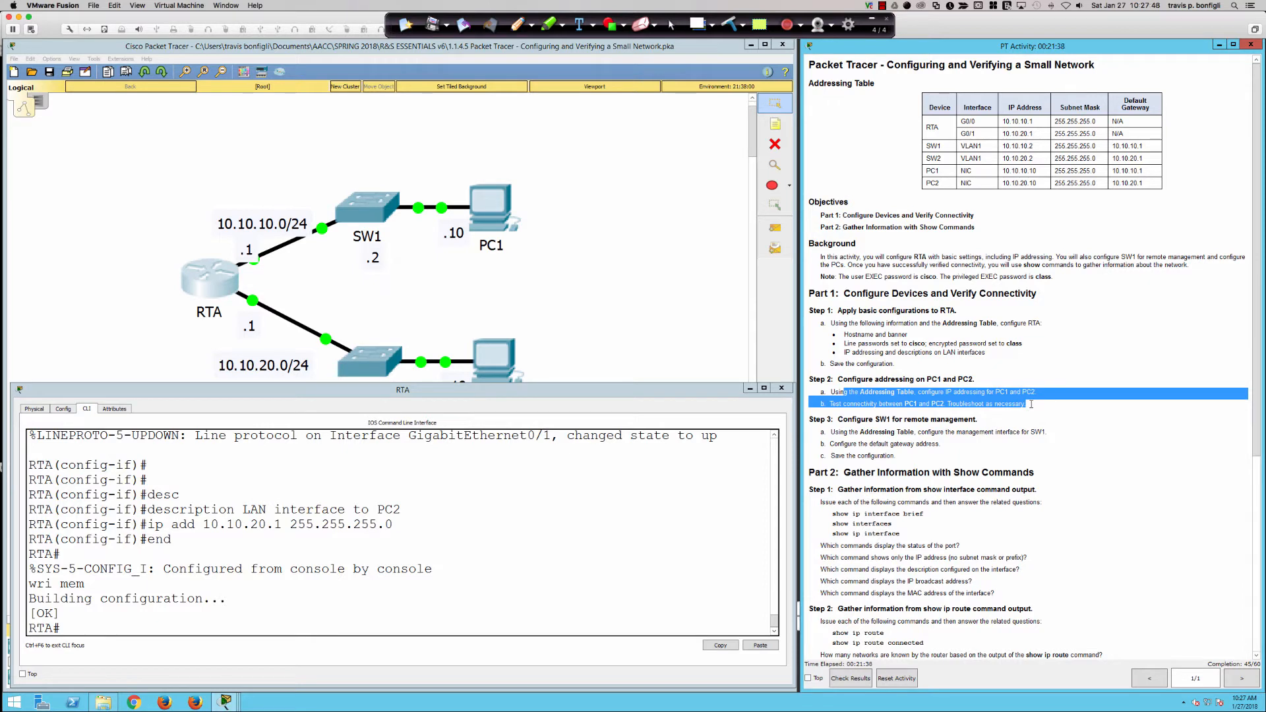
pyautogui.click(963, 393)
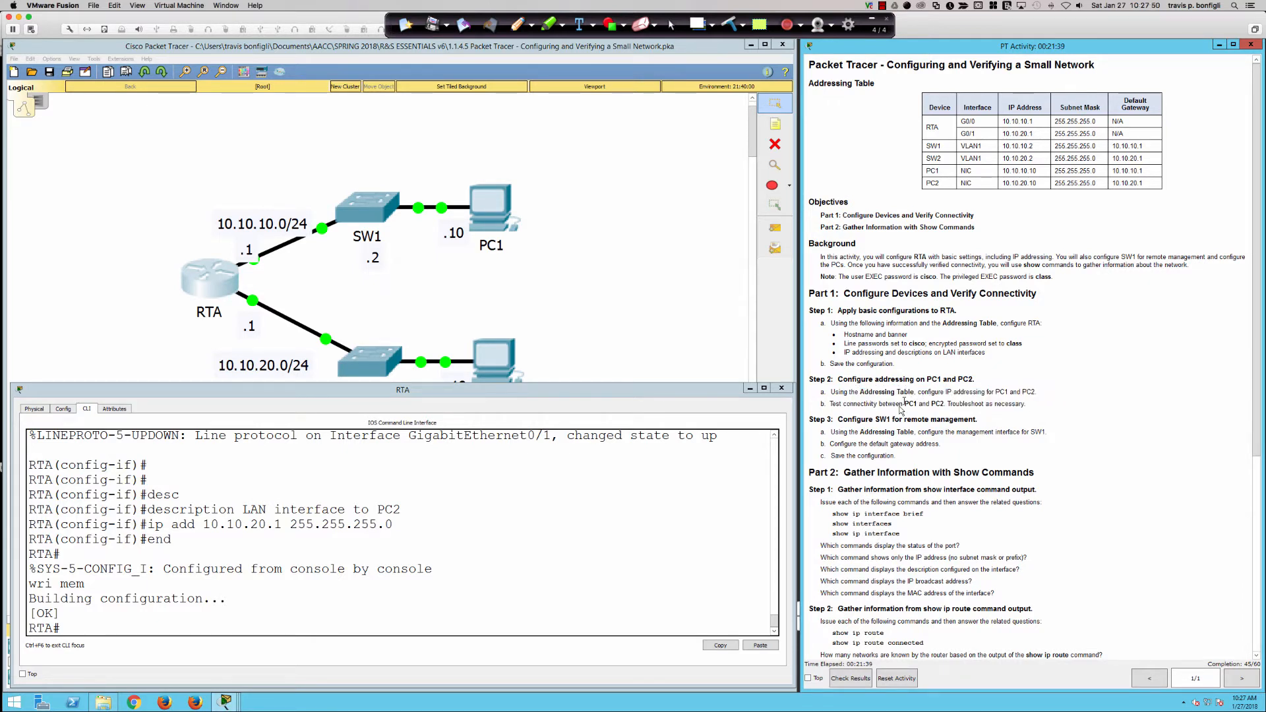
pyautogui.moveTo(831, 433); pyautogui.dragTo(903, 456)
pyautogui.click(850, 442)
pyautogui.click(367, 210)
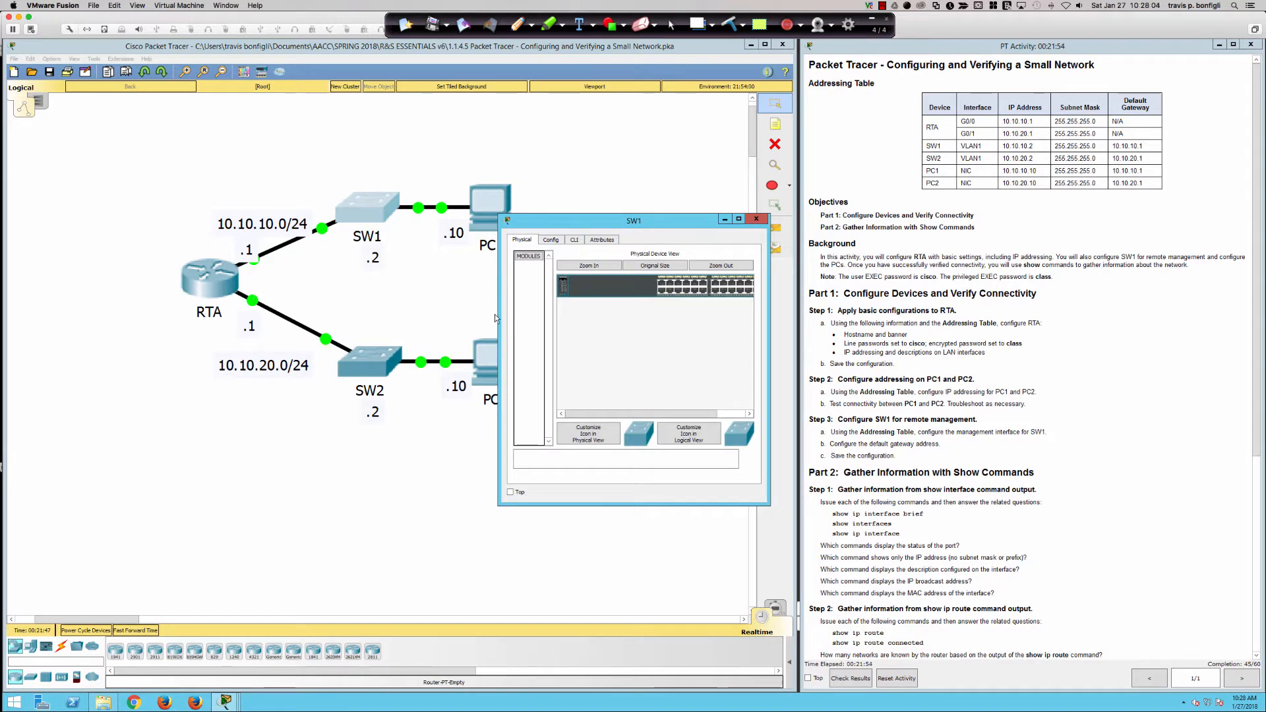
# Widen the SW1 window, move it lower and bring up its CLI.
pyautogui.moveTo(498, 310); pyautogui.dragTo(16, 309)
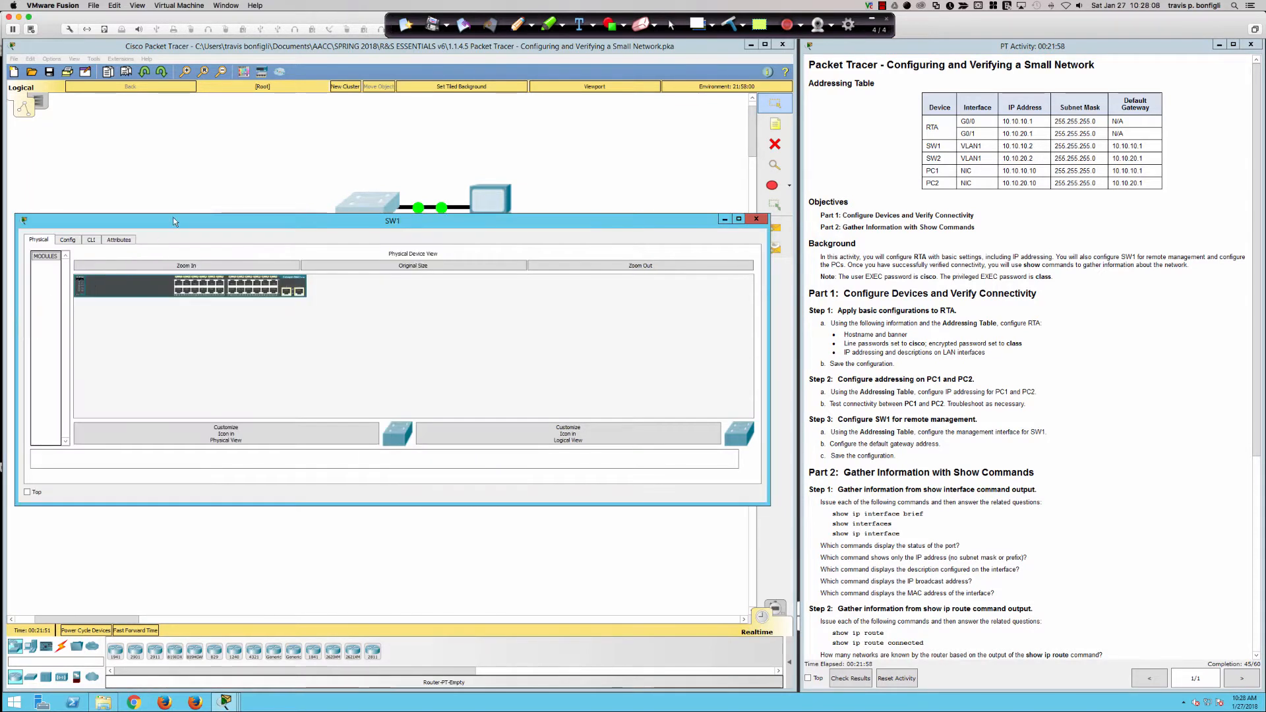
pyautogui.moveTo(172, 219); pyautogui.dragTo(173, 377)
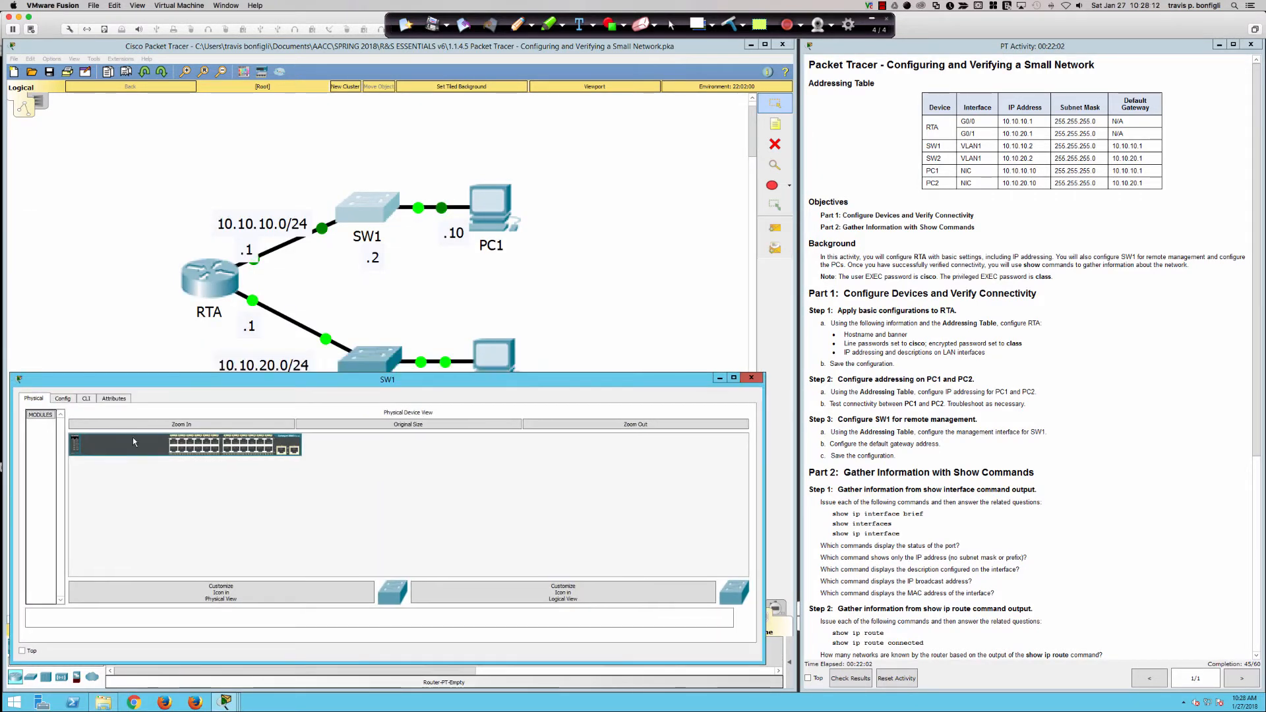
pyautogui.click(86, 398)
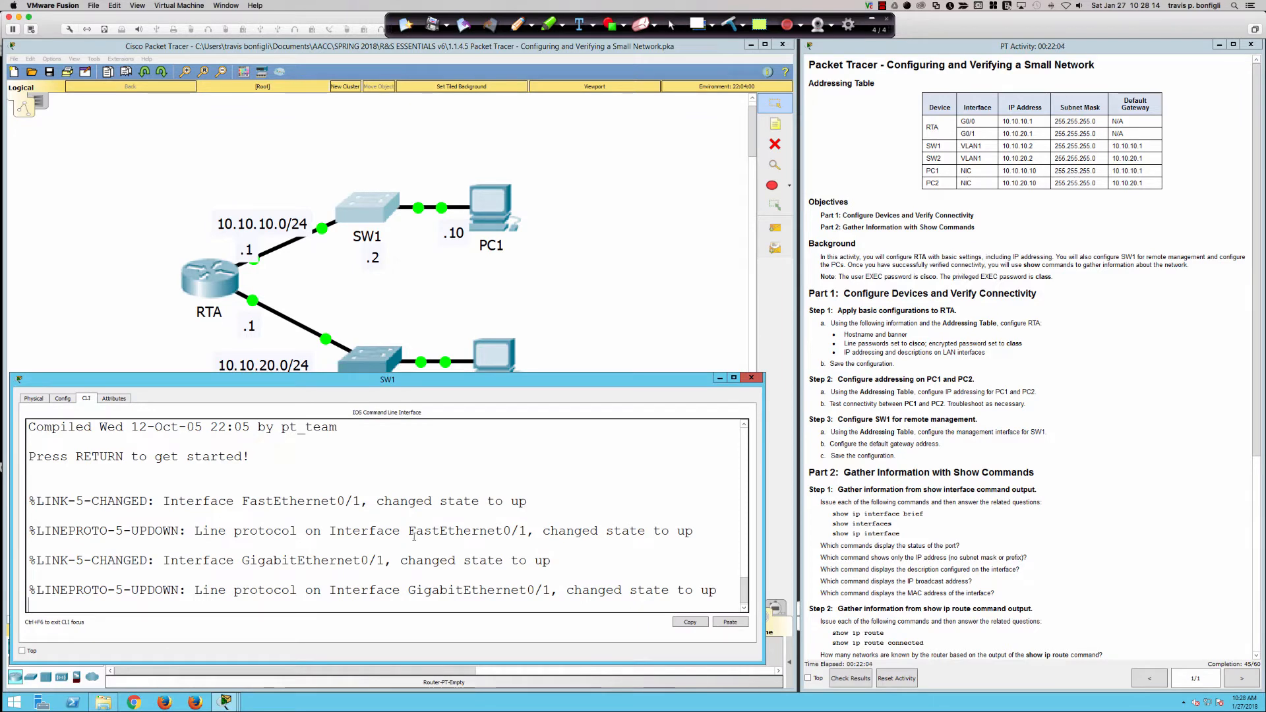
# Log into SW1's console with its password and reach privileged mode using enable and its password.
pyautogui.press('Return')
pyautogui.press('Return')
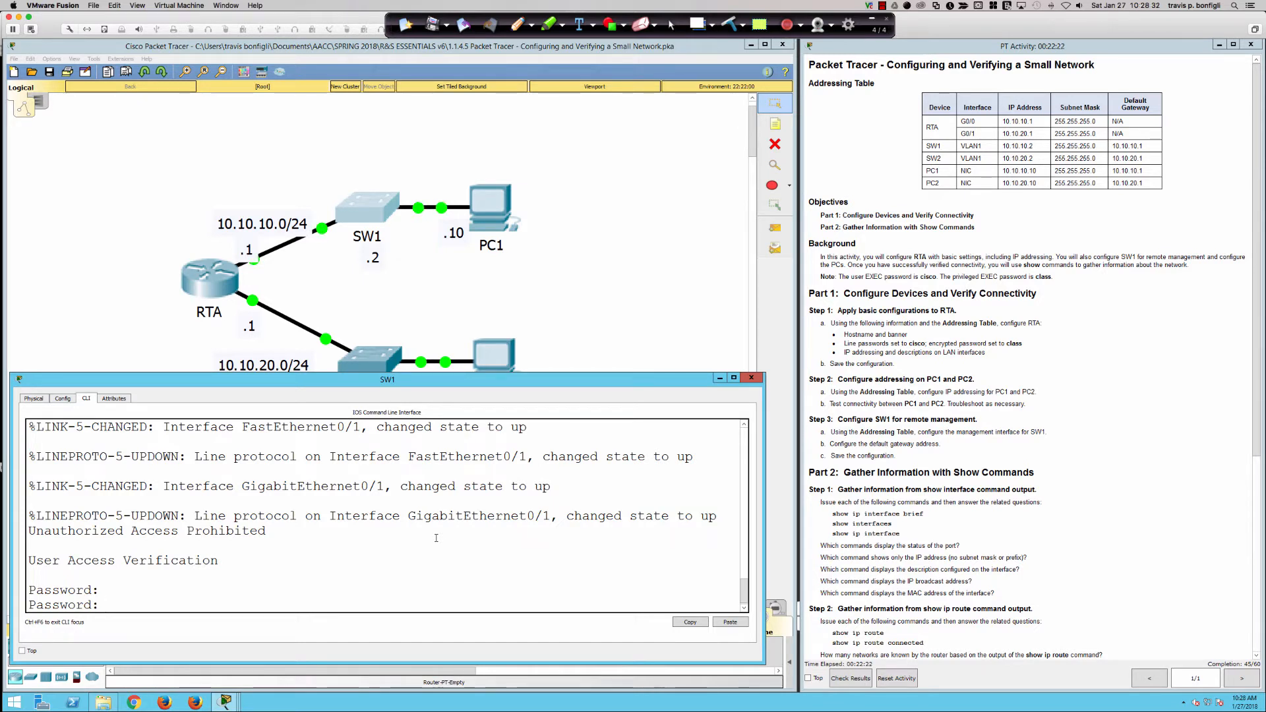
pyautogui.press('Return')
pyautogui.press('Return')
pyautogui.press('Return')
pyautogui.press('Return')
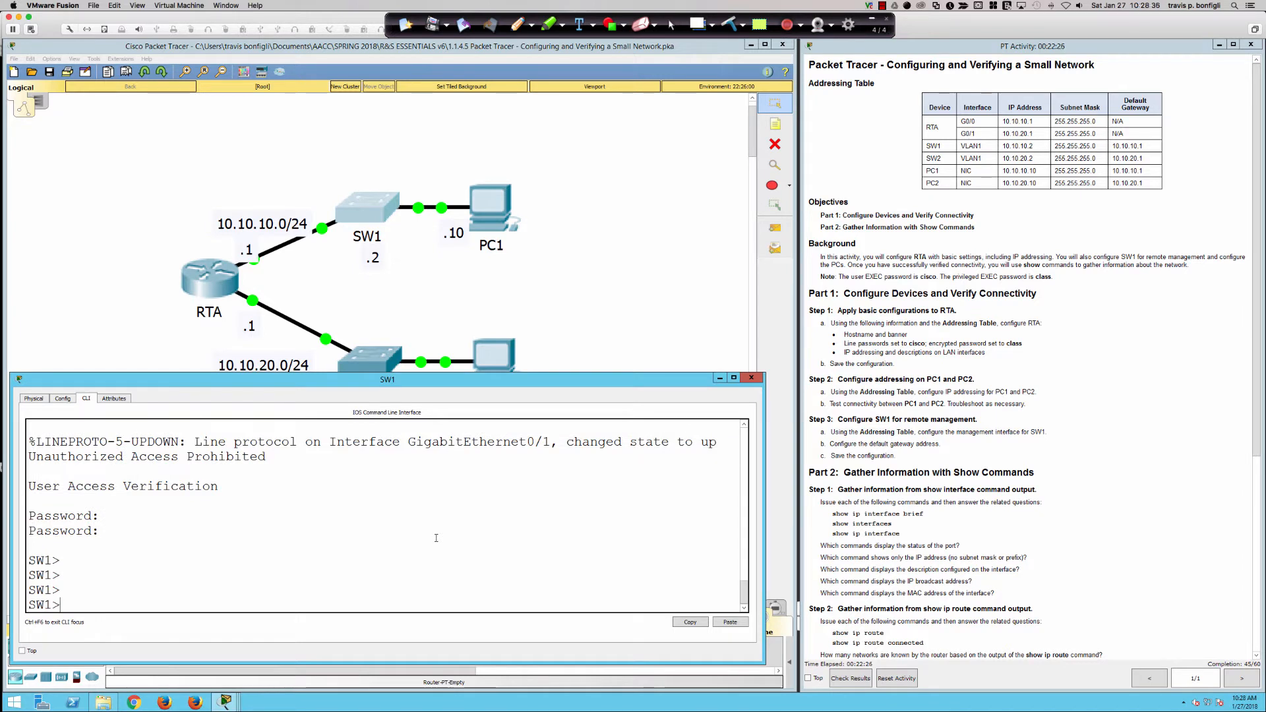
pyautogui.press('Return')
pyautogui.press('Return')
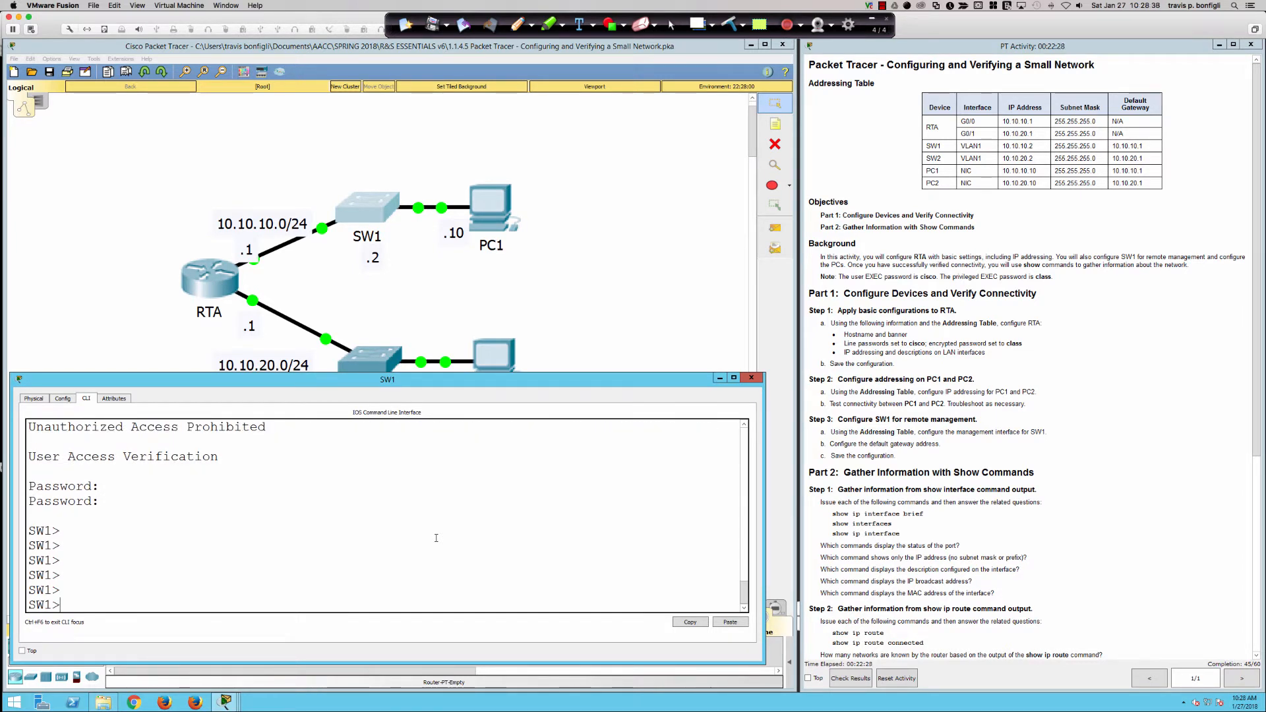
pyautogui.write('en')
pyautogui.press('Tab')
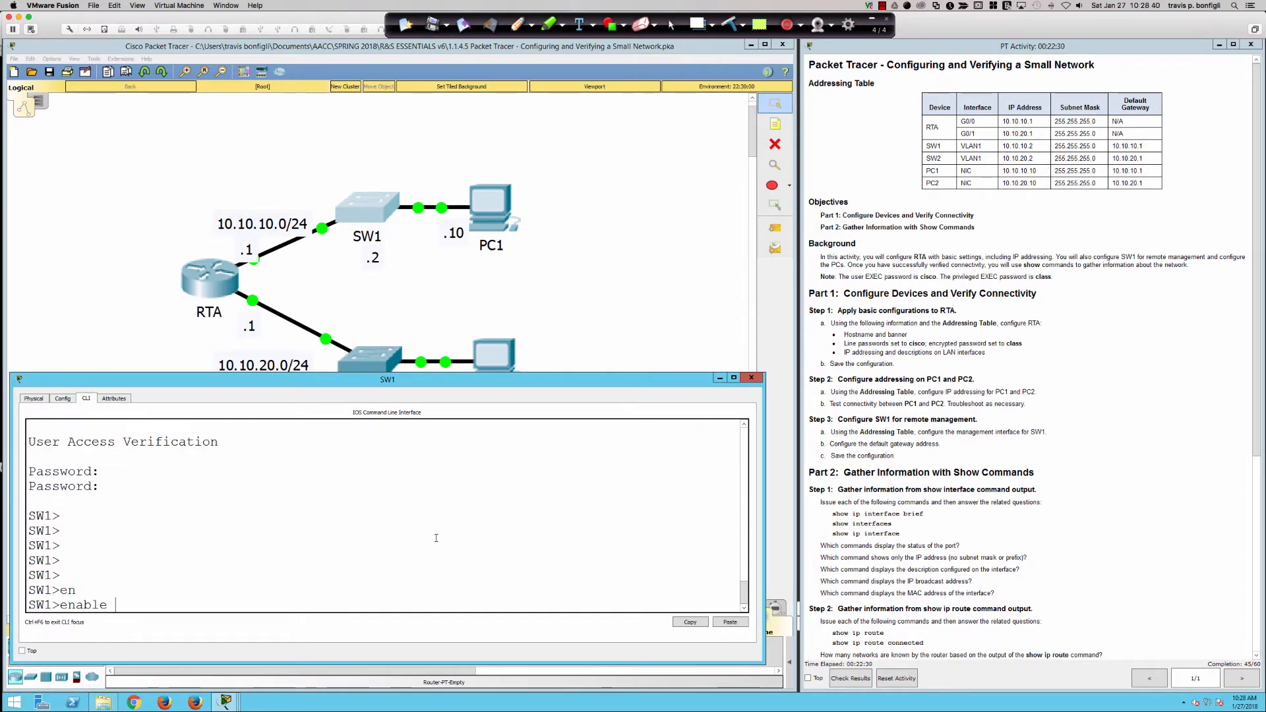
pyautogui.press('Return')
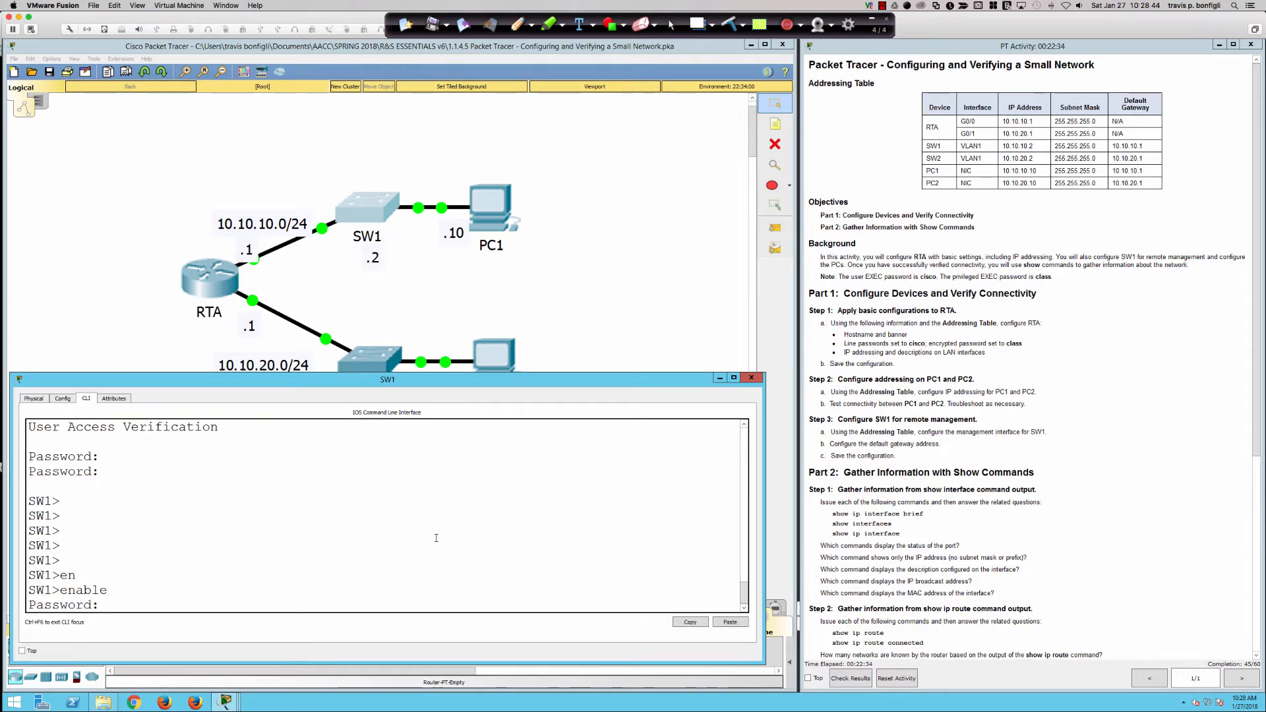
pyautogui.press('Return')
pyautogui.press('Return')
pyautogui.press('Return')
pyautogui.press('Return')
pyautogui.press('Return')
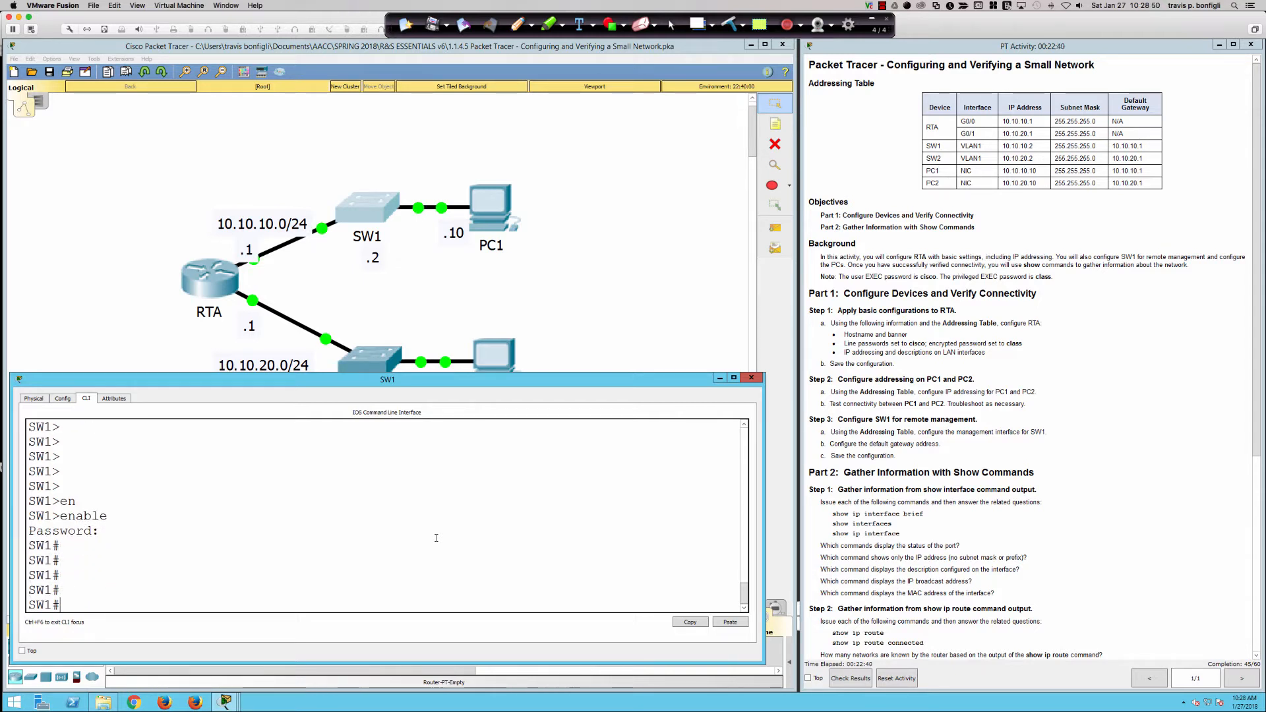
pyautogui.press('Return')
pyautogui.press('Return')
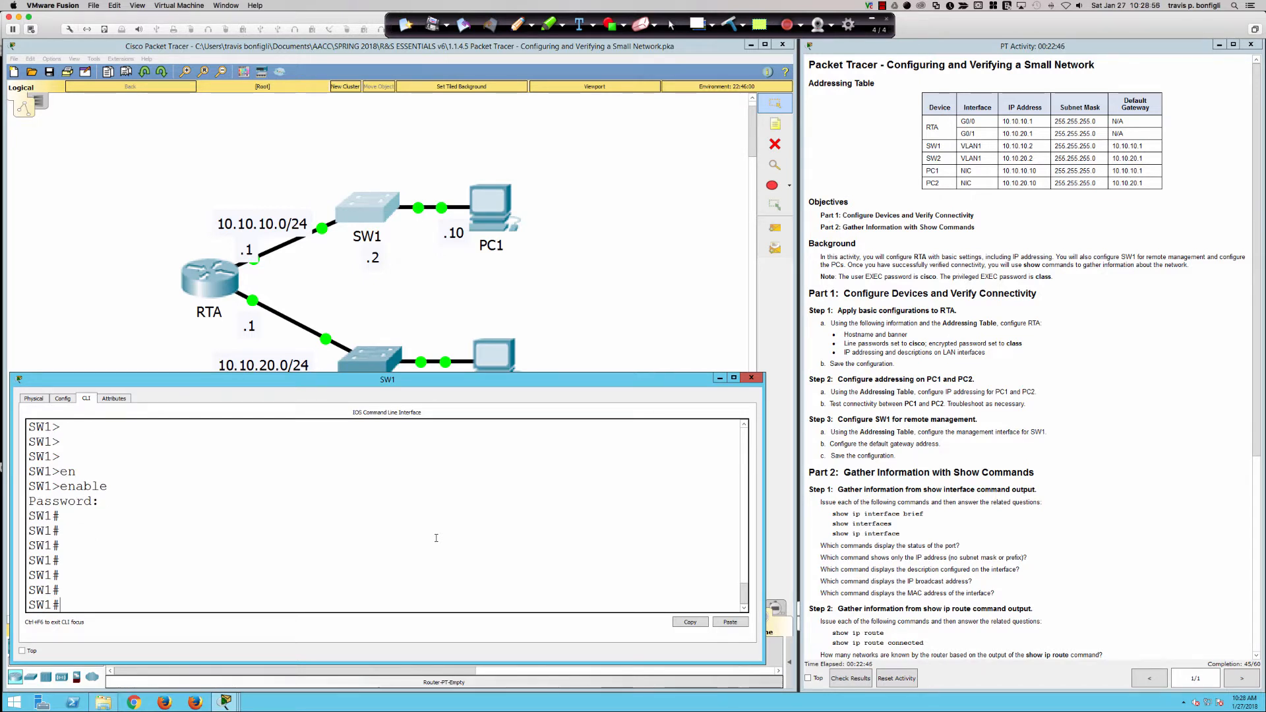
# Enter conf t and run do sh ip int b, finding Vlan1 unassigned and administratively down.
pyautogui.write('conf t')
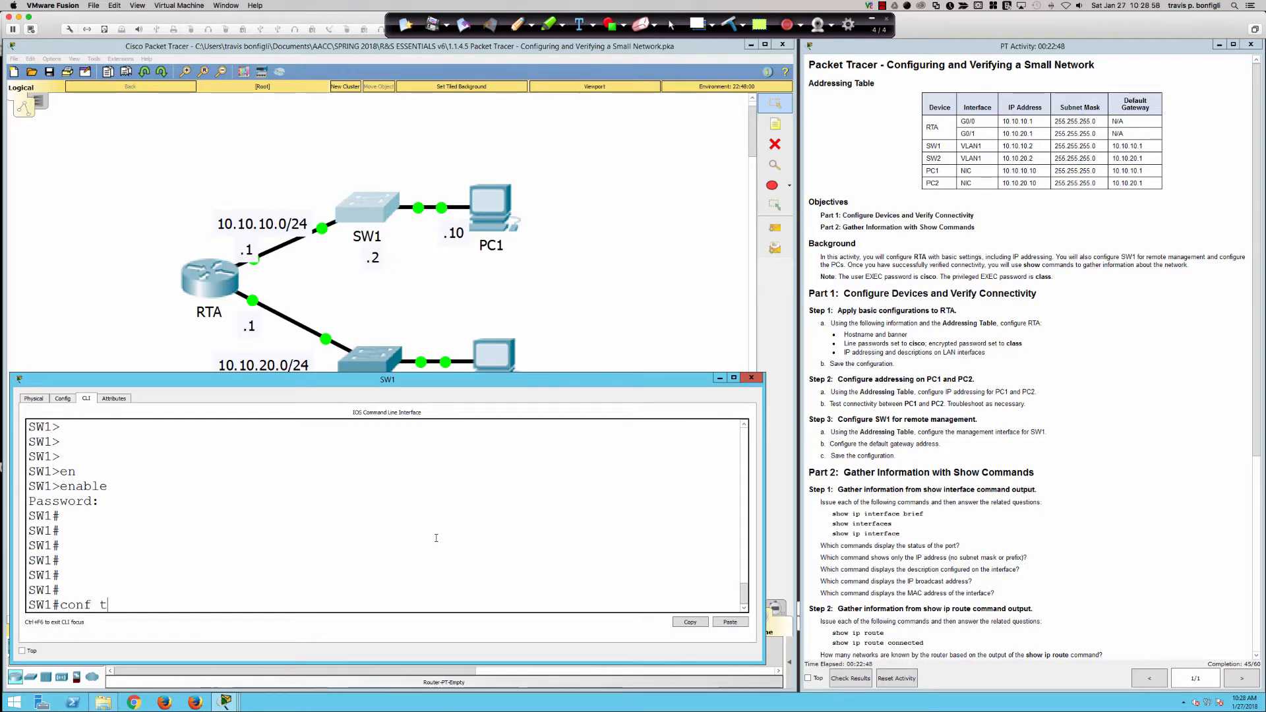
pyautogui.press('Return')
pyautogui.write('do sh ip int b')
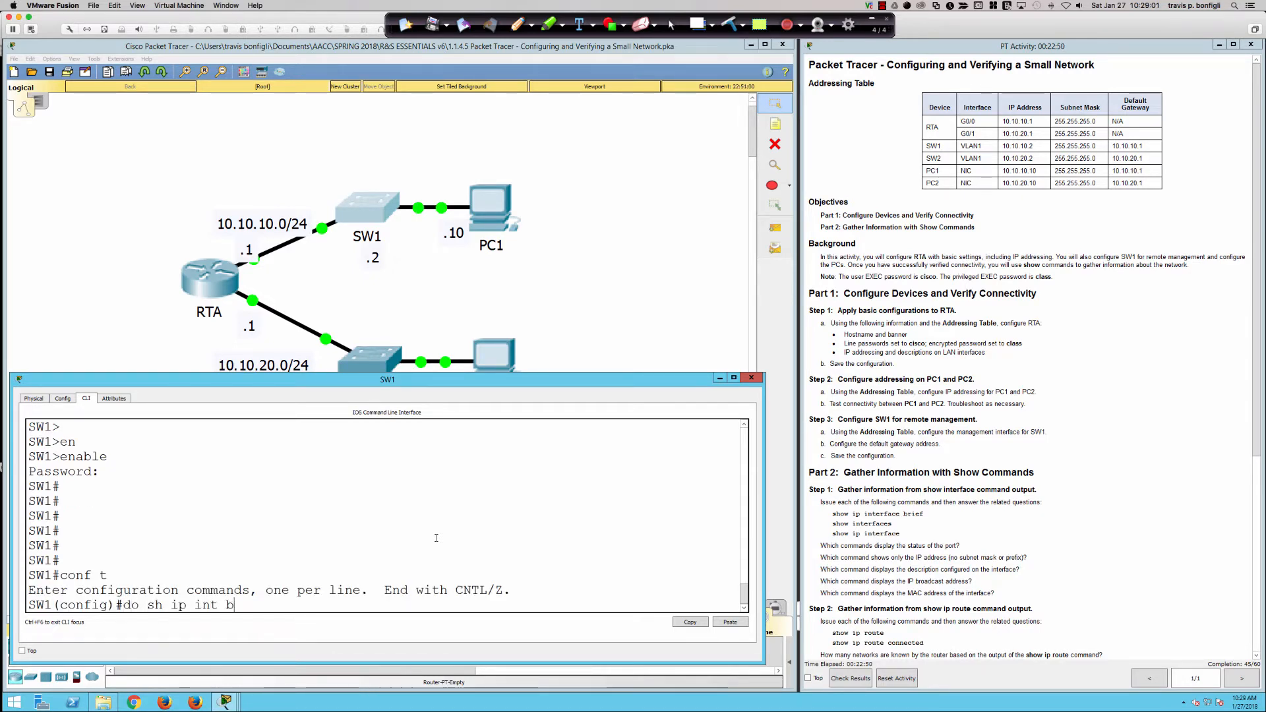
pyautogui.press('Return')
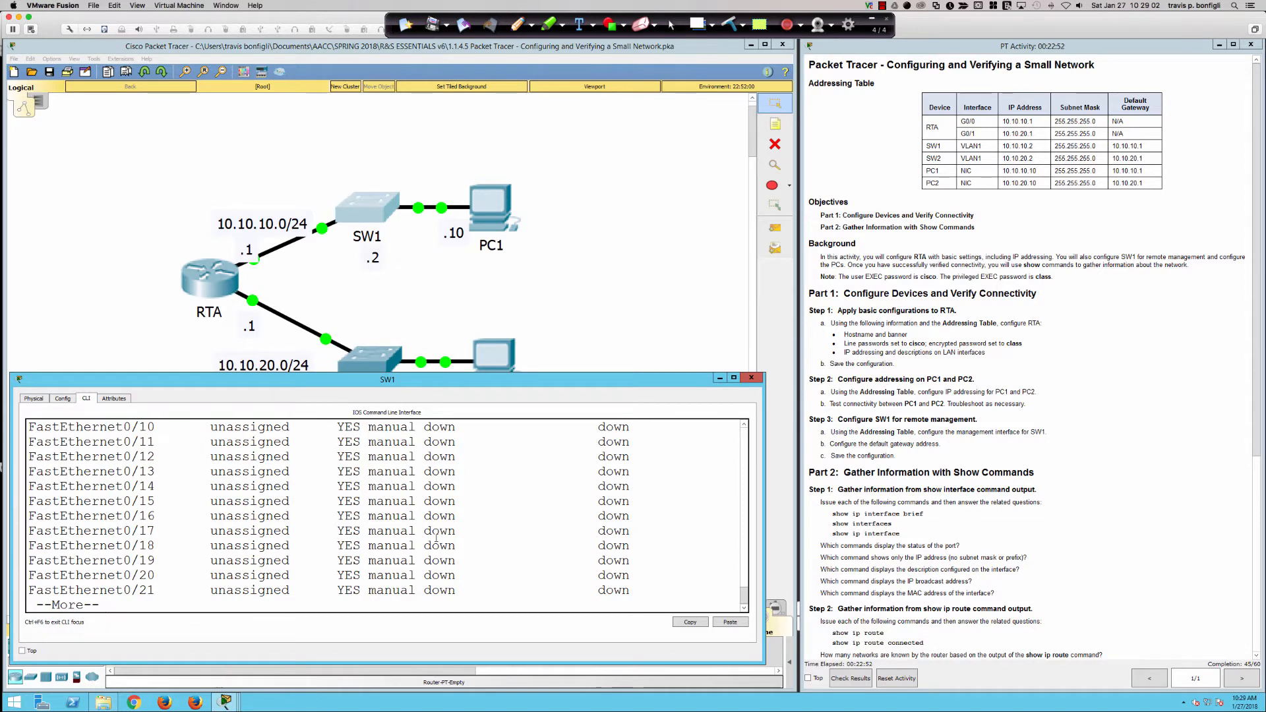
pyautogui.scroll(4, 323, 531)
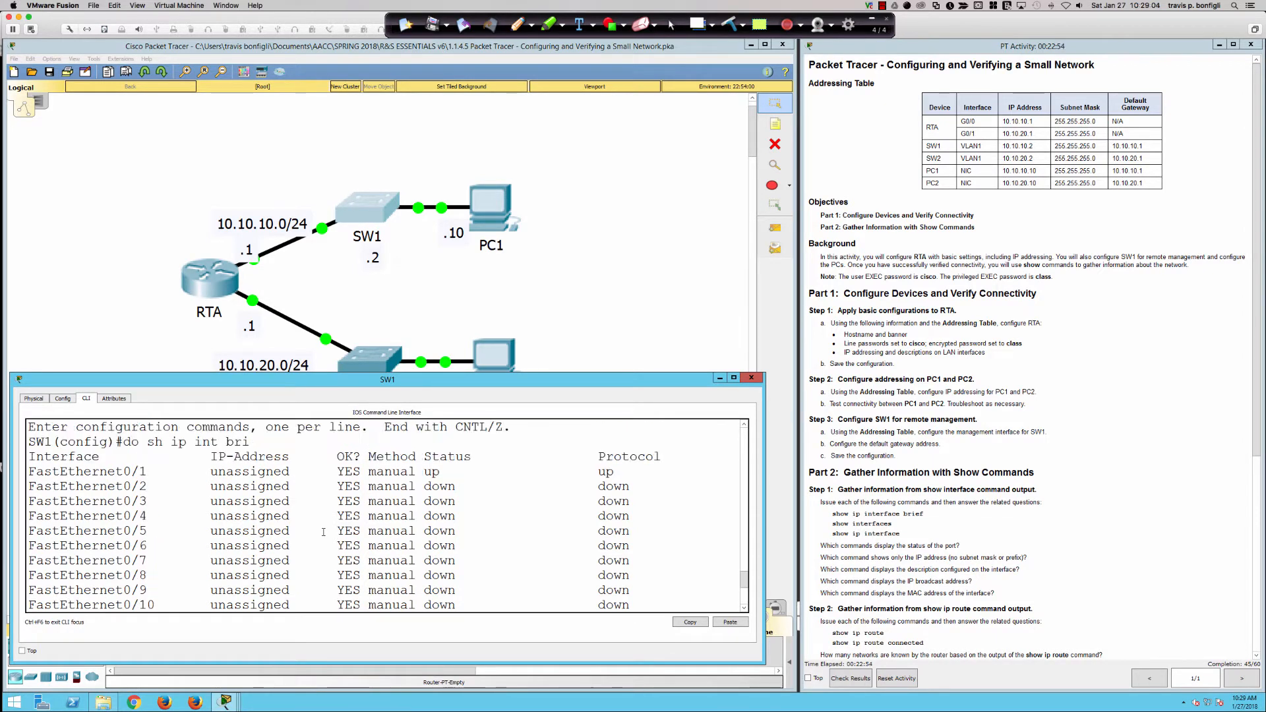
pyautogui.scroll(1, 245, 499)
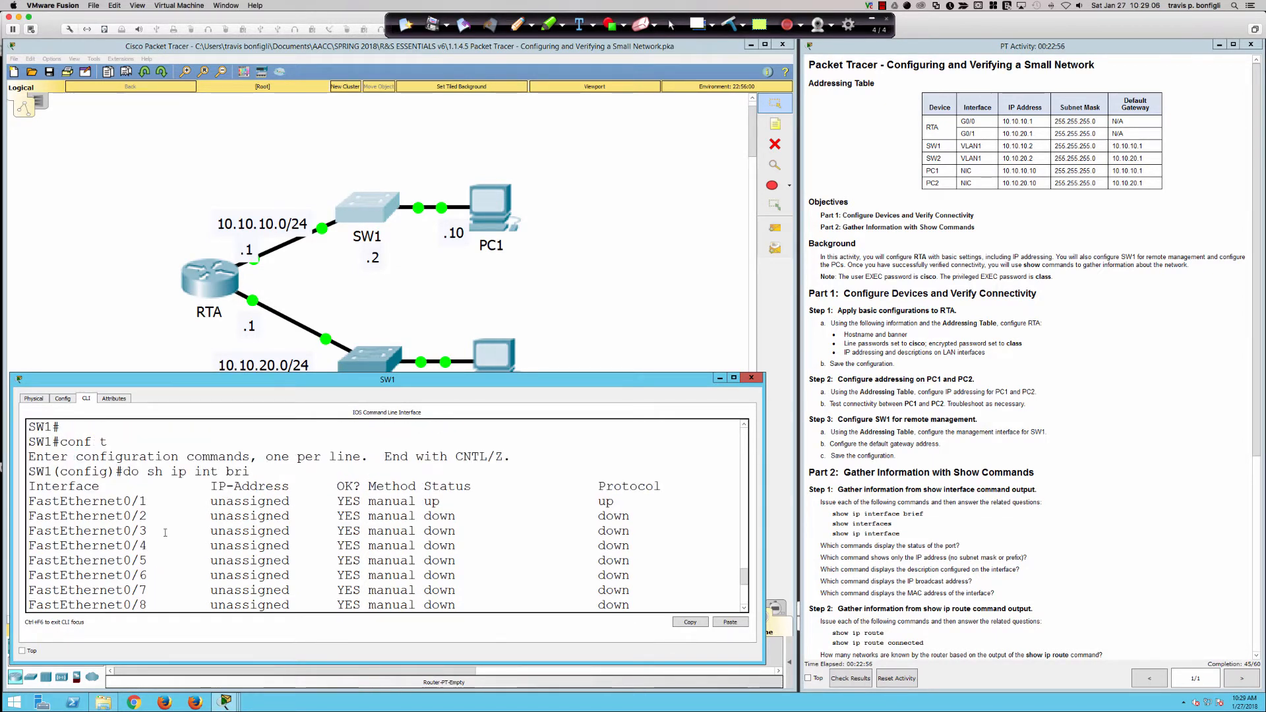
pyautogui.scroll(-7, 119, 501)
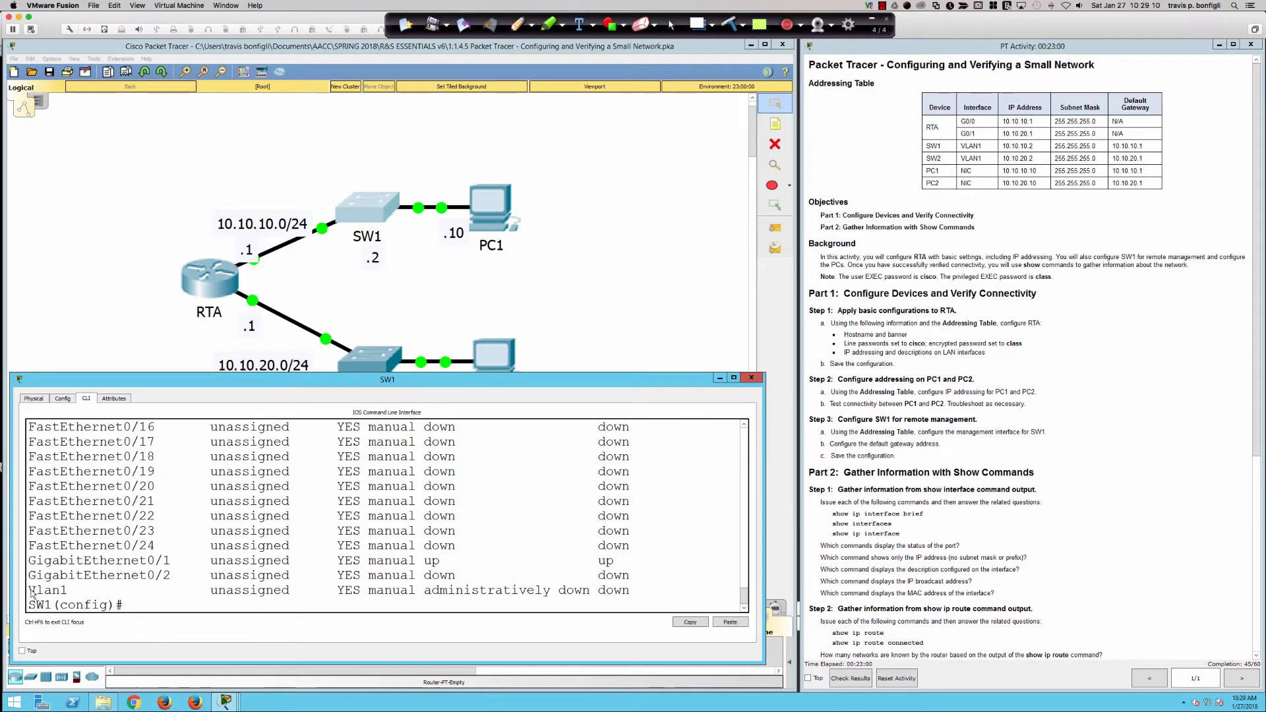
pyautogui.moveTo(27, 590); pyautogui.dragTo(639, 592)
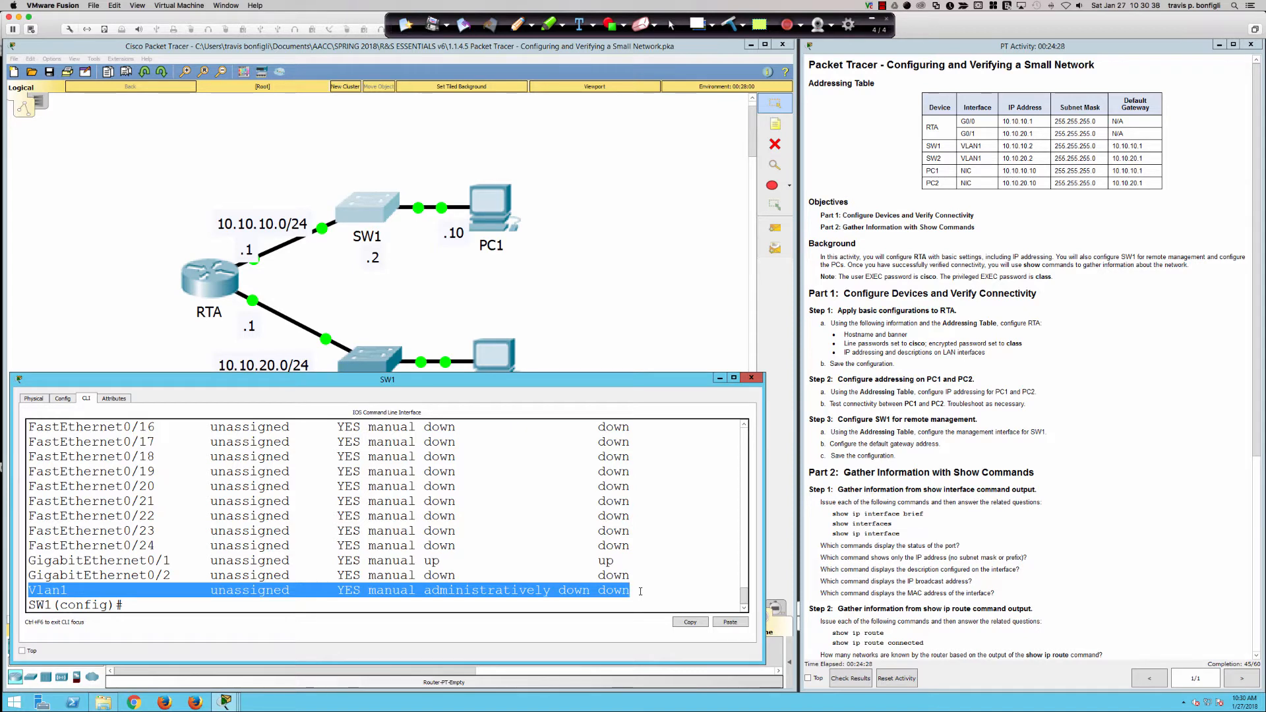
# Mark VLAN1 as SW1's interface in the Addressing Table and begin typing int vlan 1.
pyautogui.press('Return')
pyautogui.press('Return')
pyautogui.press('Return')
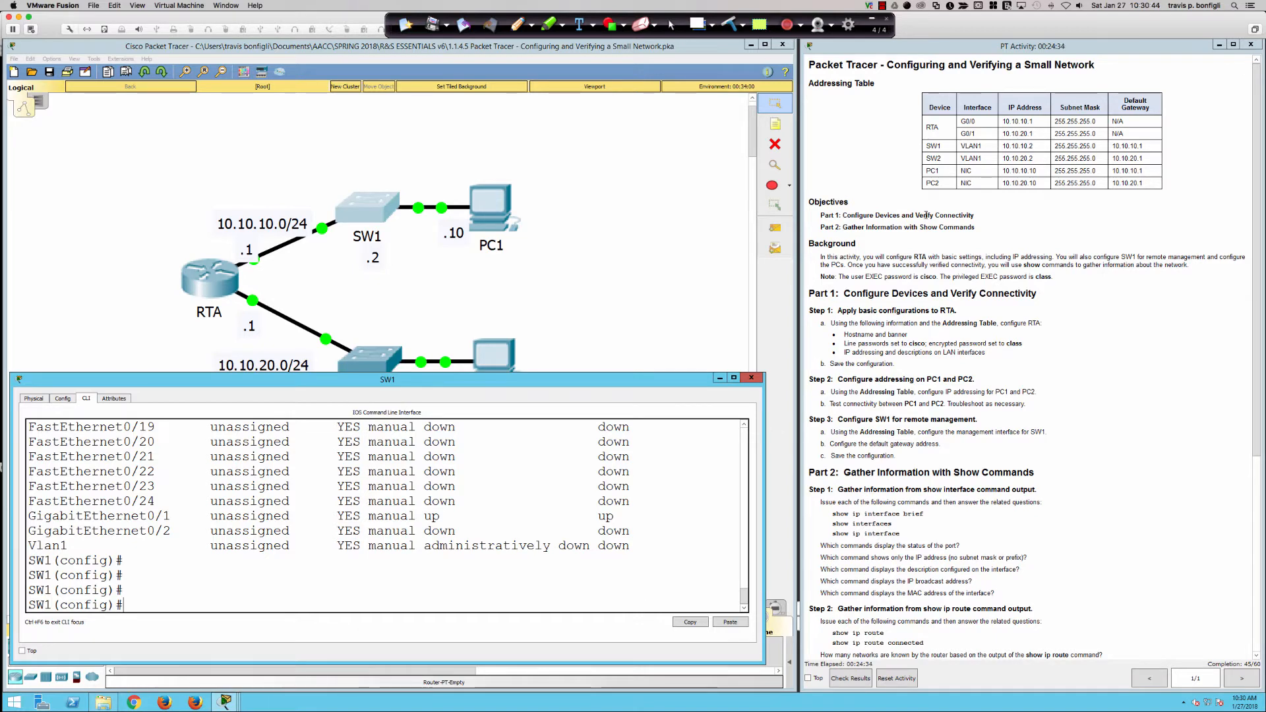
pyautogui.moveTo(960, 145)
pyautogui.mouseDown()
pyautogui.moveTo(981, 146)
pyautogui.moveTo(981, 158)
pyautogui.mouseUp()
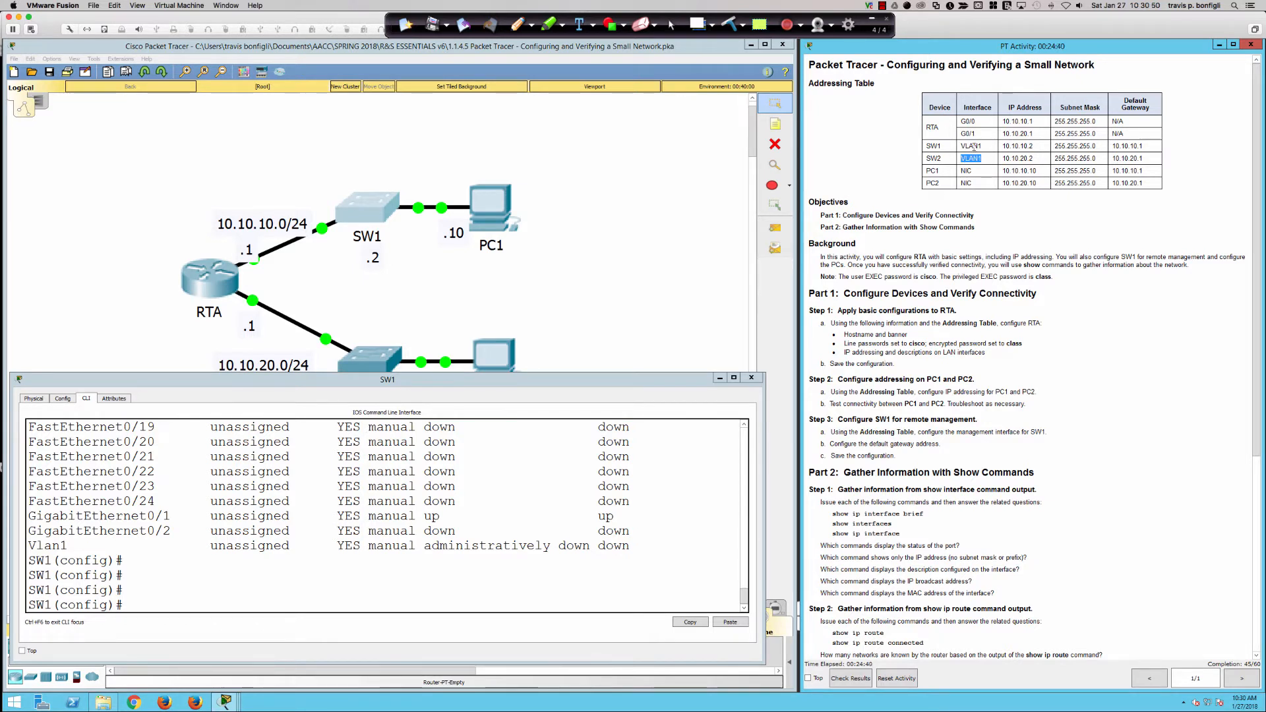
pyautogui.click(683, 533)
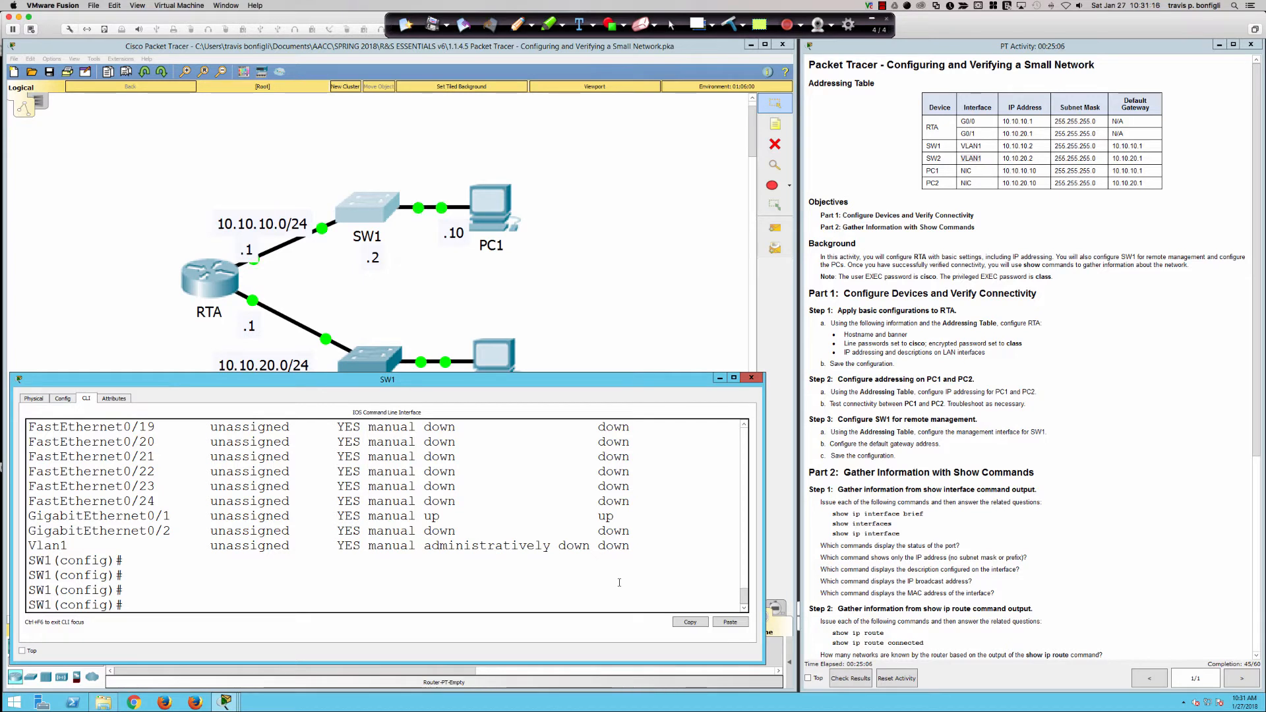
pyautogui.press('Return')
pyautogui.press('Return')
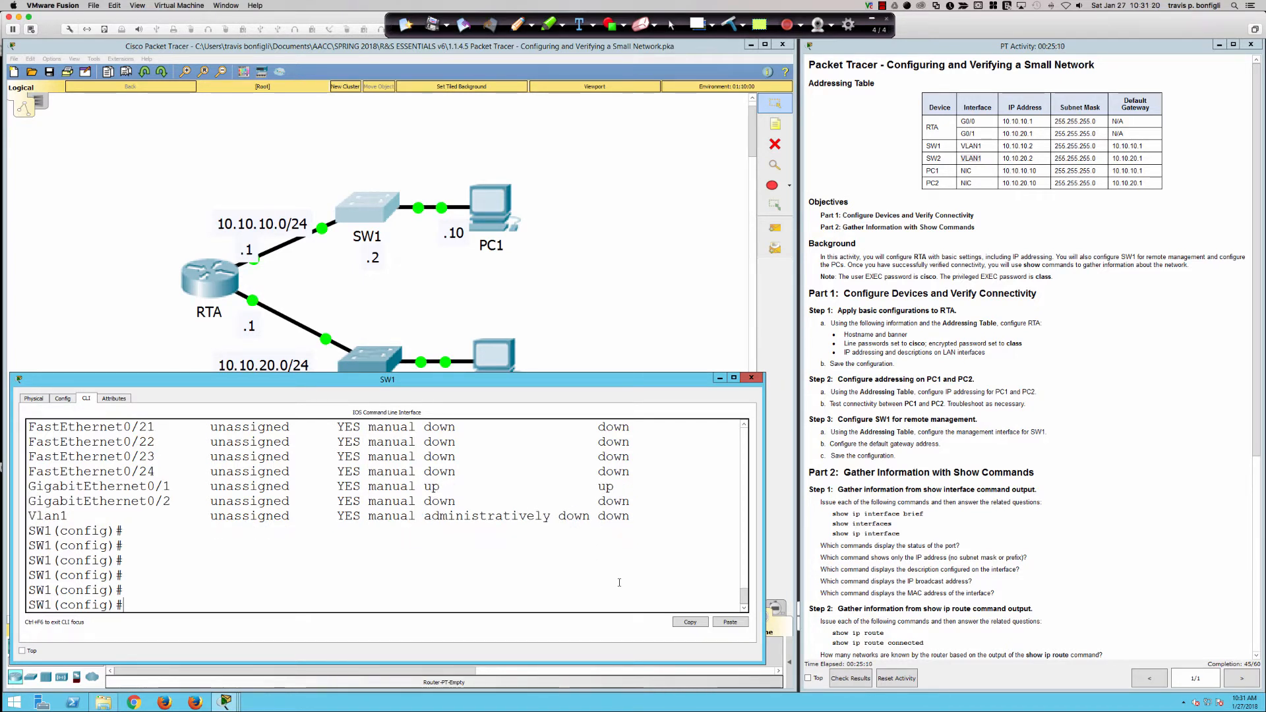
pyautogui.write('int vlan')
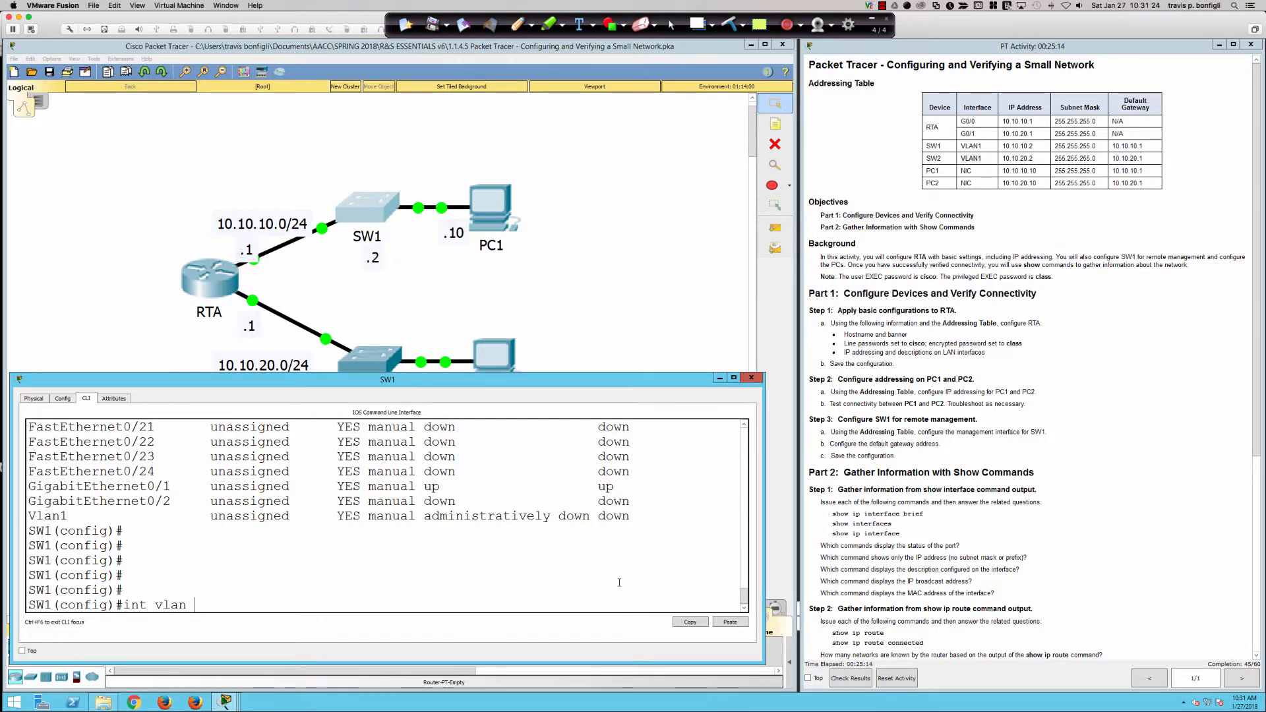
pyautogui.write(' 1')
# Give SW1's Vlan1 address 10.10.10.2 255.255.255.0 and enable it with no shut.
pyautogui.press('Return')
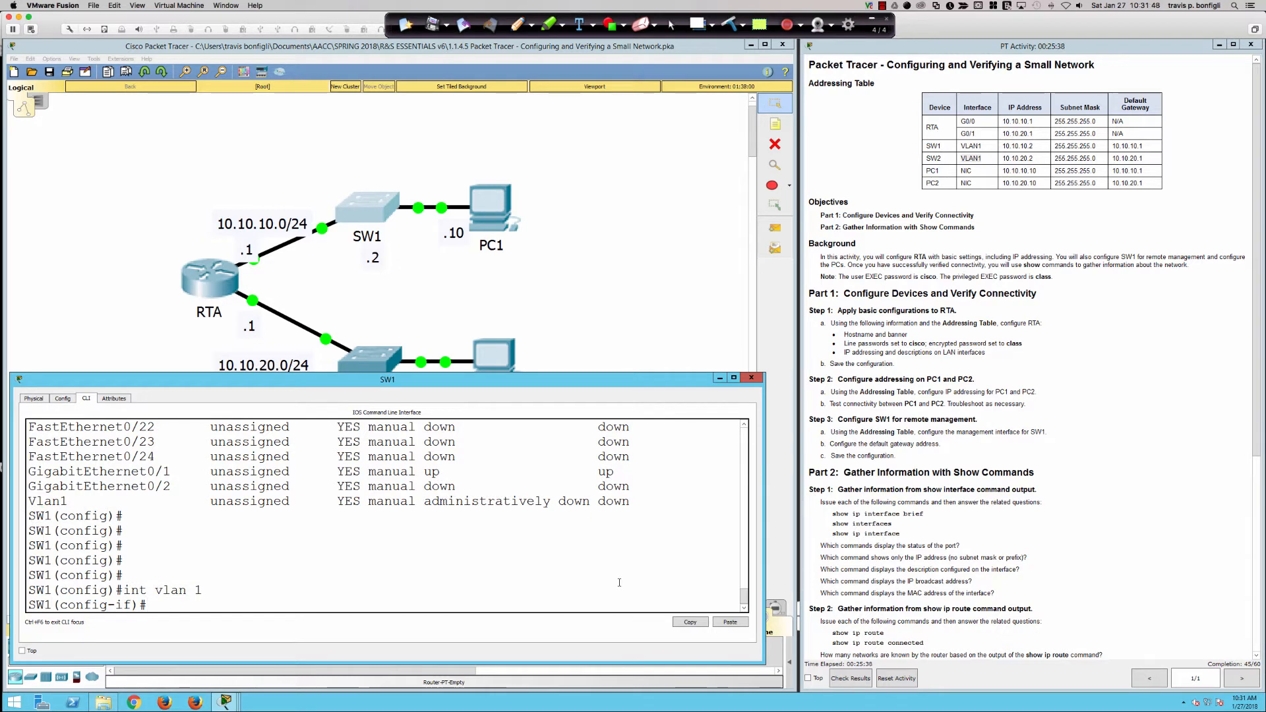
pyautogui.write('ip add 10.10.10.2 2')
pyautogui.write('55.255.2')
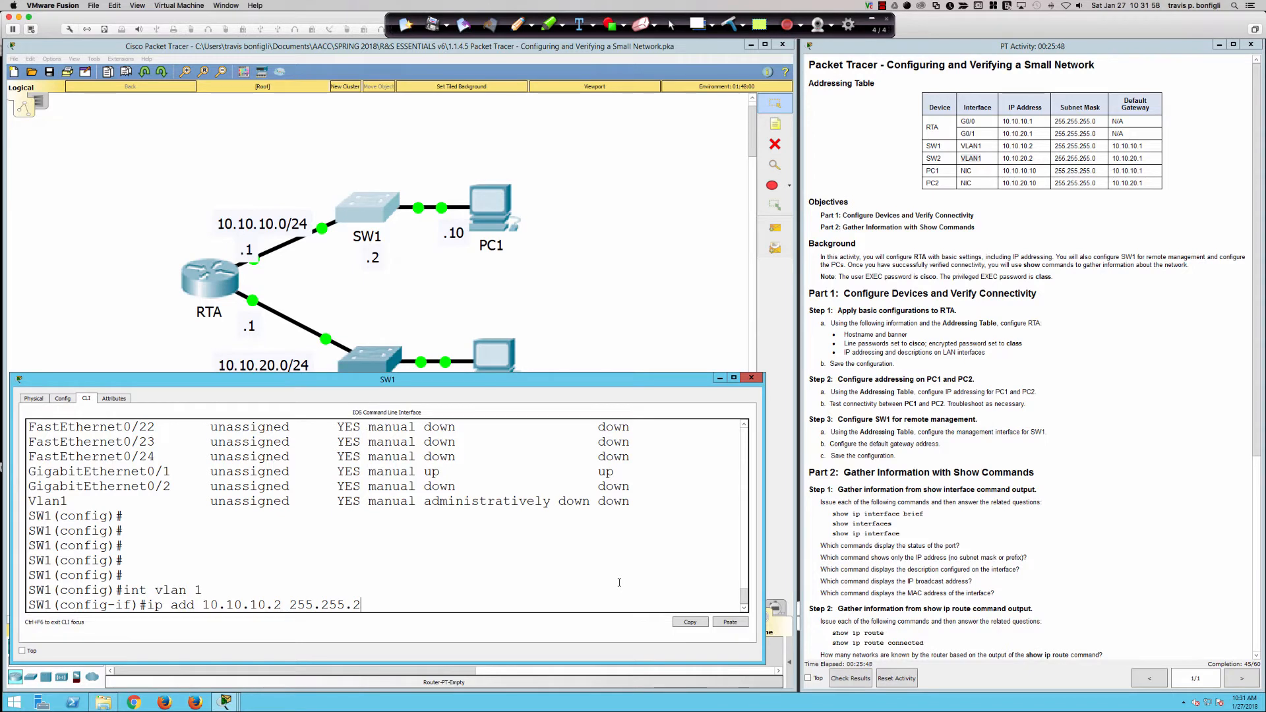
pyautogui.write('55.0')
pyautogui.press('Return')
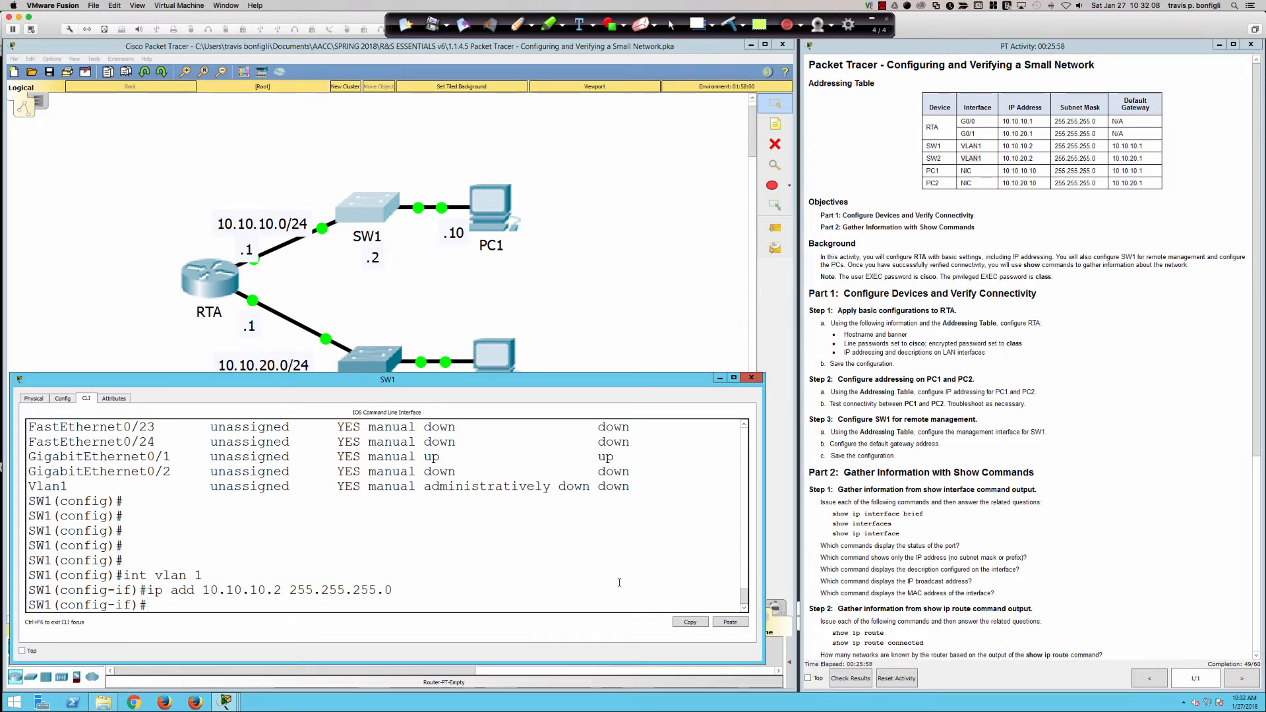
pyautogui.write('no shut')
pyautogui.press('Return')
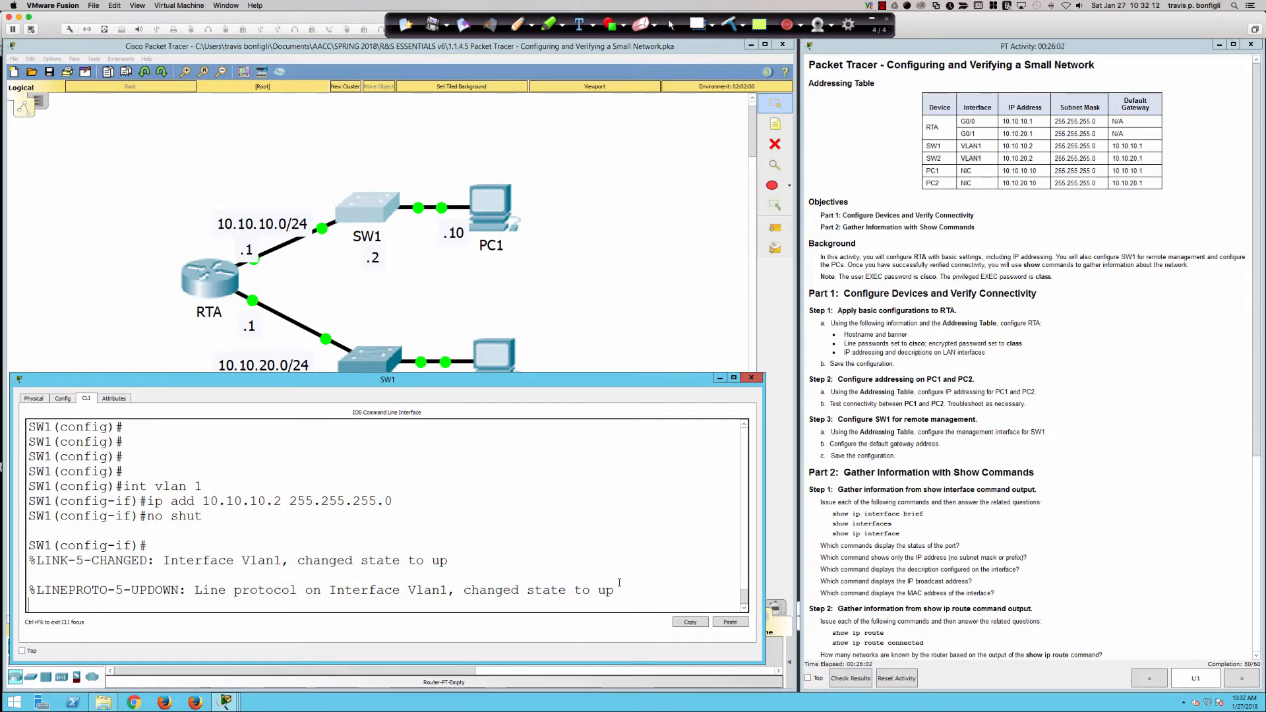
pyautogui.press('Return')
pyautogui.press('Return')
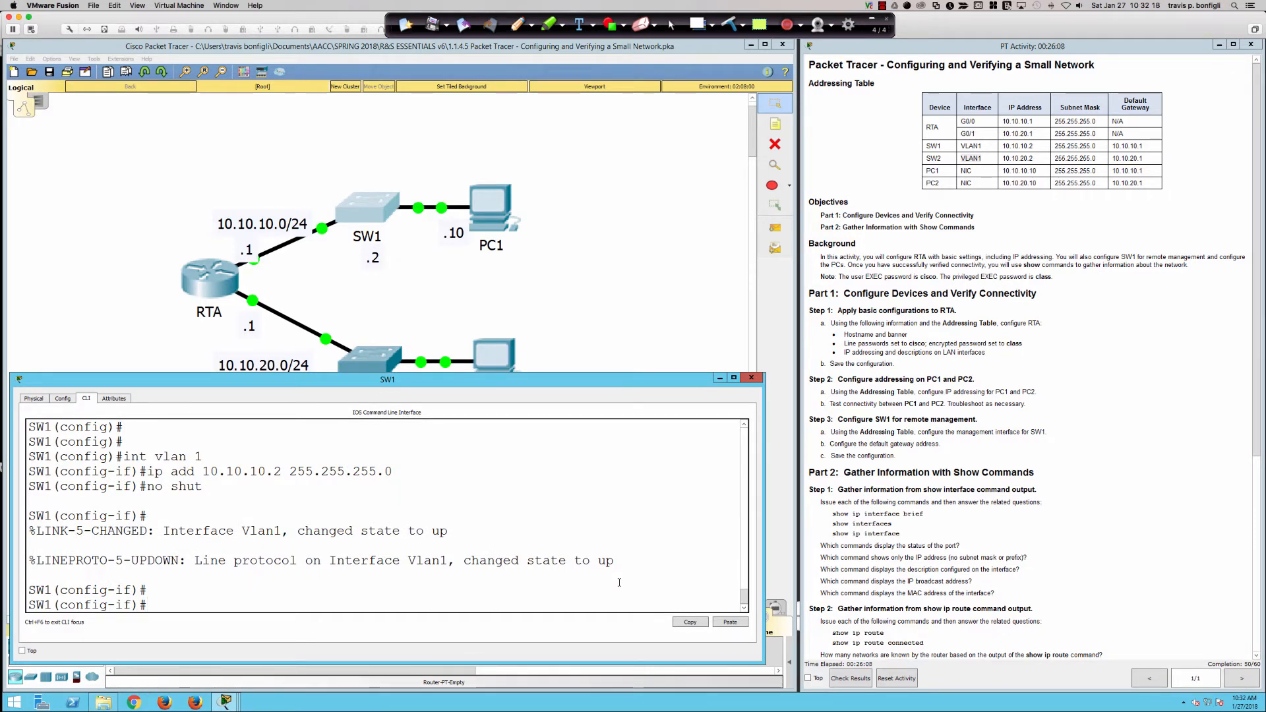
pyautogui.press('Return')
pyautogui.press('Return')
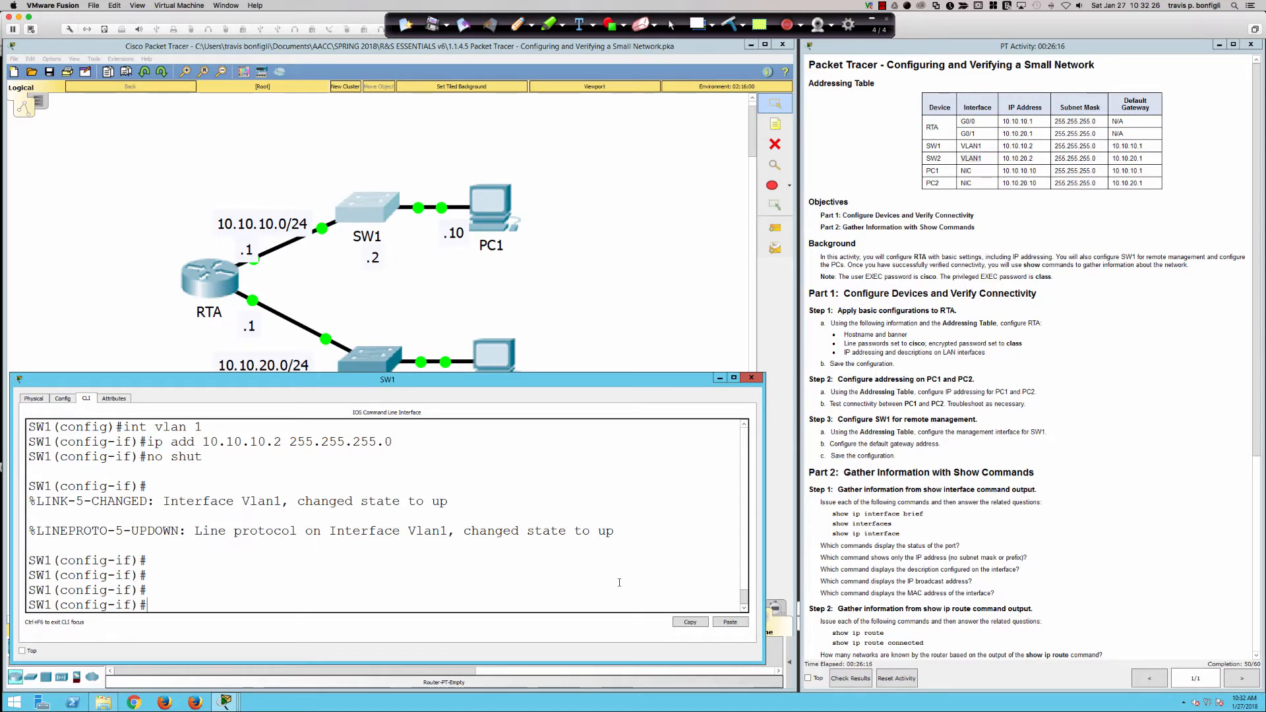
# From PC1's Command Prompt, ping SW1 at 10.10.10.2, getting 3 of 4 replies.
pyautogui.click(488, 206)
pyautogui.click(488, 205)
pyautogui.click(708, 237)
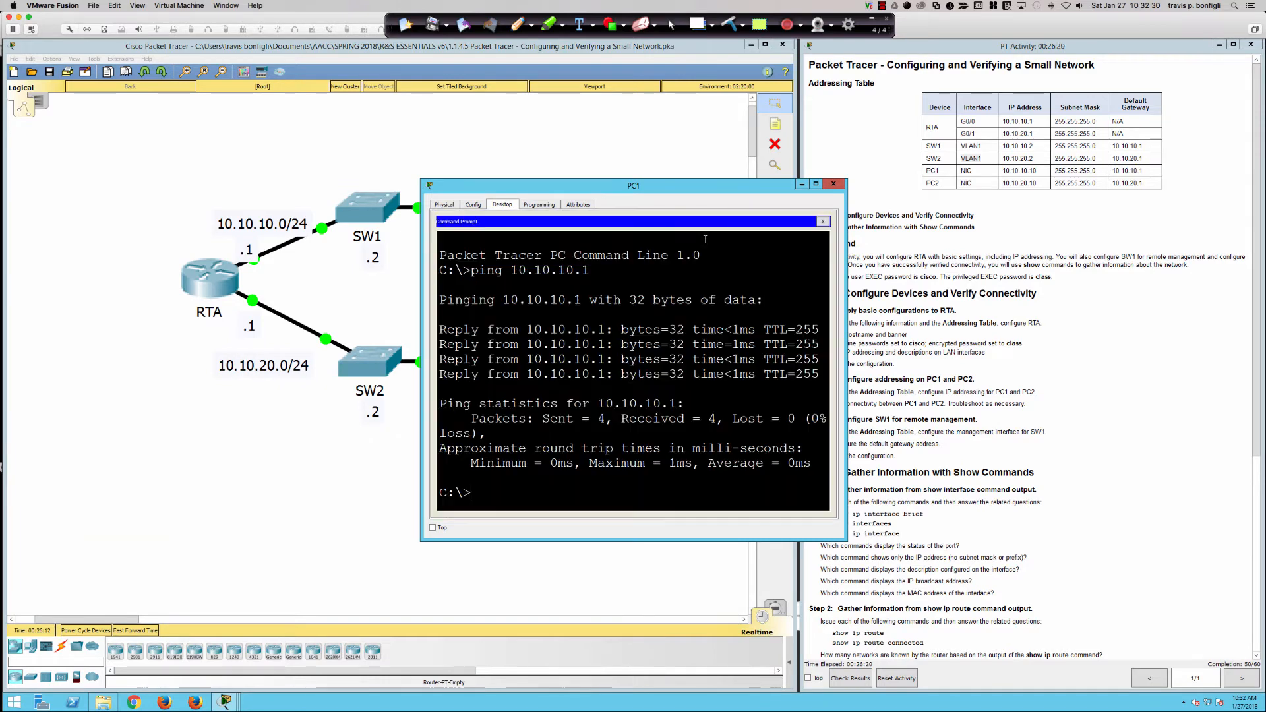
pyautogui.write('ping 10.10.10.2')
pyautogui.press('Return')
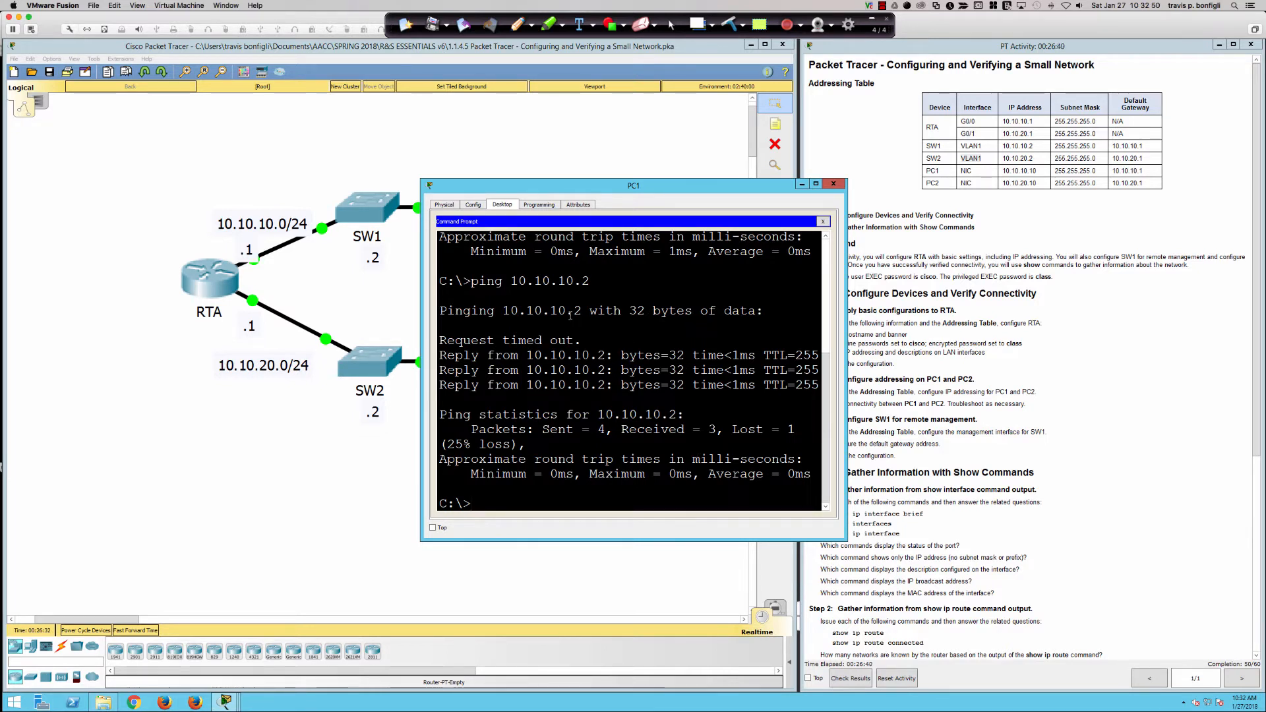
pyautogui.moveTo(581, 340)
pyautogui.mouseDown()
pyautogui.moveTo(448, 341)
pyautogui.moveTo(588, 343)
pyautogui.mouseUp()
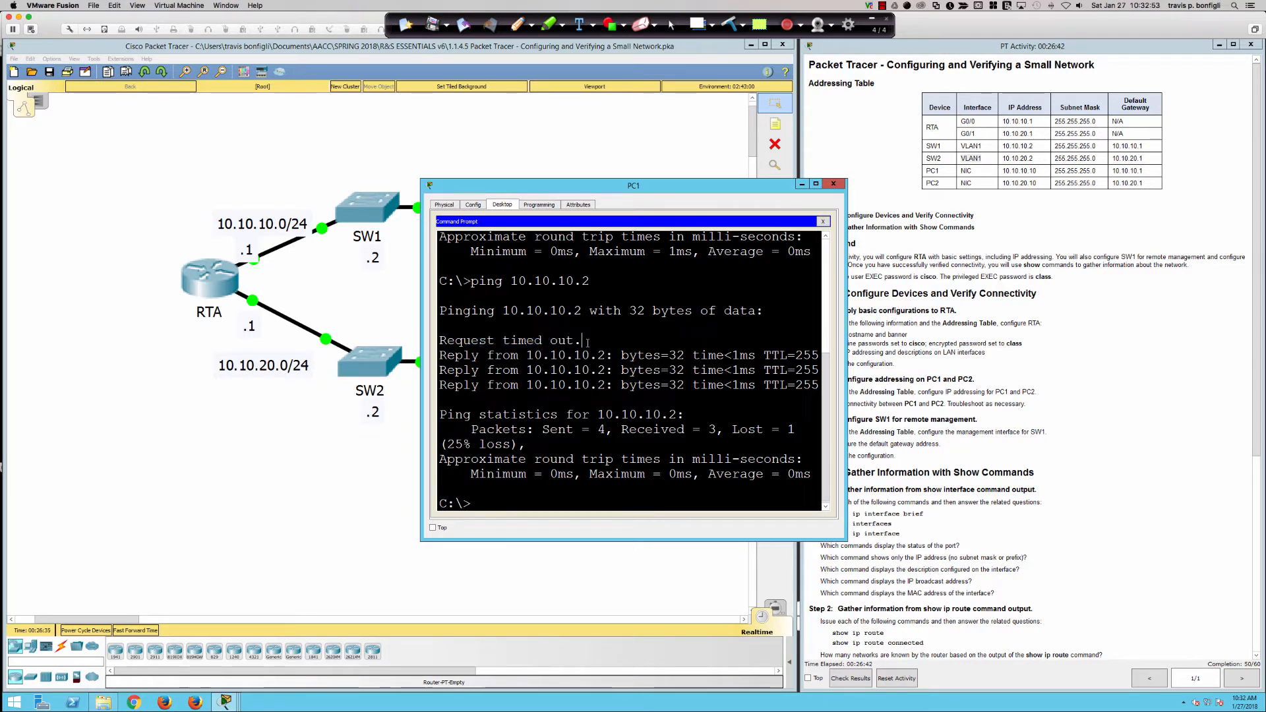
# Highlight the default gateway step in the instructions, then bring the topology back in front.
pyautogui.click(933, 461)
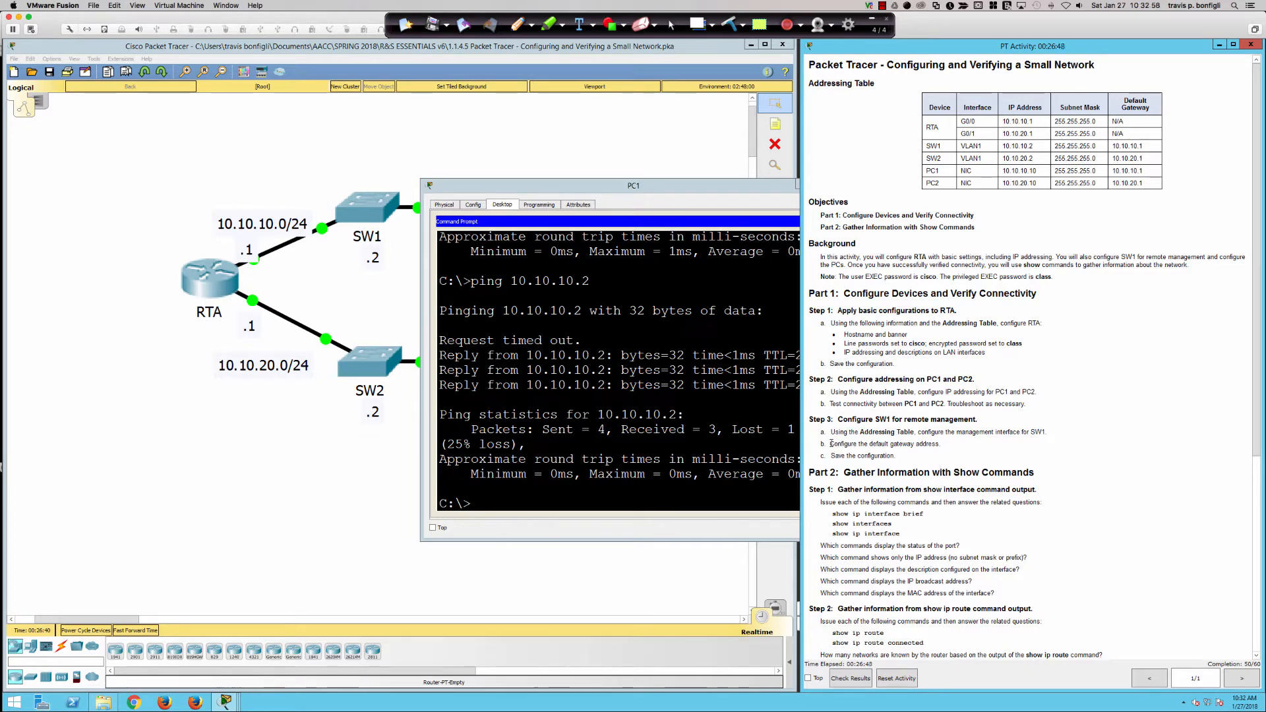
pyautogui.moveTo(831, 444); pyautogui.dragTo(940, 445)
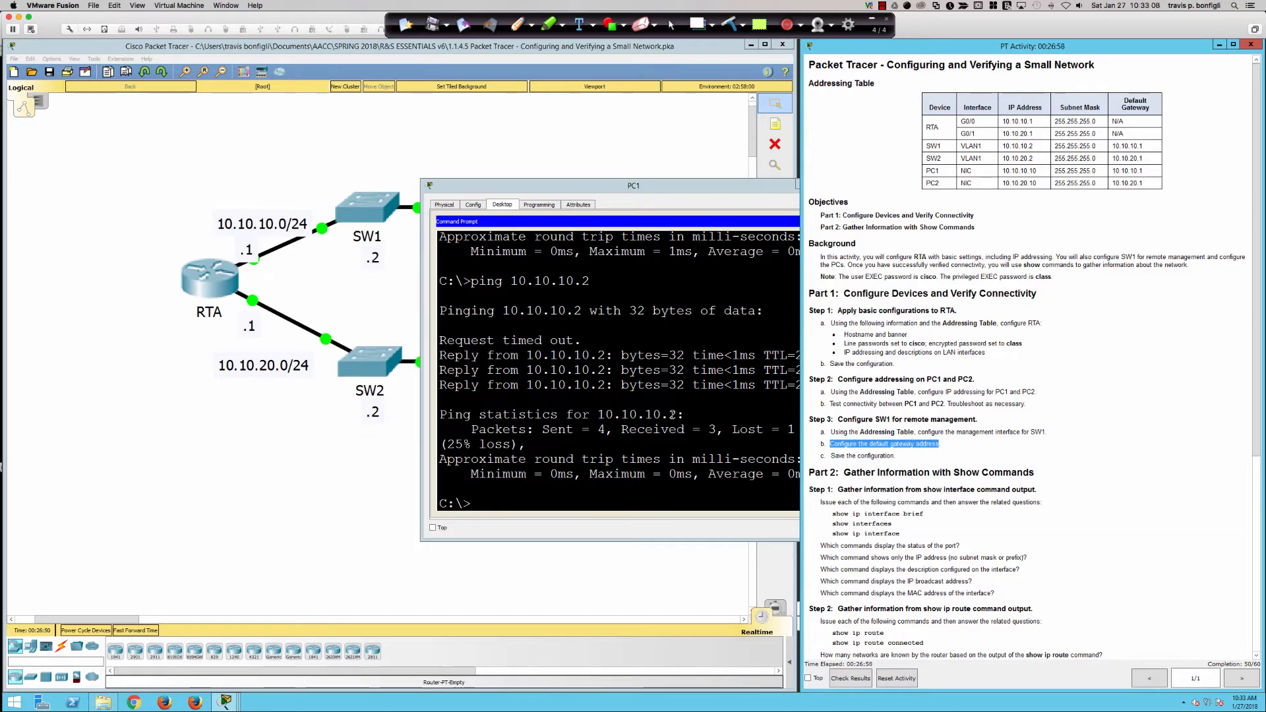
pyautogui.click(398, 286)
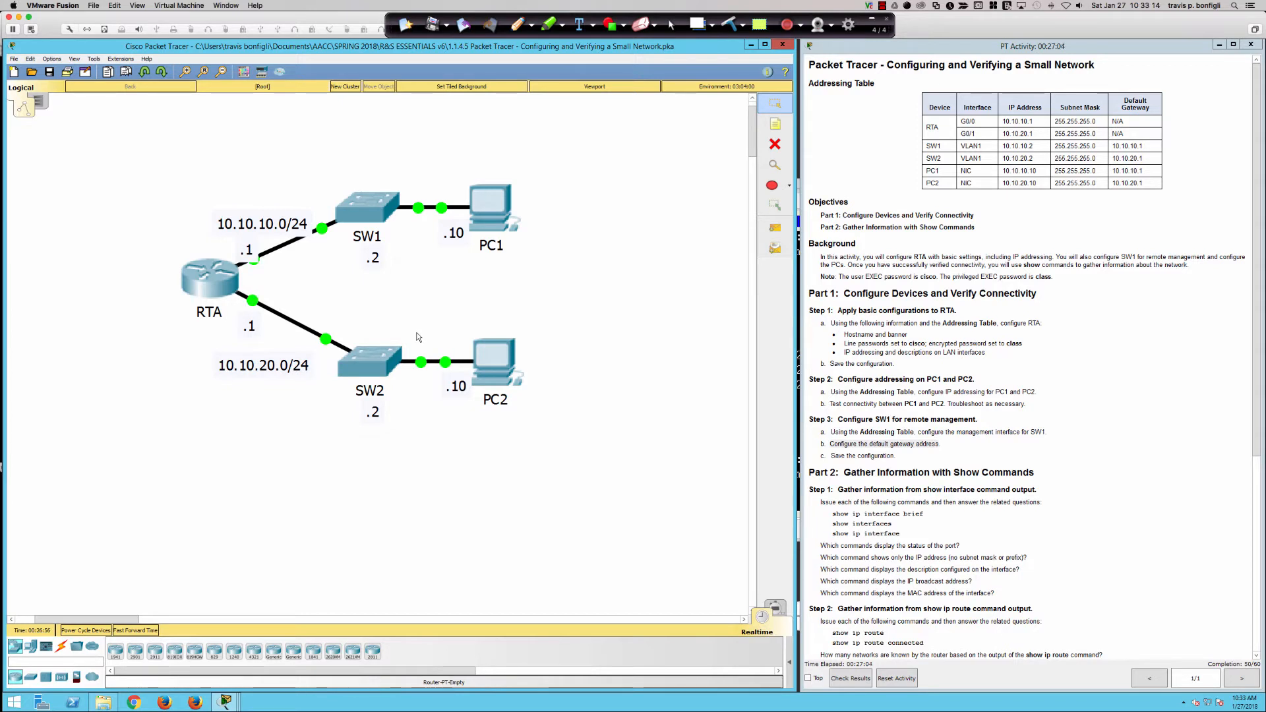
# With the Ink2Go pen, draw an X-topped arrow above SW1, an arrow at PC1, and circle PC1's 10.10.10.1 gateway.
pyautogui.click(515, 25)
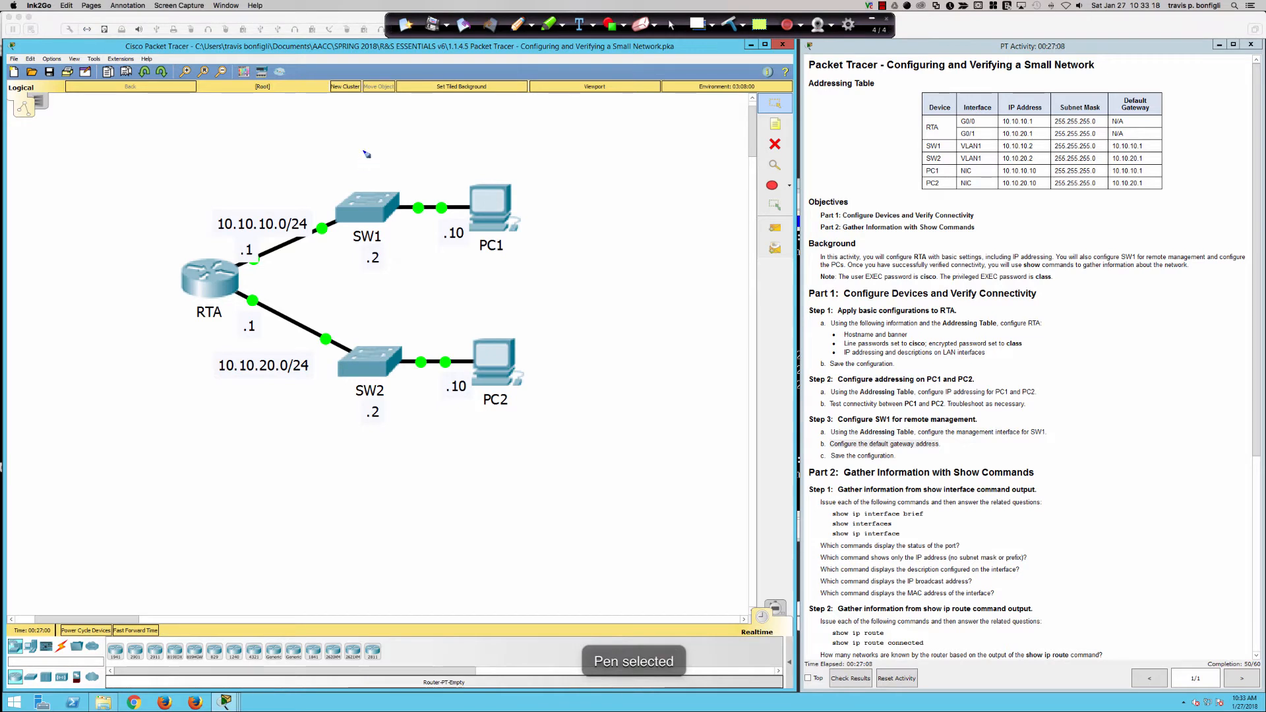
pyautogui.moveTo(362, 151); pyautogui.dragTo(362, 184)
pyautogui.moveTo(362, 184); pyautogui.dragTo(357, 145)
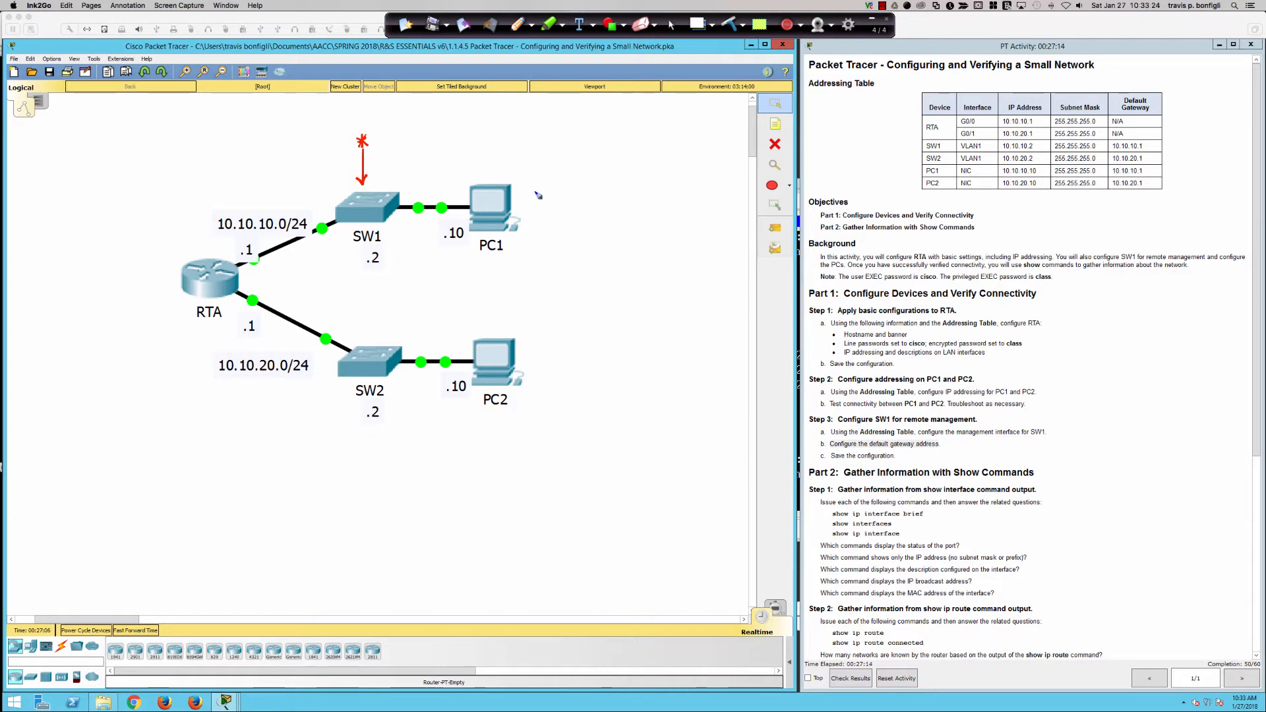
pyautogui.moveTo(585, 159); pyautogui.dragTo(518, 195)
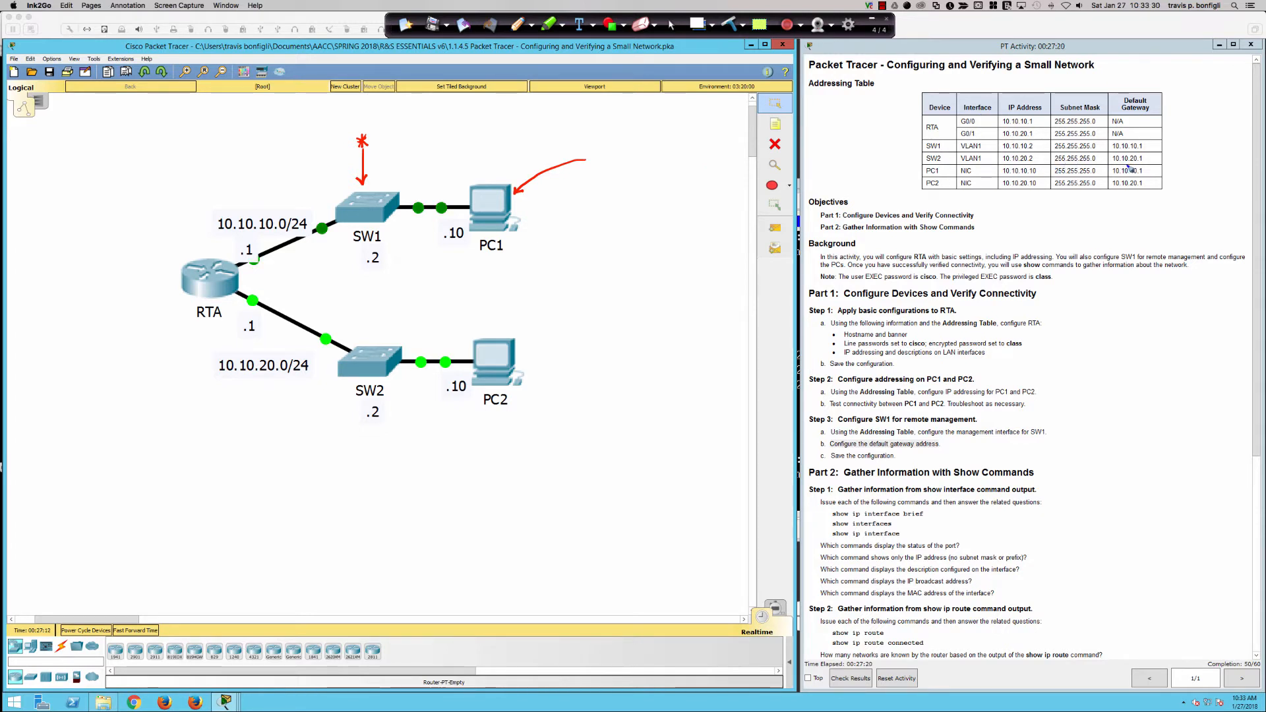
pyautogui.moveTo(1132, 162)
pyautogui.mouseDown()
pyautogui.moveTo(1108, 173)
pyautogui.moveTo(1151, 173)
pyautogui.moveTo(1128, 167)
pyautogui.mouseUp()
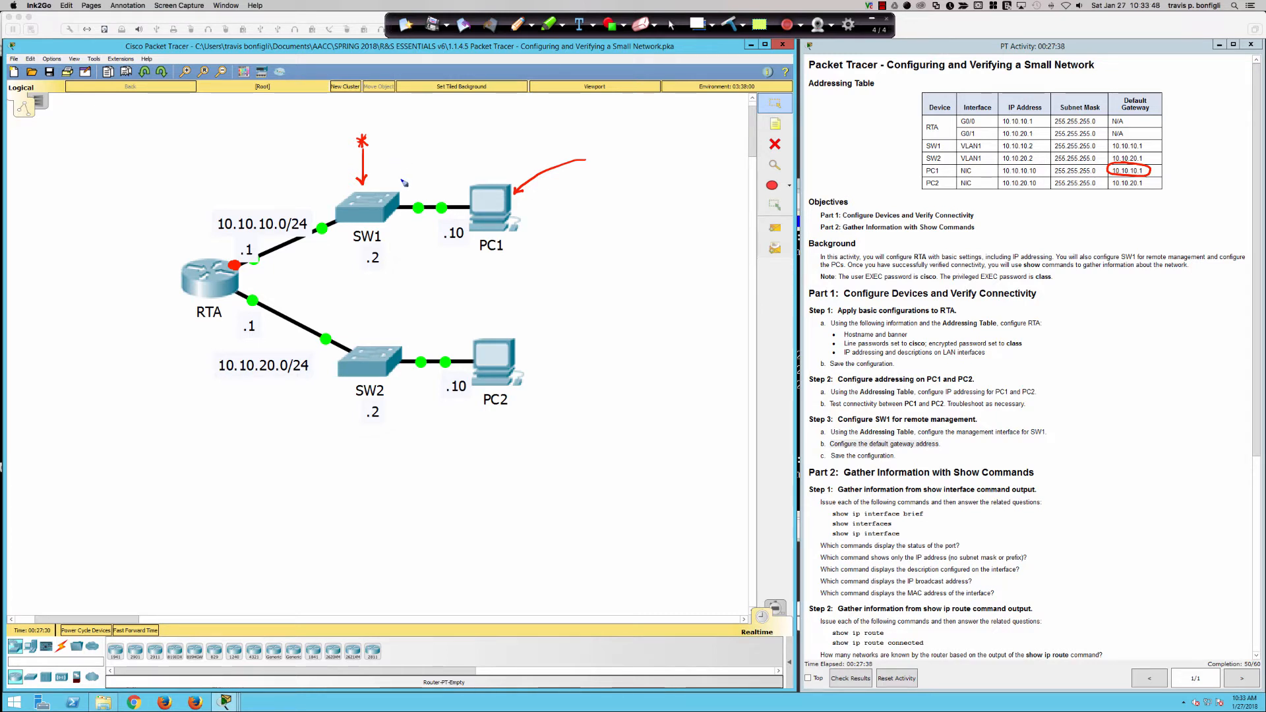
# Underline the PC1 label, subnets 10.10.10.0/24 and 10.10.20.0/24, and SW2's .2 address in red.
pyautogui.moveTo(502, 255); pyautogui.dragTo(491, 259)
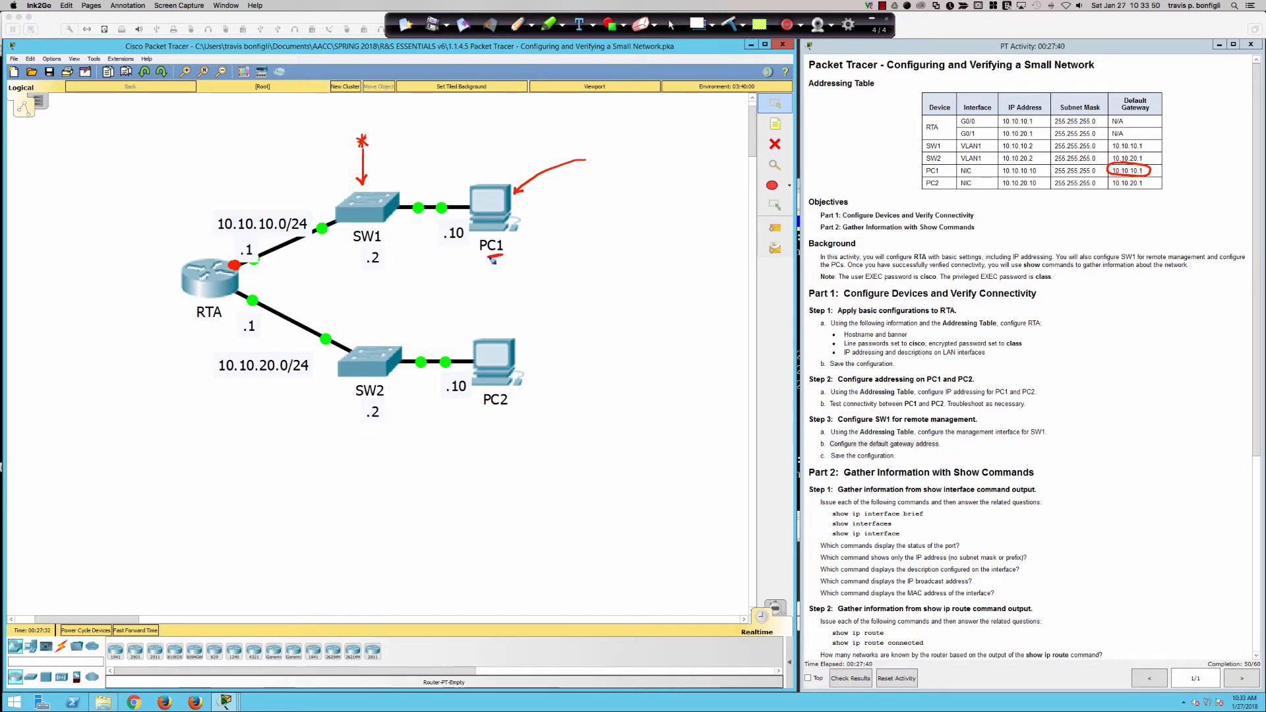
pyautogui.moveTo(1185, 159); pyautogui.dragTo(1161, 177)
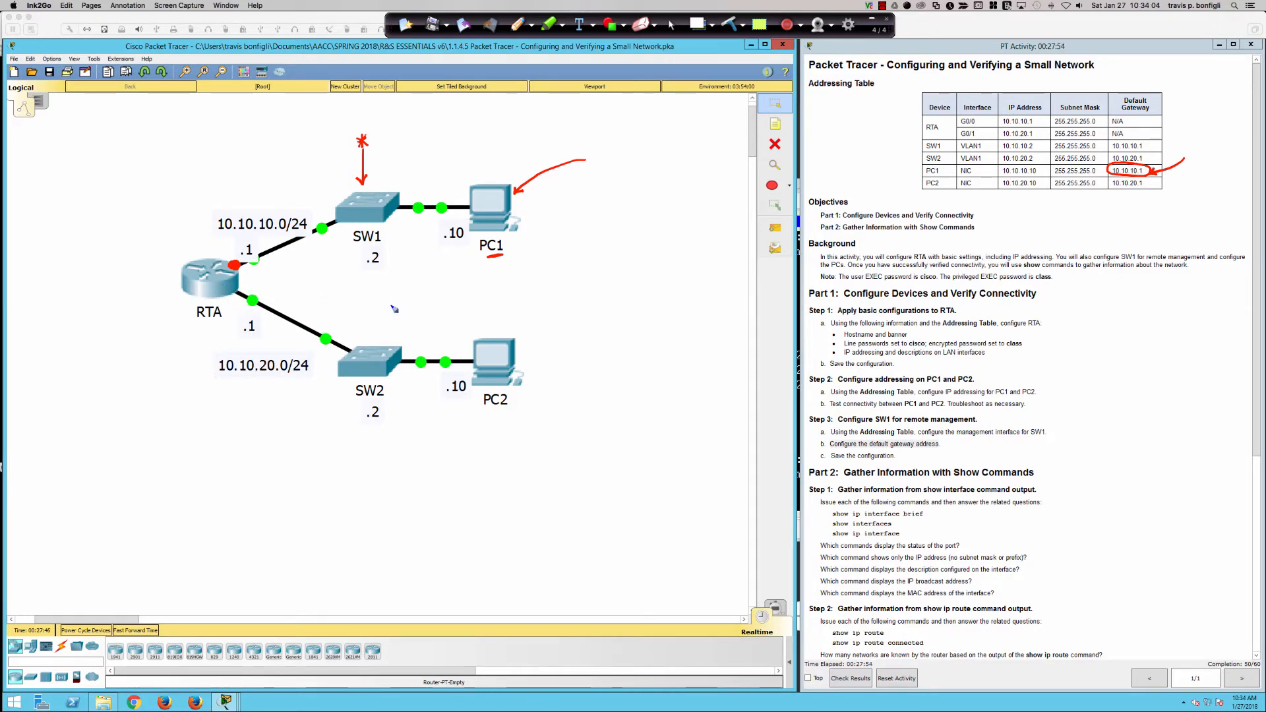
pyautogui.moveTo(213, 234); pyautogui.dragTo(298, 236)
pyautogui.moveTo(222, 383); pyautogui.dragTo(298, 380)
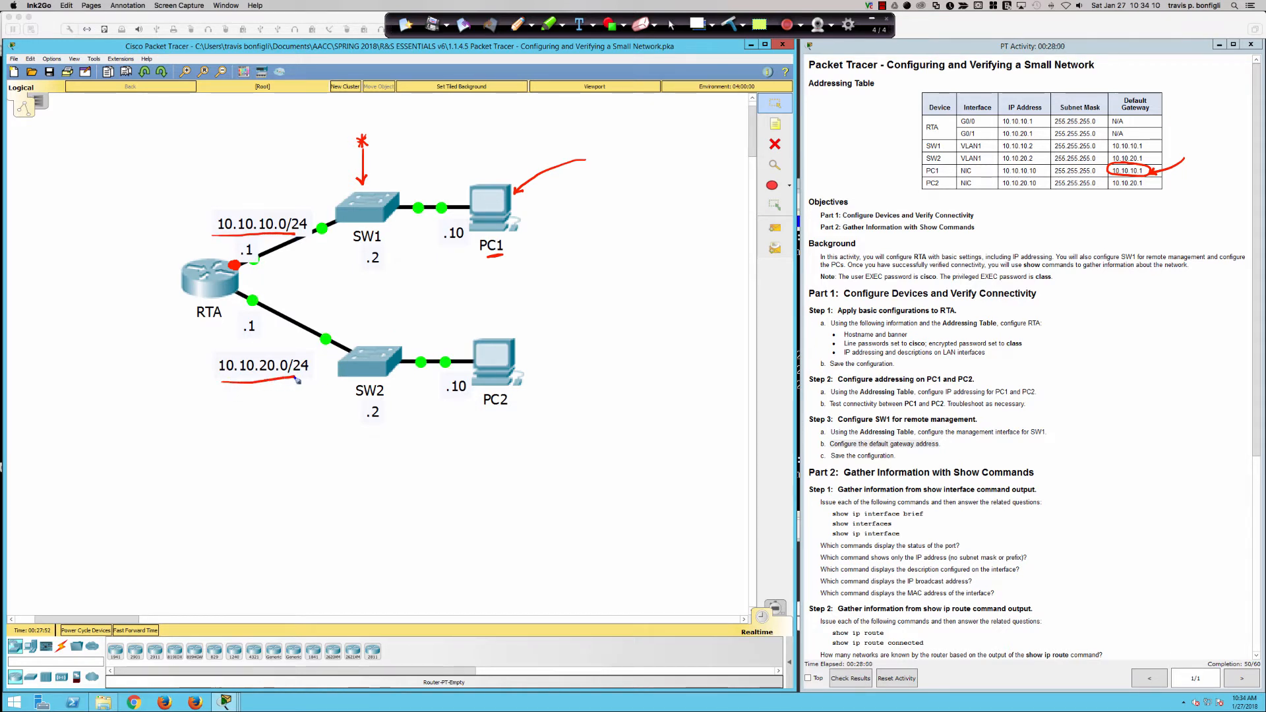
pyautogui.moveTo(363, 427); pyautogui.dragTo(387, 424)
pyautogui.moveTo(245, 189); pyautogui.dragTo(258, 201)
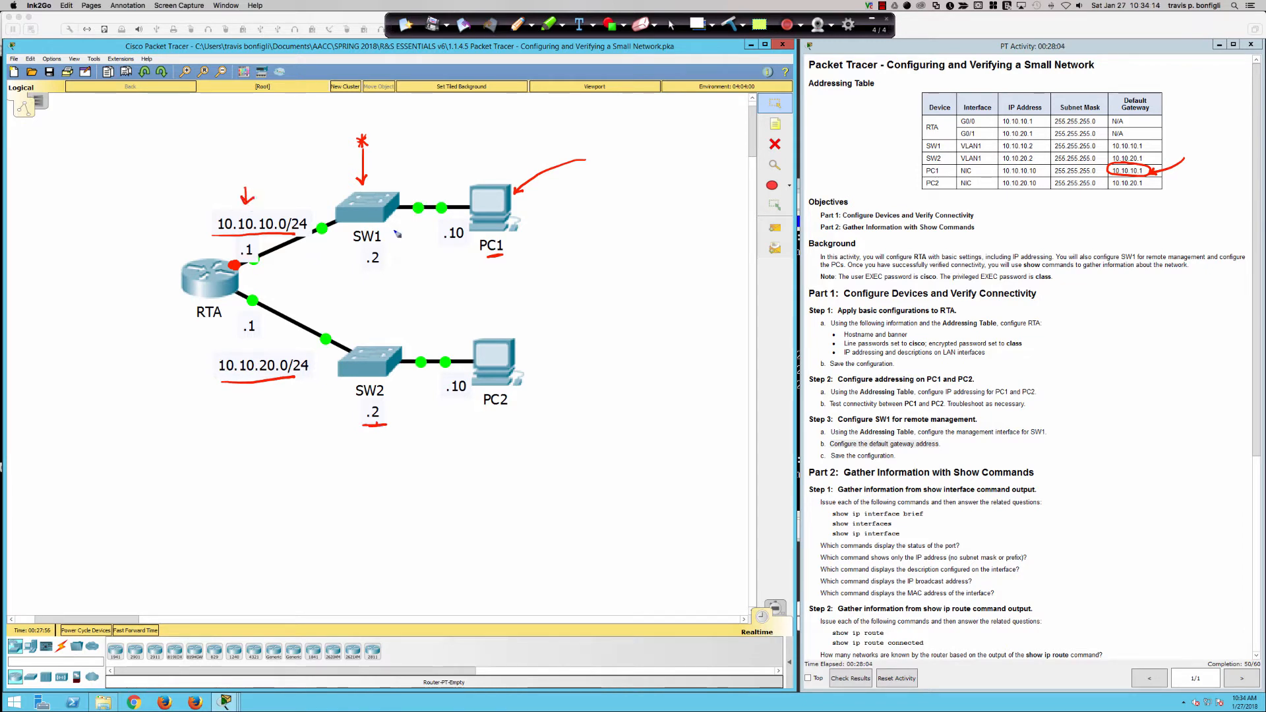
# Draw red arrows tracing paths between PC1, PC2 and the switches, and circle RTA.
pyautogui.moveTo(346, 260)
pyautogui.mouseDown()
pyautogui.moveTo(293, 349)
pyautogui.moveTo(363, 340)
pyautogui.mouseUp()
pyautogui.moveTo(328, 295)
pyautogui.mouseDown()
pyautogui.moveTo(295, 258)
pyautogui.moveTo(314, 262)
pyautogui.mouseUp()
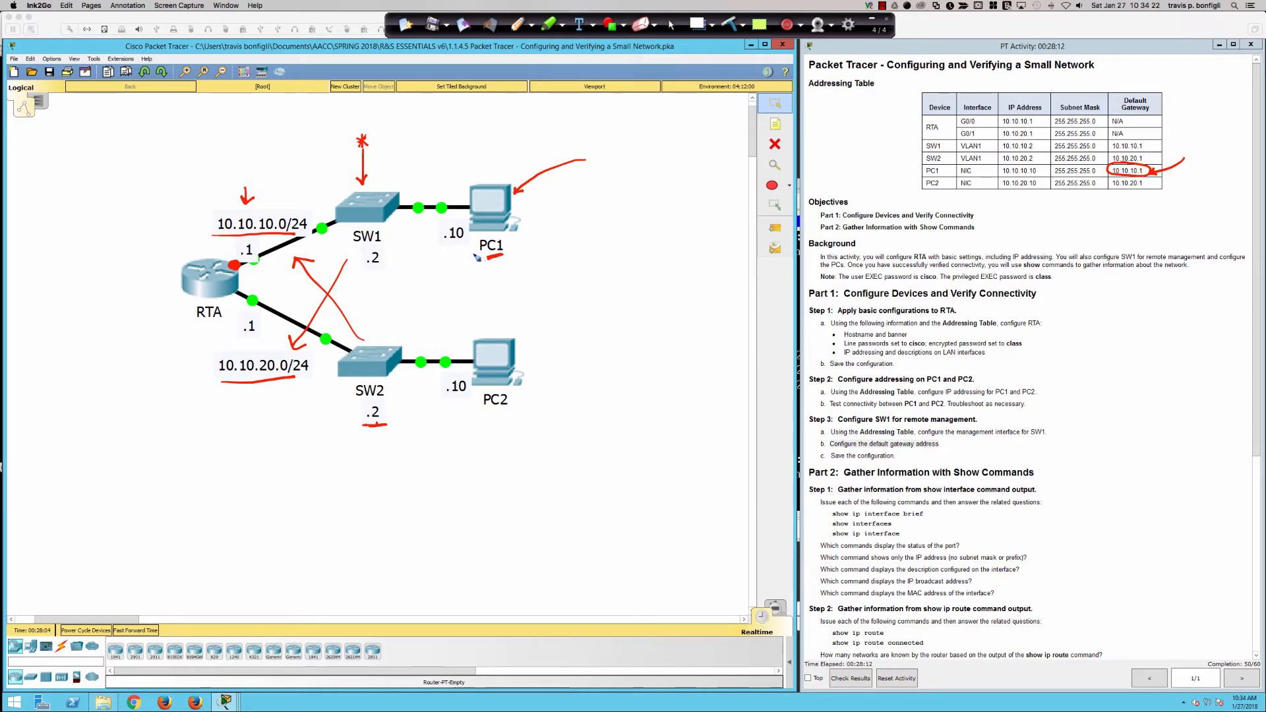
pyautogui.moveTo(466, 246); pyautogui.dragTo(326, 323)
pyautogui.moveTo(328, 310)
pyautogui.mouseDown()
pyautogui.moveTo(326, 325)
pyautogui.moveTo(350, 319)
pyautogui.mouseUp()
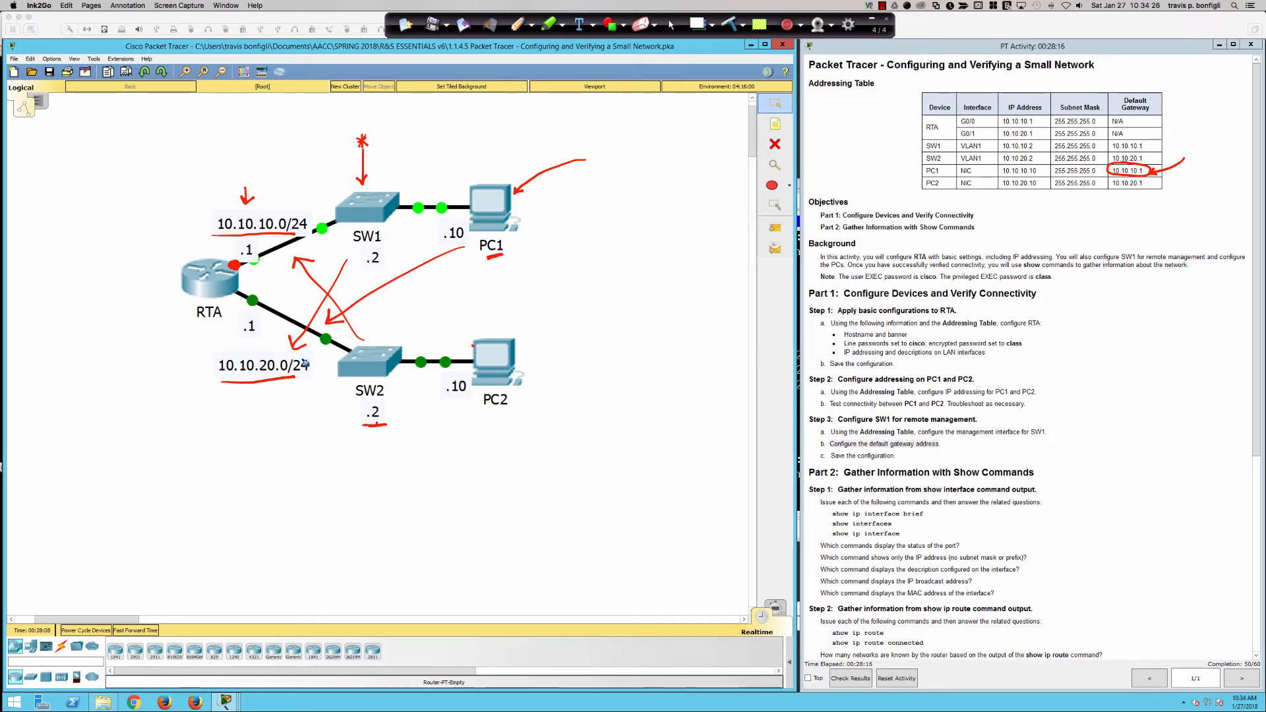
pyautogui.moveTo(476, 344)
pyautogui.mouseDown()
pyautogui.moveTo(304, 247)
pyautogui.moveTo(315, 251)
pyautogui.mouseUp()
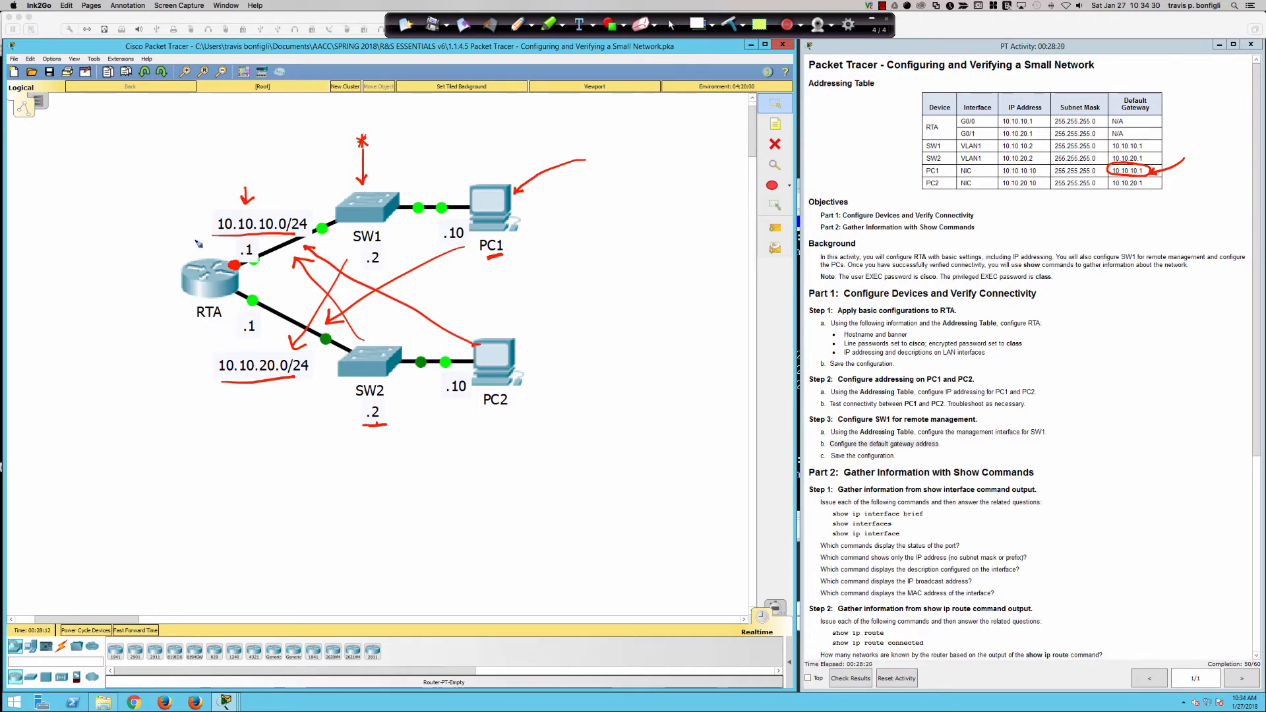
pyautogui.moveTo(198, 237)
pyautogui.mouseDown()
pyautogui.moveTo(168, 280)
pyautogui.moveTo(260, 300)
pyautogui.moveTo(201, 248)
pyautogui.mouseUp()
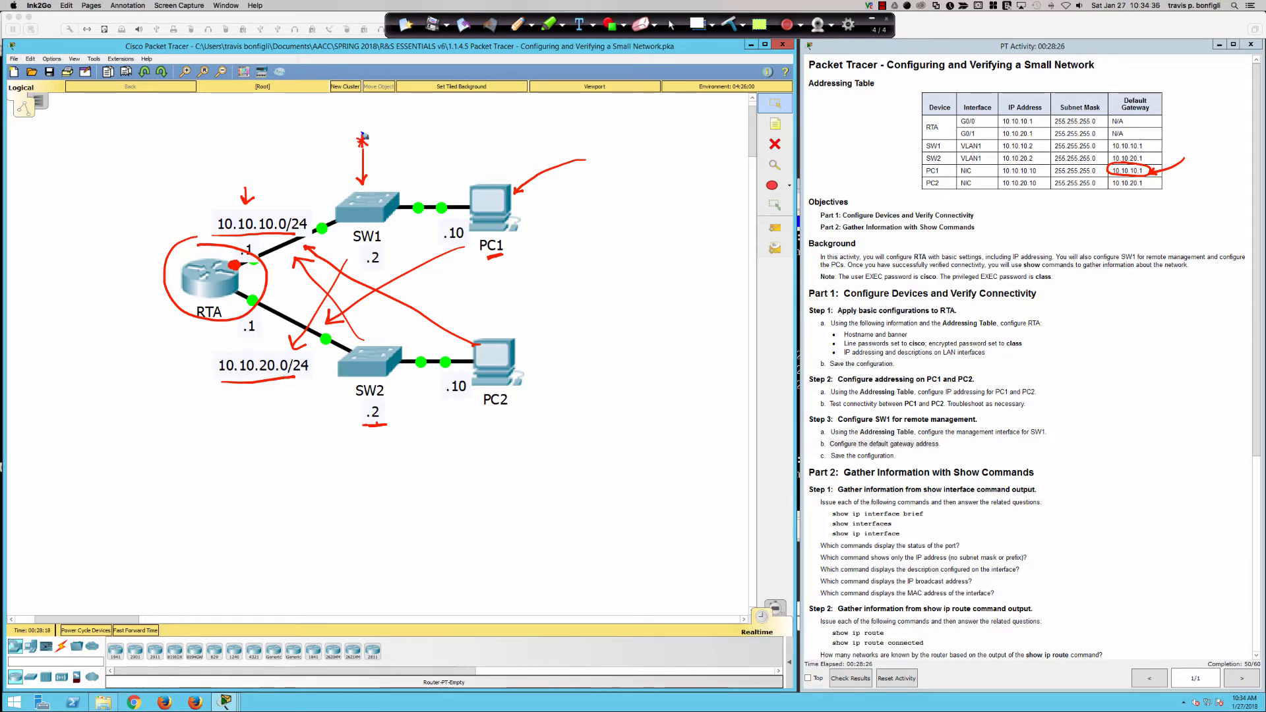
# Write and circle DGW above SW1, underline the SW1 label, and sketch a box and loop from SW1.
pyautogui.moveTo(348, 129)
pyautogui.mouseDown()
pyautogui.moveTo(345, 113)
pyautogui.moveTo(405, 121)
pyautogui.mouseUp()
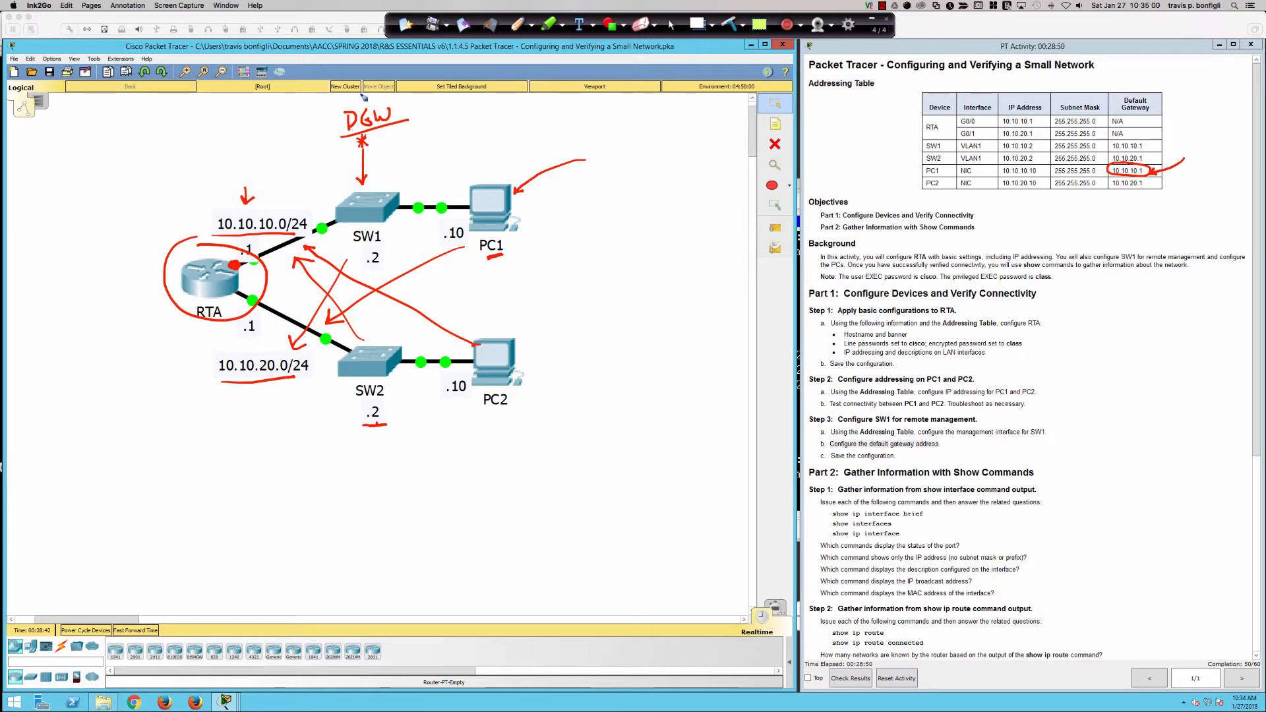
pyautogui.moveTo(363, 97)
pyautogui.mouseDown()
pyautogui.moveTo(360, 162)
pyautogui.moveTo(341, 101)
pyautogui.mouseUp()
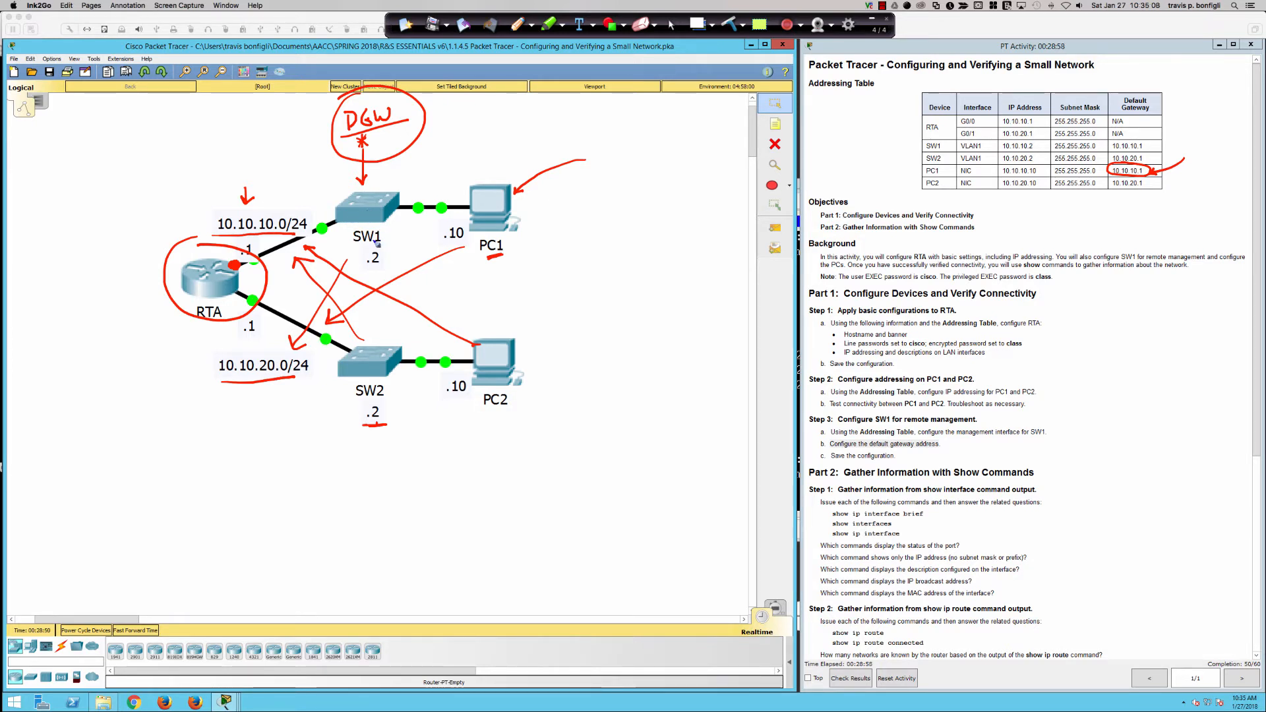
pyautogui.moveTo(354, 245); pyautogui.dragTo(386, 244)
pyautogui.moveTo(402, 194)
pyautogui.mouseDown()
pyautogui.moveTo(477, 153)
pyautogui.moveTo(459, 135)
pyautogui.moveTo(484, 164)
pyautogui.mouseUp()
pyautogui.moveTo(471, 157); pyautogui.dragTo(498, 148)
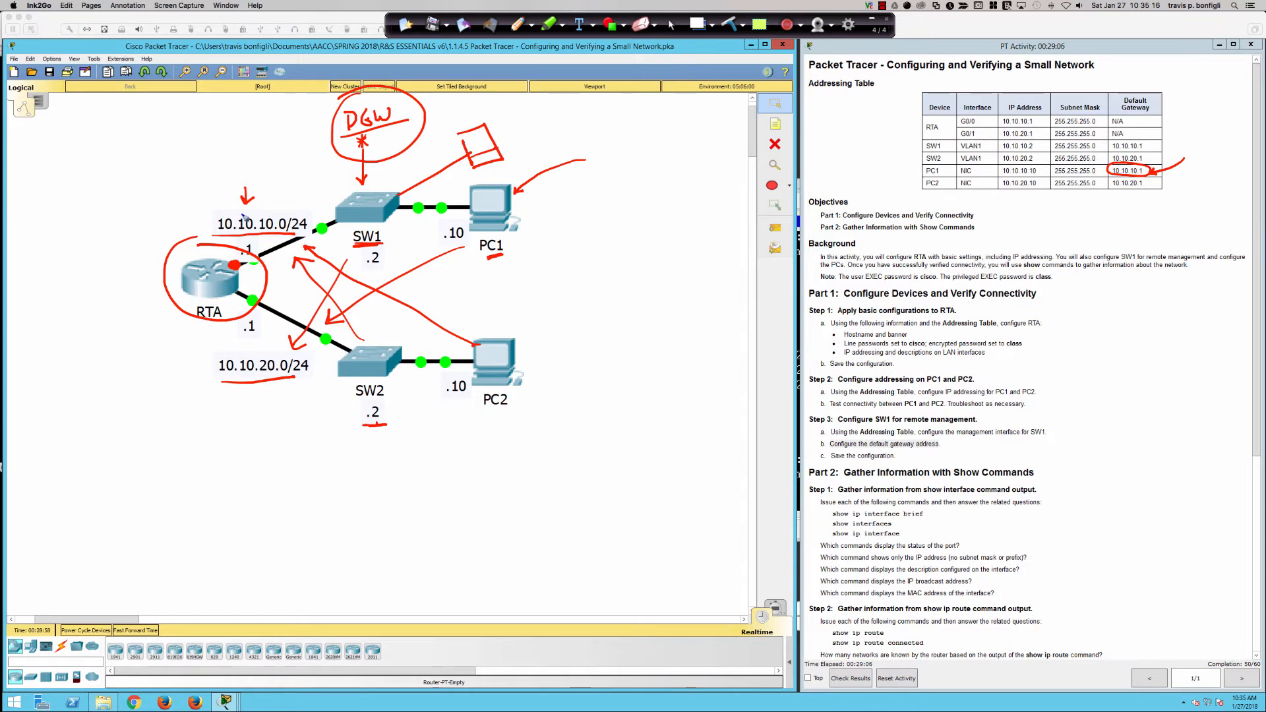
pyautogui.moveTo(172, 125)
pyautogui.mouseDown()
pyautogui.moveTo(308, 163)
pyautogui.moveTo(357, 198)
pyautogui.mouseUp()
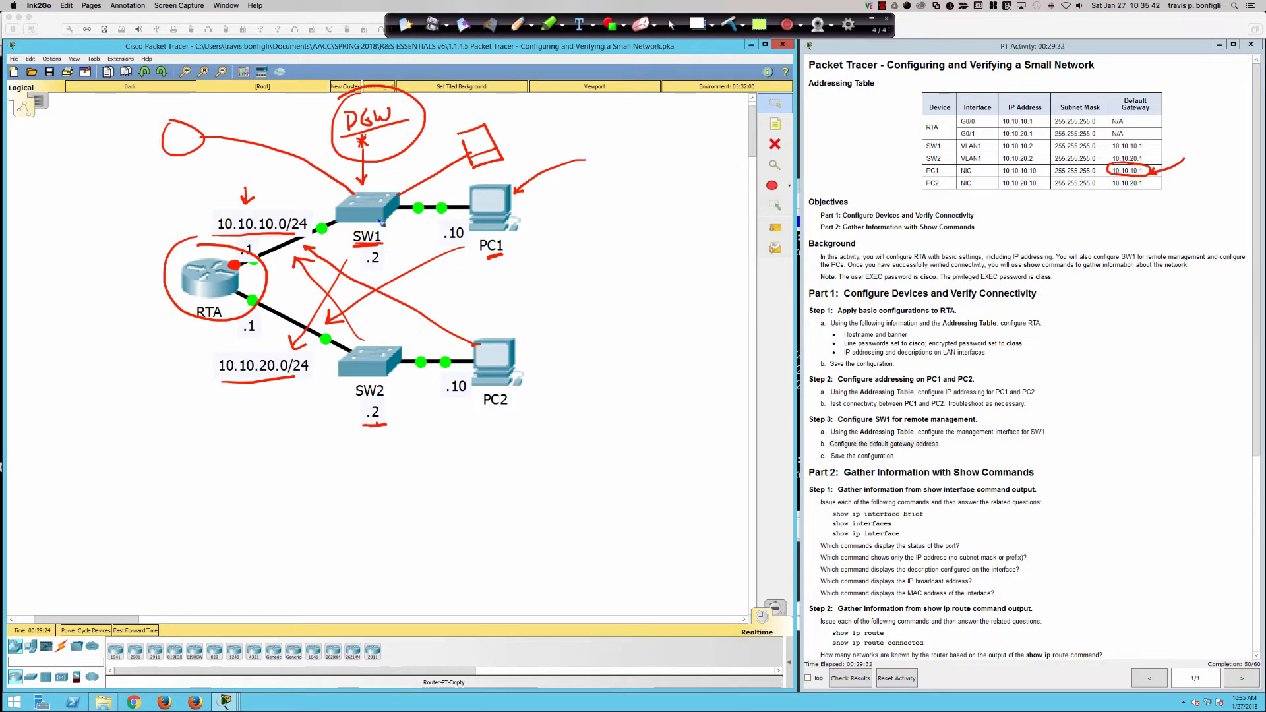
# Circle SW1, underline PC2 and SW2, and bracket Step 3 of the instructions in red ink.
pyautogui.moveTo(377, 223)
pyautogui.mouseDown()
pyautogui.moveTo(347, 241)
pyautogui.moveTo(394, 232)
pyautogui.moveTo(362, 224)
pyautogui.mouseUp()
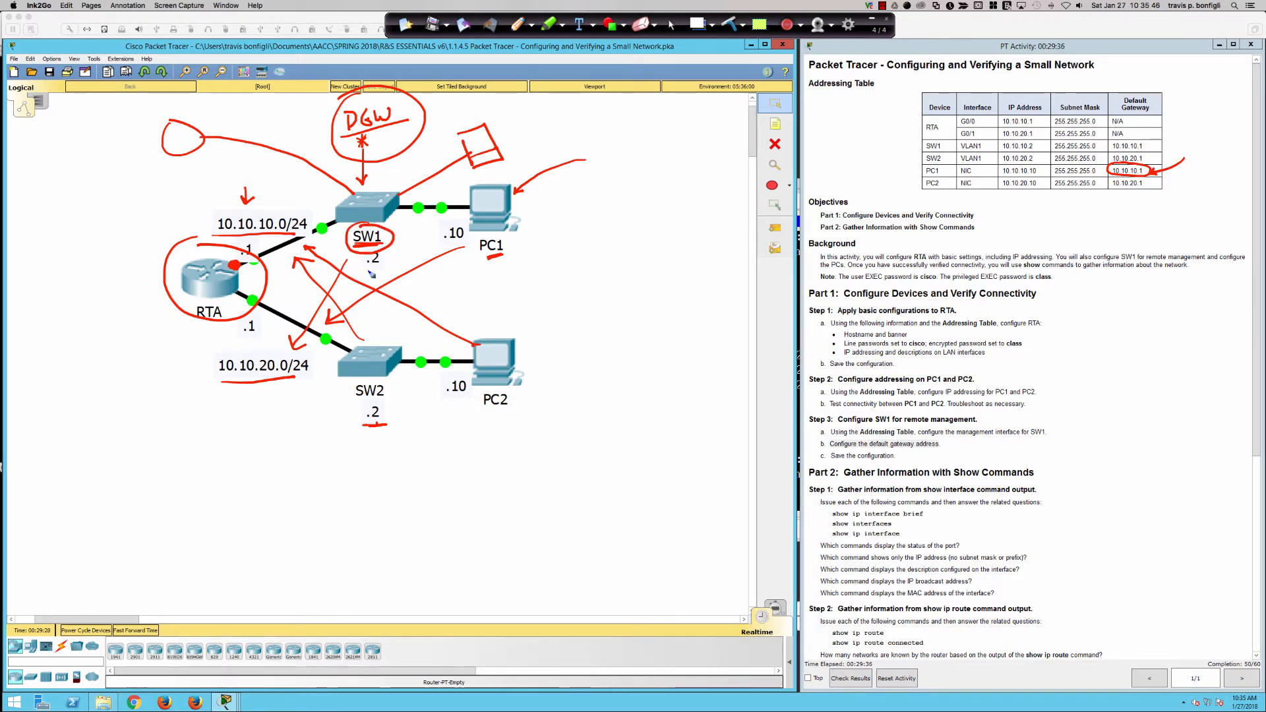
pyautogui.moveTo(482, 415); pyautogui.dragTo(502, 417)
pyautogui.moveTo(353, 410)
pyautogui.mouseDown()
pyautogui.moveTo(388, 399)
pyautogui.moveTo(356, 411)
pyautogui.mouseUp()
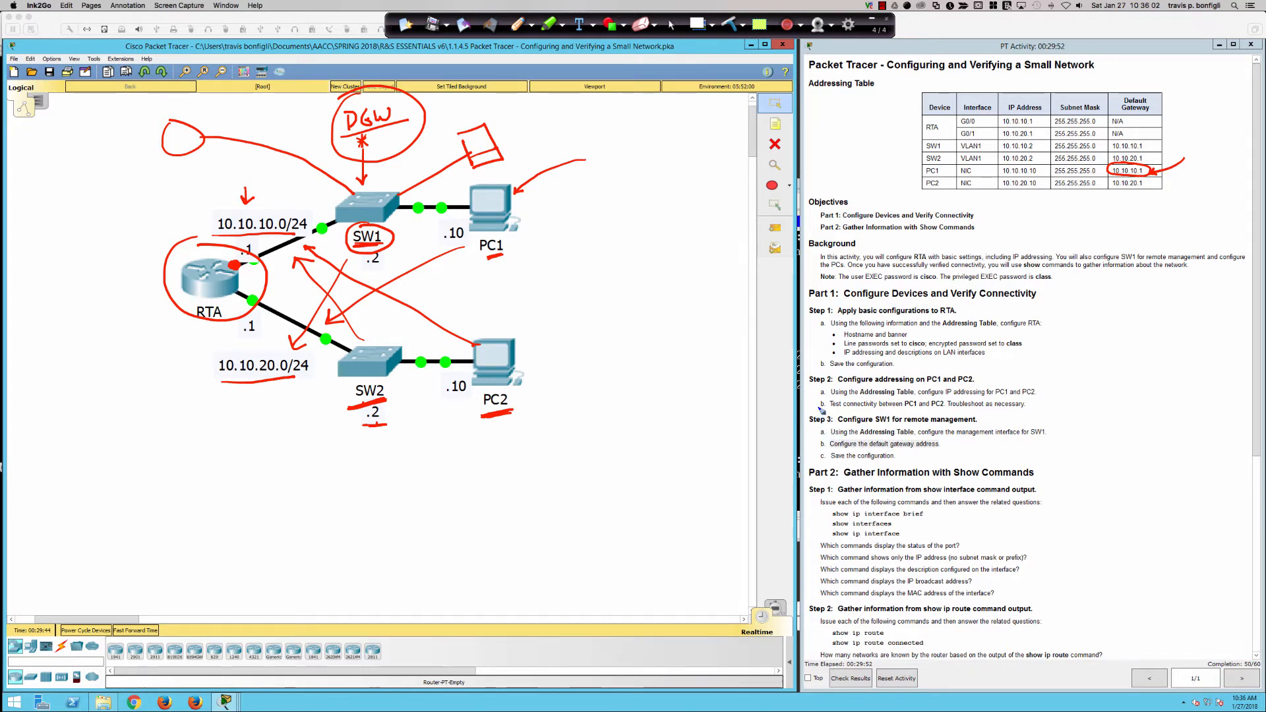
pyautogui.moveTo(826, 410)
pyautogui.mouseDown()
pyautogui.moveTo(800, 441)
pyautogui.moveTo(829, 463)
pyautogui.mouseUp()
pyautogui.moveTo(1010, 411)
pyautogui.mouseDown()
pyautogui.moveTo(1045, 412)
pyautogui.moveTo(1057, 450)
pyautogui.moveTo(1026, 459)
pyautogui.mouseUp()
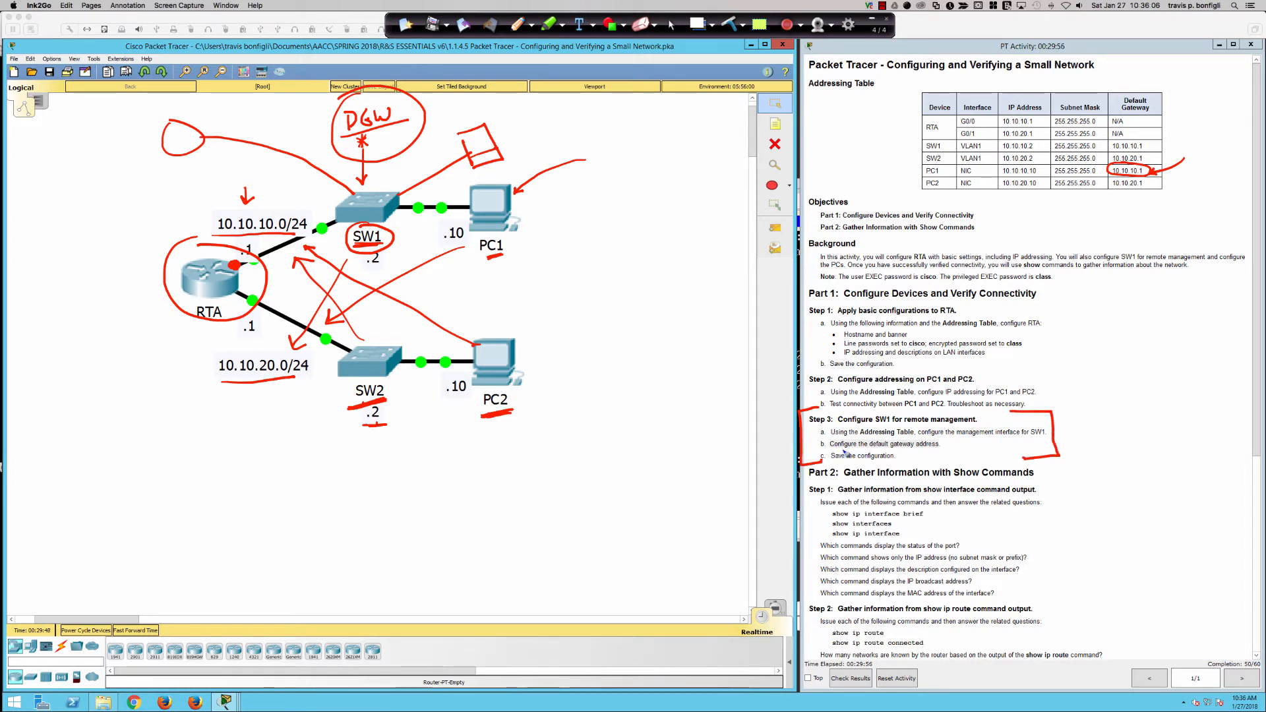
# Underline Step 3's default gateway and remote management wording, box PC2, and trace PC2's path to RTA.
pyautogui.moveTo(830, 448); pyautogui.dragTo(941, 448)
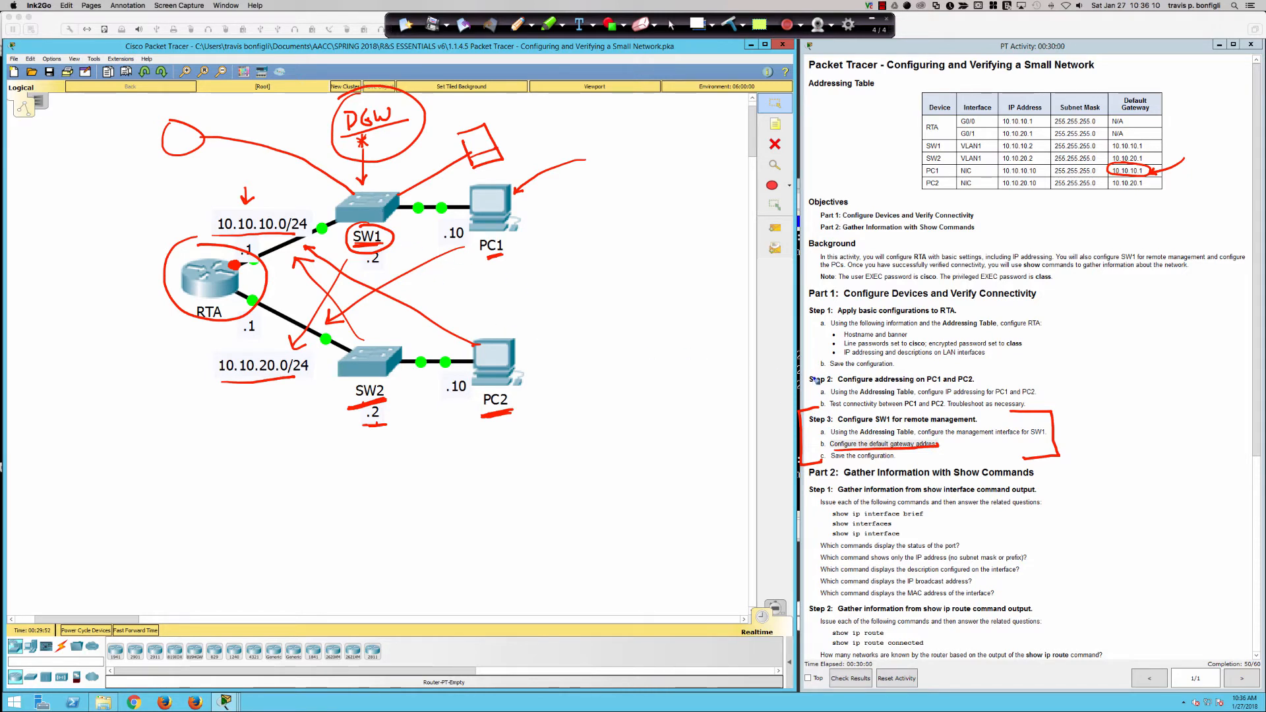
pyautogui.moveTo(902, 428); pyautogui.dragTo(977, 422)
pyautogui.moveTo(488, 323)
pyautogui.mouseDown()
pyautogui.moveTo(470, 331)
pyautogui.moveTo(521, 429)
pyautogui.moveTo(545, 322)
pyautogui.moveTo(469, 324)
pyautogui.mouseUp()
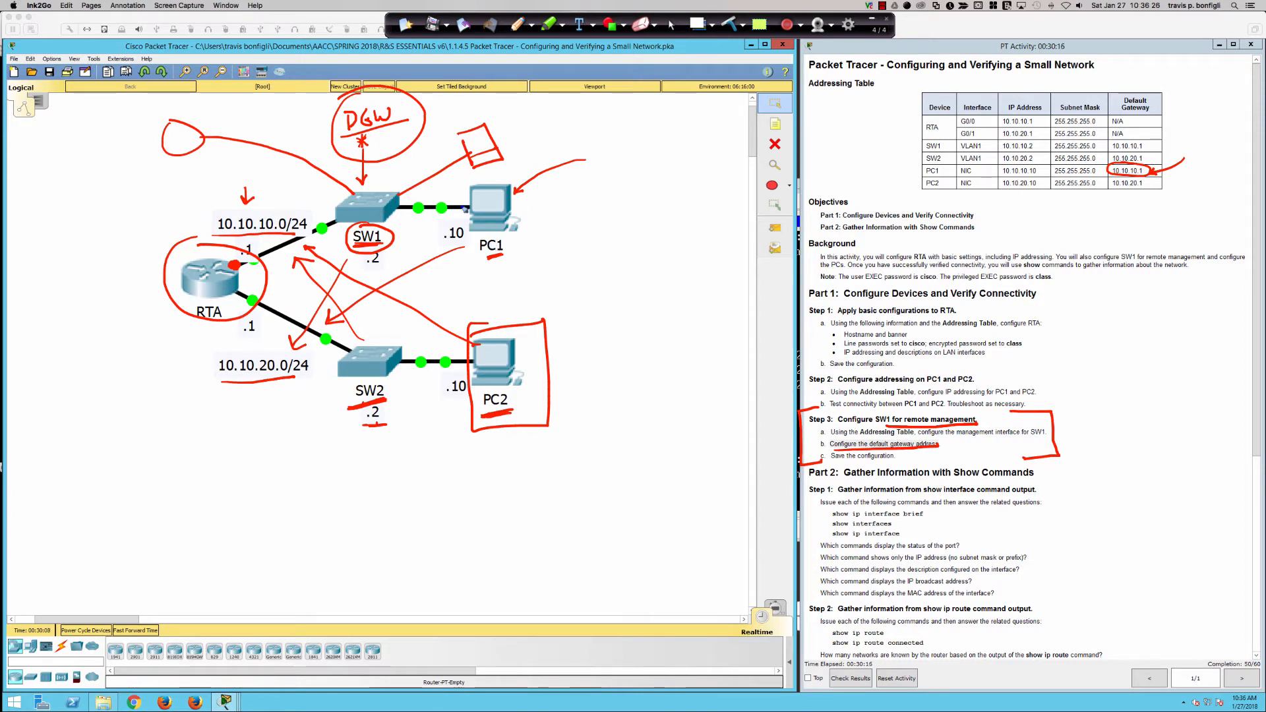
pyautogui.moveTo(501, 256)
pyautogui.mouseDown()
pyautogui.moveTo(488, 261)
pyautogui.moveTo(505, 259)
pyautogui.mouseUp()
pyautogui.moveTo(498, 372)
pyautogui.mouseDown()
pyautogui.moveTo(358, 383)
pyautogui.moveTo(276, 368)
pyautogui.moveTo(187, 285)
pyautogui.moveTo(320, 205)
pyautogui.mouseUp()
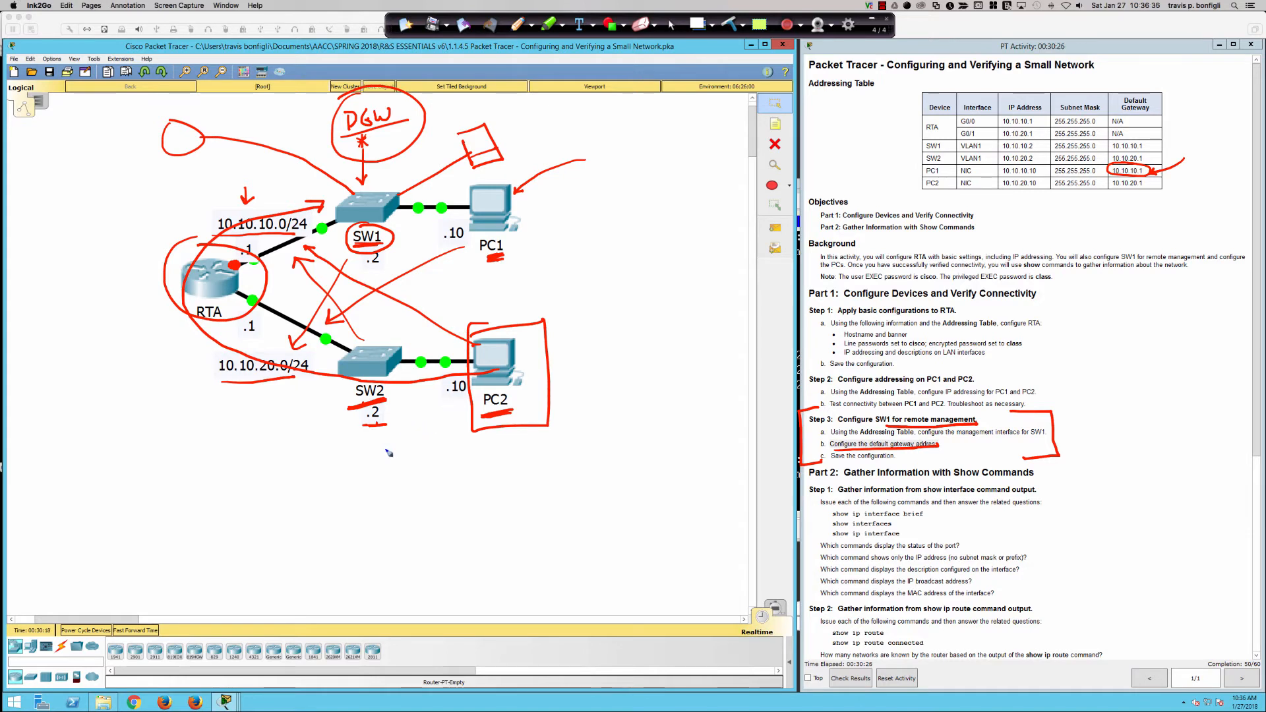
# Handwrite and underline PC2's address 10.10.20.10, trace the SW1–RTA–PC2 route, then wipe all ink.
pyautogui.moveTo(392, 471)
pyautogui.mouseDown()
pyautogui.moveTo(394, 500)
pyautogui.moveTo(418, 479)
pyautogui.moveTo(472, 492)
pyautogui.moveTo(493, 473)
pyautogui.moveTo(519, 491)
pyautogui.moveTo(559, 490)
pyautogui.mouseUp()
pyautogui.moveTo(568, 469)
pyautogui.mouseDown()
pyautogui.moveTo(555, 483)
pyautogui.moveTo(569, 470)
pyautogui.mouseUp()
pyautogui.moveTo(583, 486); pyautogui.dragTo(617, 485)
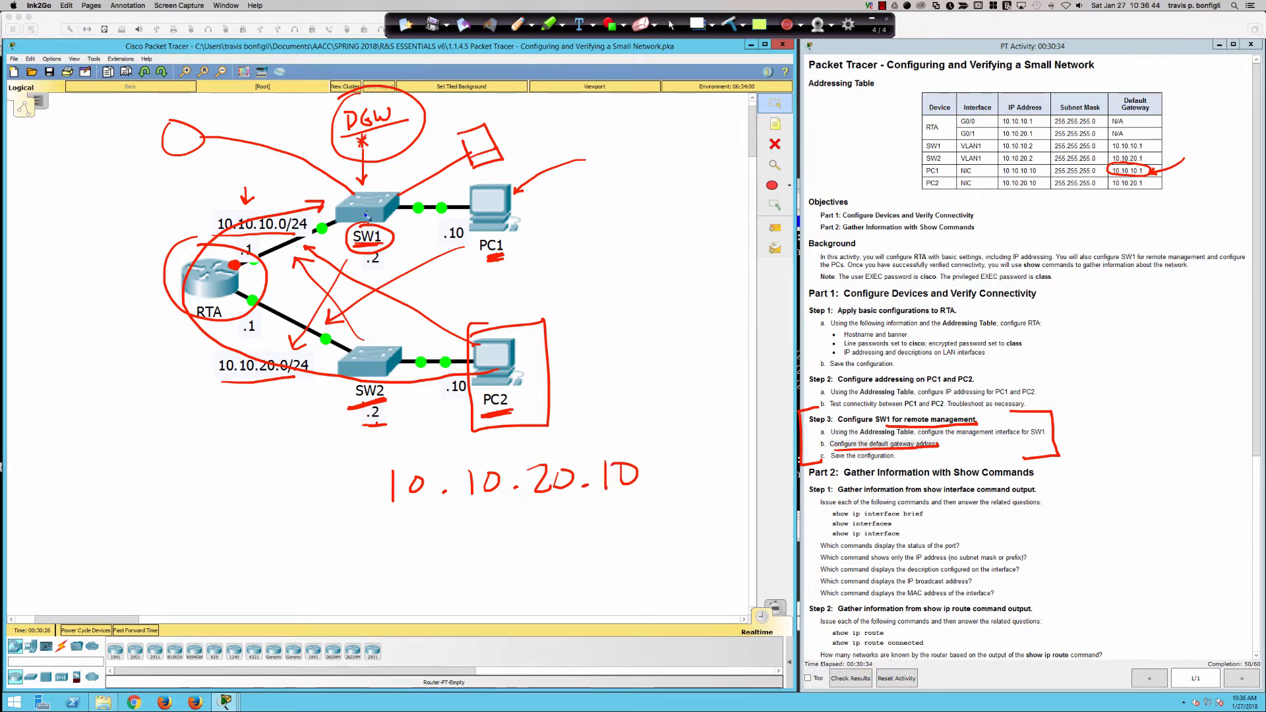
pyautogui.moveTo(398, 546); pyautogui.dragTo(679, 504)
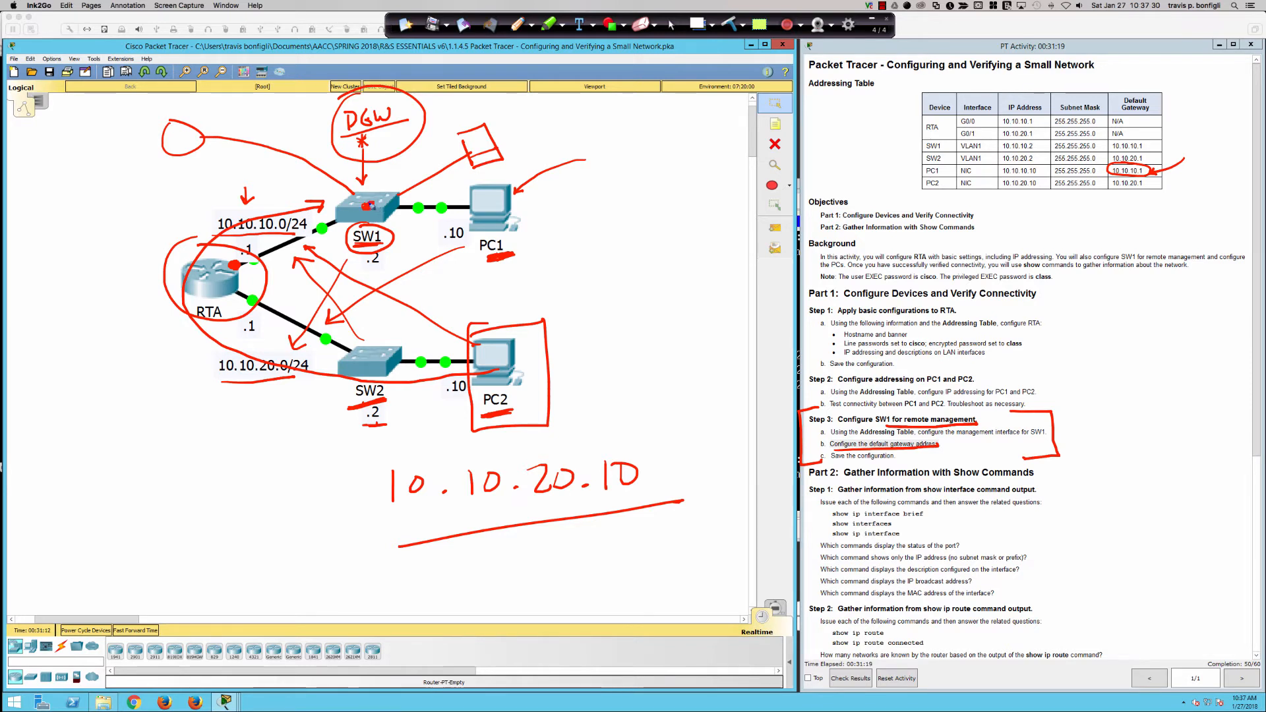
pyautogui.moveTo(368, 205)
pyautogui.mouseDown()
pyautogui.moveTo(259, 298)
pyautogui.moveTo(457, 340)
pyautogui.moveTo(443, 322)
pyautogui.mouseUp()
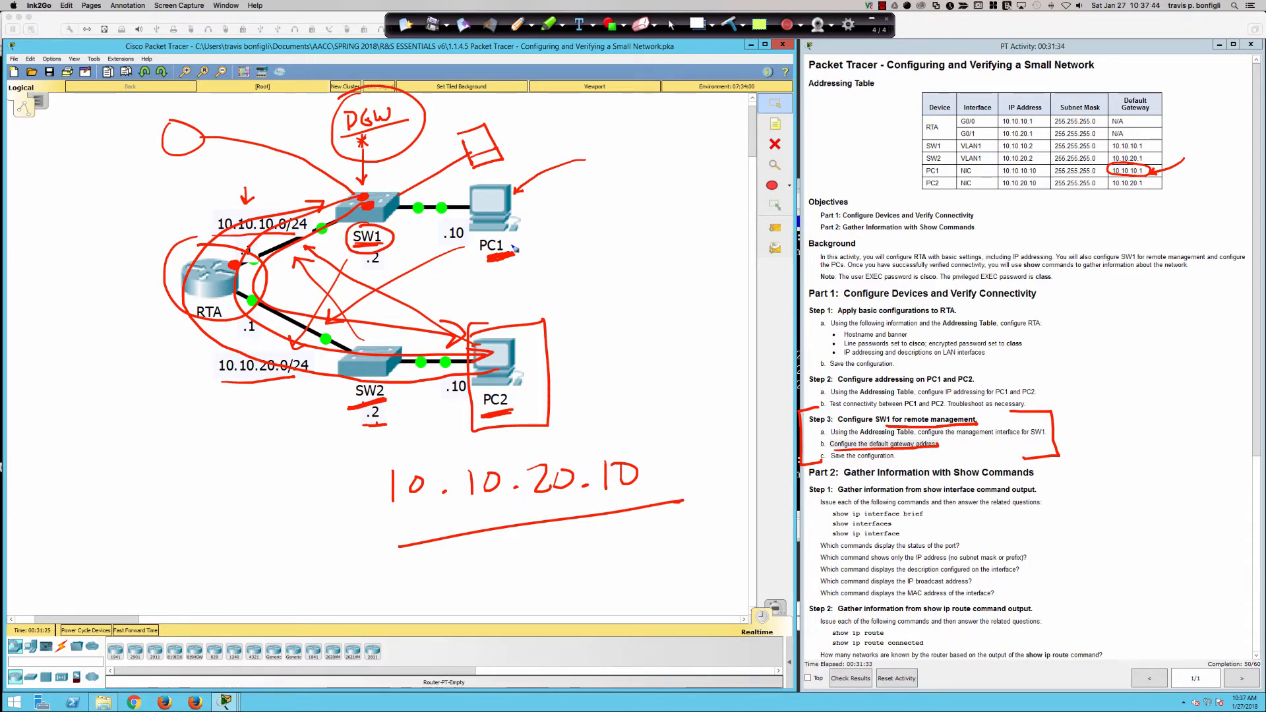
pyautogui.click(730, 26)
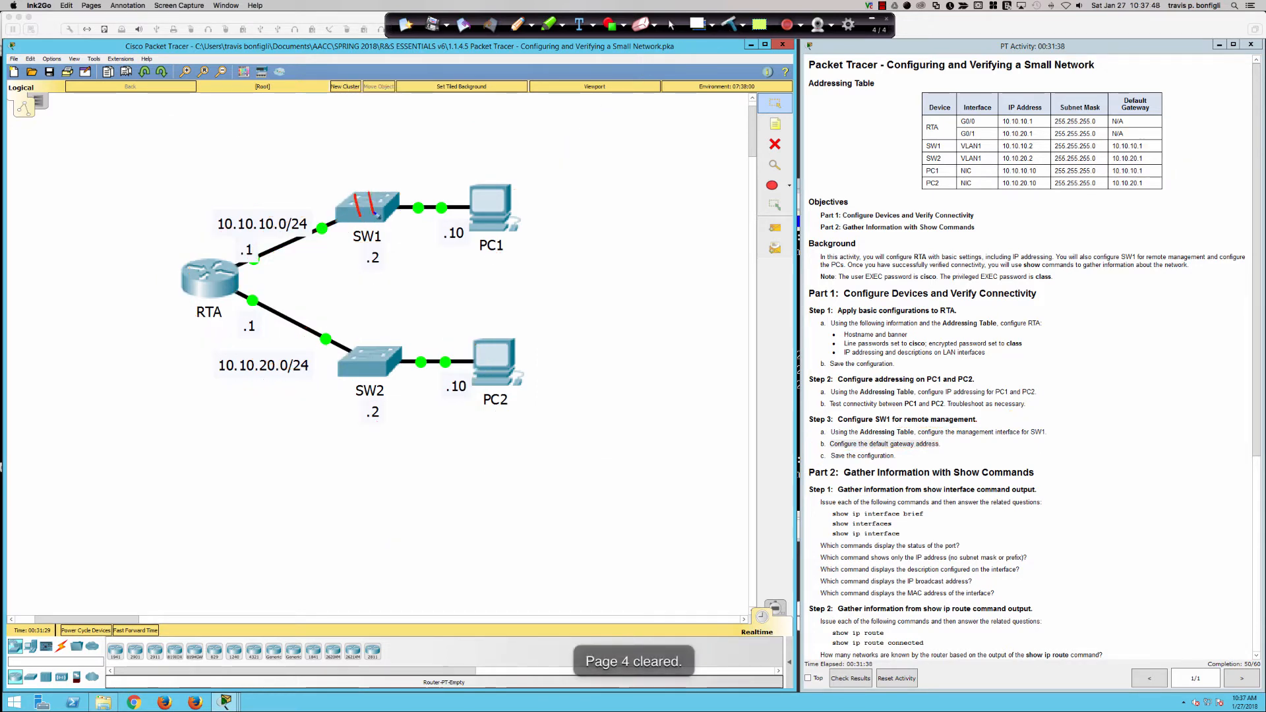
# Mark SW1 and PC1 with H marks, bracket Step 3, then wipe the ink.
pyautogui.moveTo(356, 206); pyautogui.dragTo(374, 202)
pyautogui.moveTo(483, 195); pyautogui.dragTo(488, 214)
pyautogui.moveTo(492, 193); pyautogui.dragTo(499, 201)
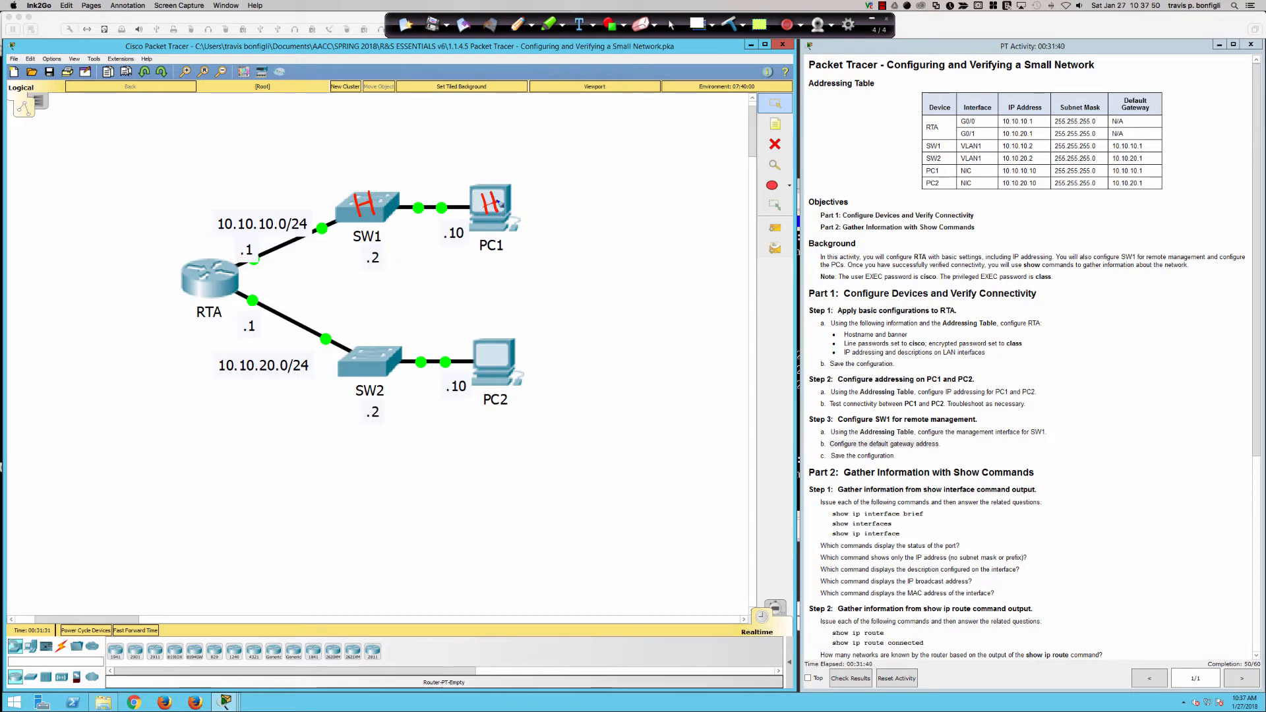
pyautogui.moveTo(840, 421)
pyautogui.mouseDown()
pyautogui.moveTo(806, 461)
pyautogui.moveTo(836, 462)
pyautogui.mouseUp()
pyautogui.moveTo(1032, 416)
pyautogui.mouseDown()
pyautogui.moveTo(1054, 416)
pyautogui.moveTo(1040, 464)
pyautogui.mouseUp()
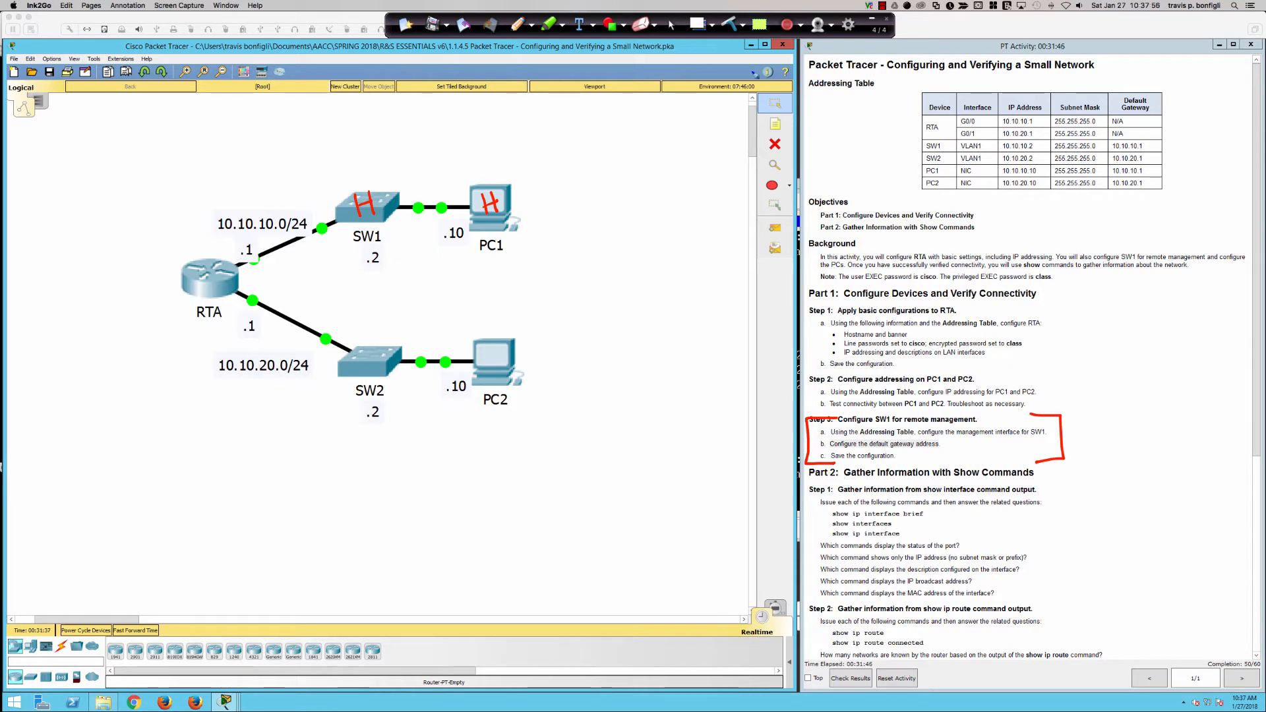
pyautogui.click(693, 25)
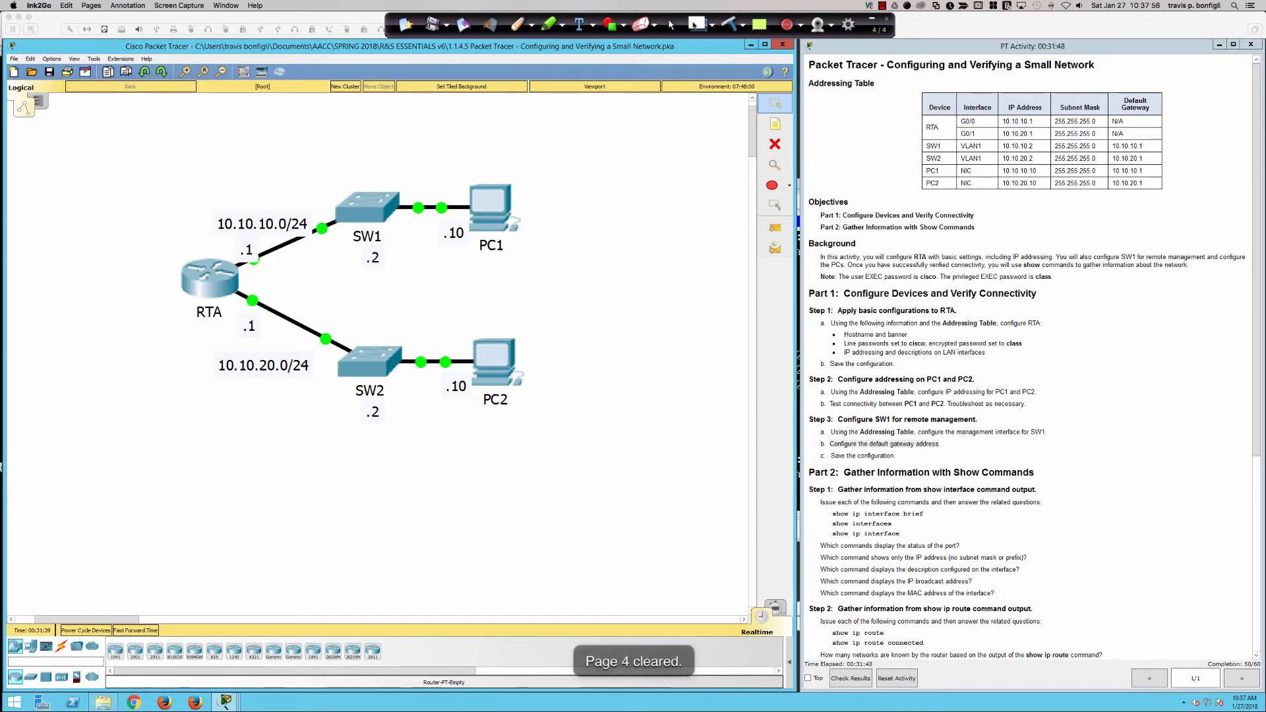
# Leave annotation mode and open SW1's CLI, showing Vlan1 at 10.10.10.2 up.
pyautogui.click(671, 25)
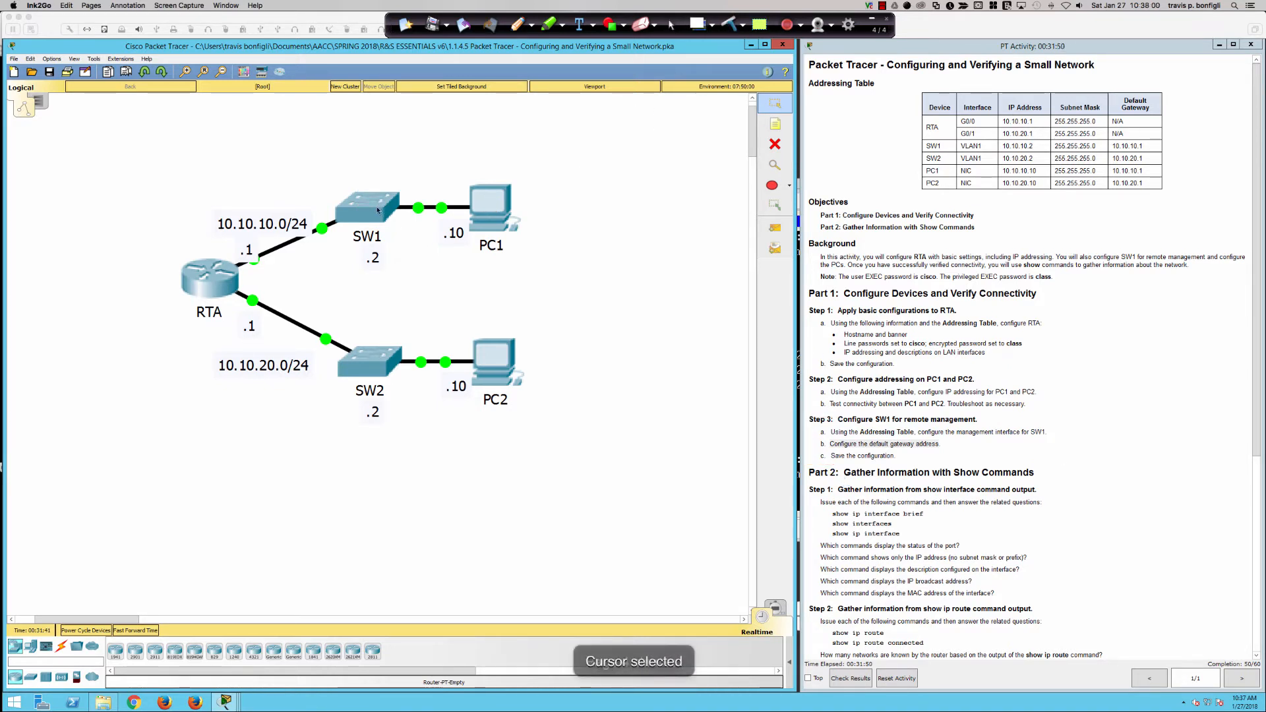
pyautogui.click(634, 378)
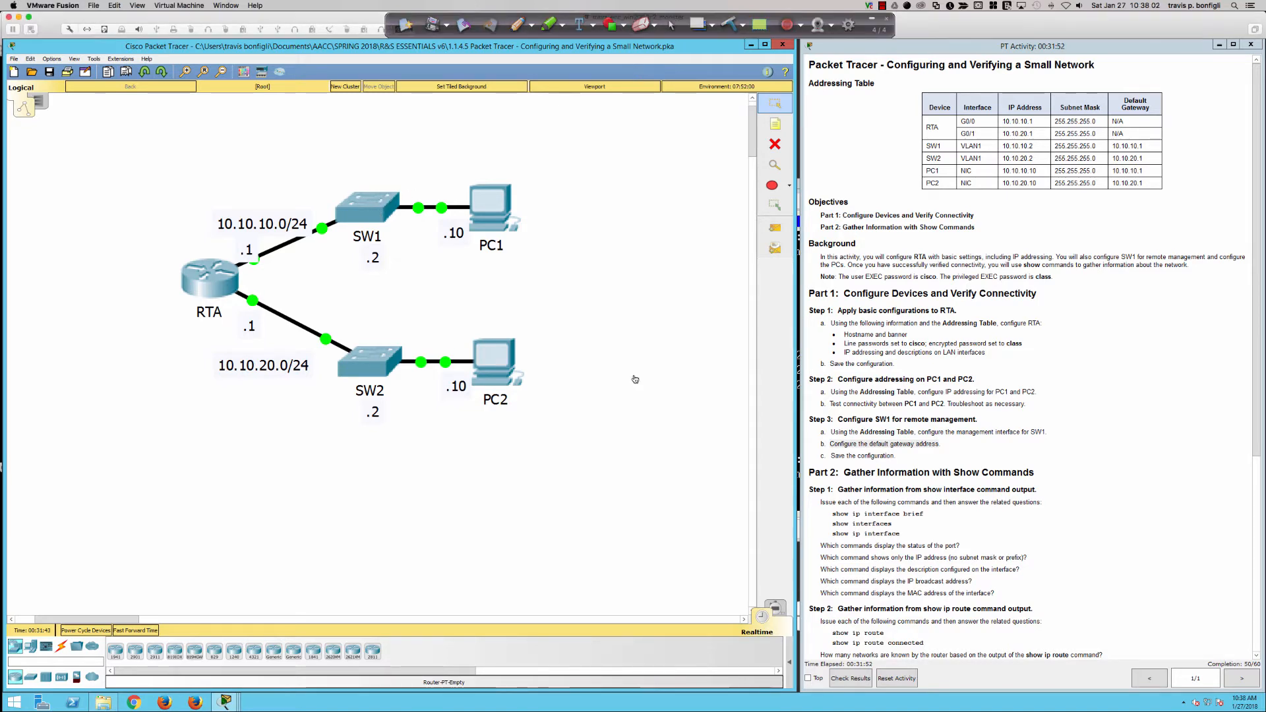
pyautogui.click(367, 208)
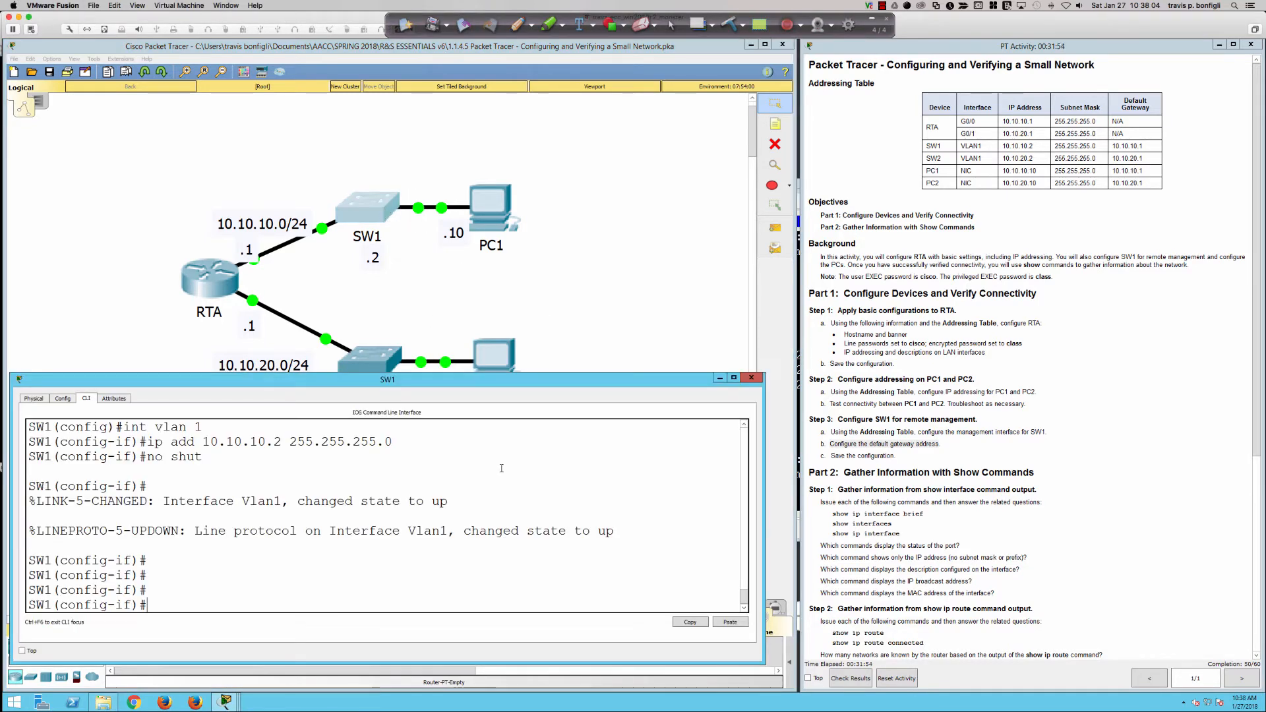
pyautogui.press('Return')
pyautogui.press('Return')
pyautogui.press('Return')
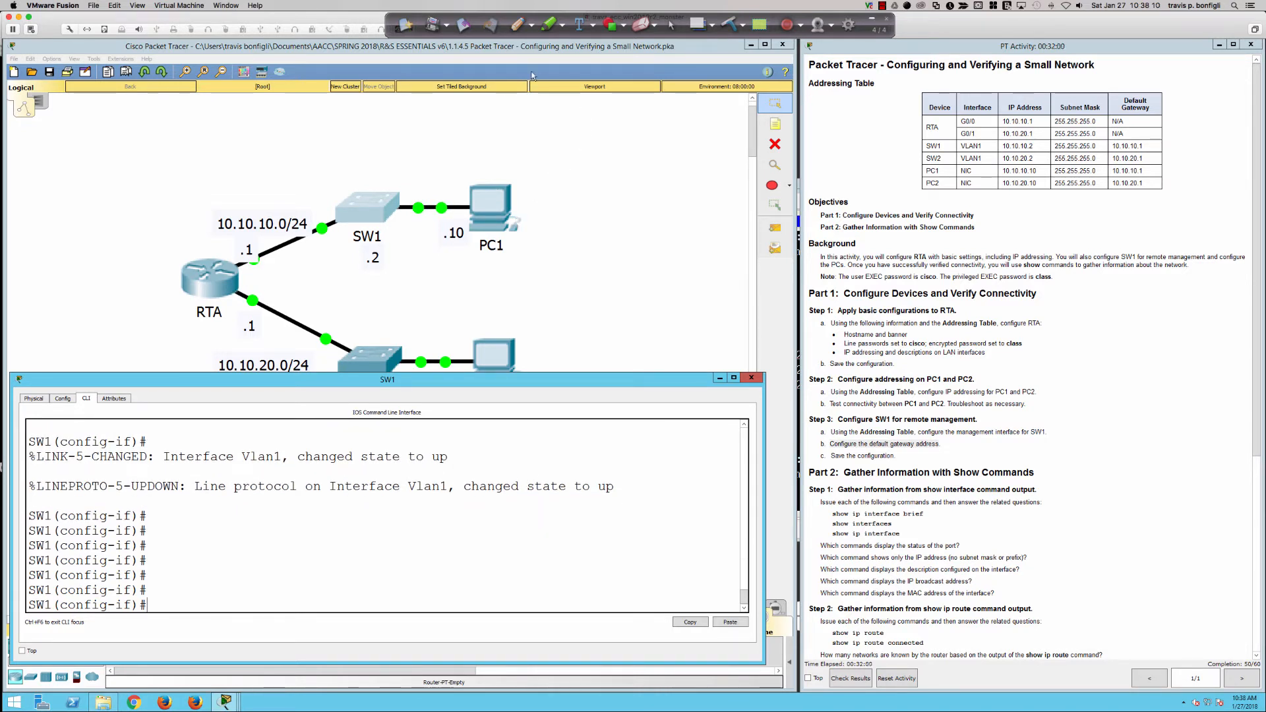
pyautogui.click(518, 25)
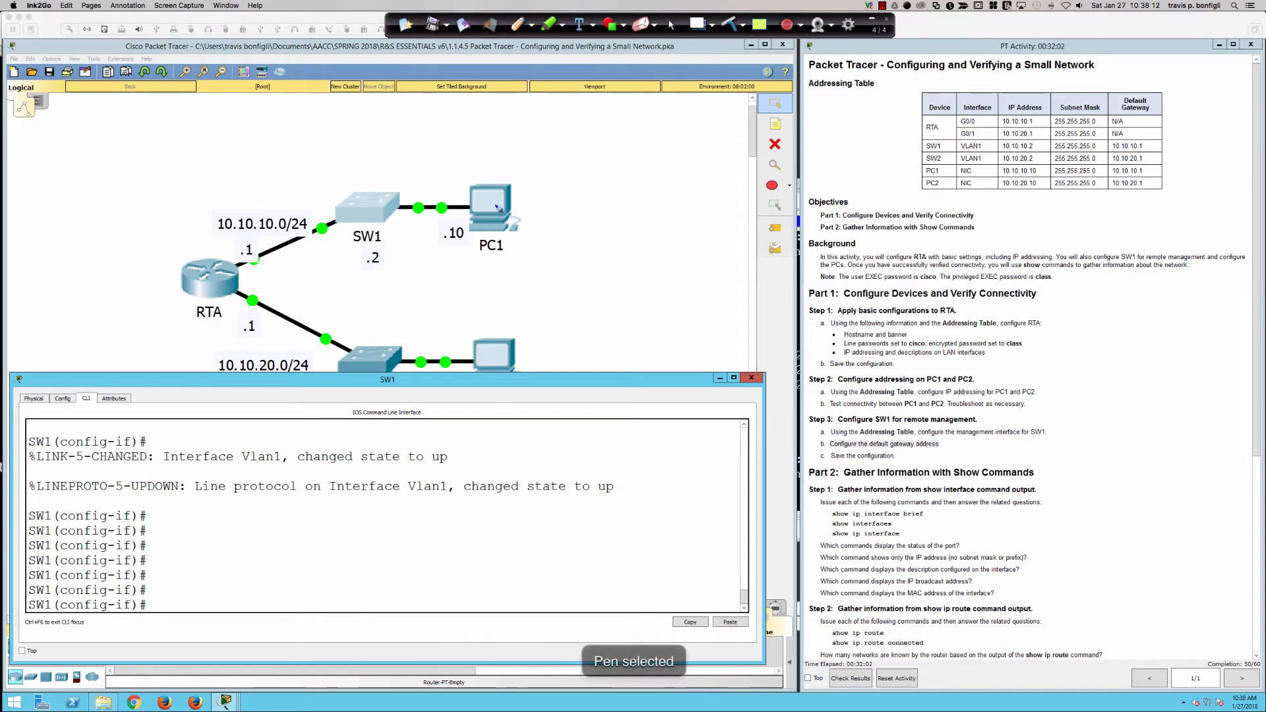
pyautogui.moveTo(506, 212); pyautogui.dragTo(354, 220)
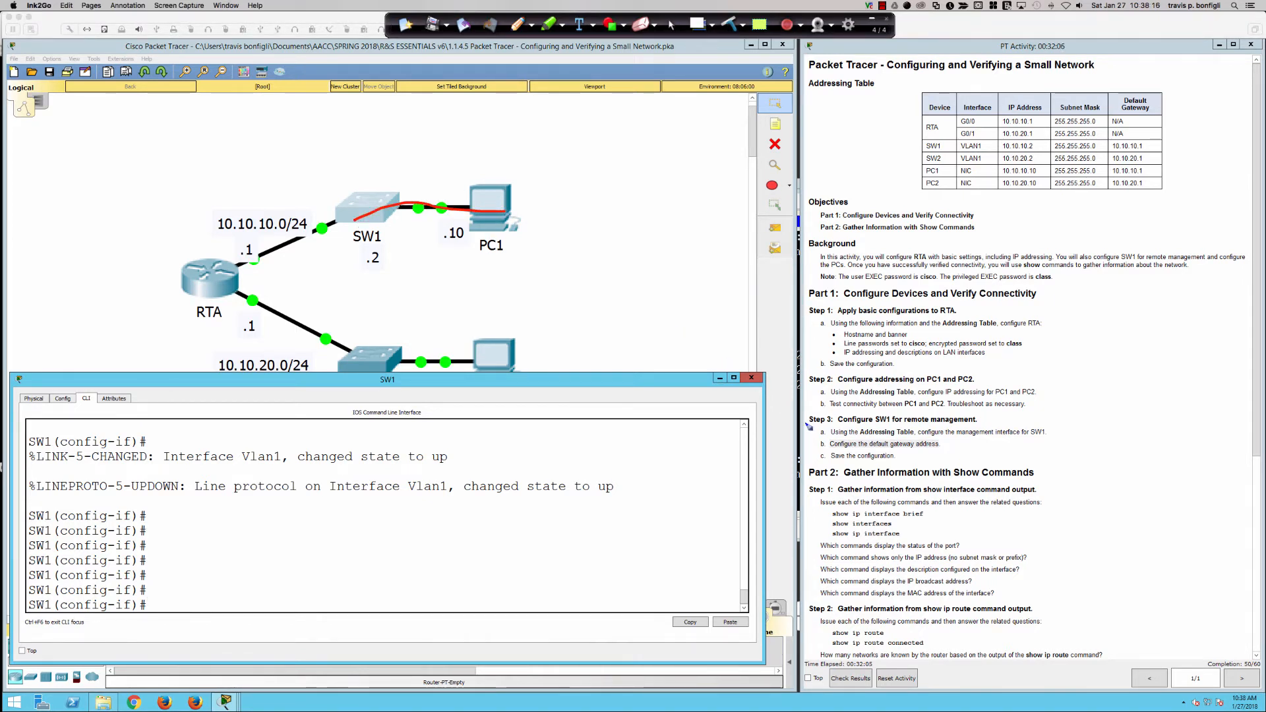
pyautogui.moveTo(822, 439)
pyautogui.mouseDown()
pyautogui.moveTo(811, 446)
pyautogui.moveTo(822, 448)
pyautogui.mouseUp()
pyautogui.moveTo(944, 435); pyautogui.dragTo(936, 451)
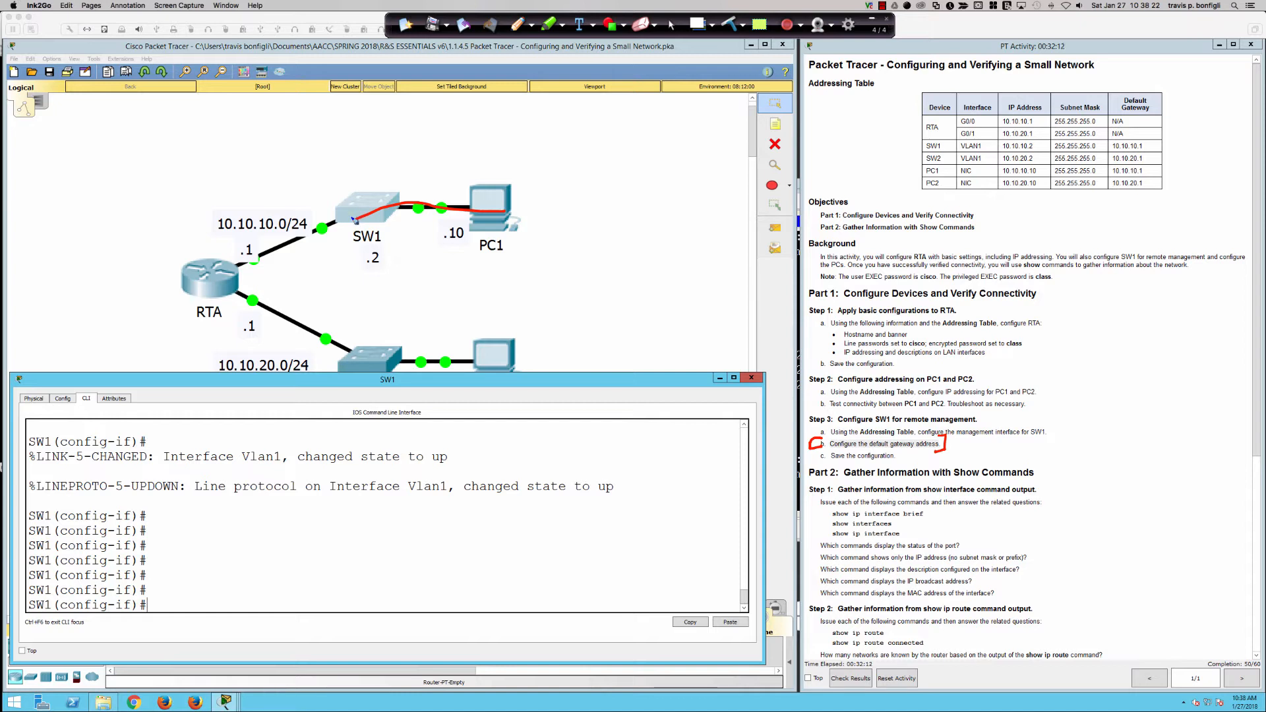
pyautogui.moveTo(356, 216)
pyautogui.mouseDown()
pyautogui.moveTo(241, 275)
pyautogui.moveTo(255, 272)
pyautogui.mouseUp()
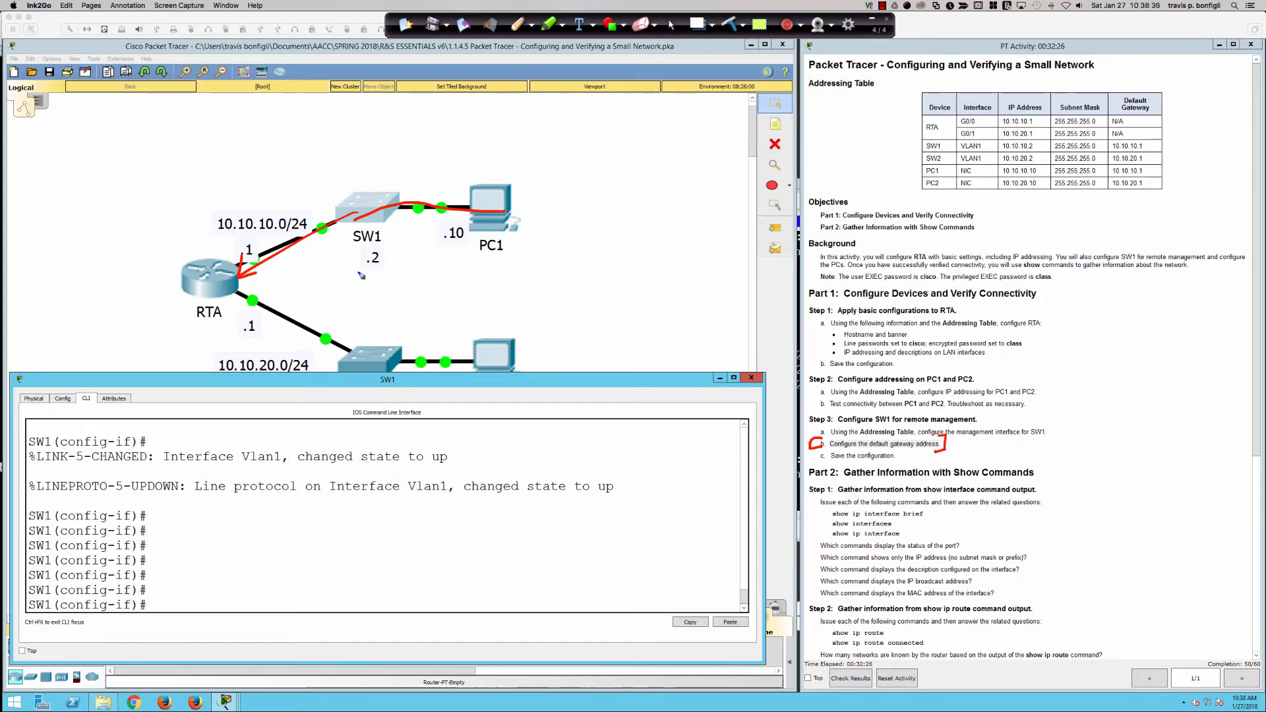
pyautogui.moveTo(223, 256); pyautogui.dragTo(229, 269)
pyautogui.moveTo(370, 139)
pyautogui.mouseDown()
pyautogui.moveTo(376, 195)
pyautogui.moveTo(391, 177)
pyautogui.mouseUp()
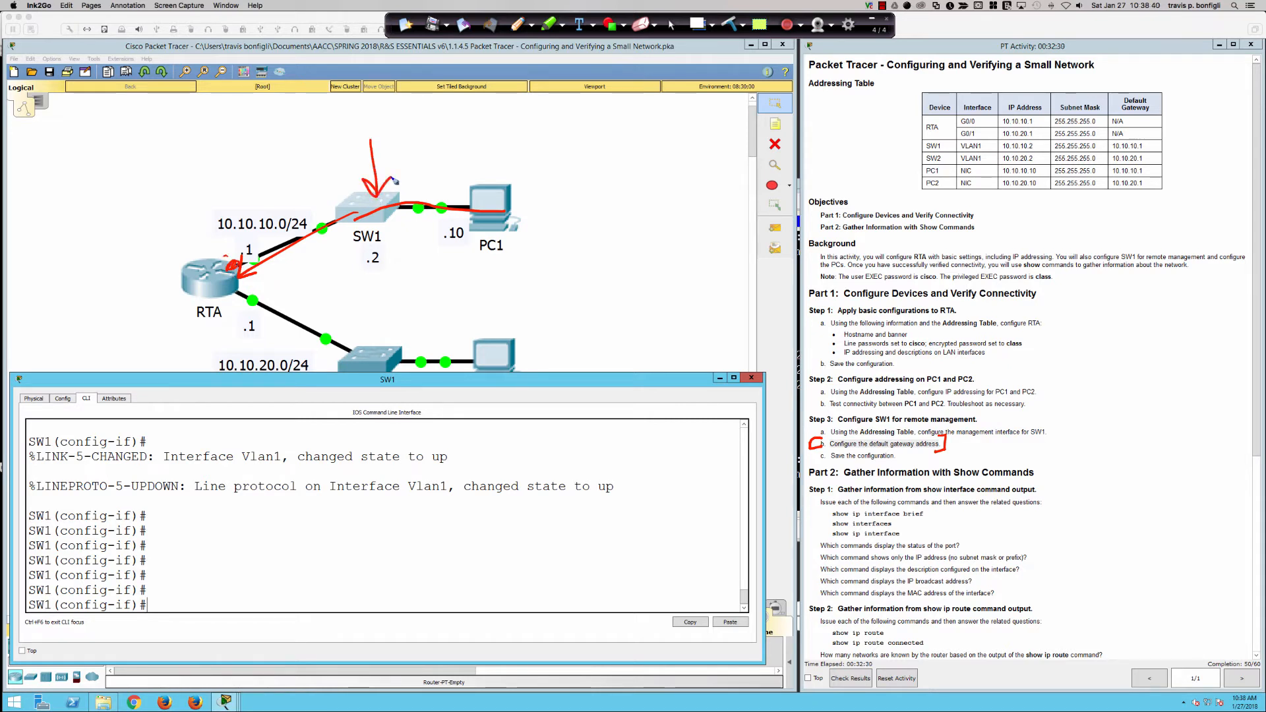
pyautogui.click(729, 25)
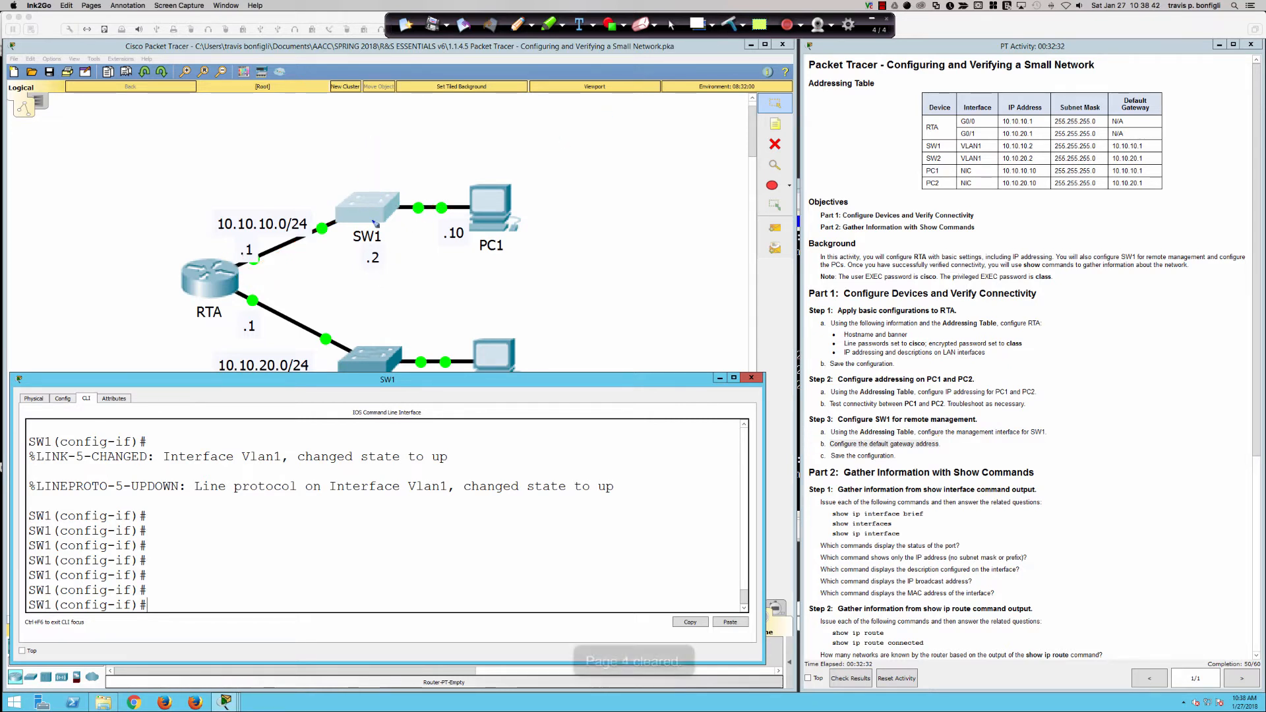
pyautogui.moveTo(358, 201)
pyautogui.mouseDown()
pyautogui.moveTo(357, 215)
pyautogui.moveTo(373, 204)
pyautogui.mouseUp()
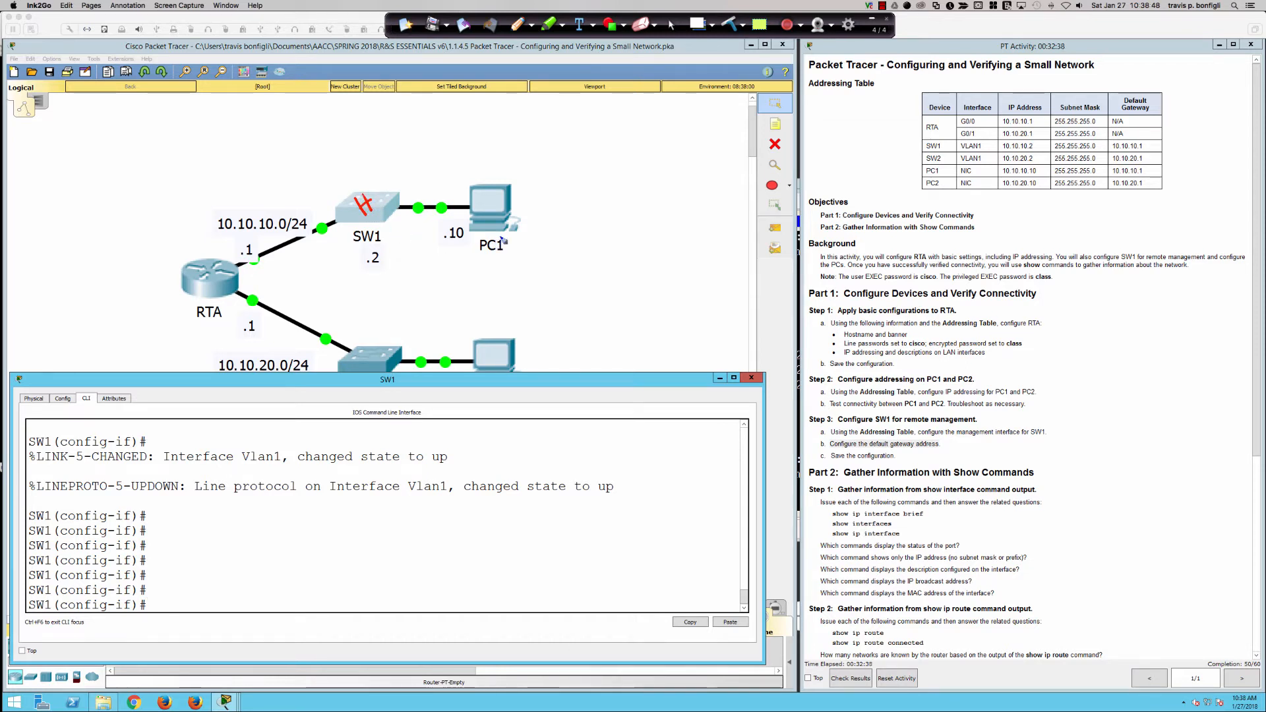
pyautogui.moveTo(502, 201)
pyautogui.mouseDown()
pyautogui.moveTo(425, 209)
pyautogui.moveTo(248, 279)
pyautogui.moveTo(267, 277)
pyautogui.mouseUp()
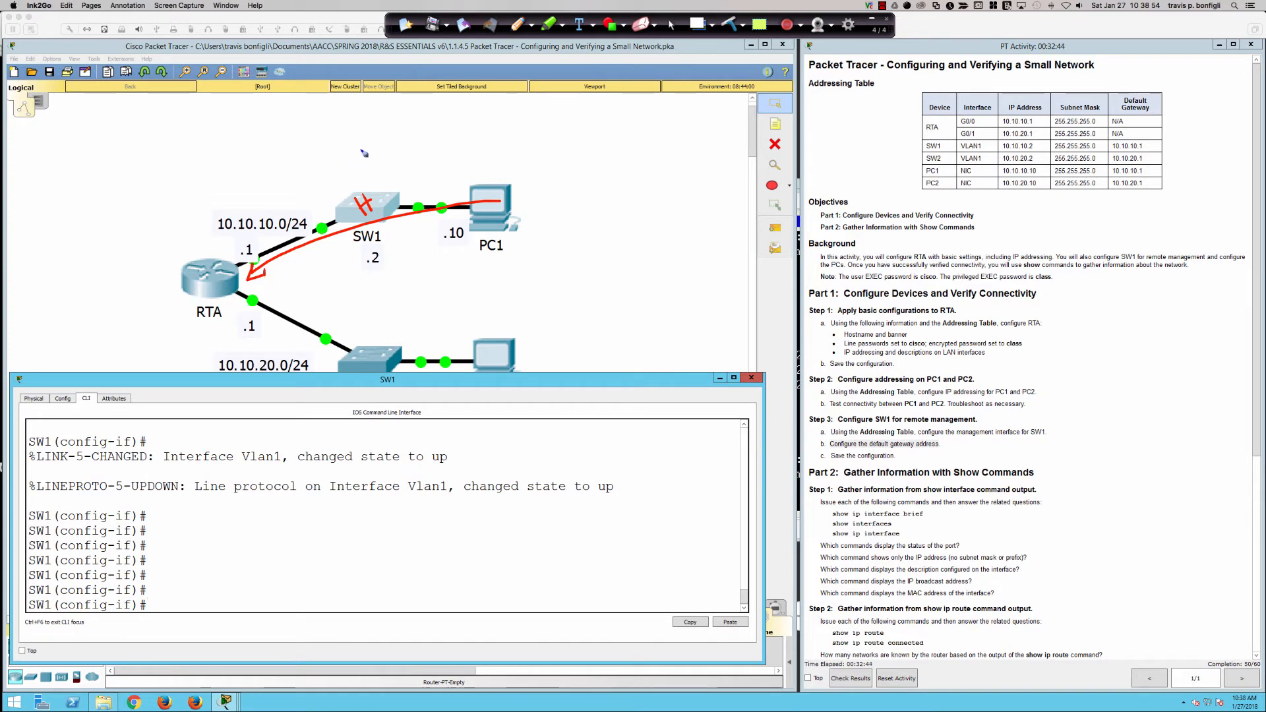
pyautogui.moveTo(361, 150)
pyautogui.mouseDown()
pyautogui.moveTo(367, 200)
pyautogui.moveTo(374, 184)
pyautogui.mouseUp()
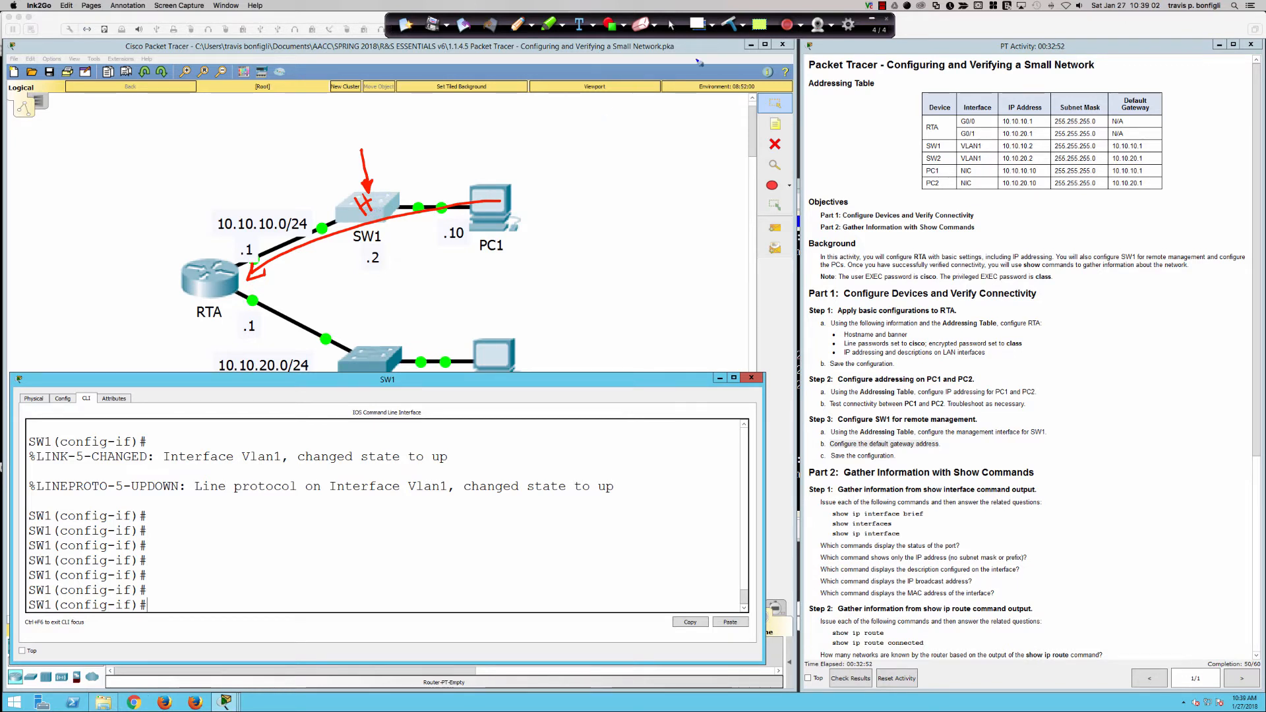
pyautogui.click(727, 23)
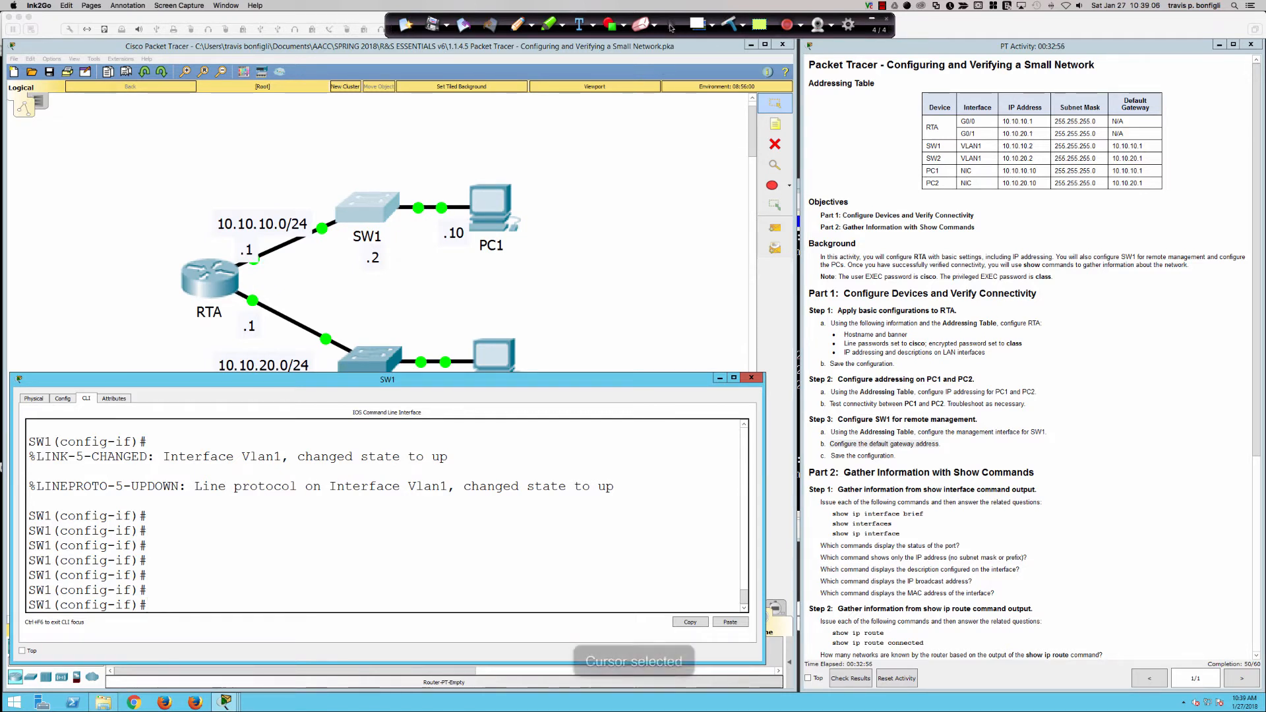
pyautogui.click(671, 24)
# Exit to global config on SW1, type ip default-gateway 10.10.10.1, and bring up PC1's prompt.
pyautogui.click(616, 435)
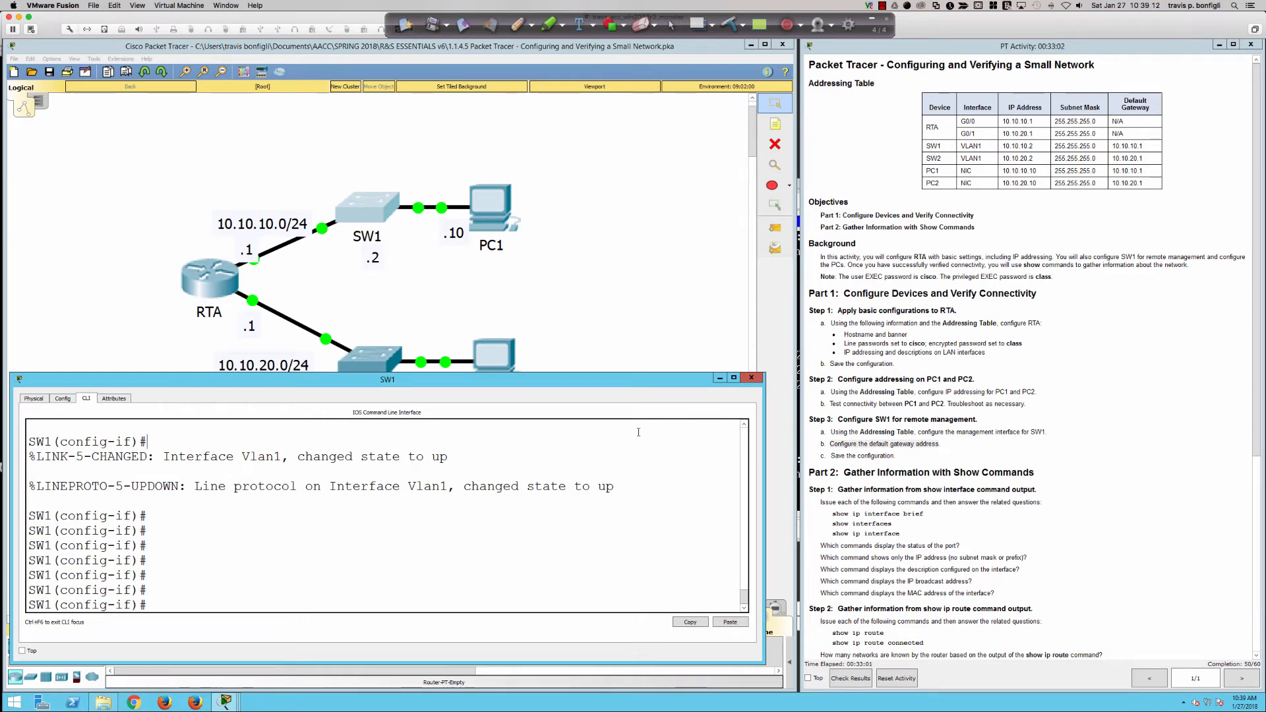
pyautogui.press('Return')
pyautogui.press('Return')
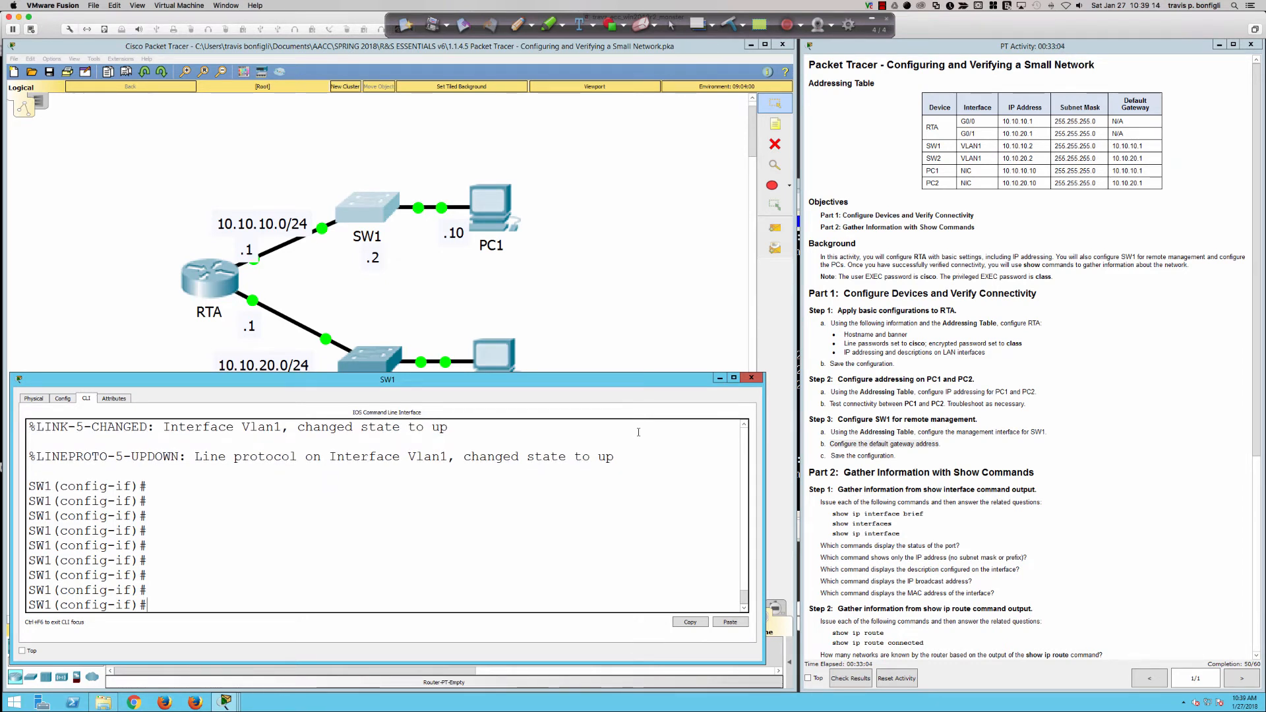
pyautogui.write('exit')
pyautogui.press('Return')
pyautogui.write('ip def')
pyautogui.press('Tab')
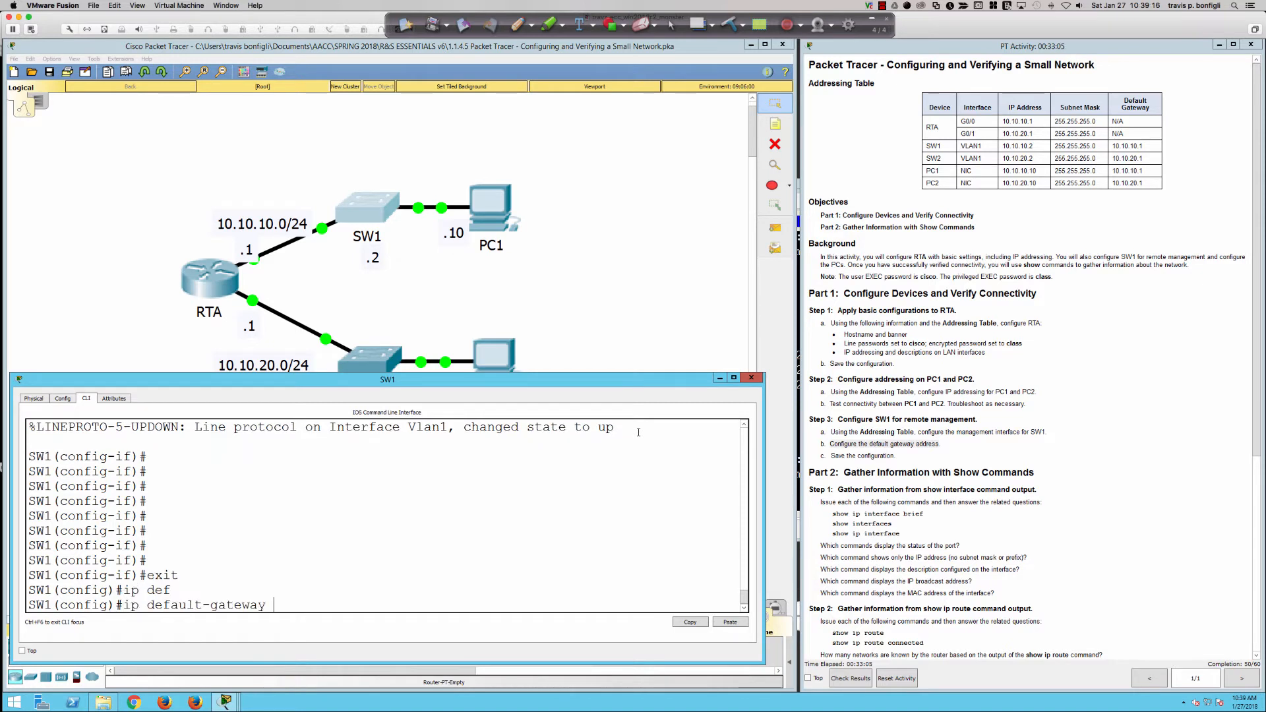
pyautogui.write('10.10.10.10')
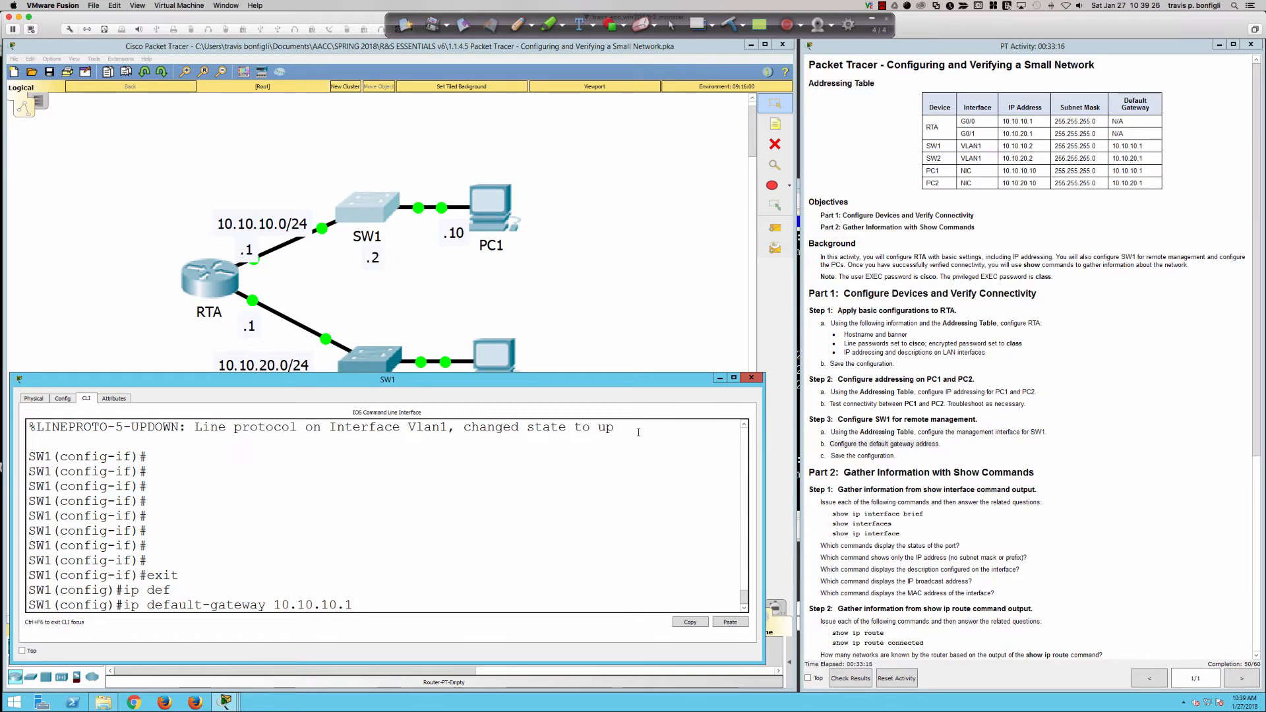
pyautogui.click(497, 208)
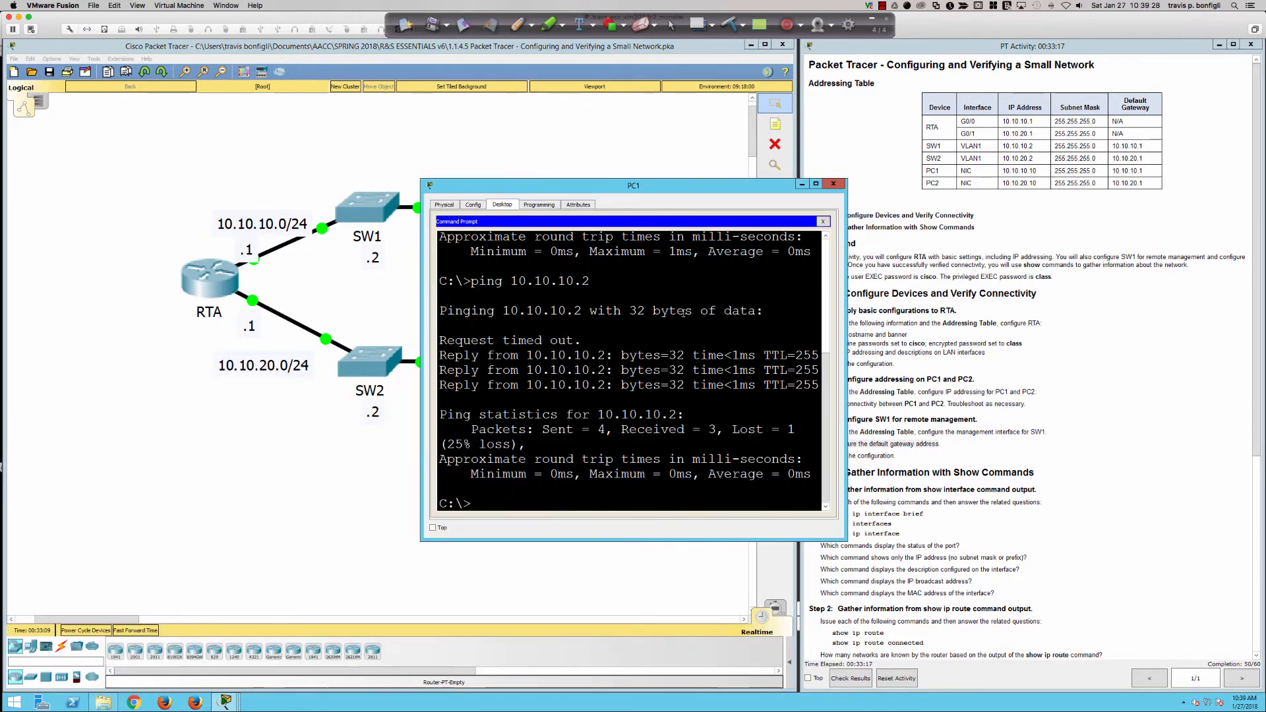
# Ping PC2 at 10.10.20.10 from PC1 with 4 of 4 replies, then return to SW1's CLI.
pyautogui.press('Up')
pyautogui.press('BackSpace')
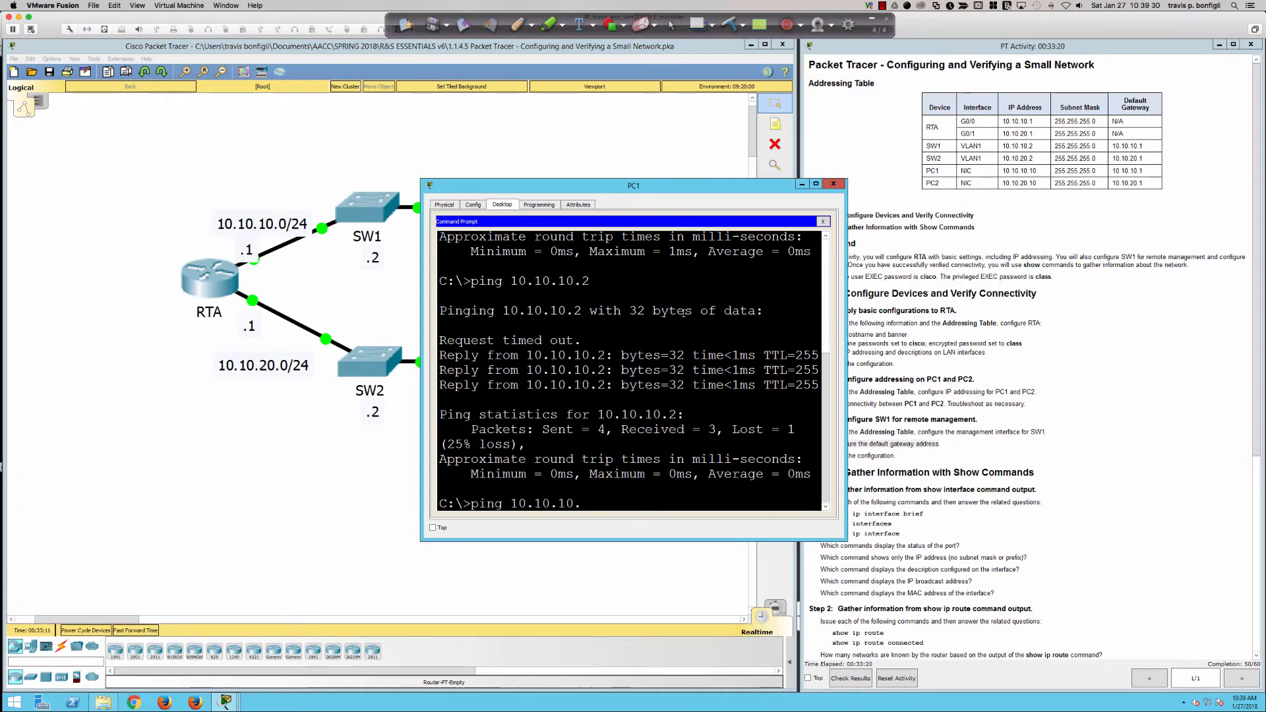
pyautogui.write('20.10')
pyautogui.press('Return')
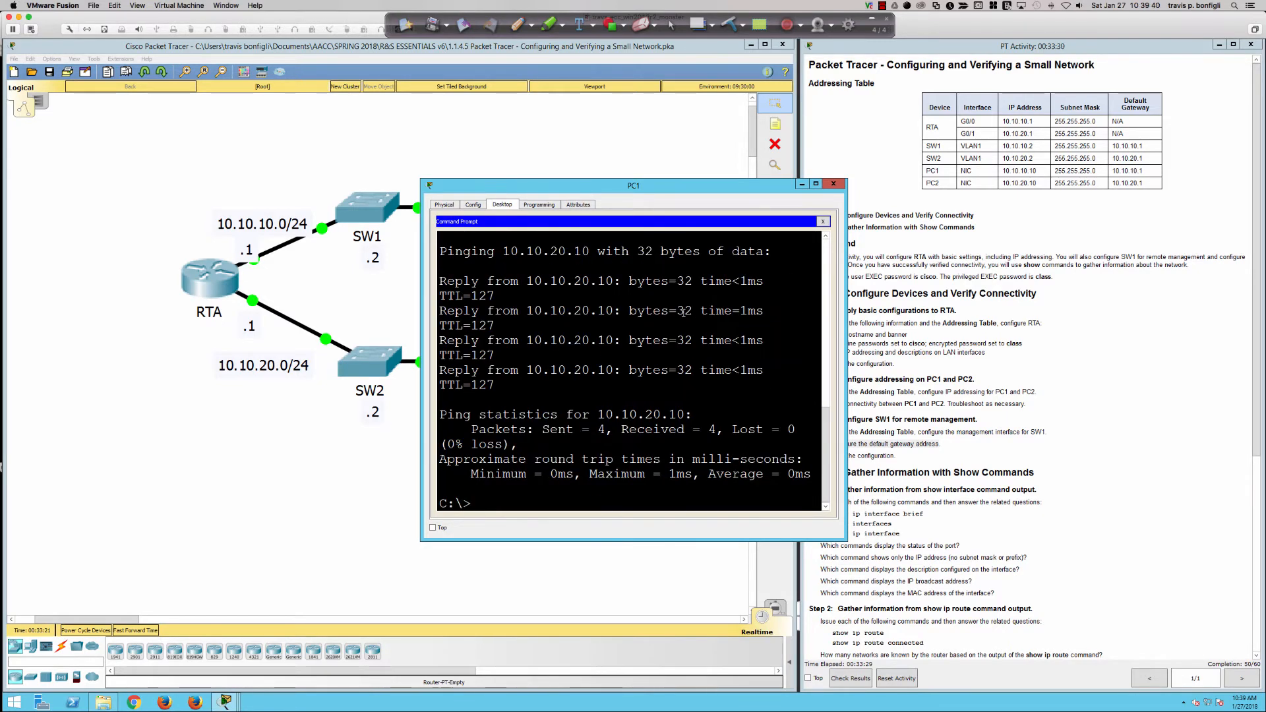
pyautogui.click(366, 211)
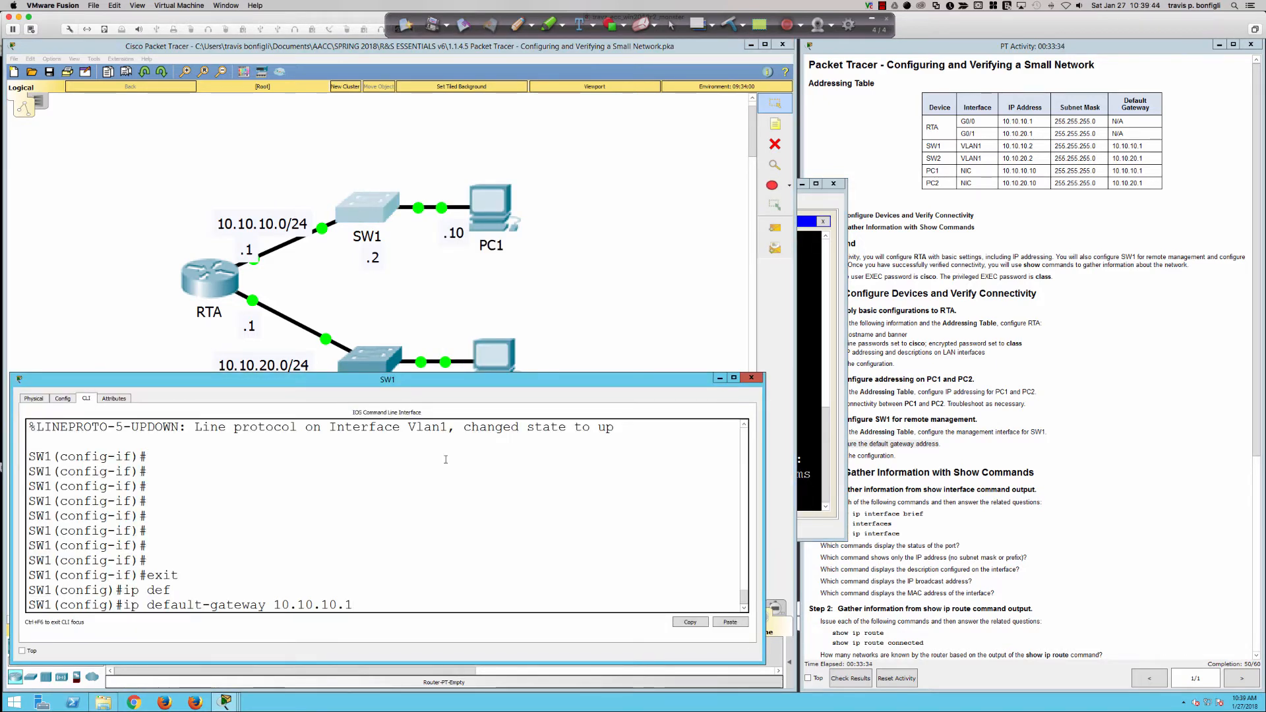
# Apply ip default-gateway 10.10.10.1 on SW1, then remove it with no ip default-gateway.
pyautogui.press('Return')
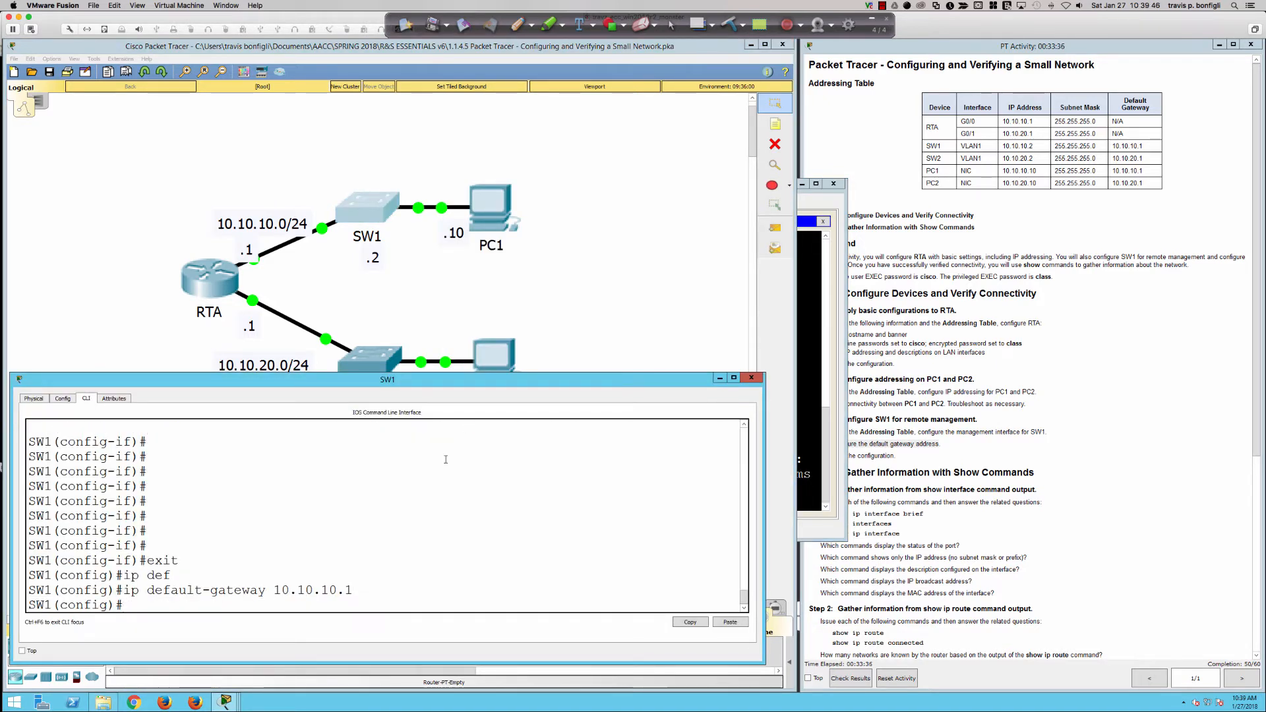
pyautogui.press('Up')
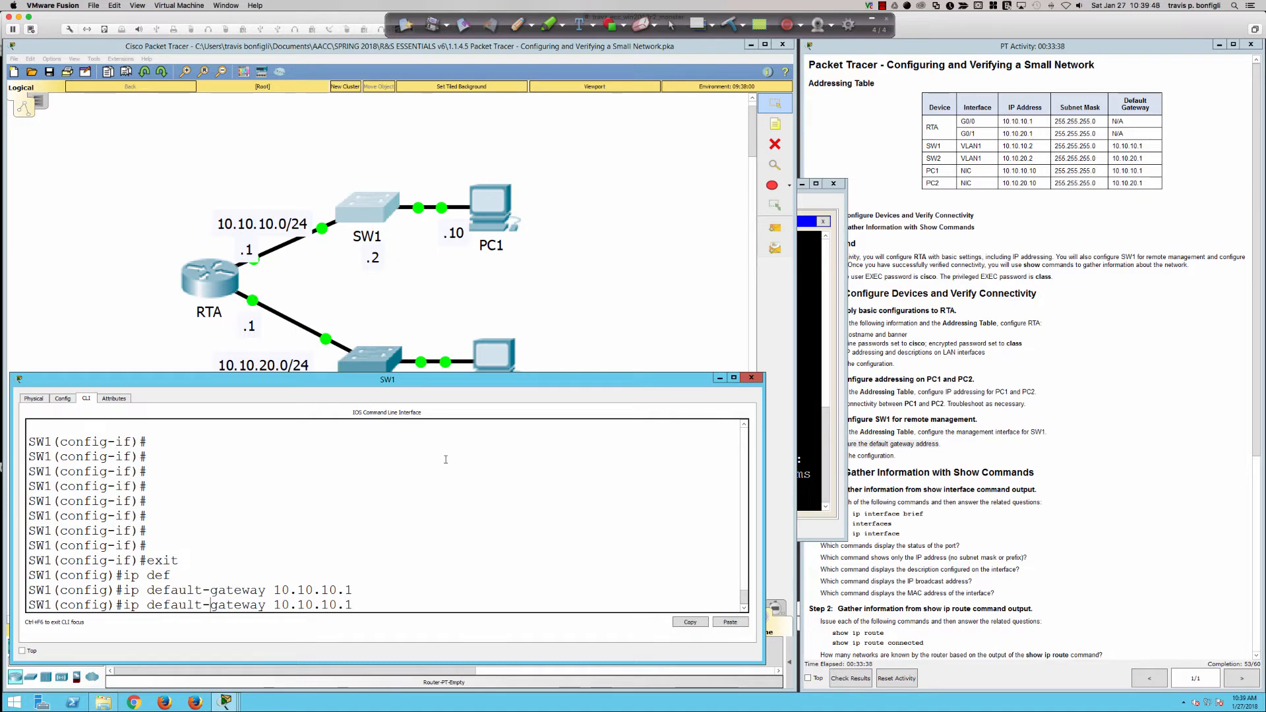
pyautogui.write('no')
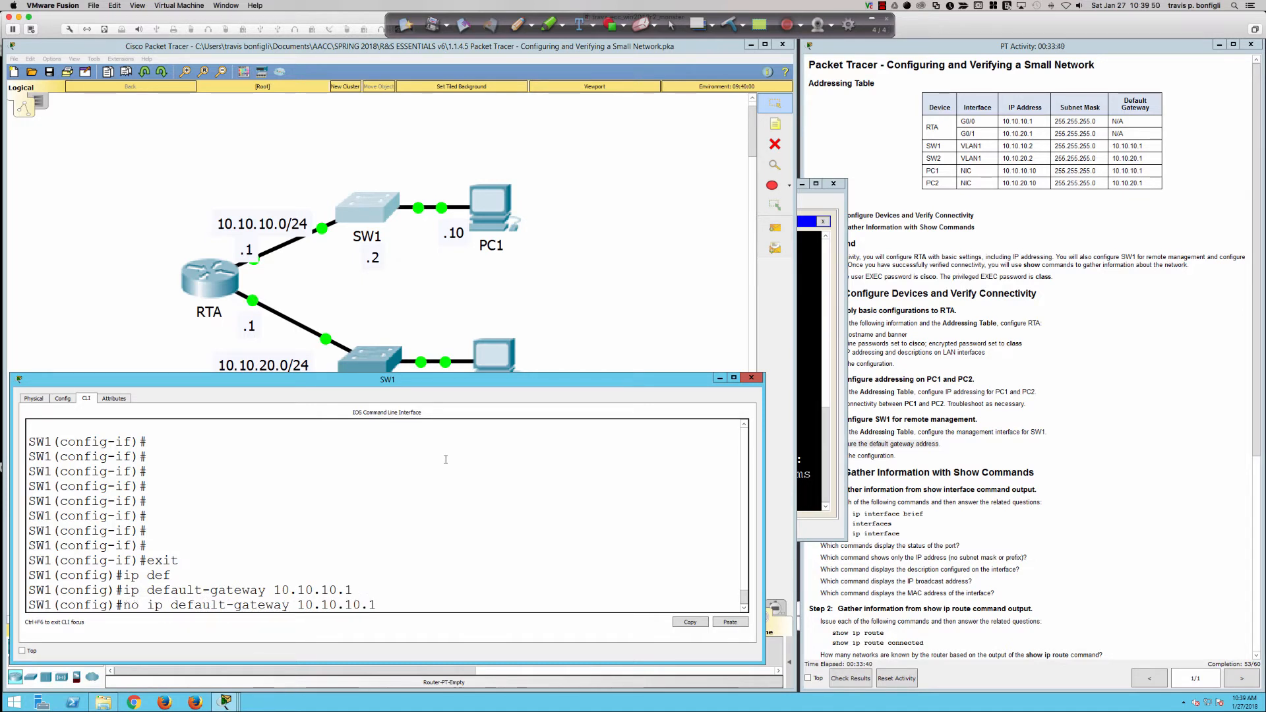
pyautogui.press('Return')
pyautogui.press('Return')
pyautogui.press('Return')
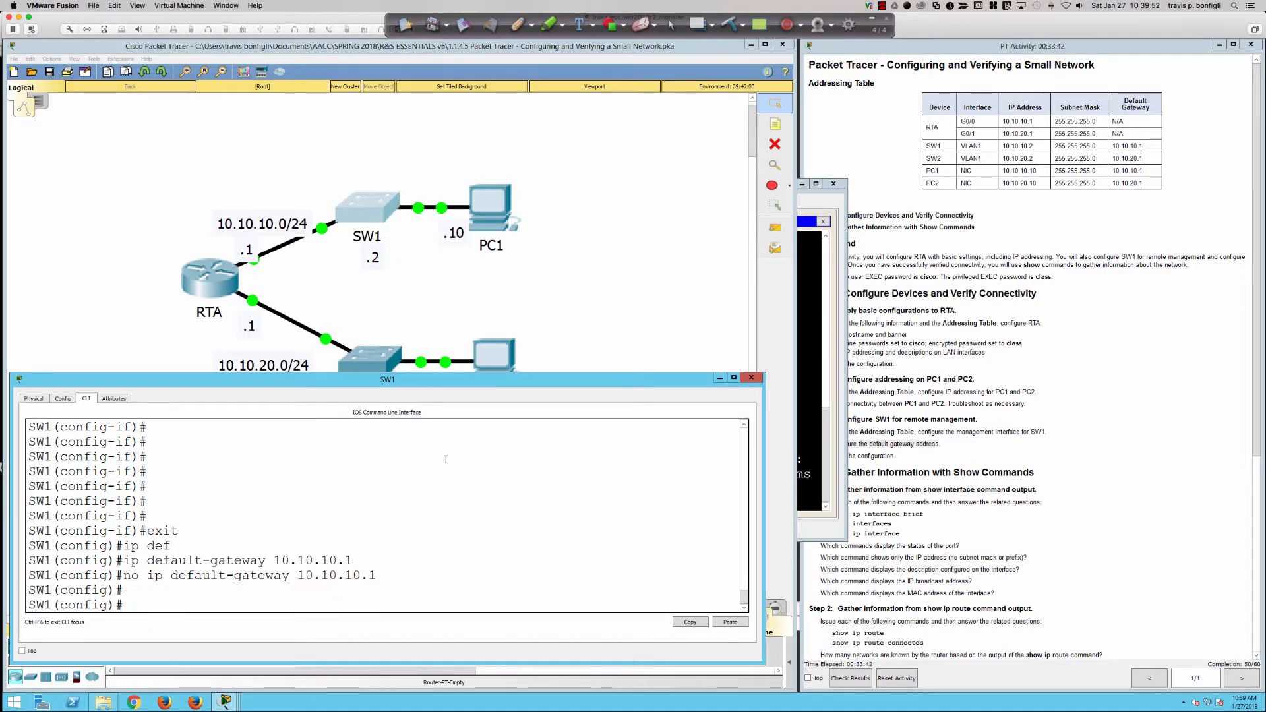
# Ping 10.10.20.10 from SW1's configuration mode, retrying as do ping 10.10.20.10.
pyautogui.write('ping')
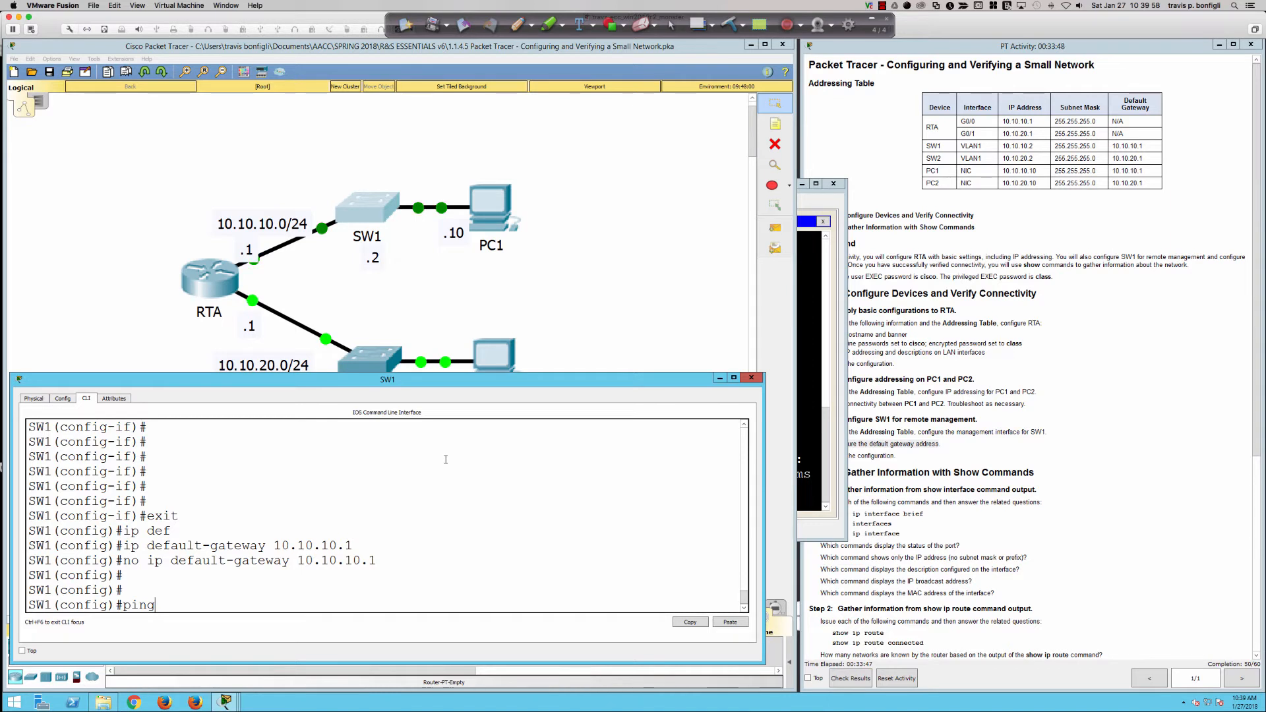
pyautogui.write(' 10.10.20.10')
pyautogui.press('Return')
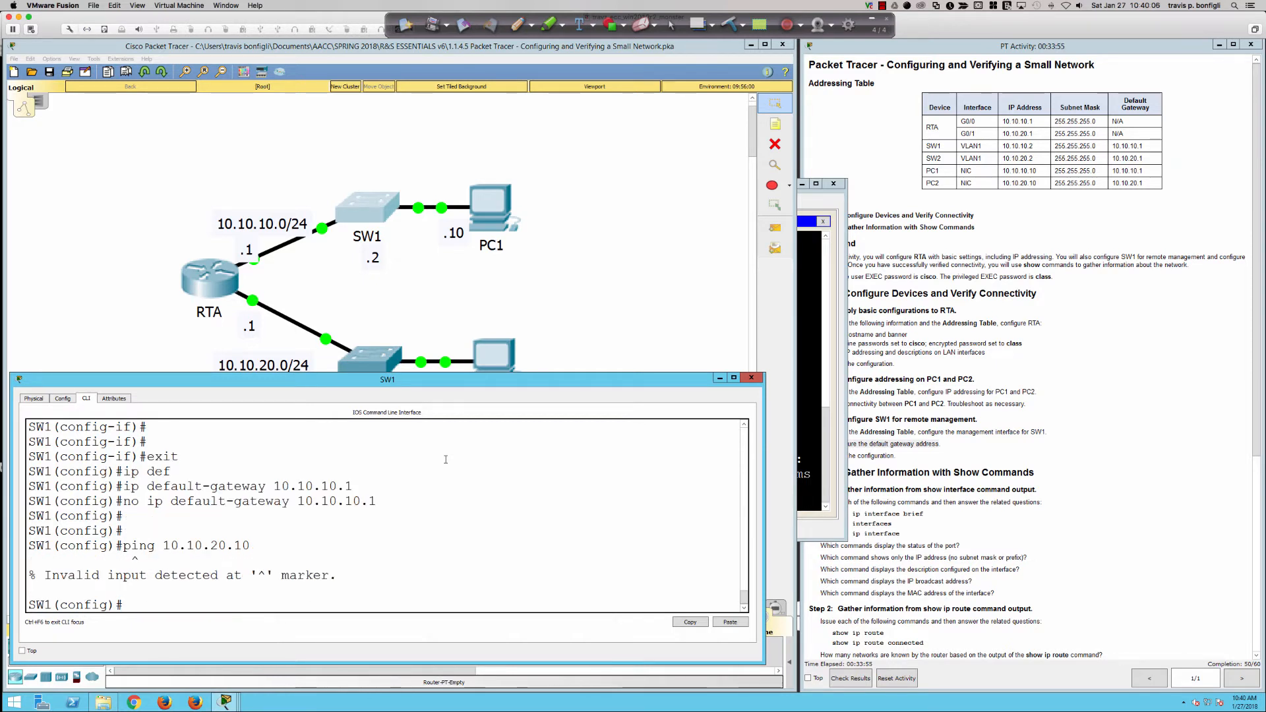
pyautogui.press('Up')
pyautogui.press('Left')
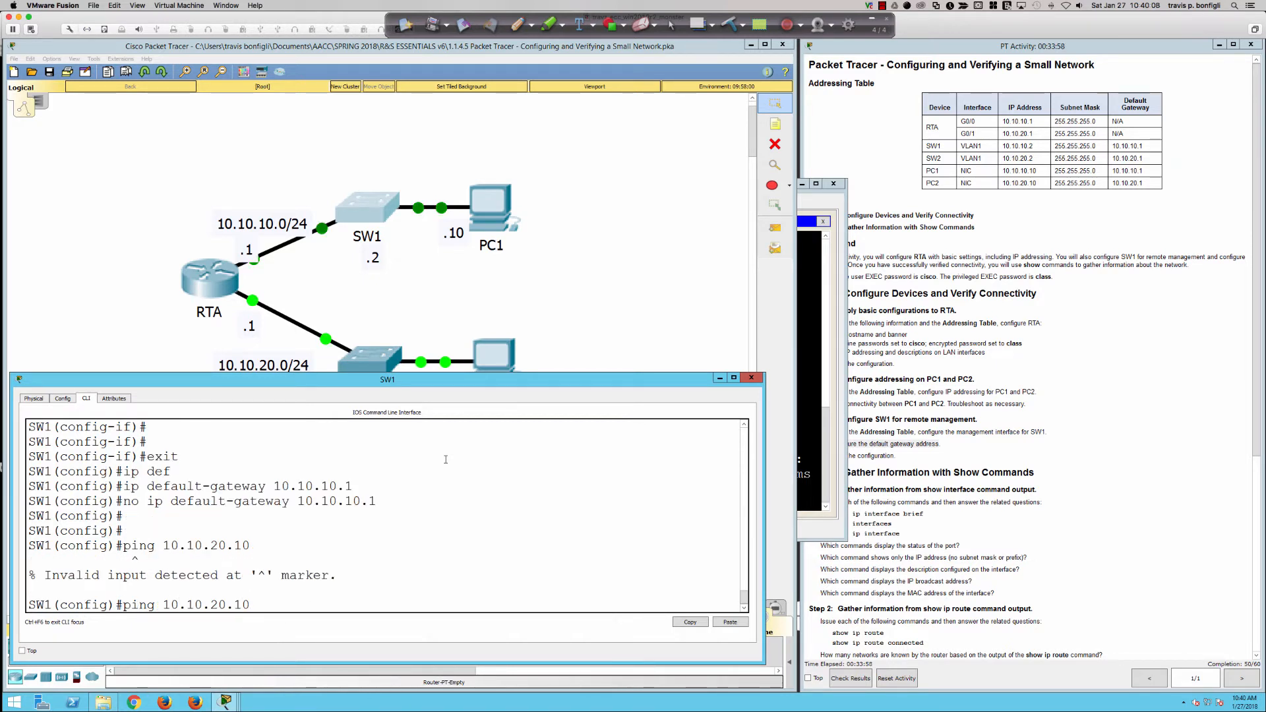
pyautogui.press('Left')
pyautogui.press('Left')
pyautogui.write('do')
pyautogui.press('Return')
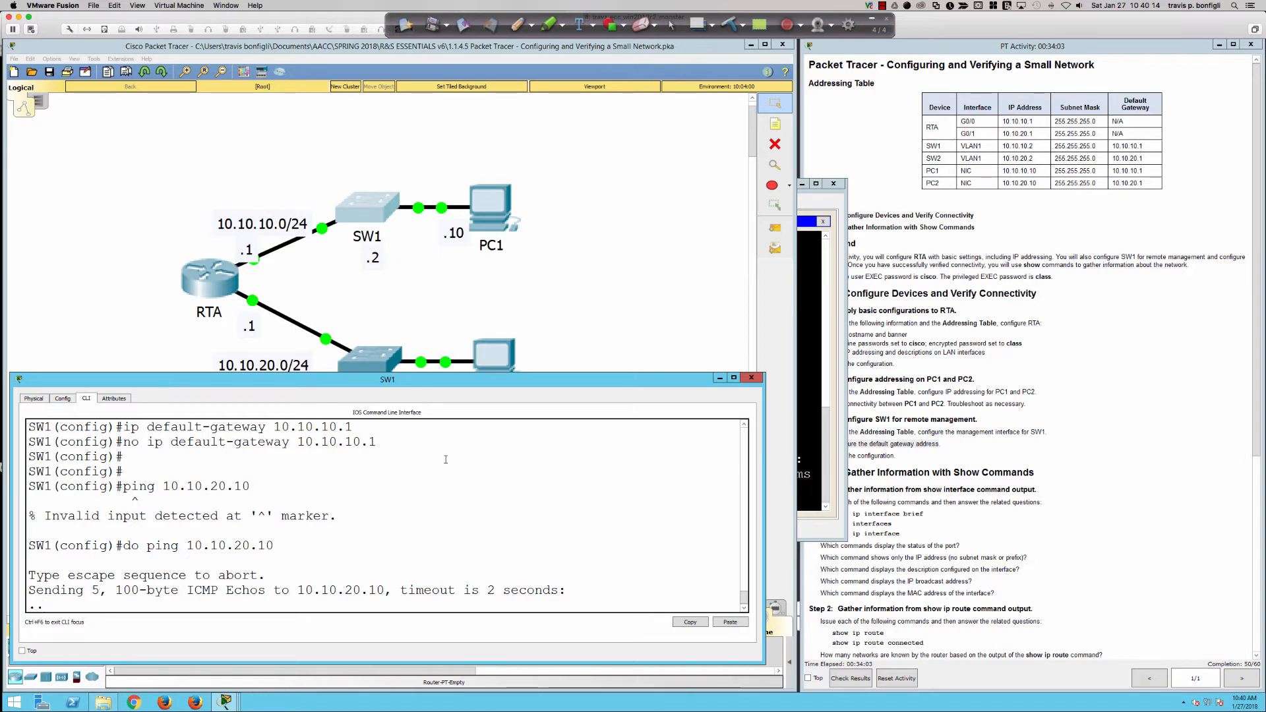
# Confirm PC1's default gateway is 10.10.10.1 and re-ping 10.10.20.10 successfully from PC1.
pyautogui.click(803, 335)
pyautogui.press('Up')
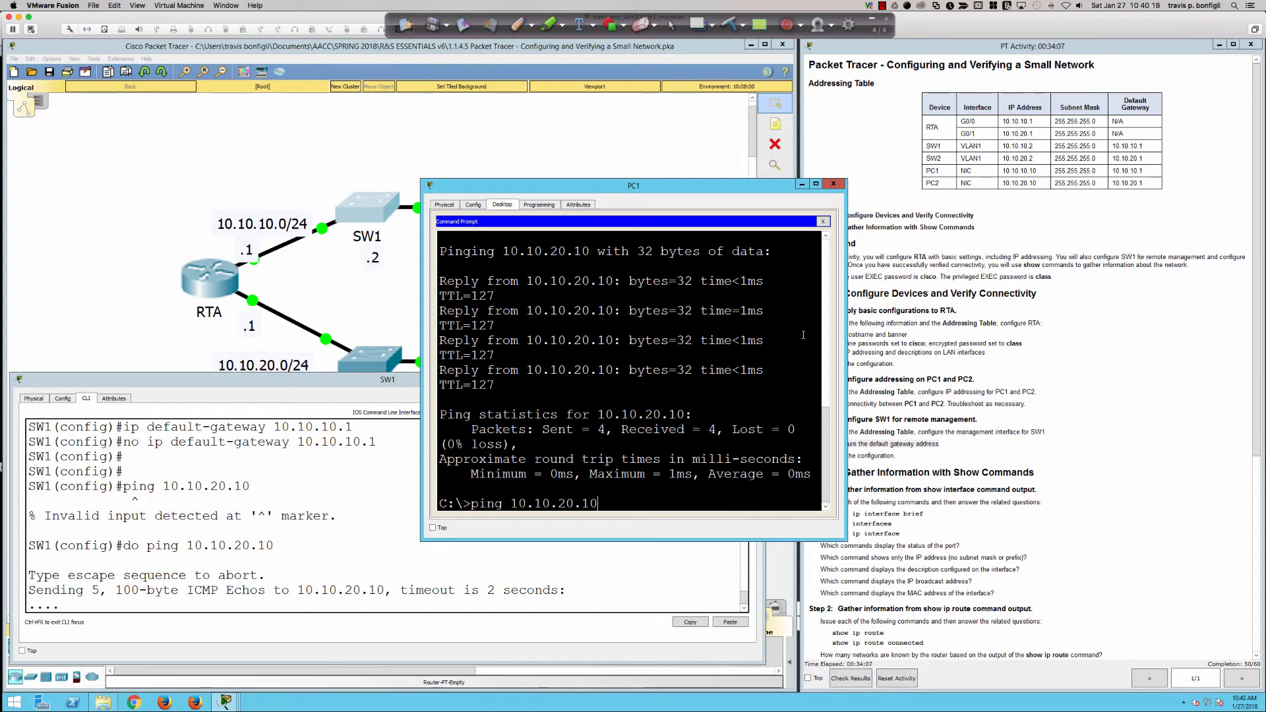
pyautogui.press('Return')
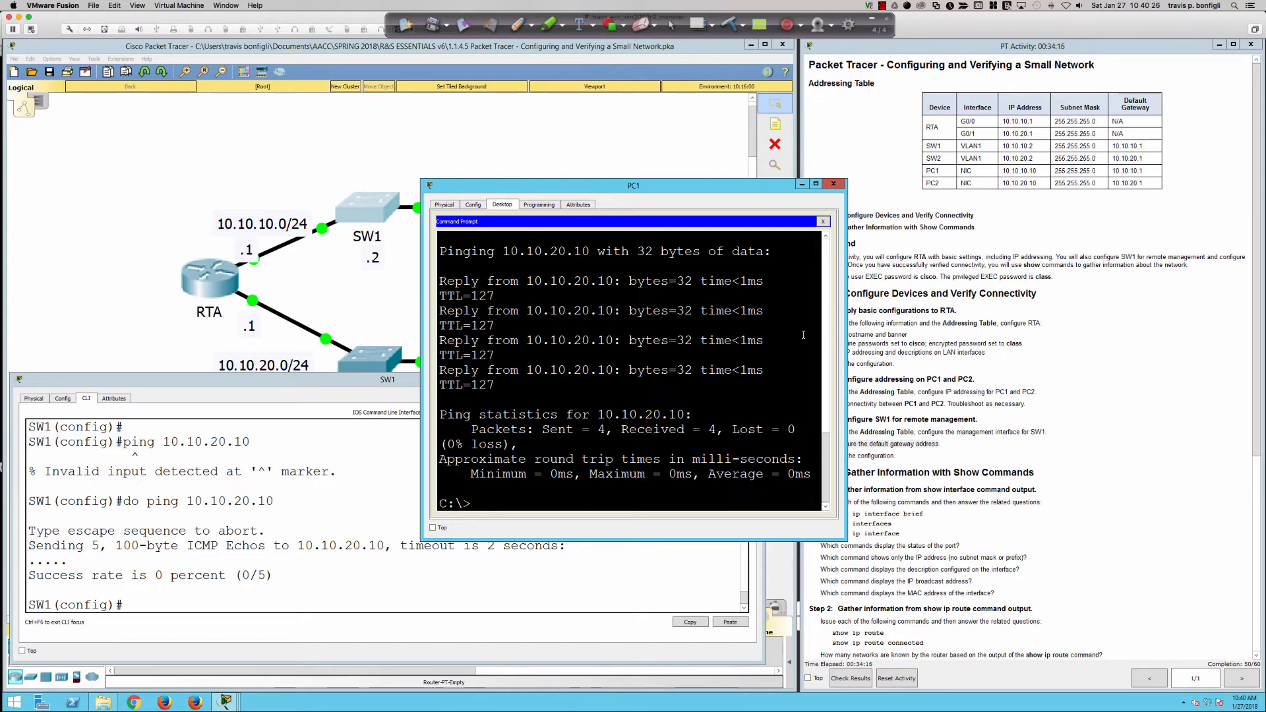
pyautogui.click(822, 223)
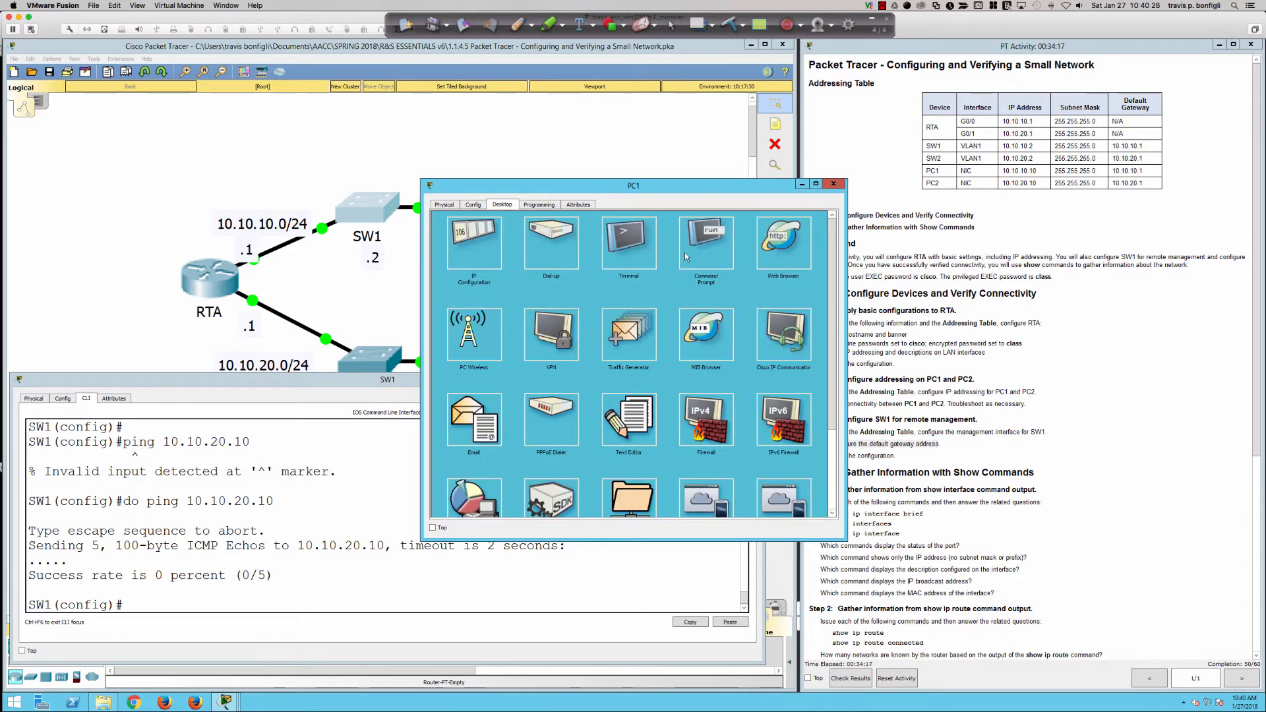
pyautogui.click(491, 250)
pyautogui.moveTo(639, 285); pyautogui.dragTo(567, 288)
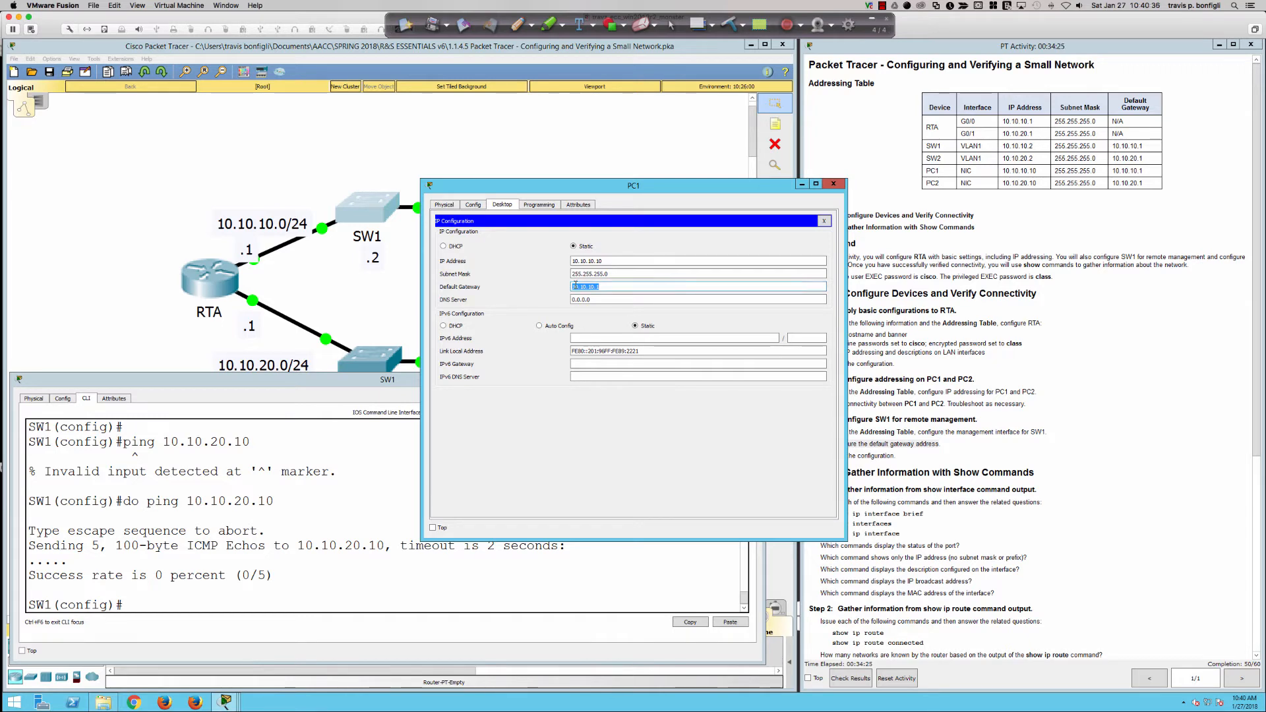
pyautogui.click(824, 221)
pyautogui.click(698, 250)
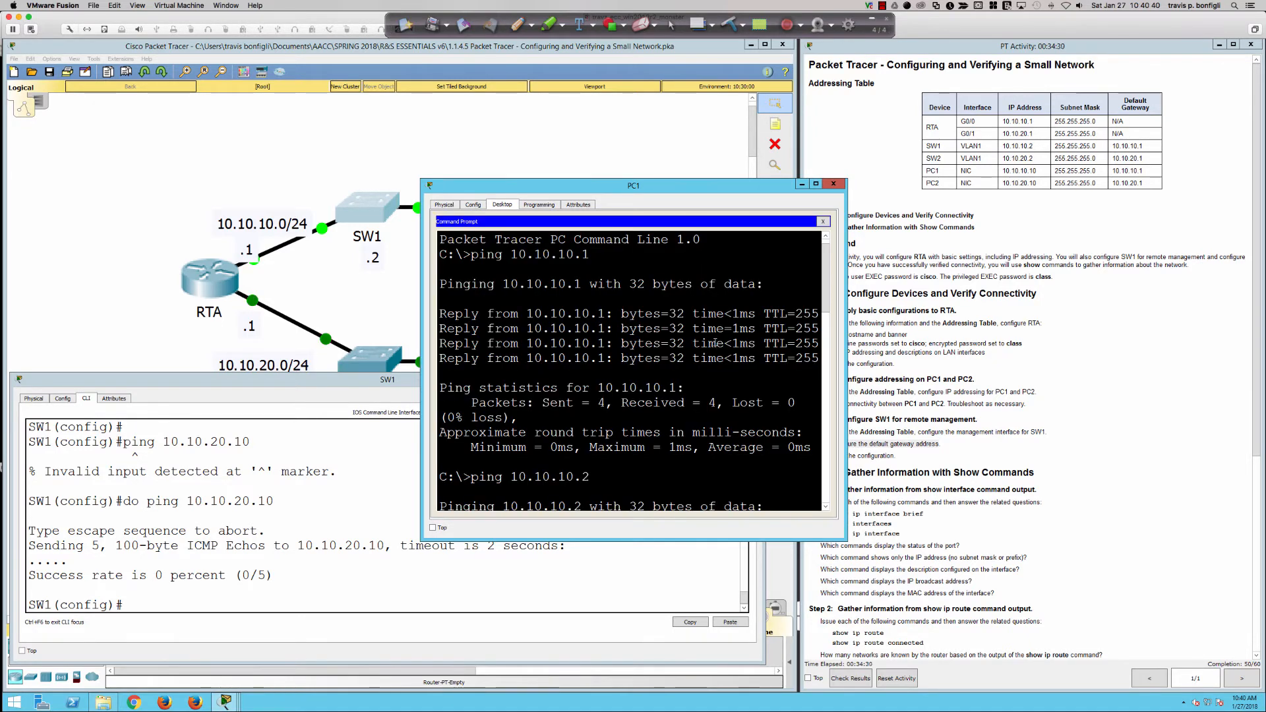
pyautogui.press('Up')
pyautogui.press('Return')
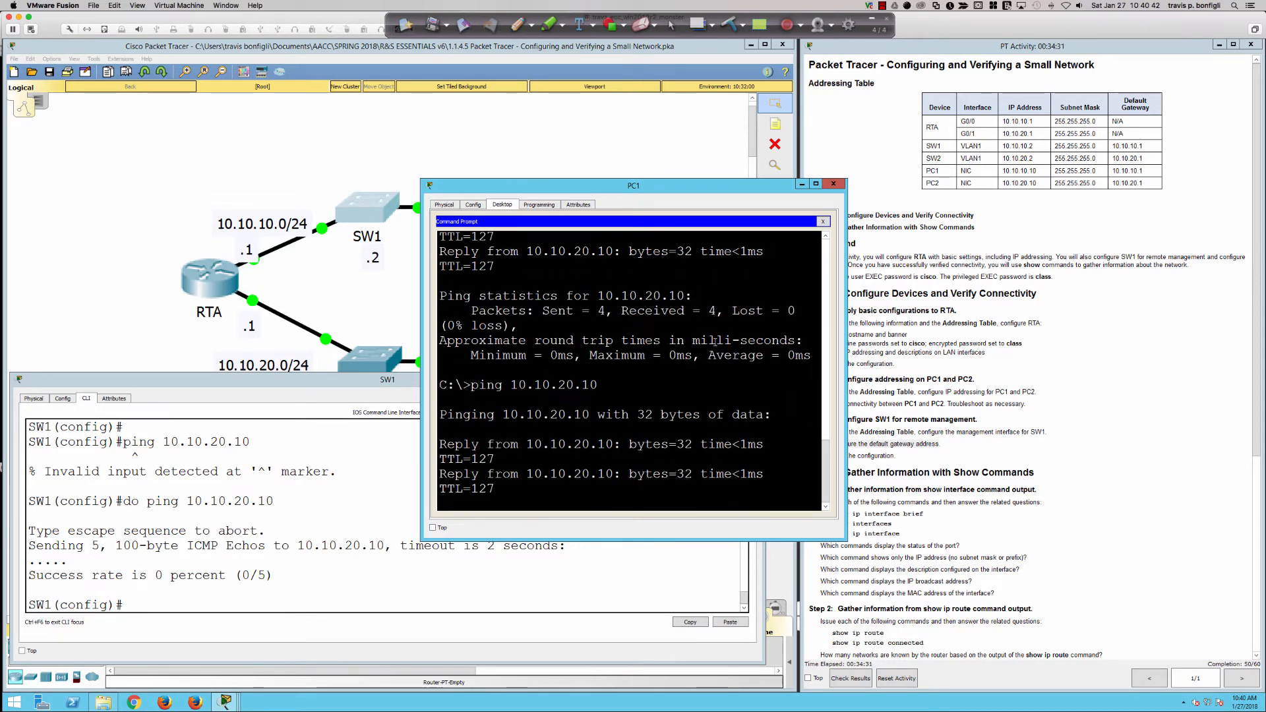
# Rerun do ping 10.10.20.10 on SW1, which fails 0/5.
pyautogui.click(360, 487)
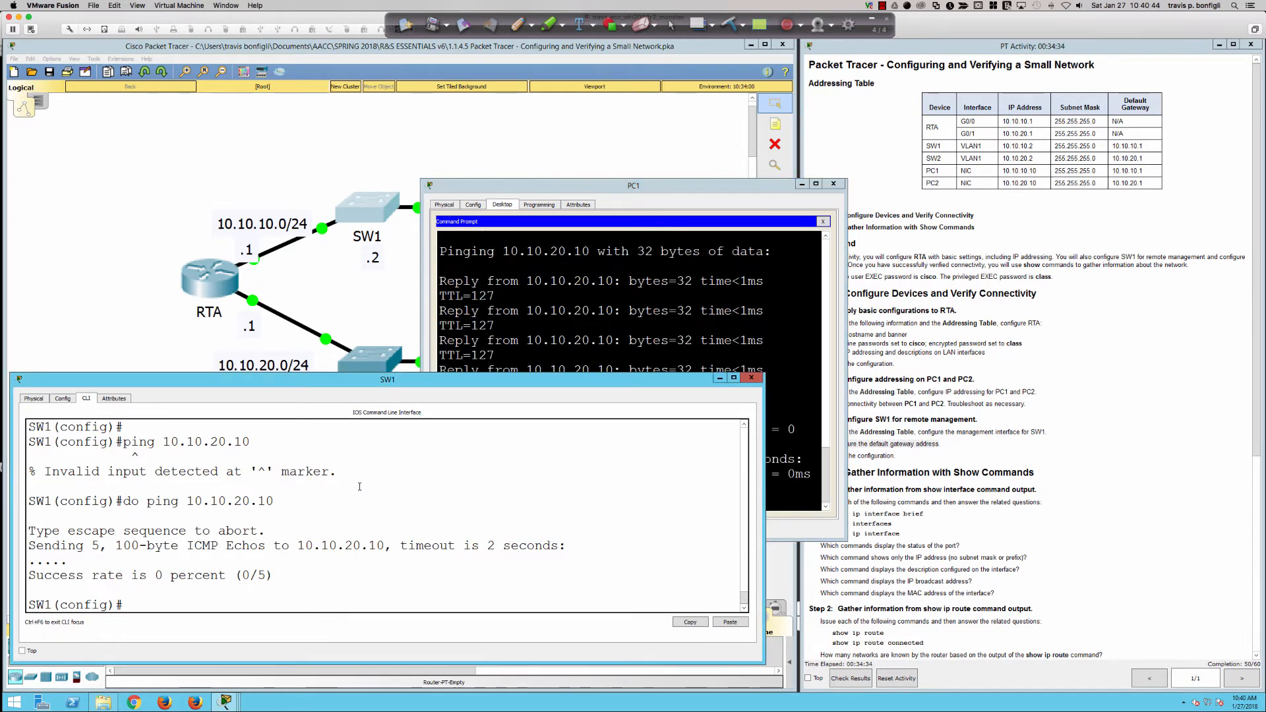
pyautogui.press('Return')
pyautogui.press('Return')
pyautogui.press('Return')
pyautogui.press('Return')
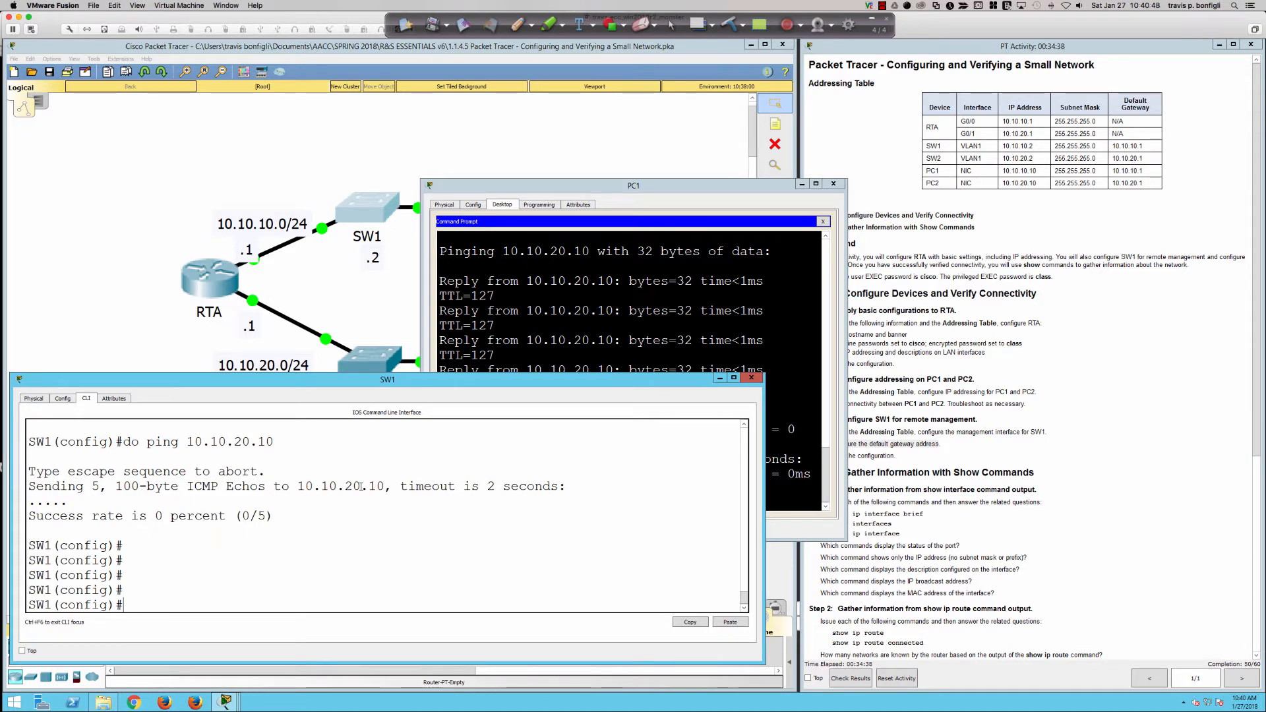
pyautogui.press('Up')
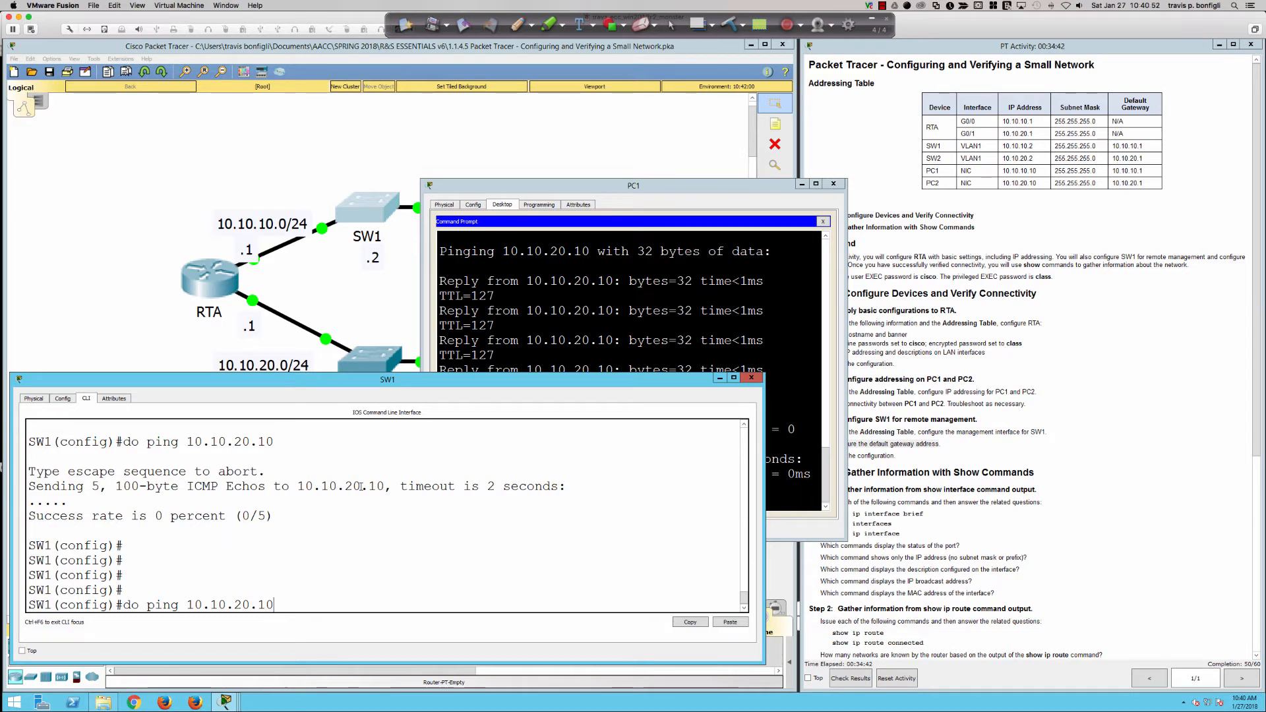
pyautogui.press('Return')
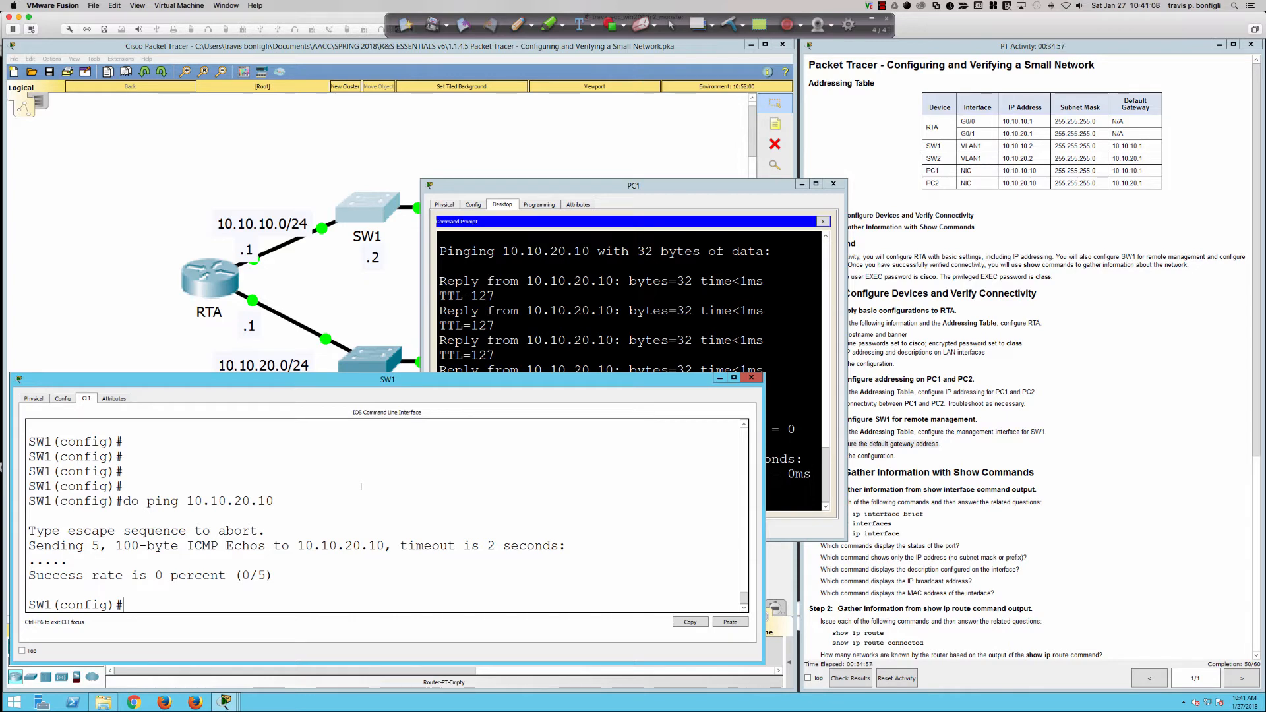
# Delete PC1's default gateway and ping 10.10.20.10 from PC1, which times out.
pyautogui.click(671, 252)
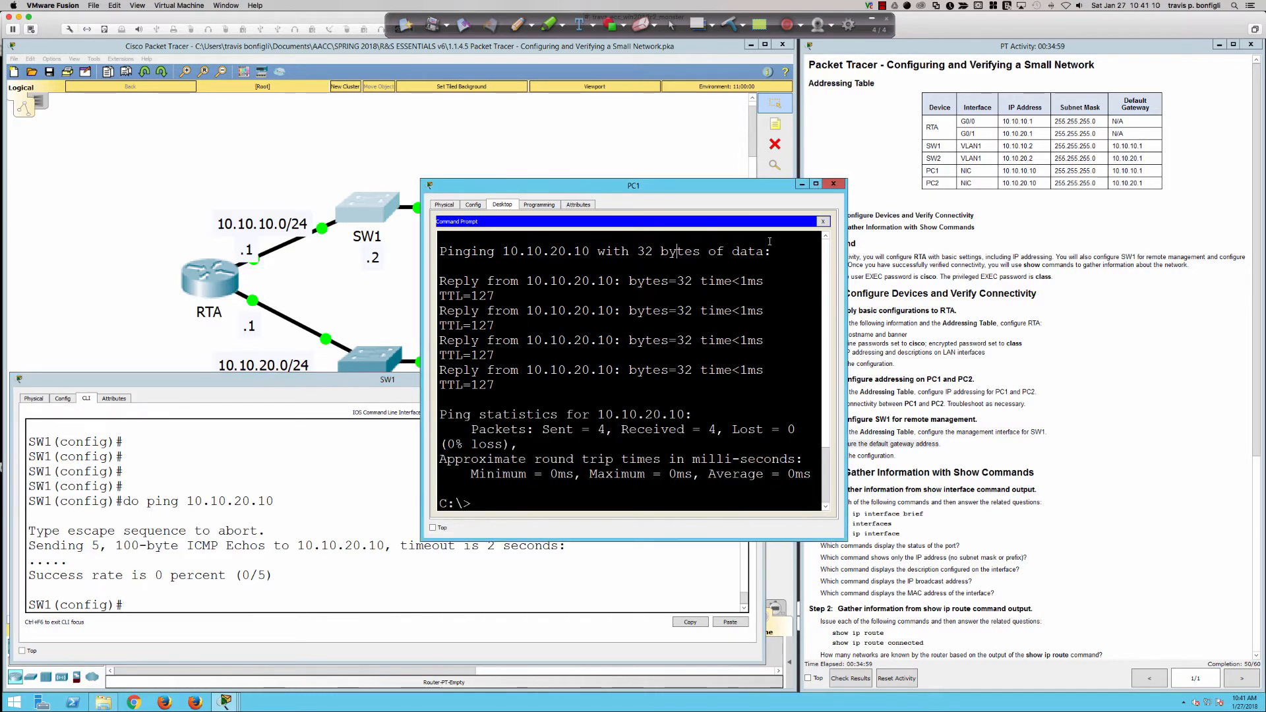
pyautogui.click(823, 221)
pyautogui.click(488, 238)
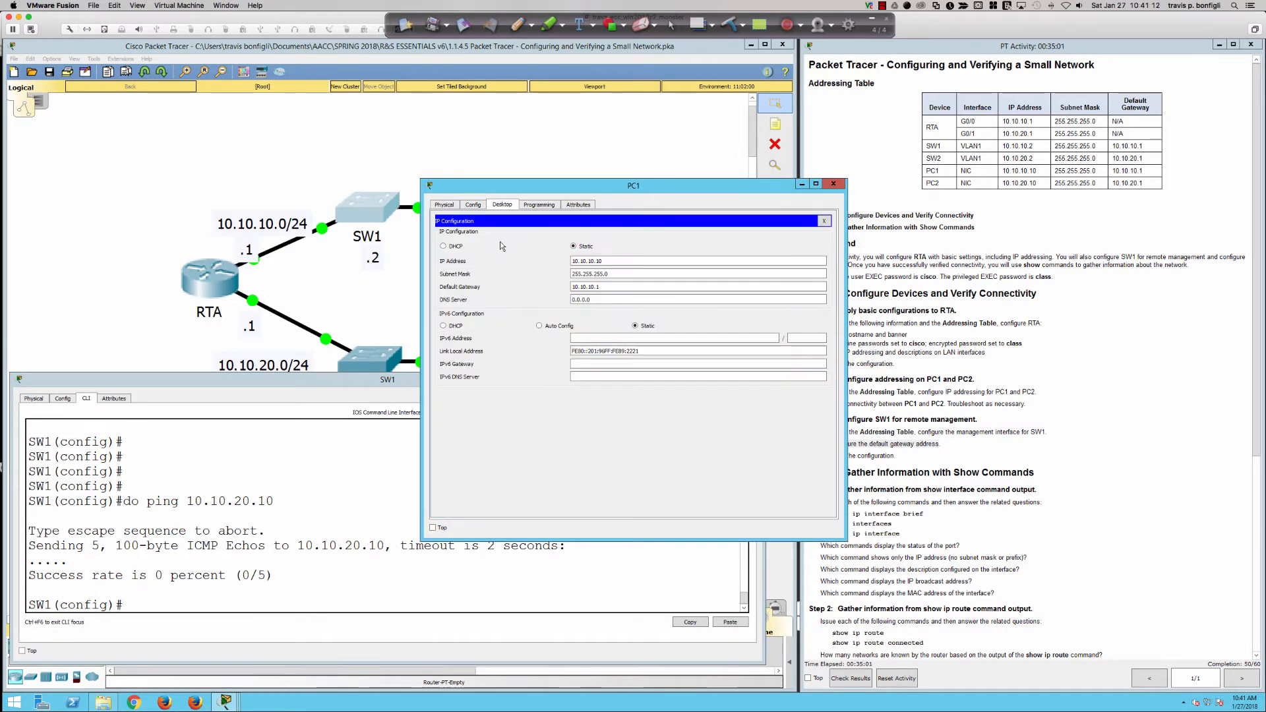
pyautogui.doubleClick(604, 285)
pyautogui.click(823, 221)
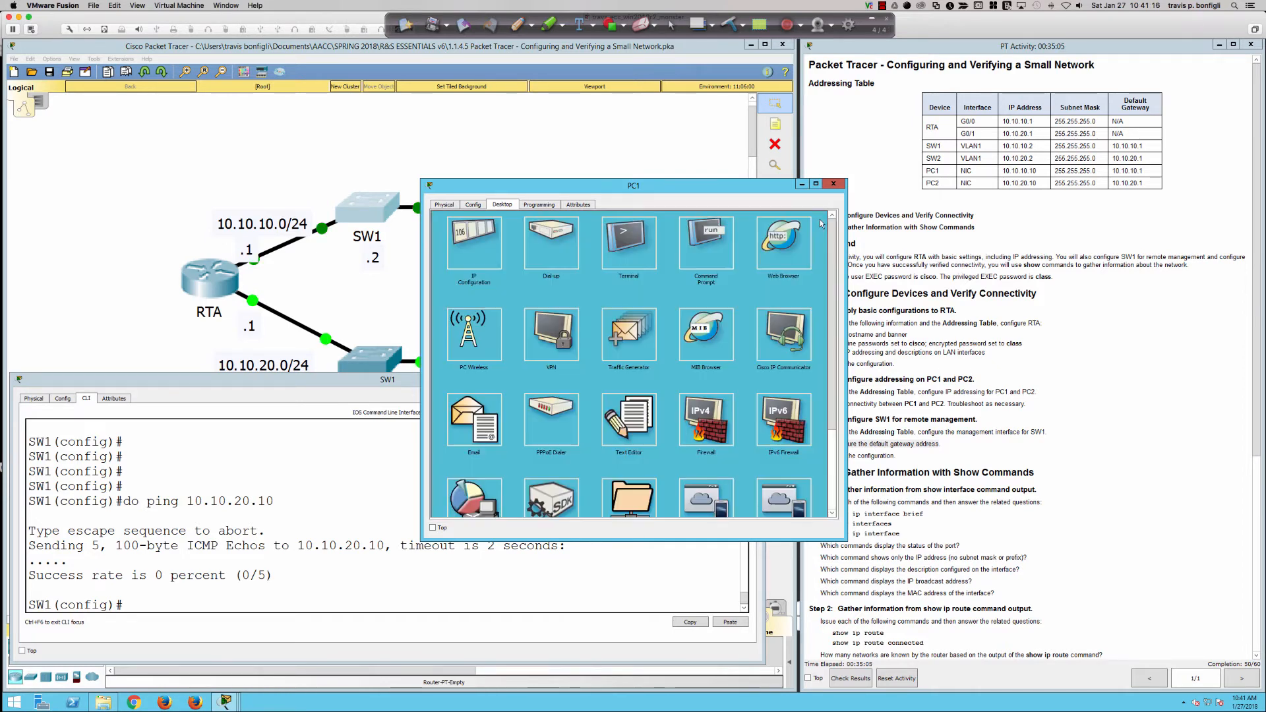
pyautogui.click(715, 254)
pyautogui.press('Up')
pyautogui.press('Return')
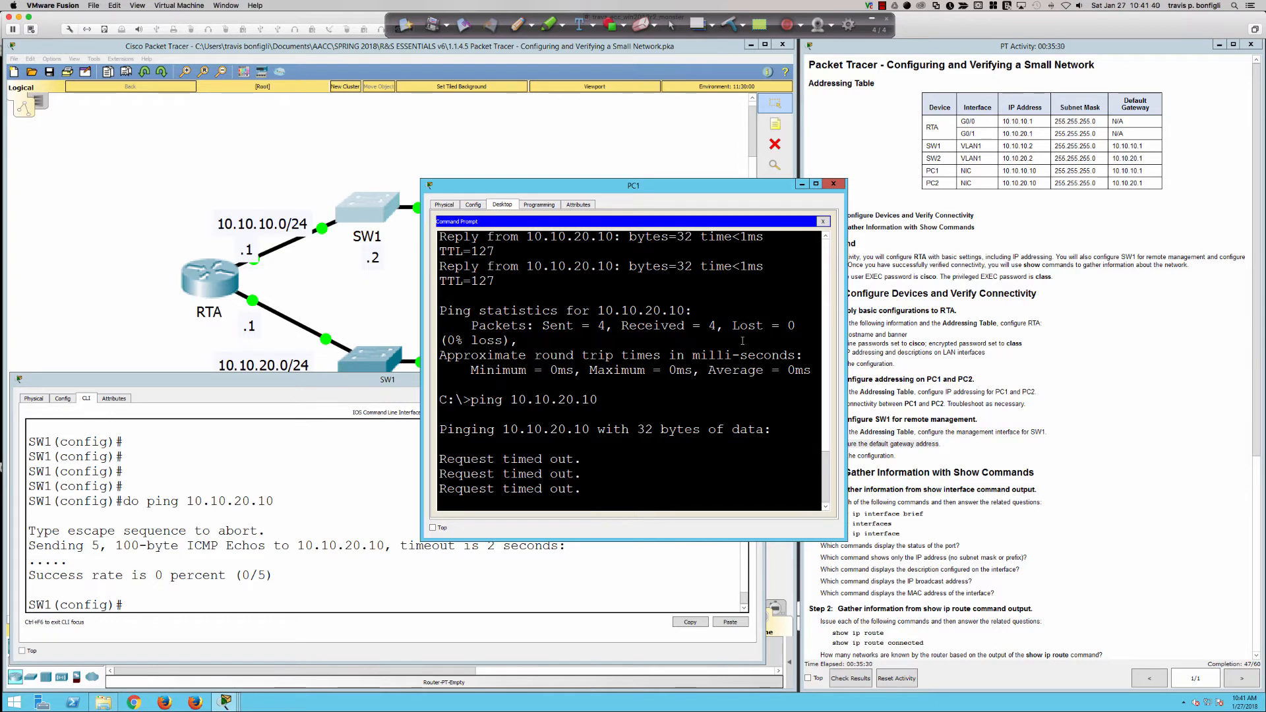
# Rerun the 10.10.20.10 pings on SW1 (0/5) and PC1 (100% loss).
pyautogui.click(601, 565)
pyautogui.press('Up')
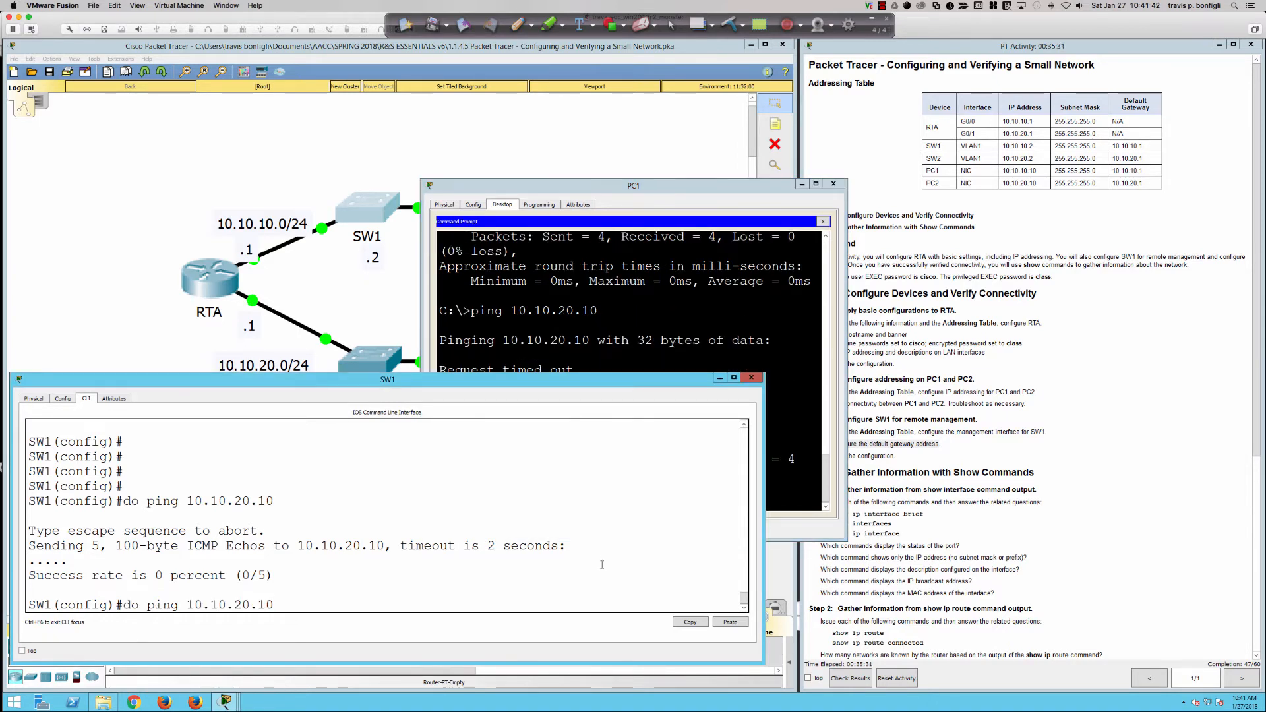
pyautogui.press('Return')
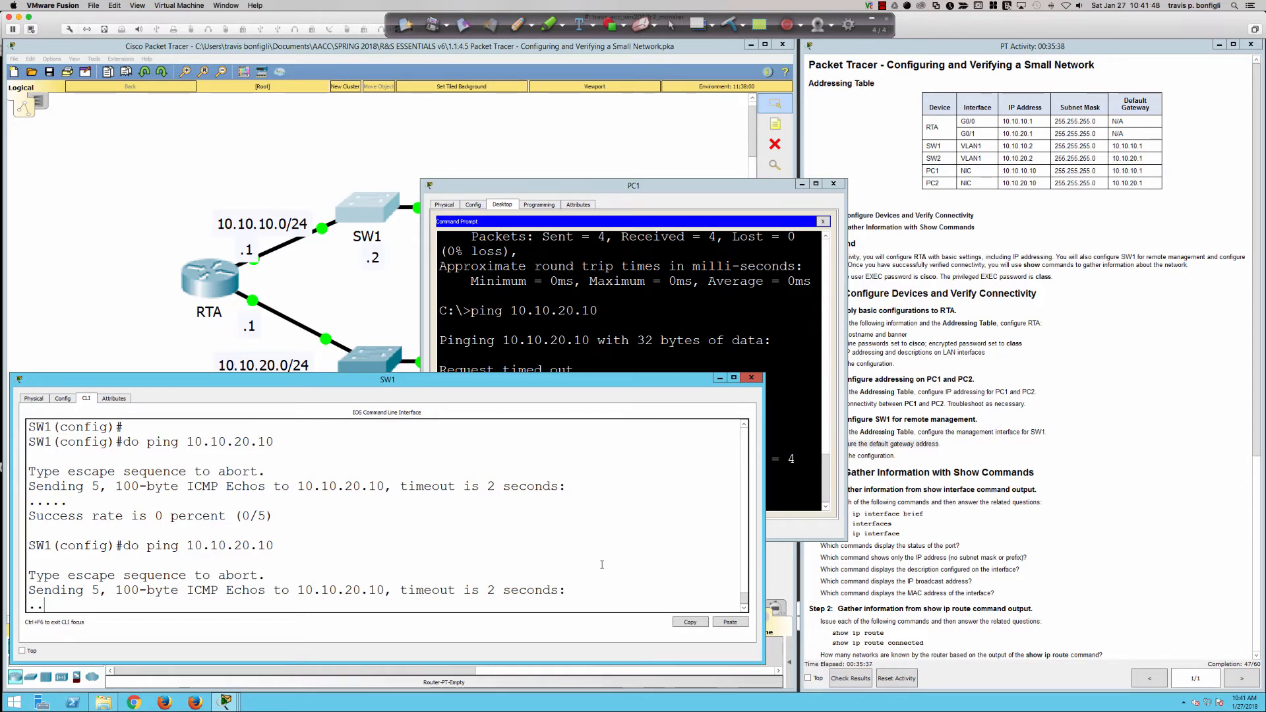
pyautogui.click(779, 296)
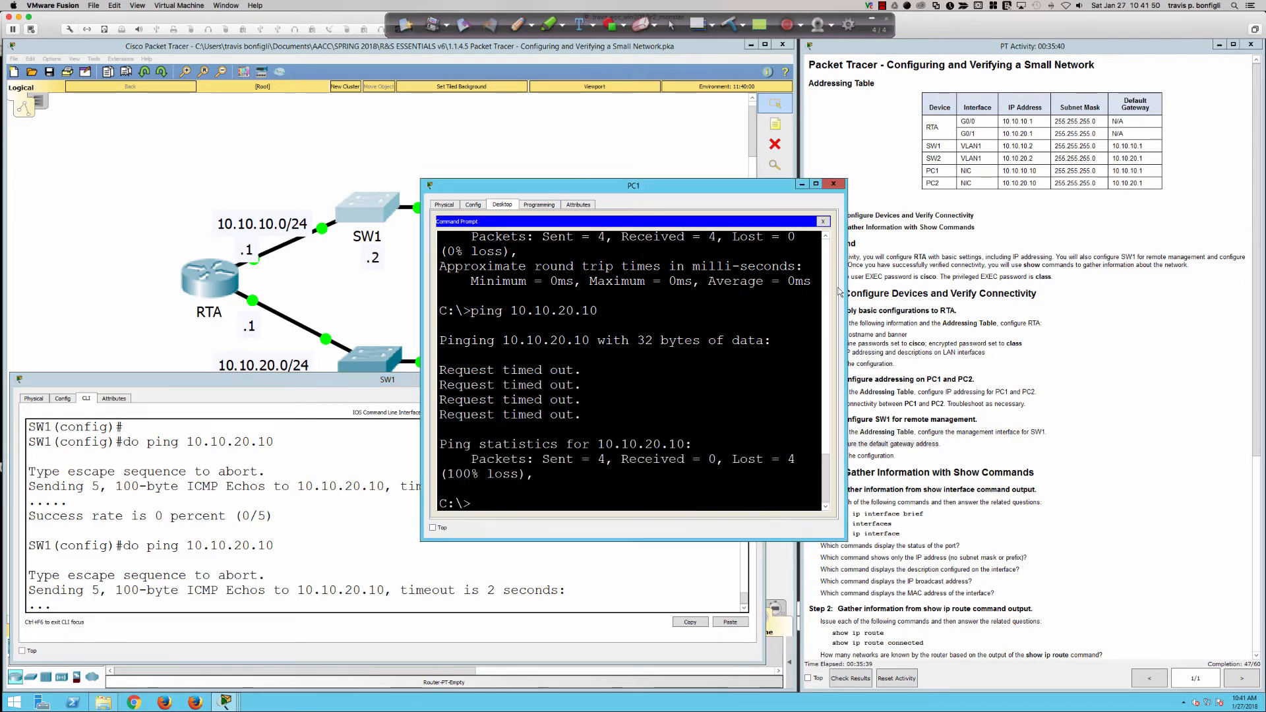
pyautogui.press('Up')
pyautogui.press('Return')
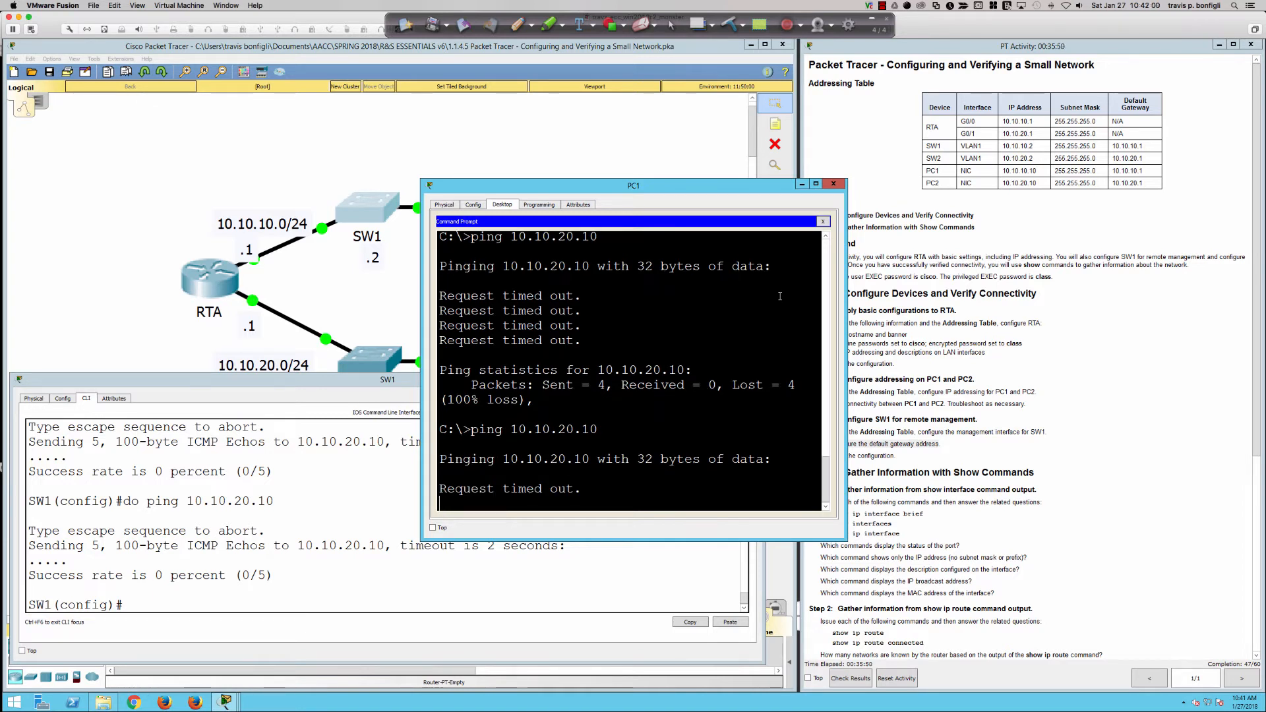
# Set PC1's default gateway back to 10.10.10.1.
pyautogui.click(822, 221)
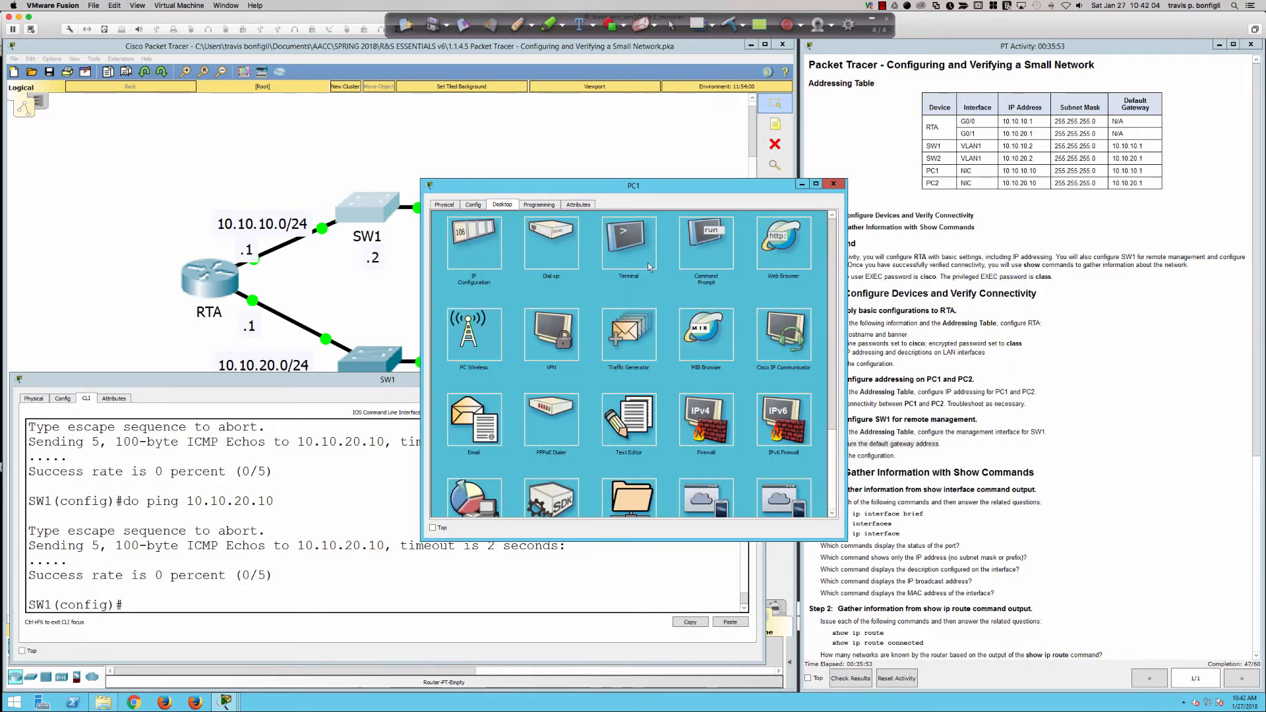
pyautogui.click(497, 247)
pyautogui.doubleClick(607, 285)
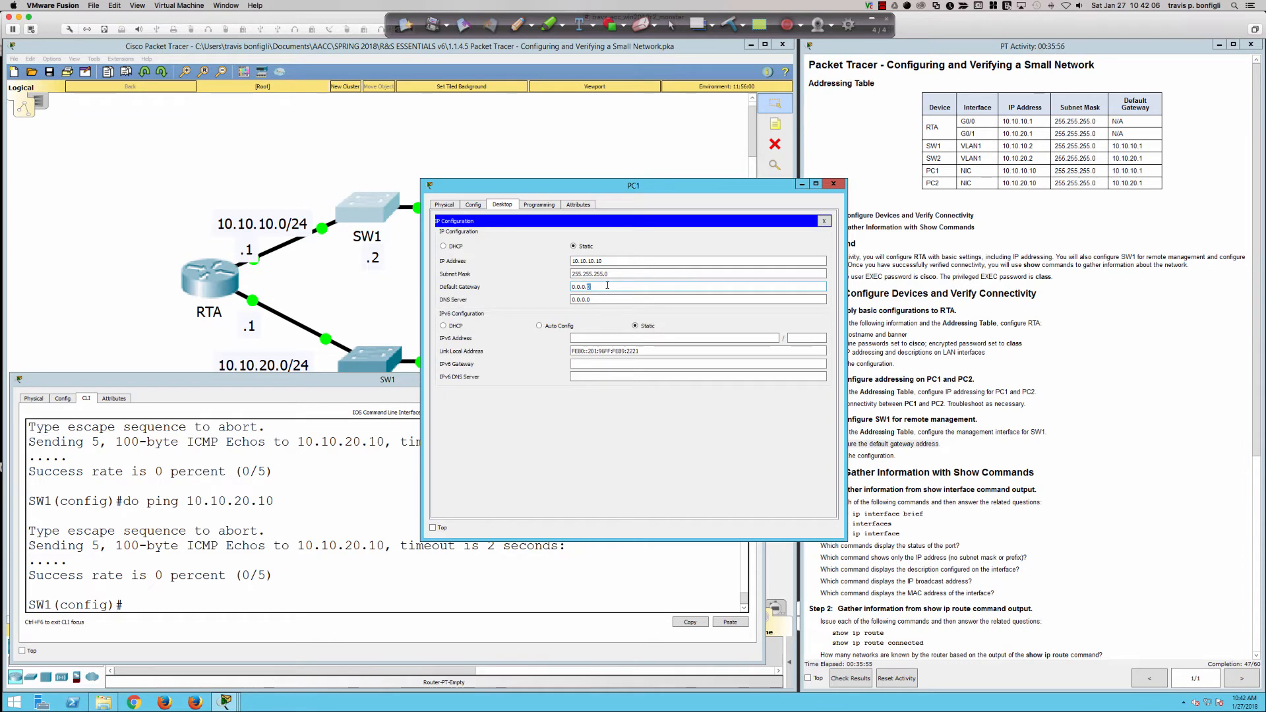
pyautogui.press('BackSpace')
pyautogui.press('BackSpace')
pyautogui.press('BackSpace')
pyautogui.press('BackSpace')
pyautogui.press('BackSpace')
pyautogui.press('BackSpace')
pyautogui.press('BackSpace')
pyautogui.write('10.10.10.1')
pyautogui.click(820, 225)
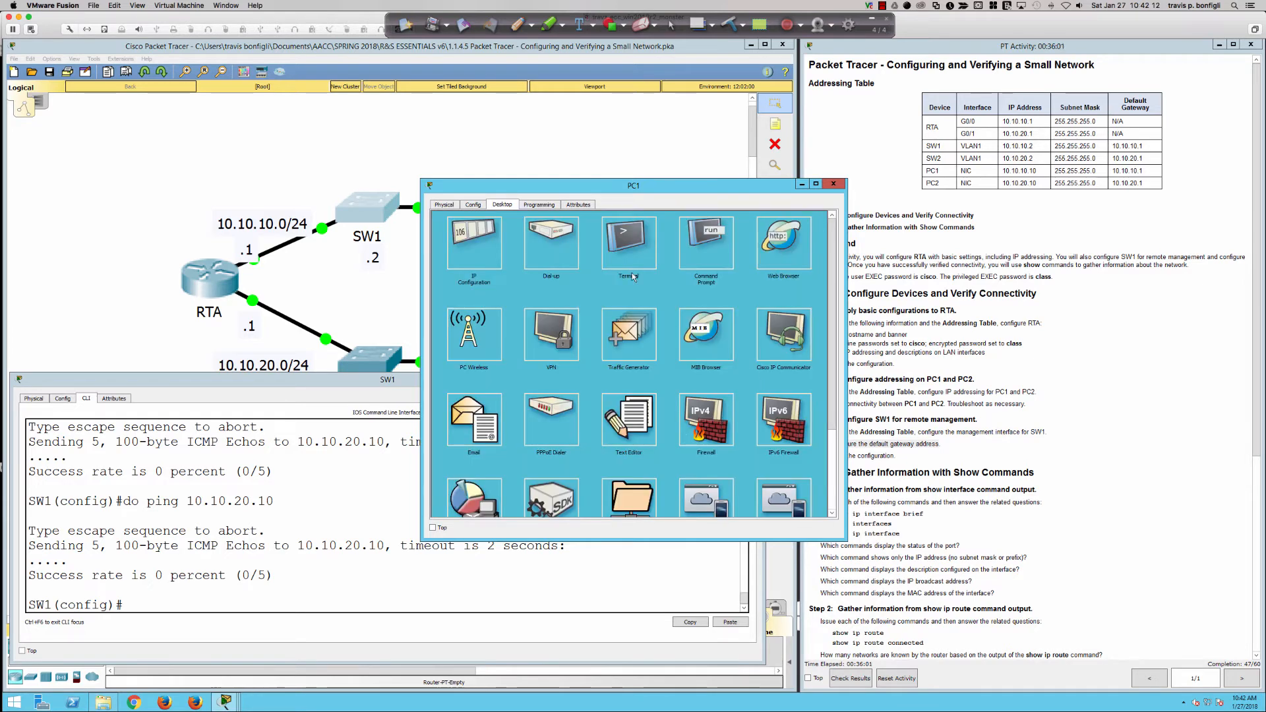
# Ping 10.10.20.10 successfully from PC1, then recall SW1's earlier ping in its CLI.
pyautogui.click(705, 243)
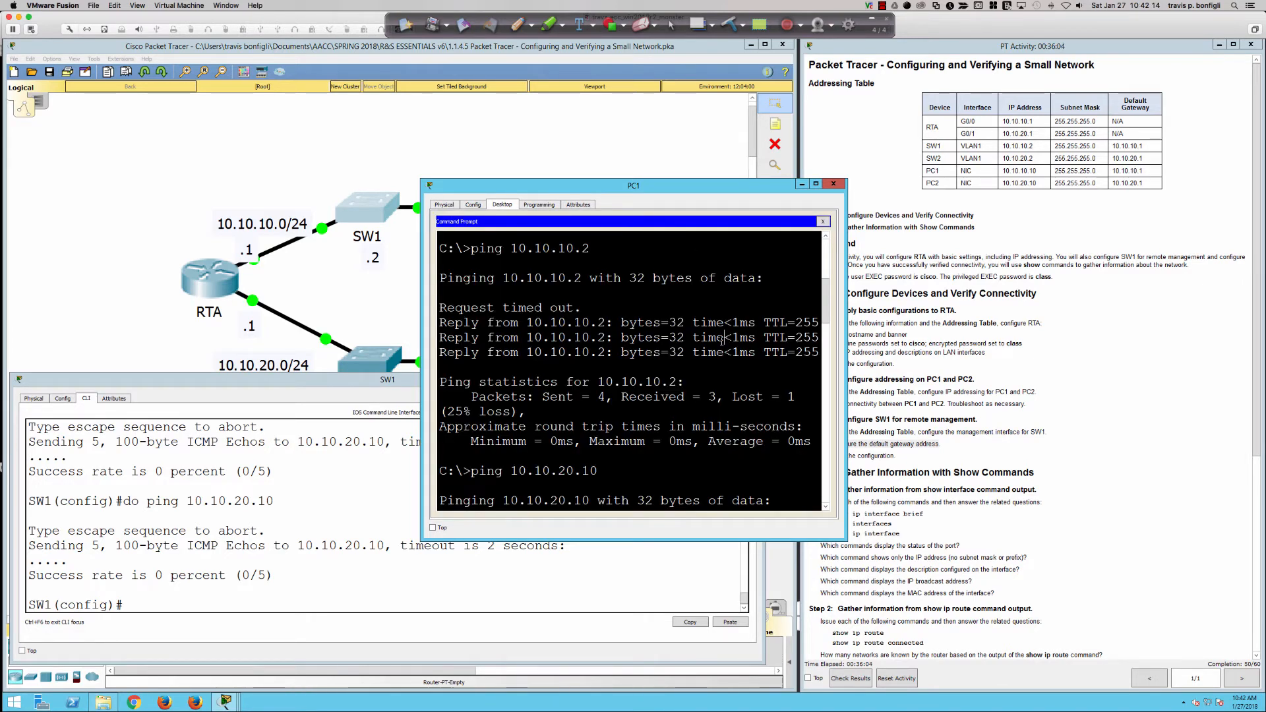
pyautogui.click(721, 341)
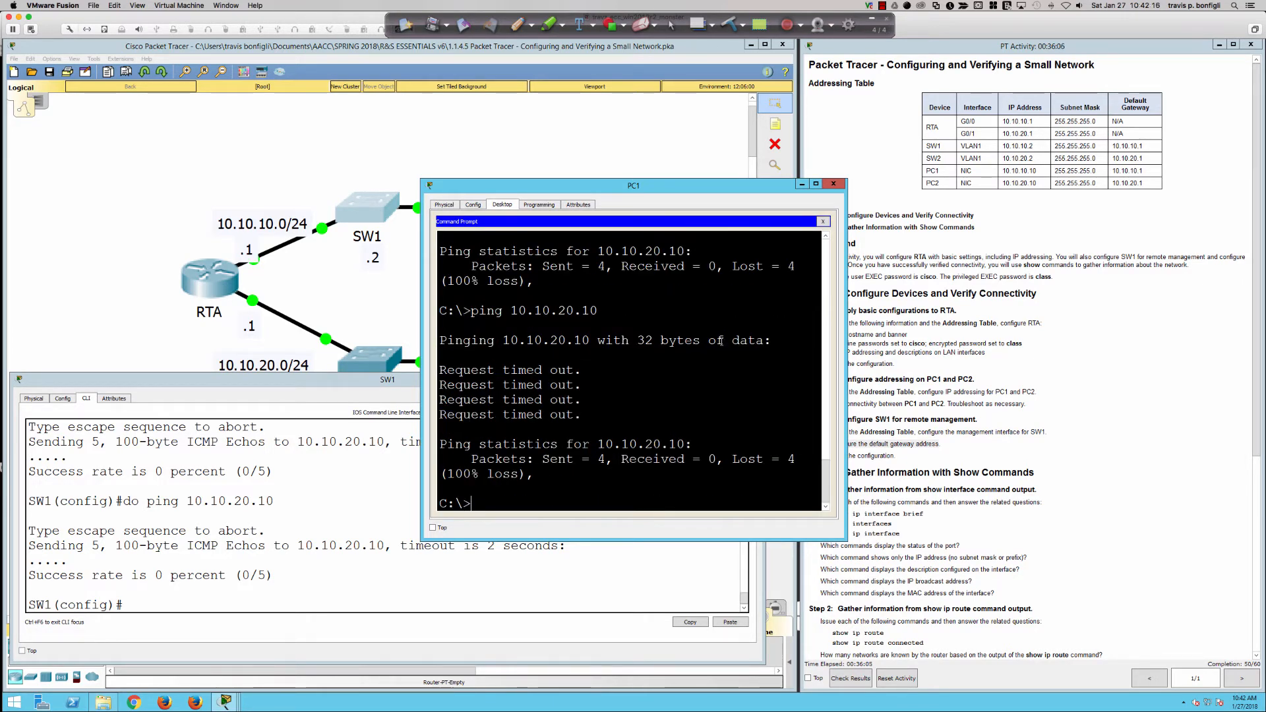
pyautogui.press('Up')
pyautogui.press('Return')
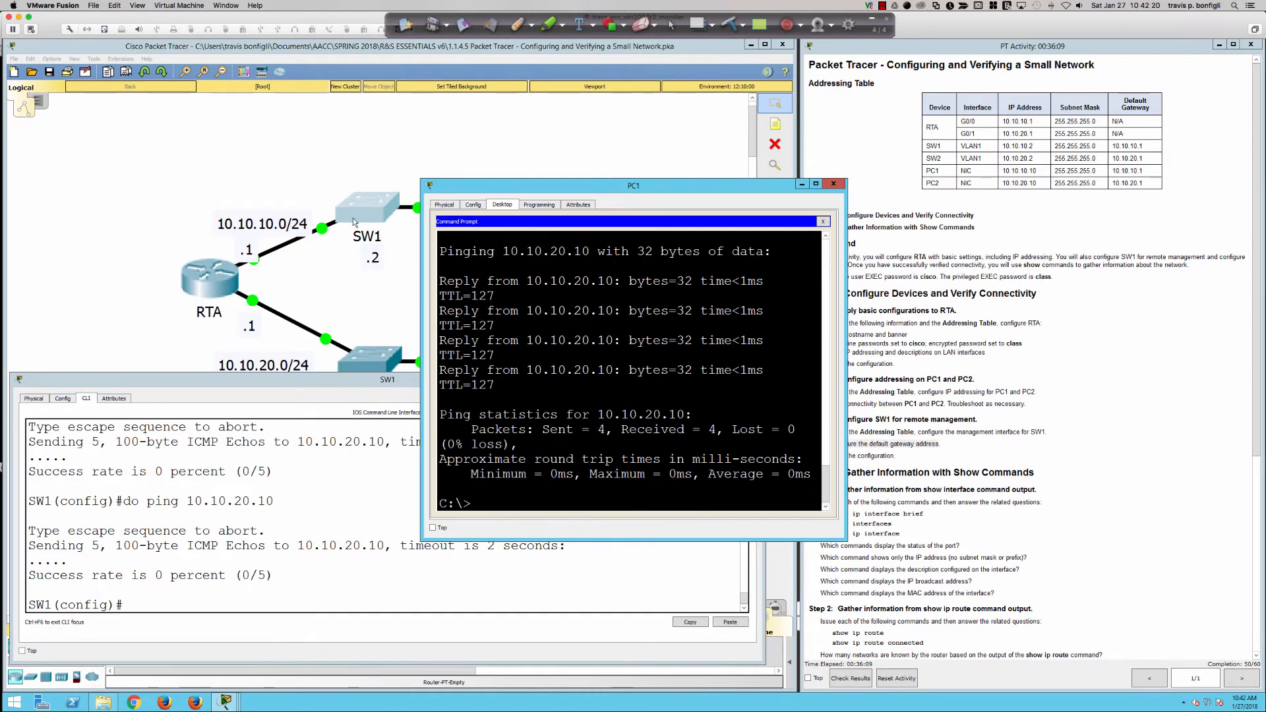
pyautogui.click(320, 508)
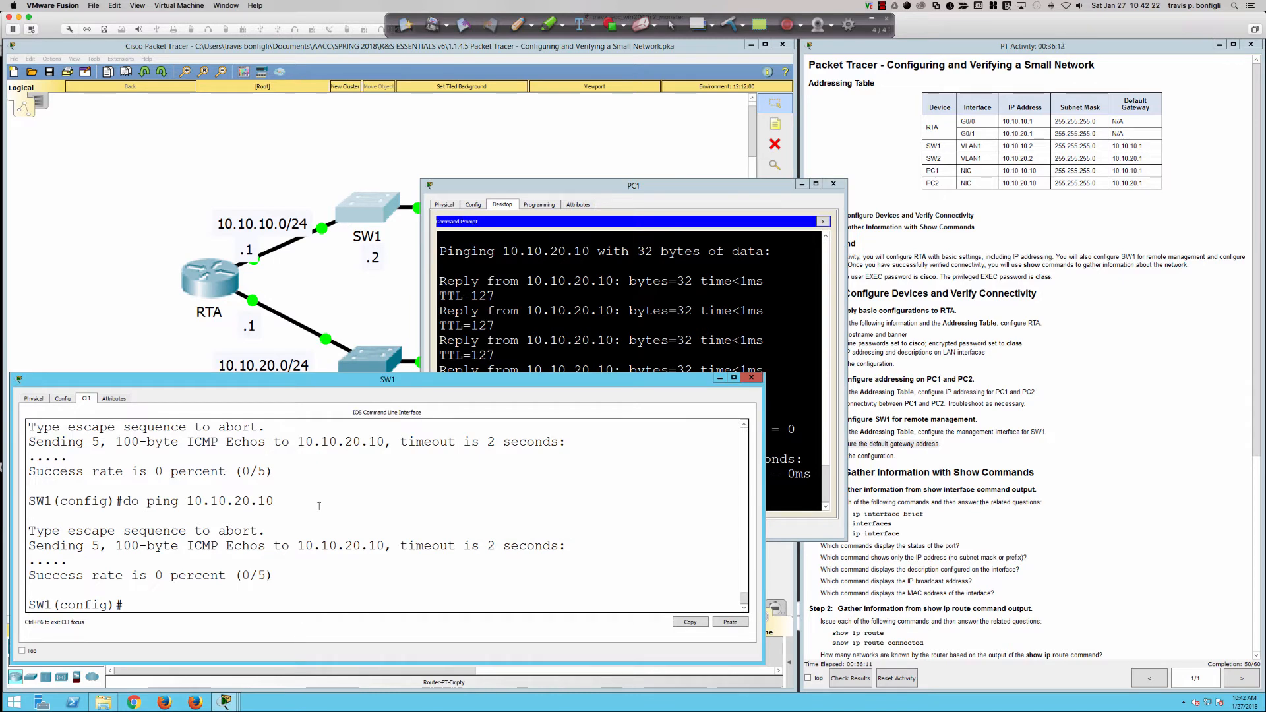
pyautogui.press('Up')
# Rerun SW1's ping to 10.10.20.10 and bring the topology forward with a clean pen.
pyautogui.press('Return')
pyautogui.click(459, 105)
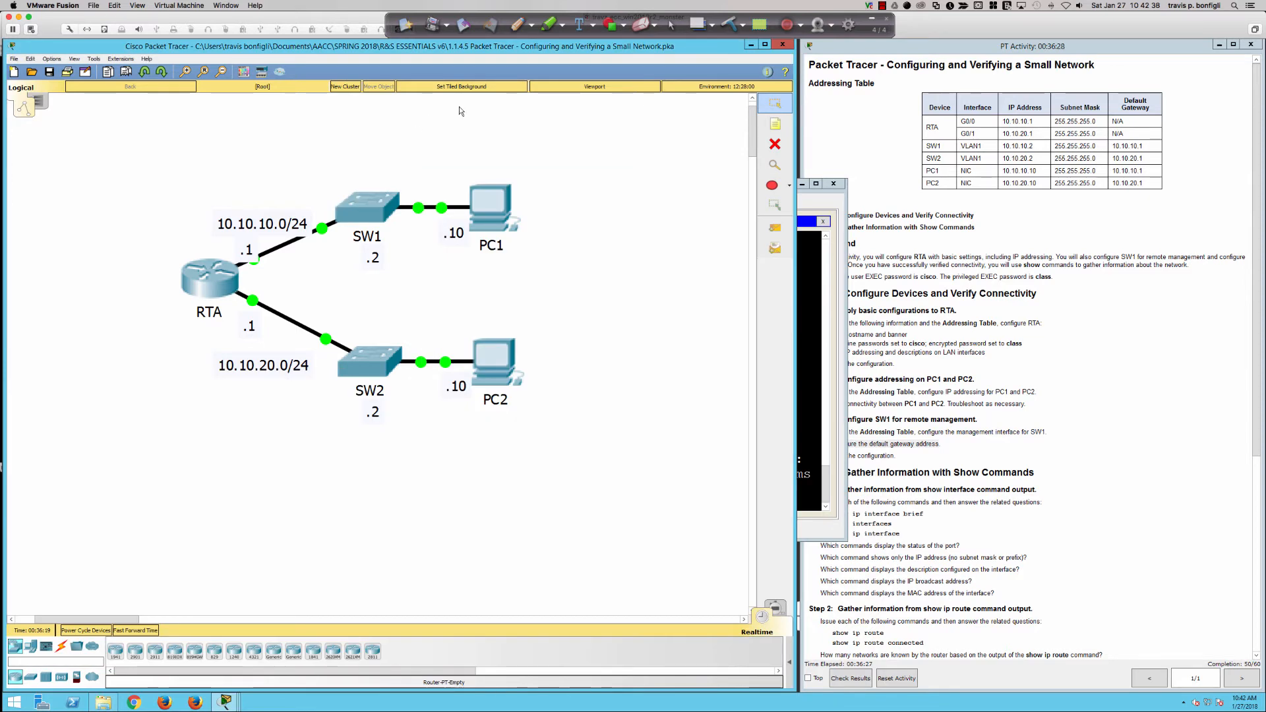
pyautogui.click(518, 25)
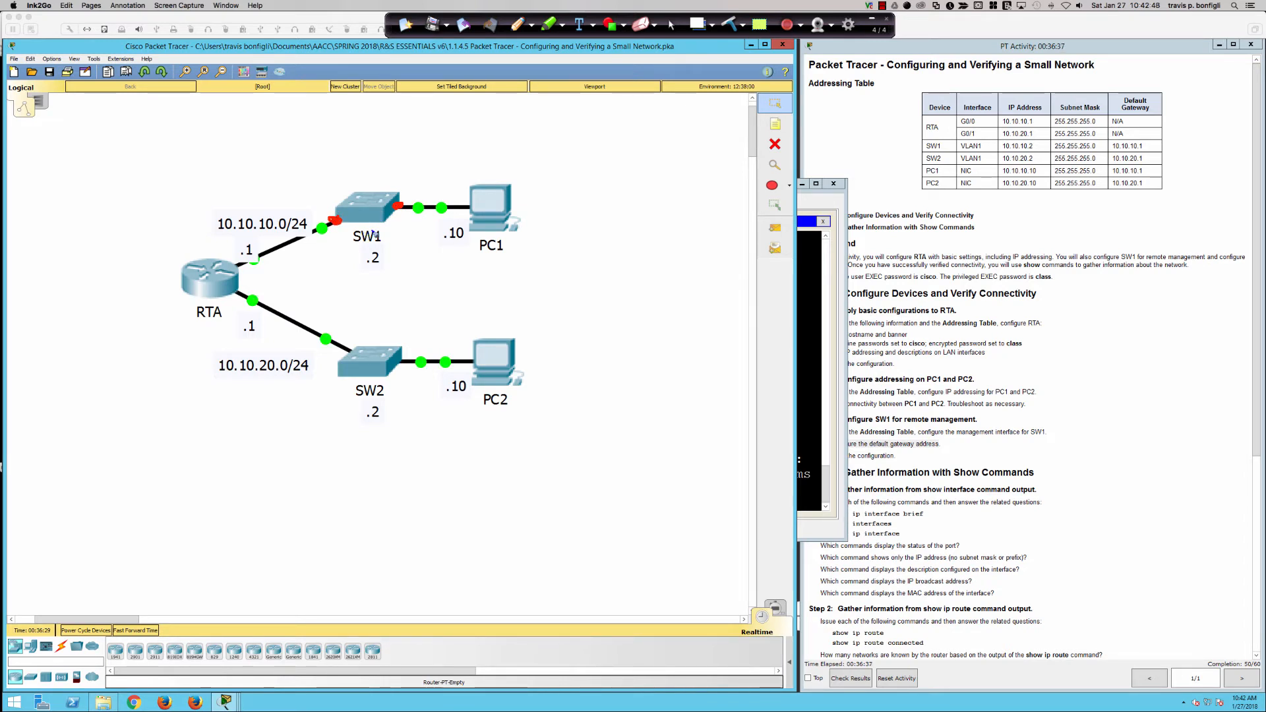
pyautogui.click(730, 25)
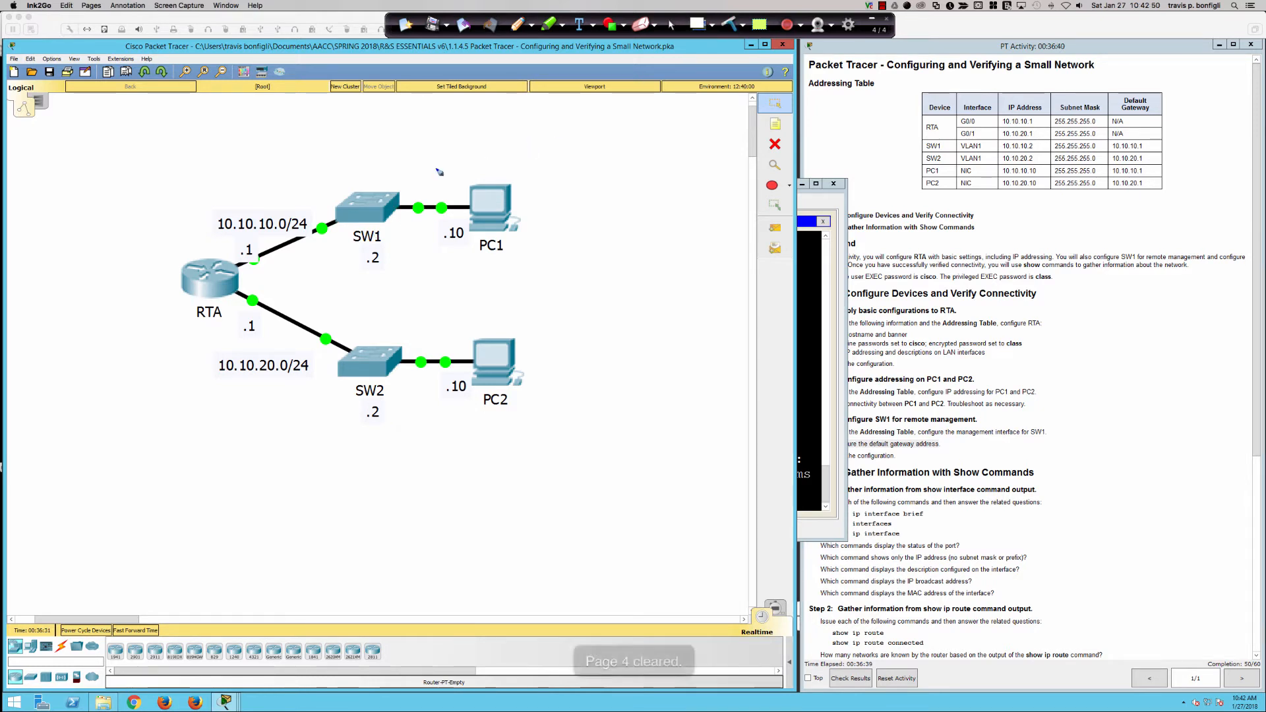
# Sketch the route from SW1 through RTA to PC2, circle 10.10.10.0/24, then erase all ink.
pyautogui.moveTo(366, 202); pyautogui.dragTo(474, 185)
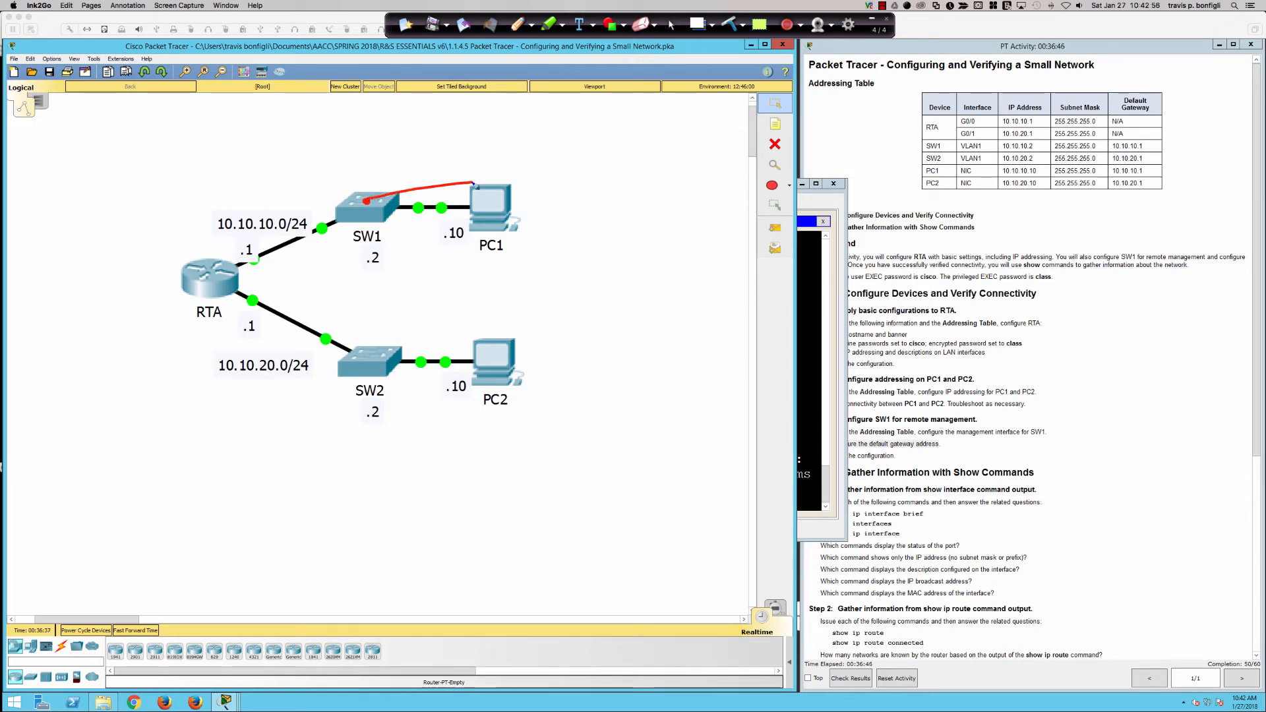
pyautogui.click(729, 25)
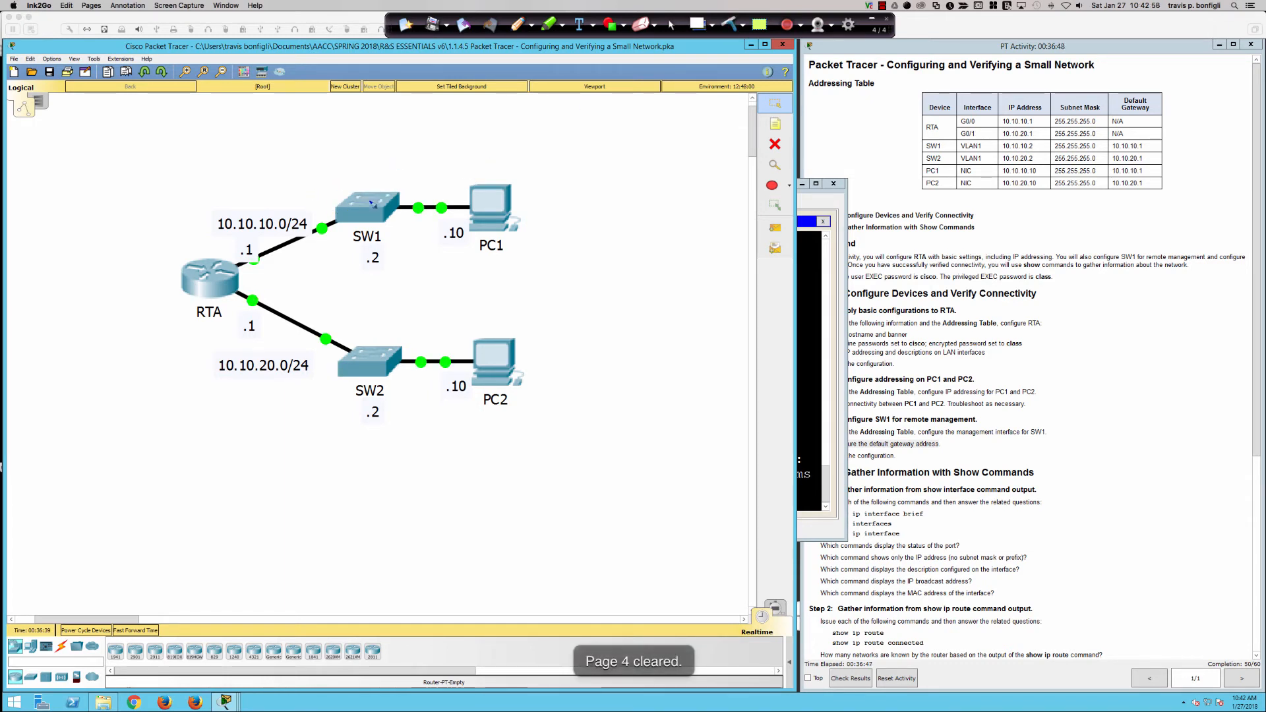
pyautogui.click(367, 201)
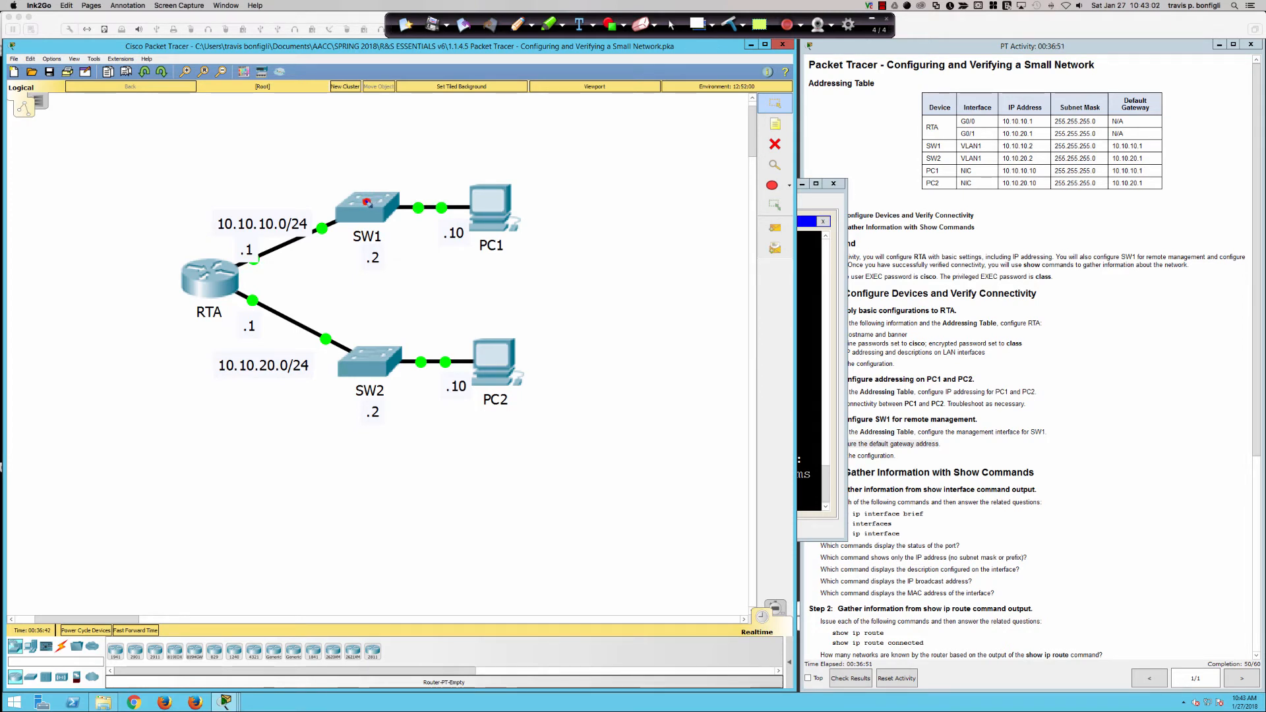
pyautogui.moveTo(366, 202)
pyautogui.mouseDown()
pyautogui.moveTo(243, 258)
pyautogui.moveTo(307, 323)
pyautogui.moveTo(457, 334)
pyautogui.mouseUp()
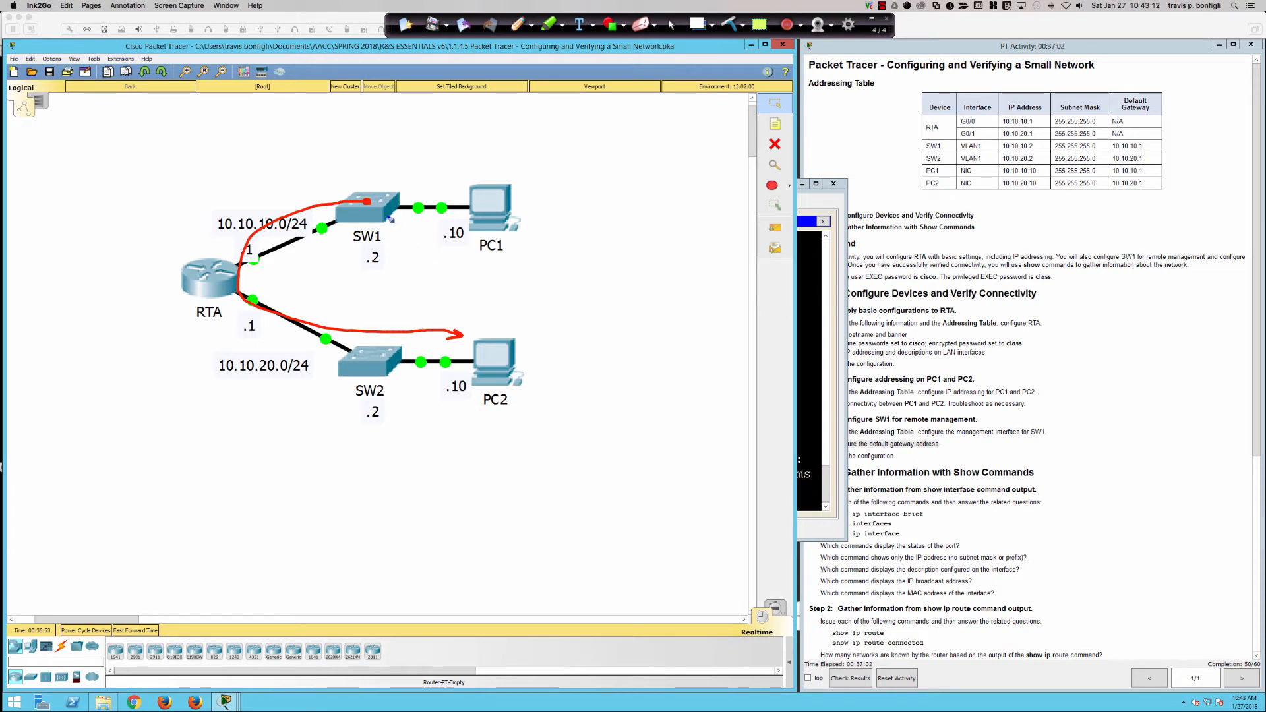
pyautogui.moveTo(264, 205)
pyautogui.mouseDown()
pyautogui.moveTo(198, 244)
pyautogui.moveTo(319, 237)
pyautogui.moveTo(265, 204)
pyautogui.mouseUp()
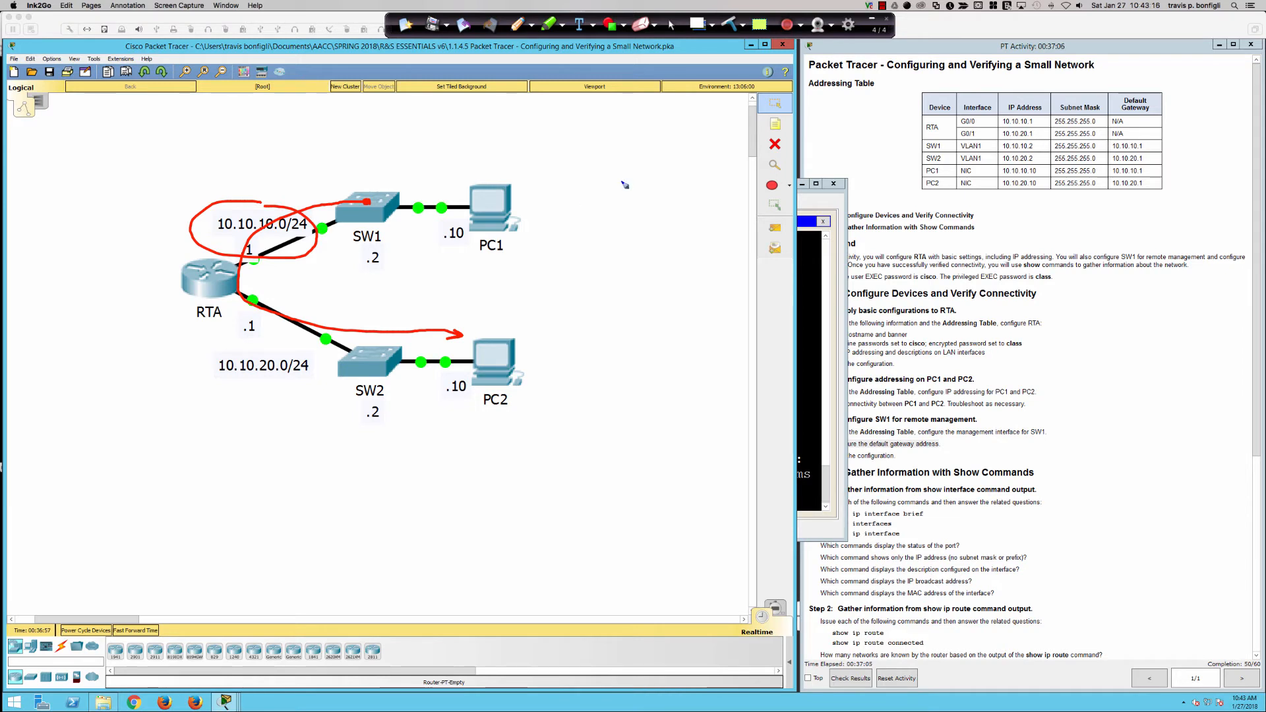
pyautogui.click(729, 25)
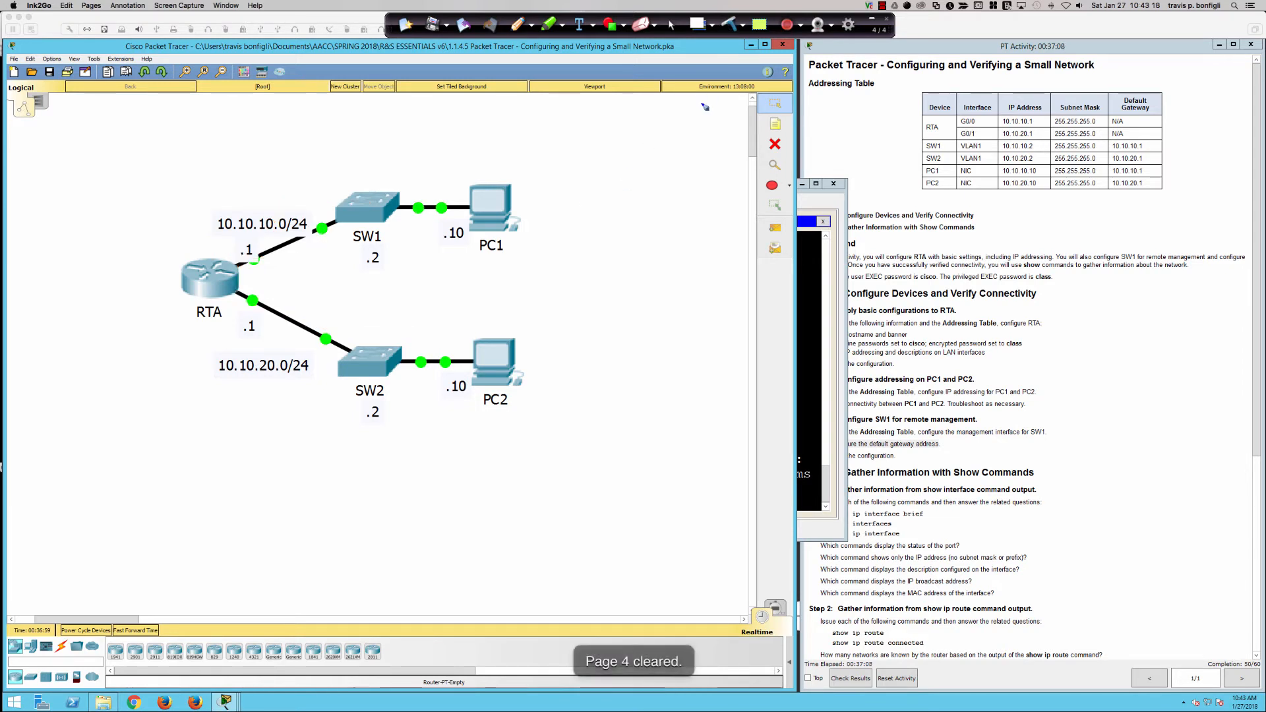
pyautogui.click(672, 25)
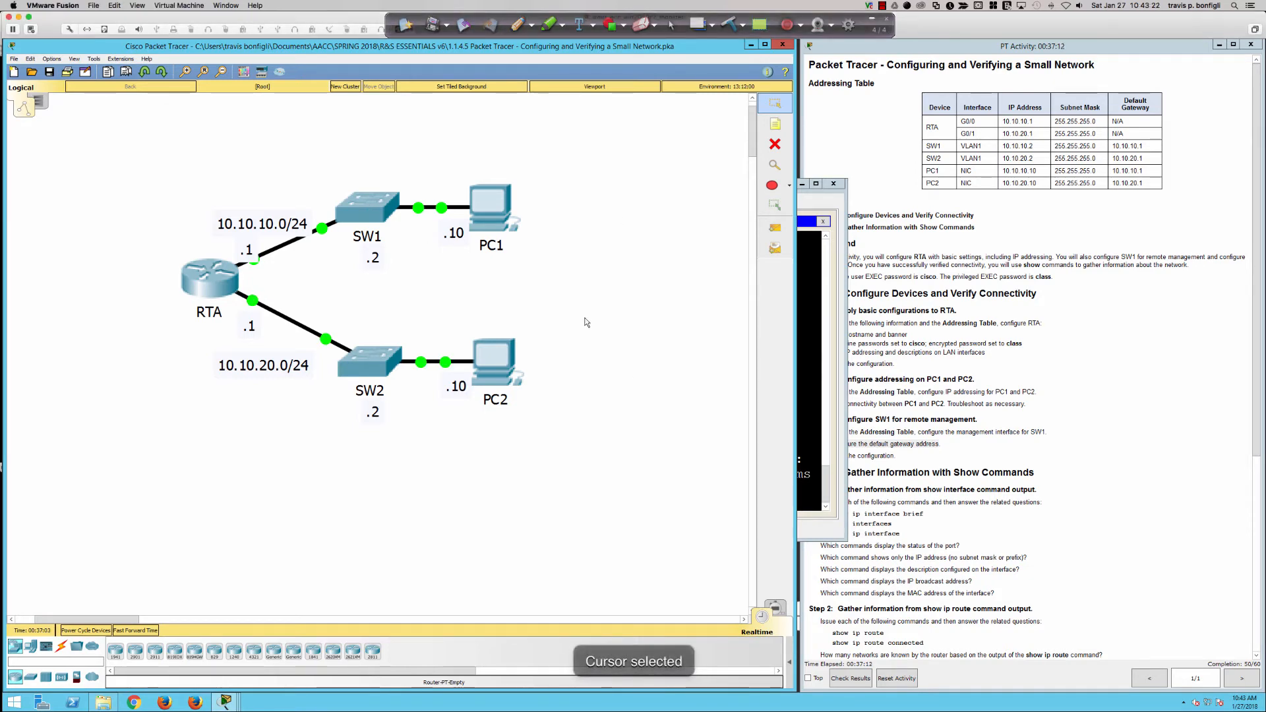
# Set SW1's default gateway to 10.10.10.1 with ip default-gateway.
pyautogui.click(366, 208)
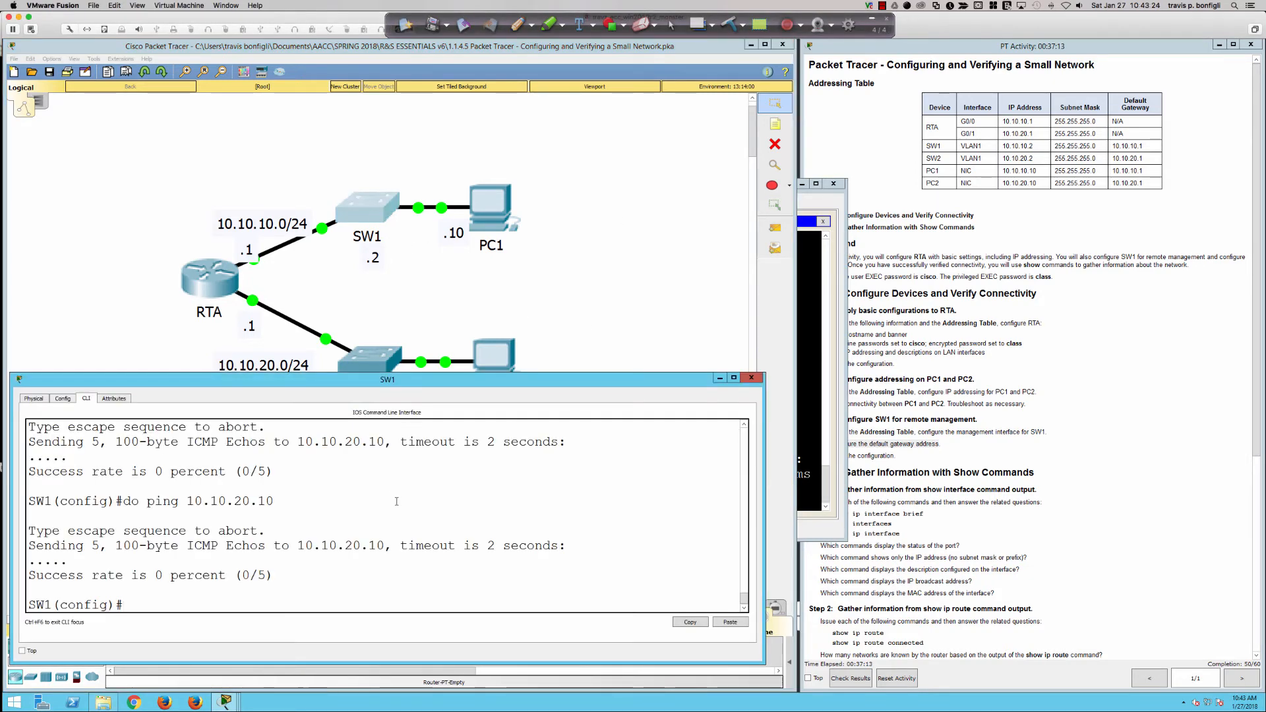
pyautogui.write('ip def')
pyautogui.press('Tab')
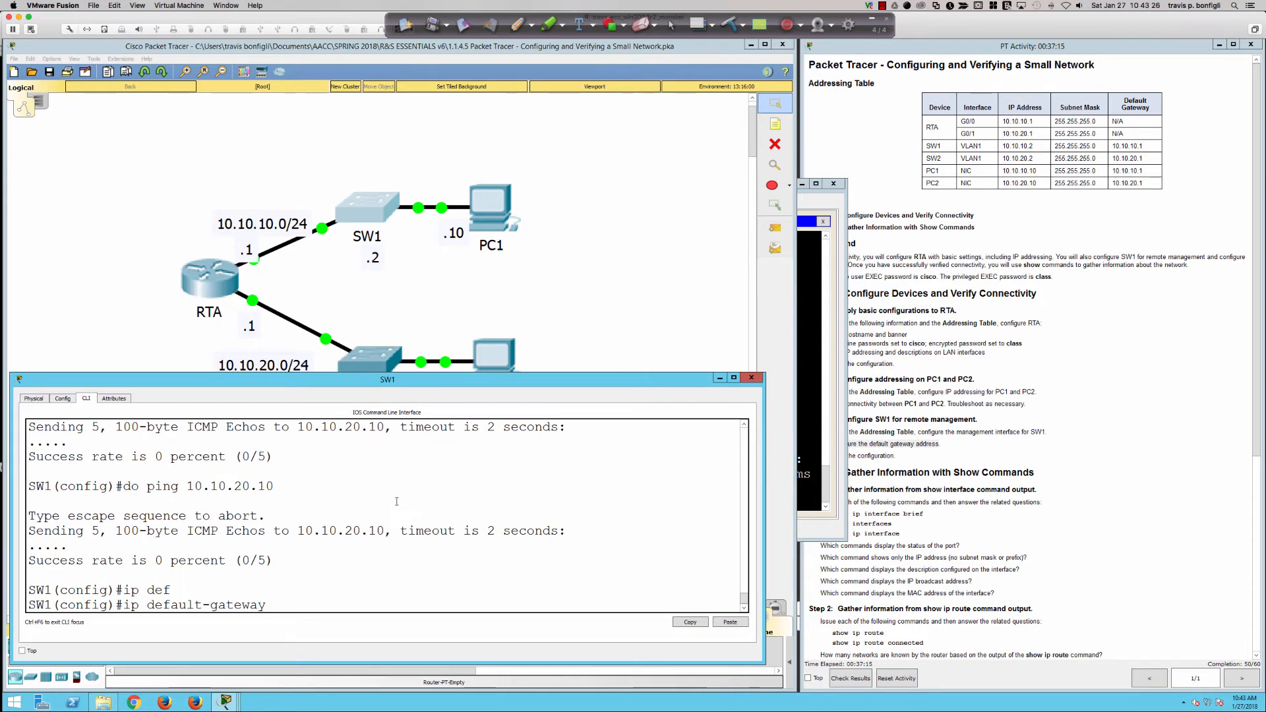
pyautogui.write('10.10.10.1')
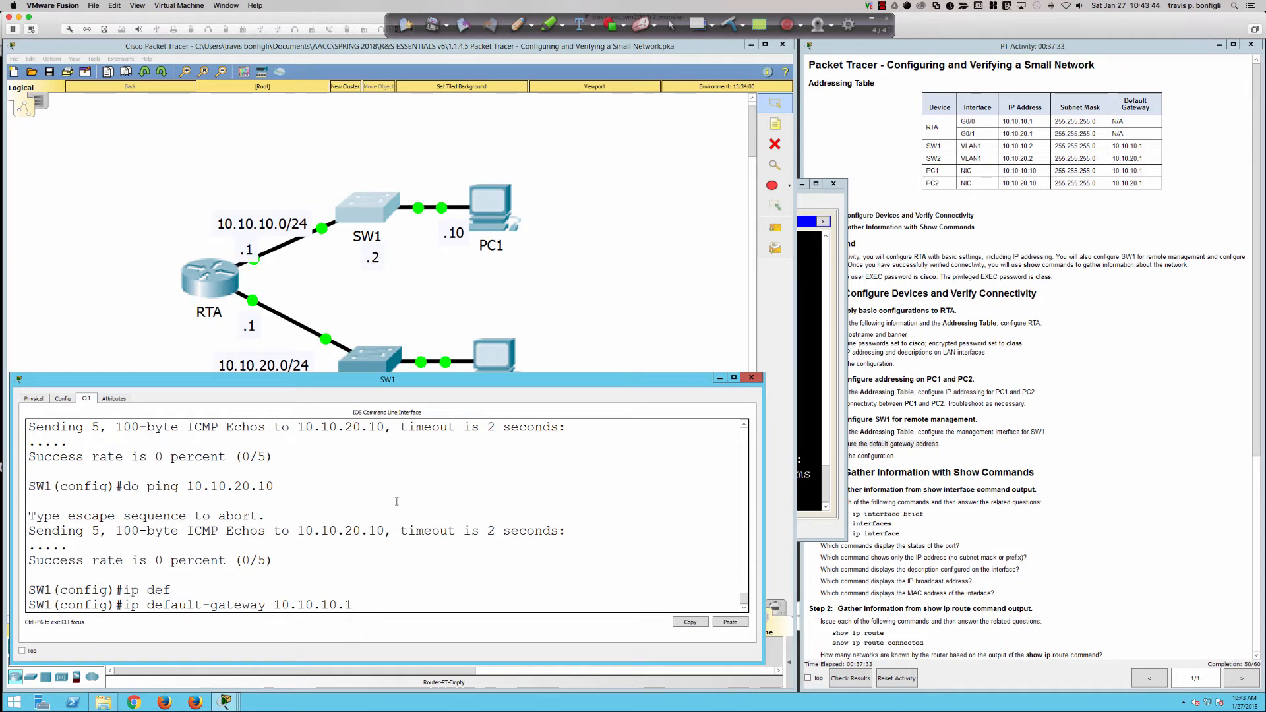
pyautogui.press('Return')
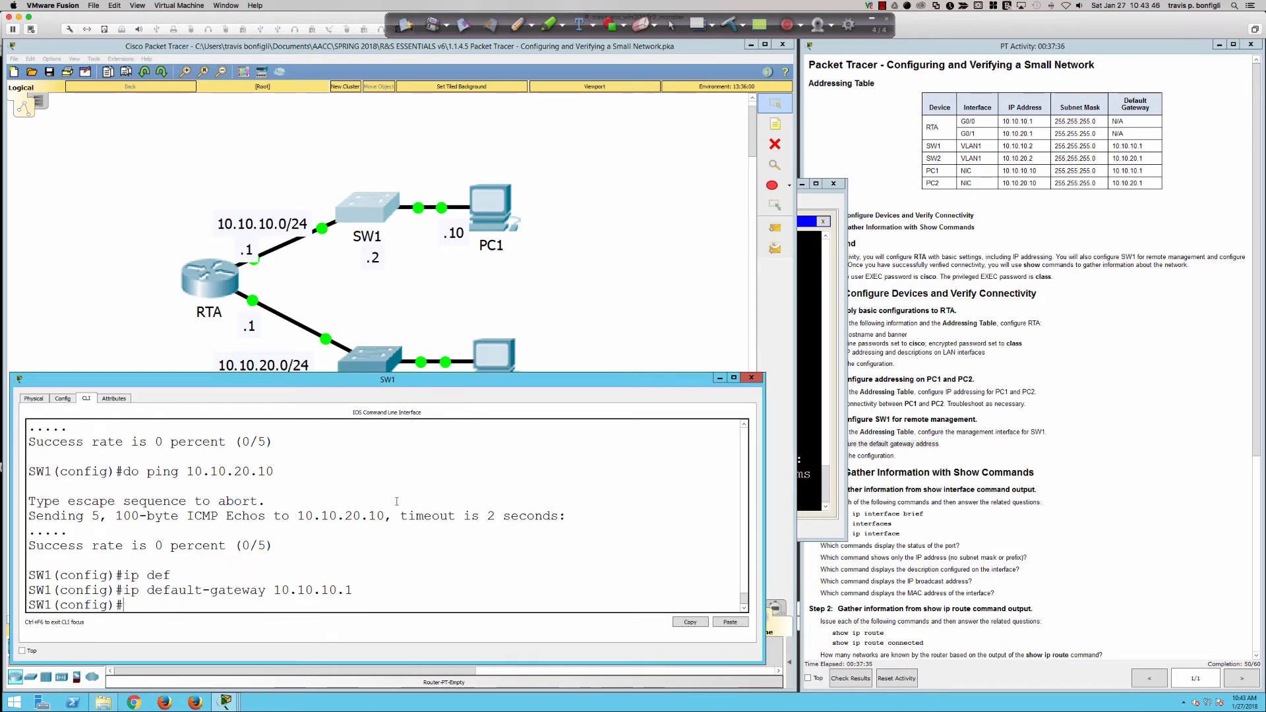
# Rerun SW1's ping to 10.10.20.10 until it reaches 100 percent success.
pyautogui.press('Up')
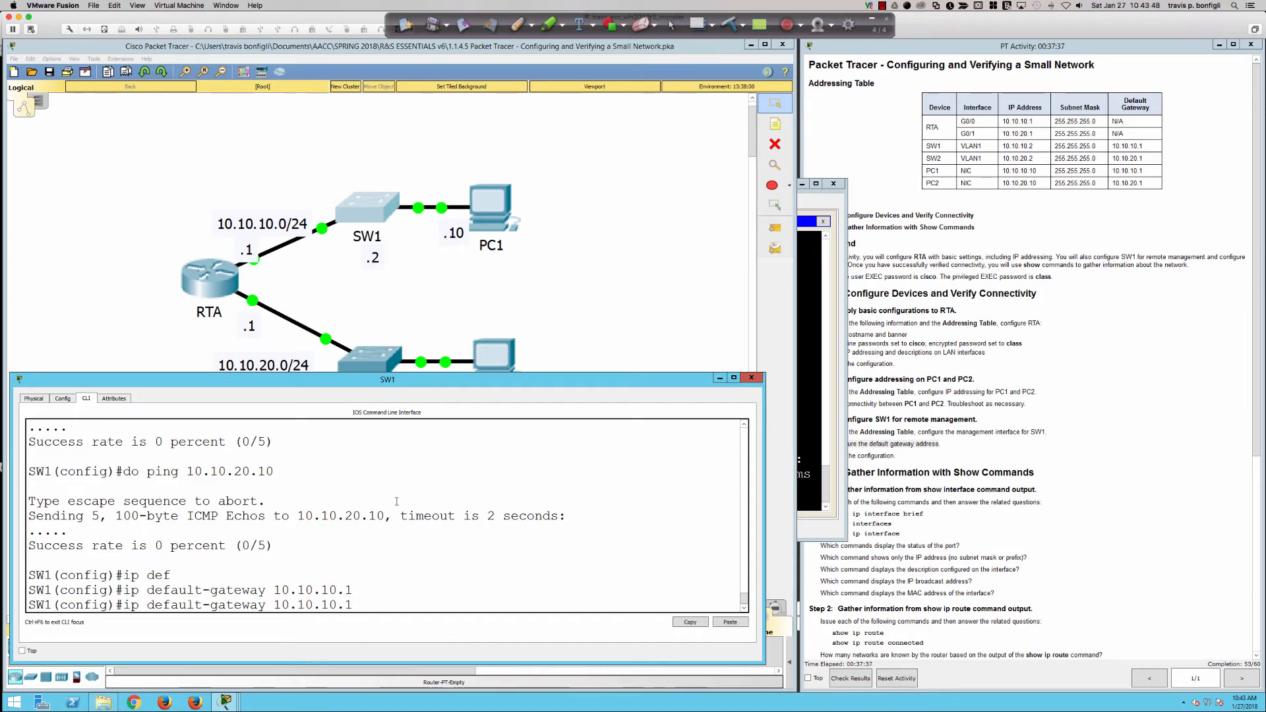
pyautogui.press('Up')
pyautogui.press('Up')
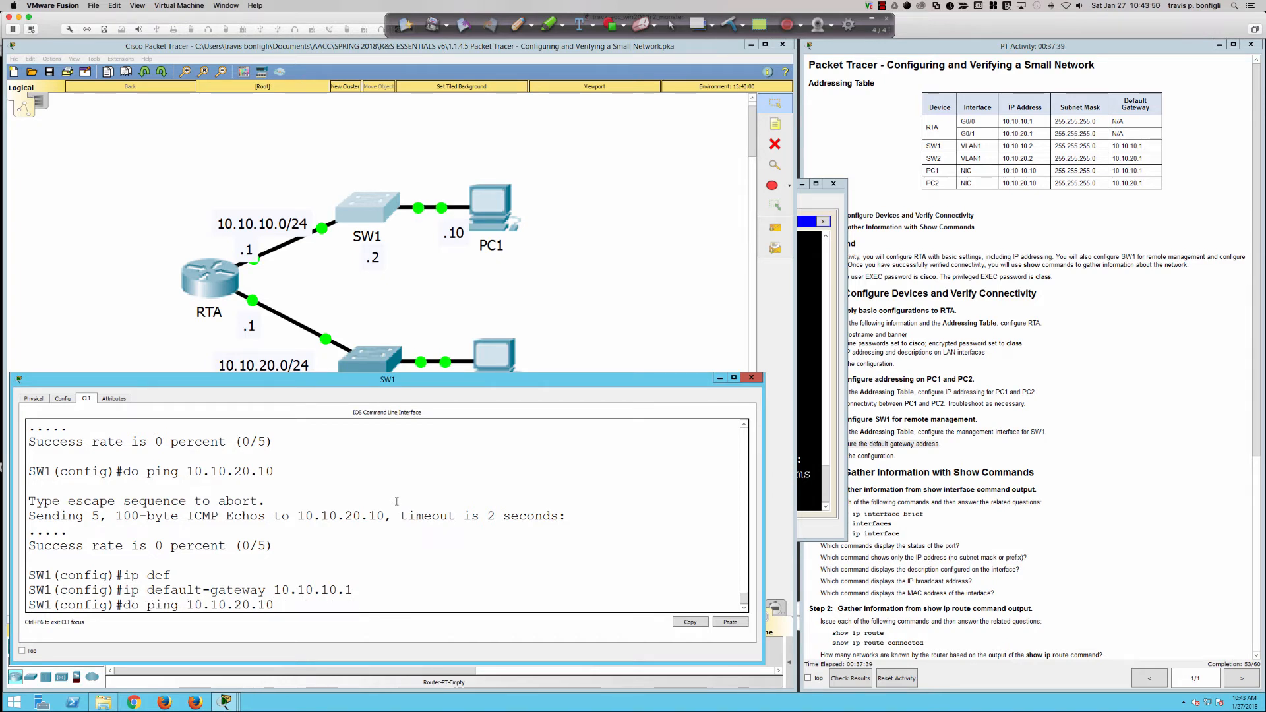
pyautogui.press('Return')
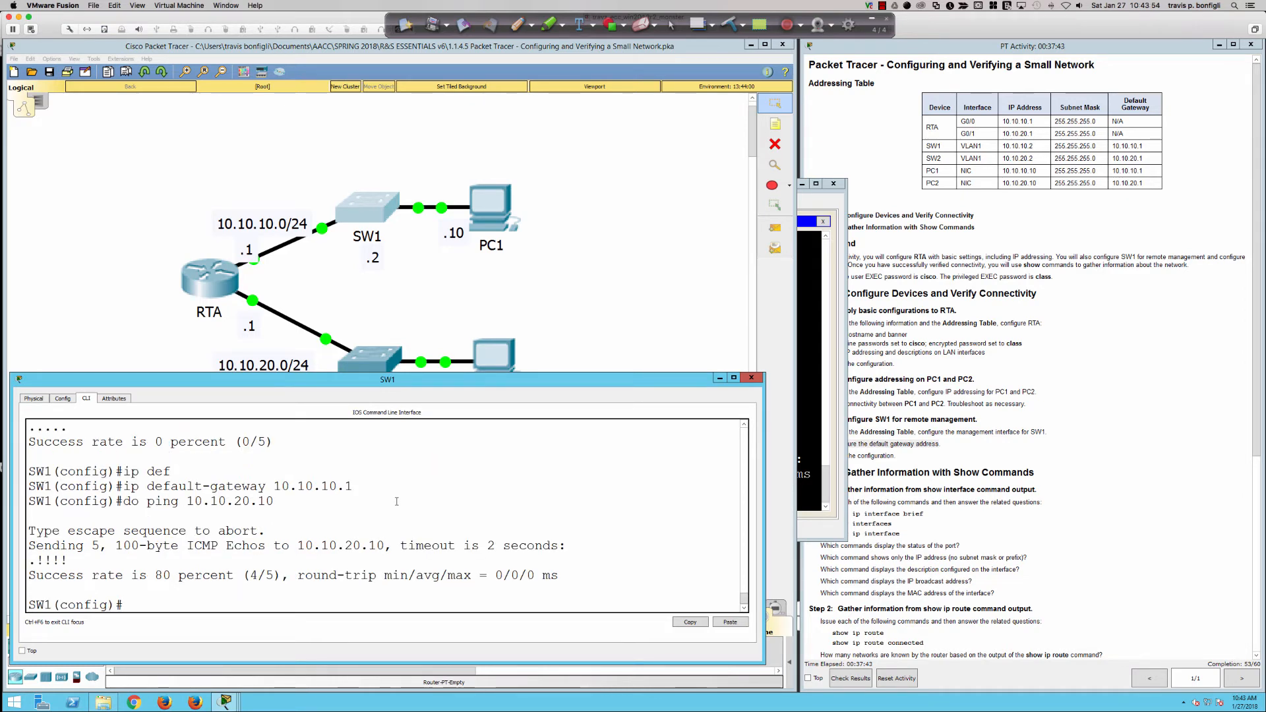
pyautogui.press('Up')
pyautogui.press('Return')
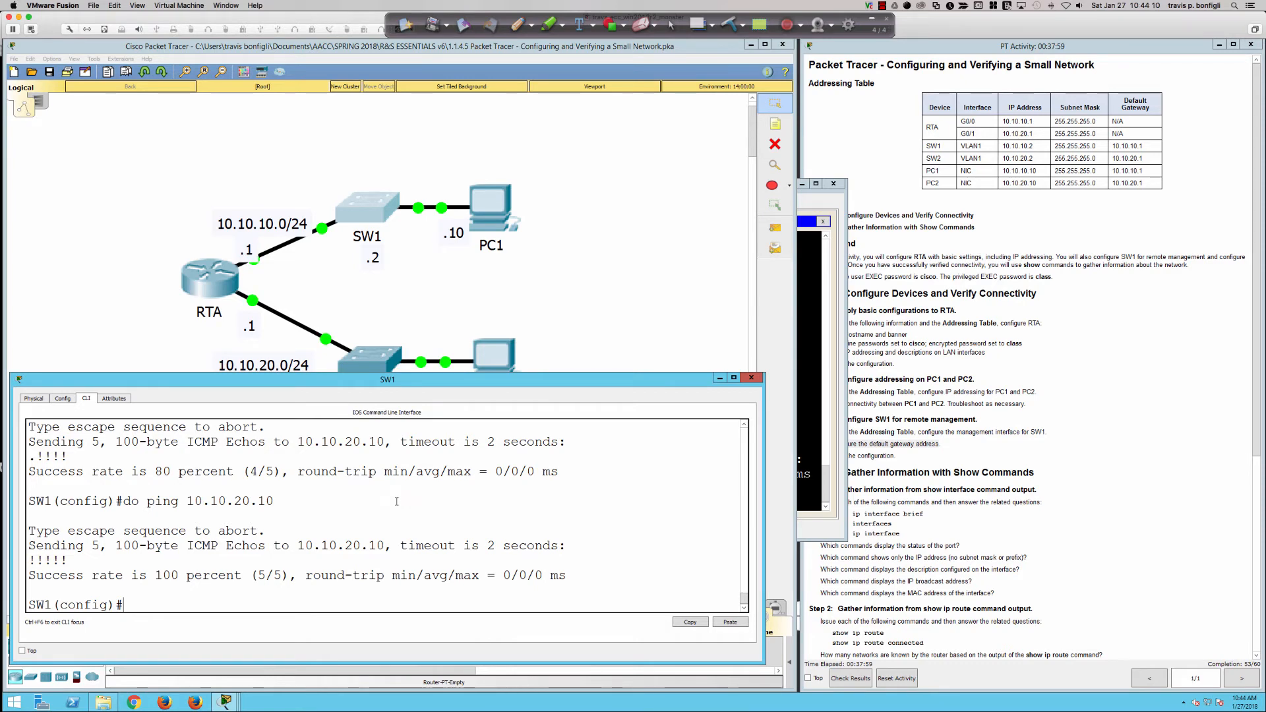
pyautogui.press('Up')
pyautogui.press('Return')
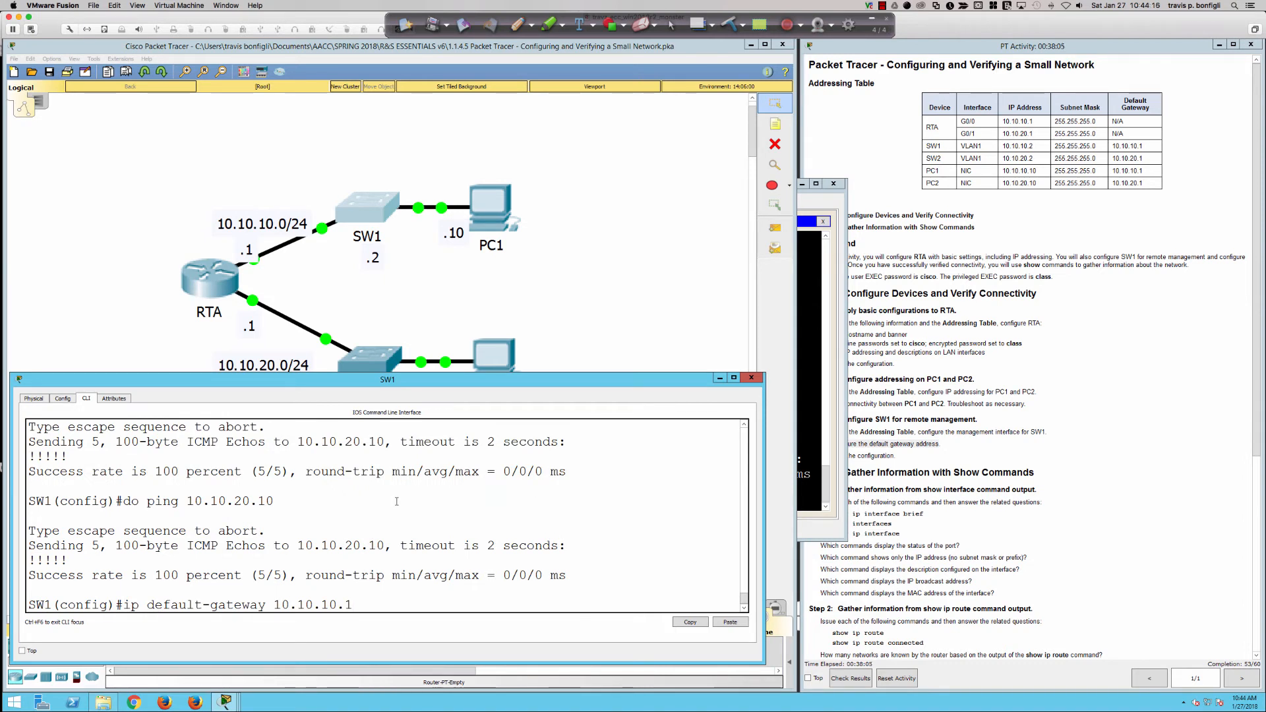
pyautogui.press('BackSpace')
pyautogui.press('BackSpace')
pyautogui.press('BackSpace')
pyautogui.press('BackSpace')
pyautogui.press('BackSpace')
pyautogui.press('BackSpace')
pyautogui.press('BackSpace')
pyautogui.press('BackSpace')
pyautogui.press('BackSpace')
pyautogui.press('BackSpace')
pyautogui.press('BackSpace')
pyautogui.press('BackSpace')
pyautogui.press('BackSpace')
pyautogui.press('BackSpace')
pyautogui.press('BackSpace')
pyautogui.press('BackSpace')
pyautogui.press('BackSpace')
pyautogui.press('BackSpace')
pyautogui.press('BackSpace')
pyautogui.press('BackSpace')
pyautogui.press('BackSpace')
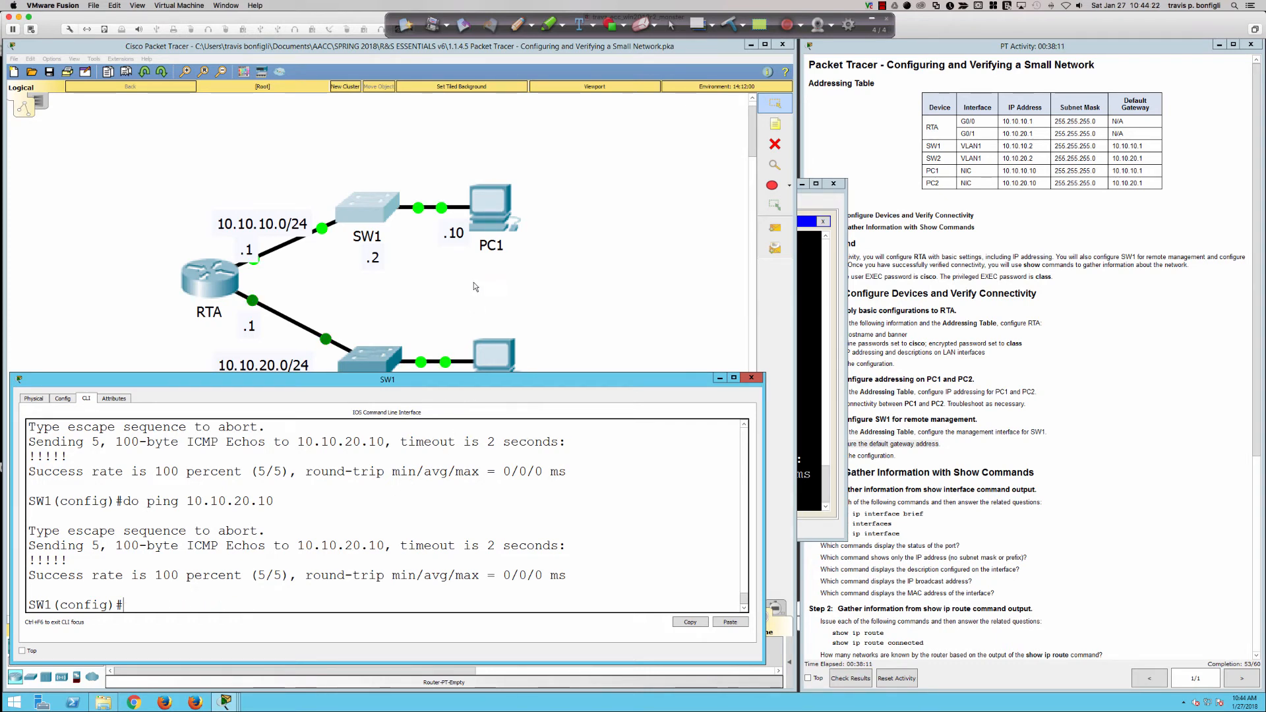
# Rerun PC1's ping to 10.10.20.10 while its gateway is still set.
pyautogui.click(491, 209)
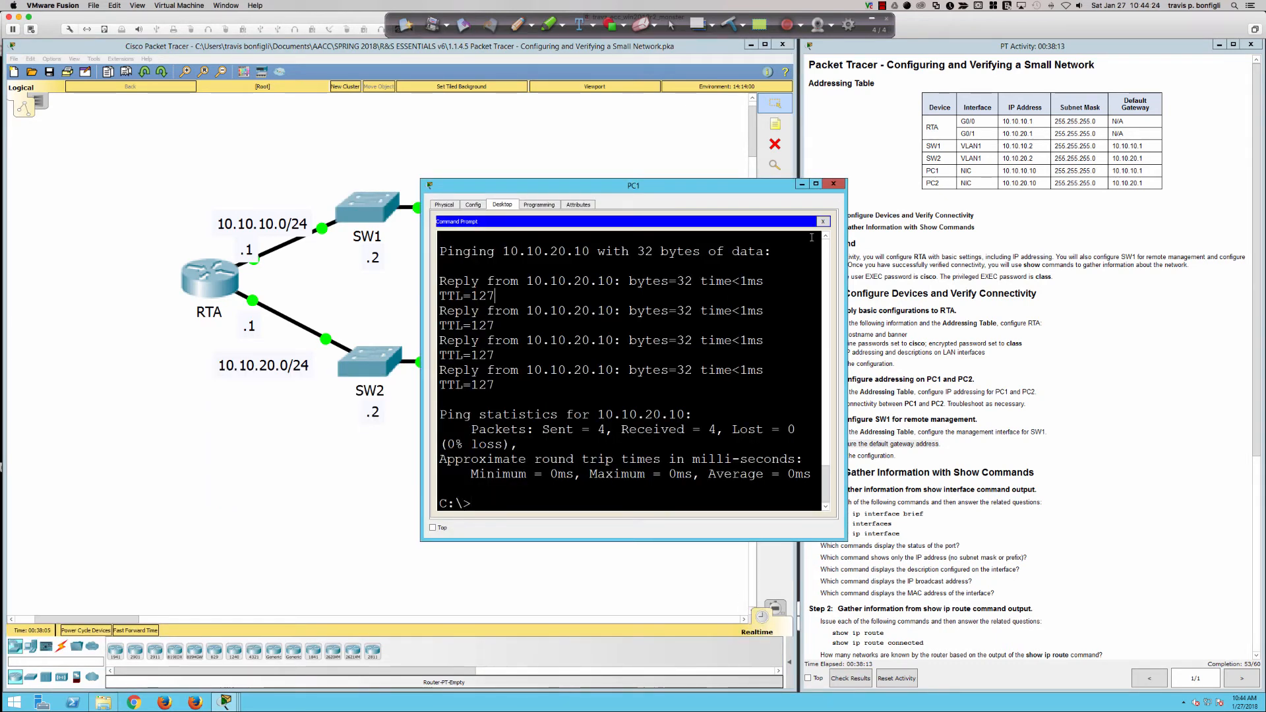
pyautogui.press('Up')
pyautogui.press('Return')
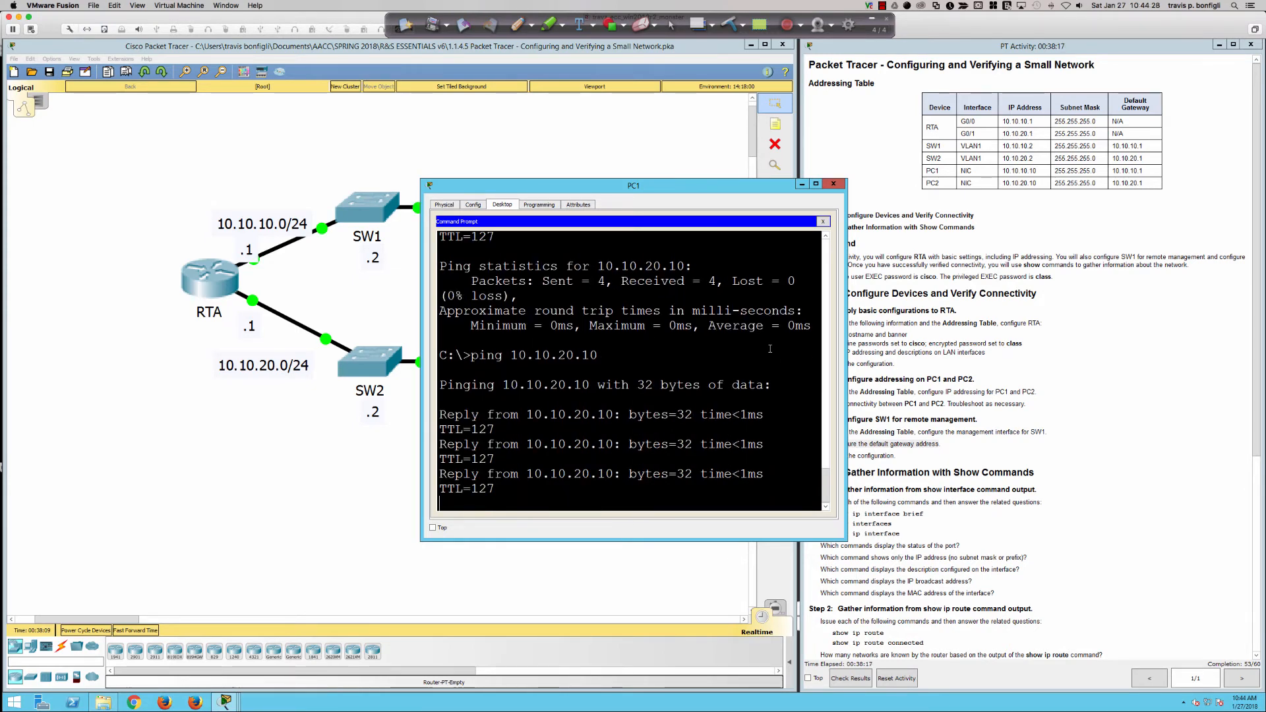
pyautogui.click(822, 221)
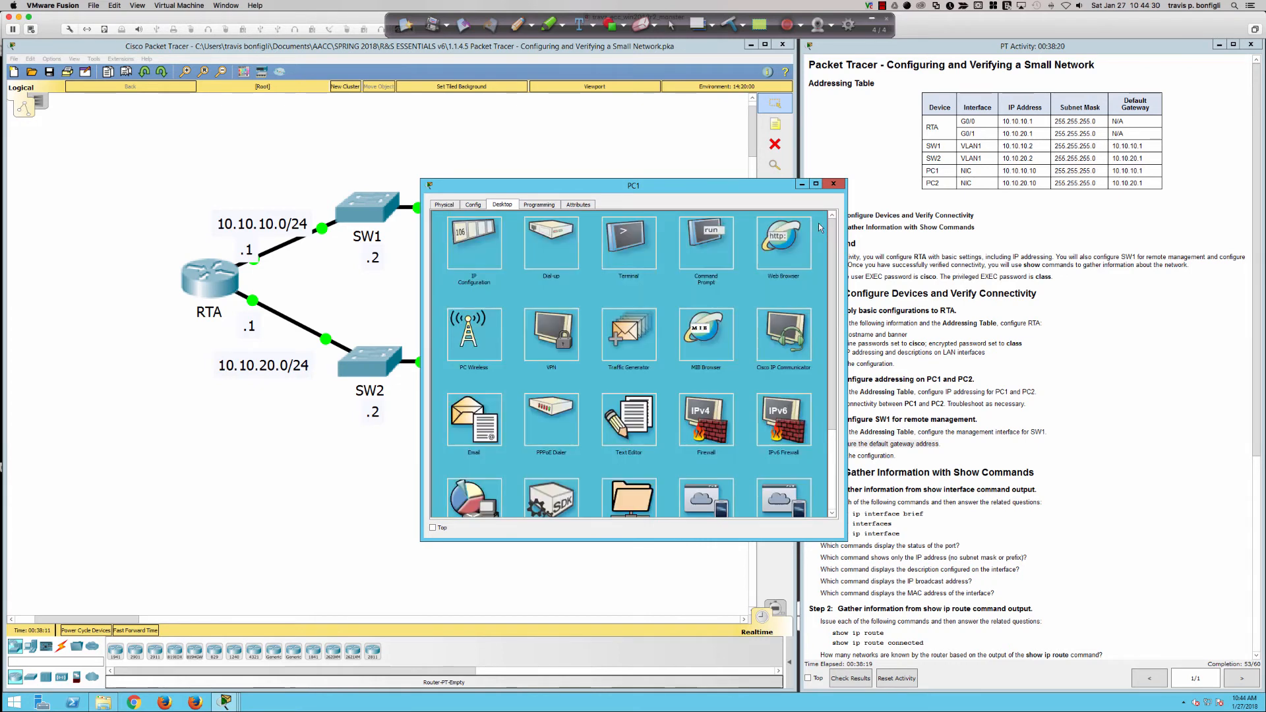
# Delete PC1's default gateway 10.10.10.1, leaving the field blank.
pyautogui.click(472, 243)
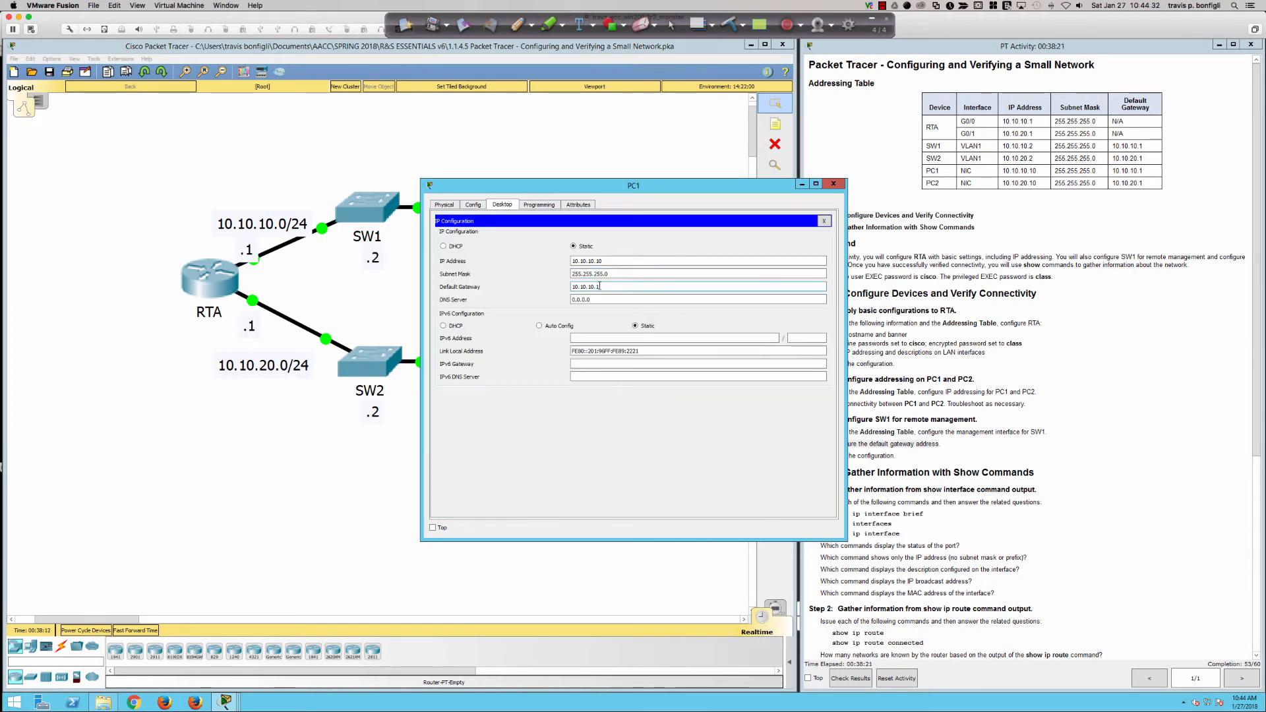
pyautogui.moveTo(600, 286); pyautogui.dragTo(544, 288)
pyautogui.press('BackSpace')
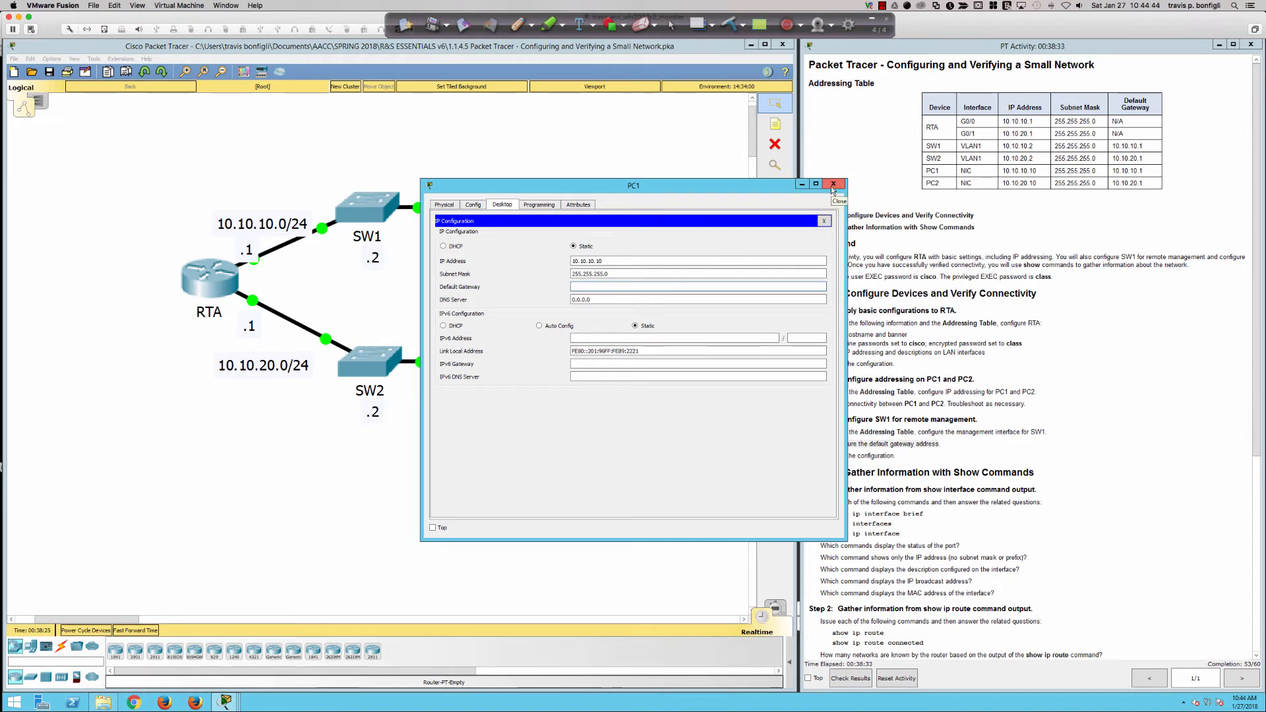
pyautogui.click(823, 222)
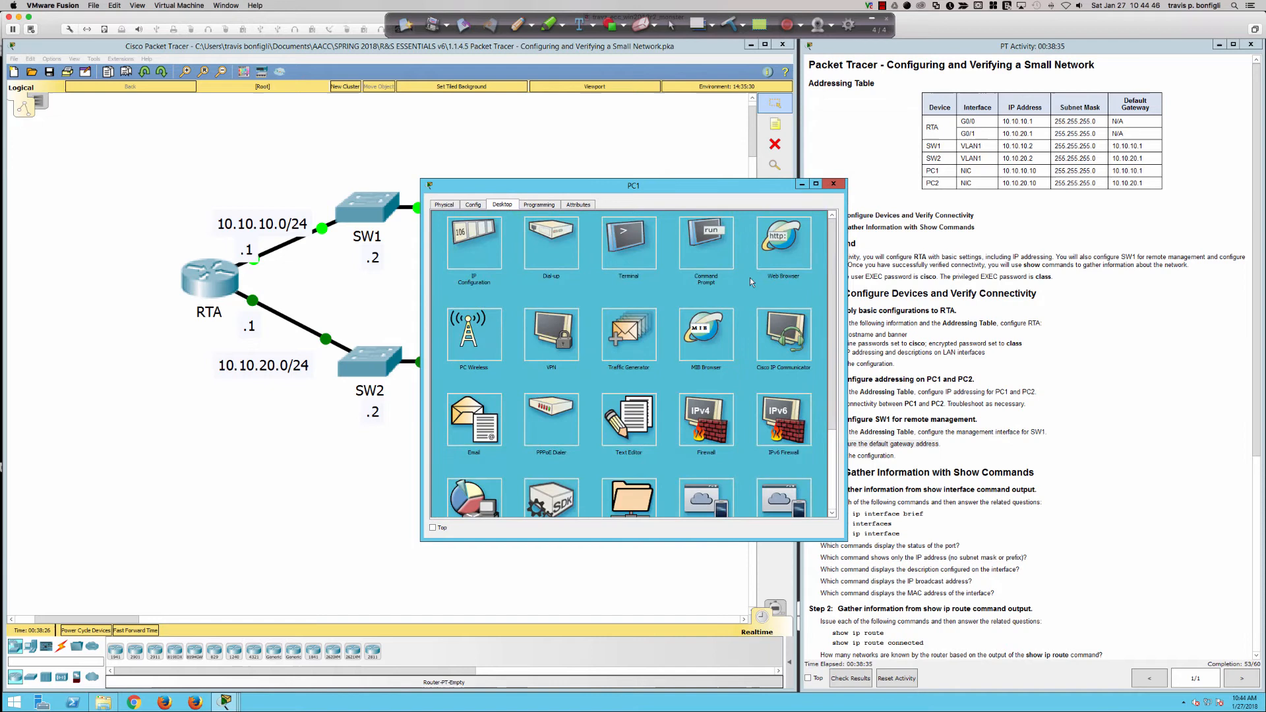
# Ping 10.10.20.10 from PC1 again without a default gateway.
pyautogui.click(665, 260)
pyautogui.press('Up')
pyautogui.press('Return')
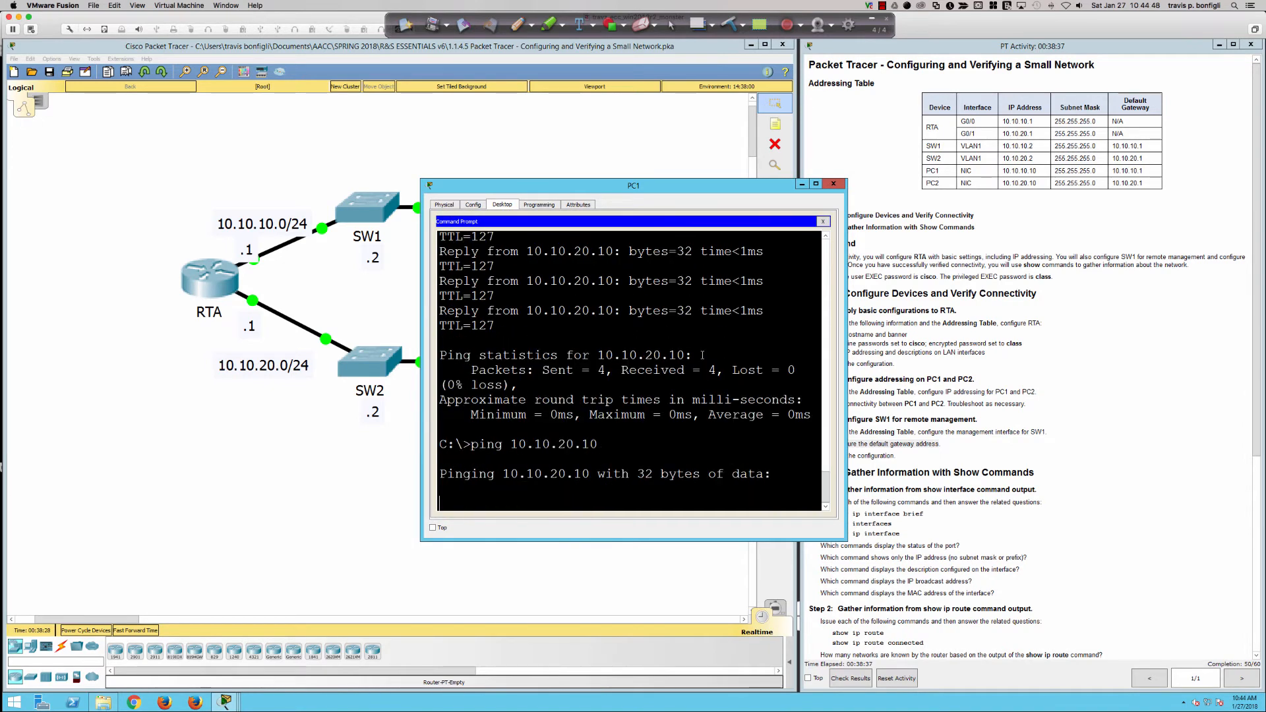
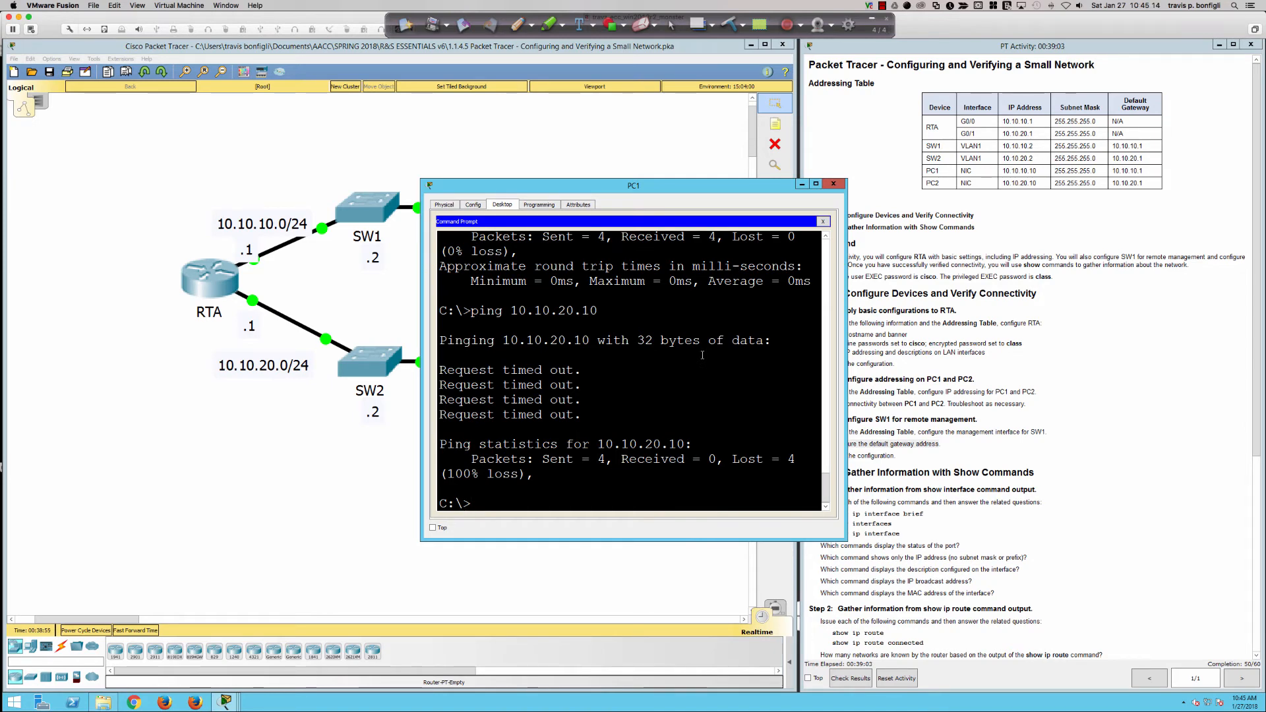
# Review SW1's pings, then go back to PC1 and open its IP Configuration.
pyautogui.click(367, 201)
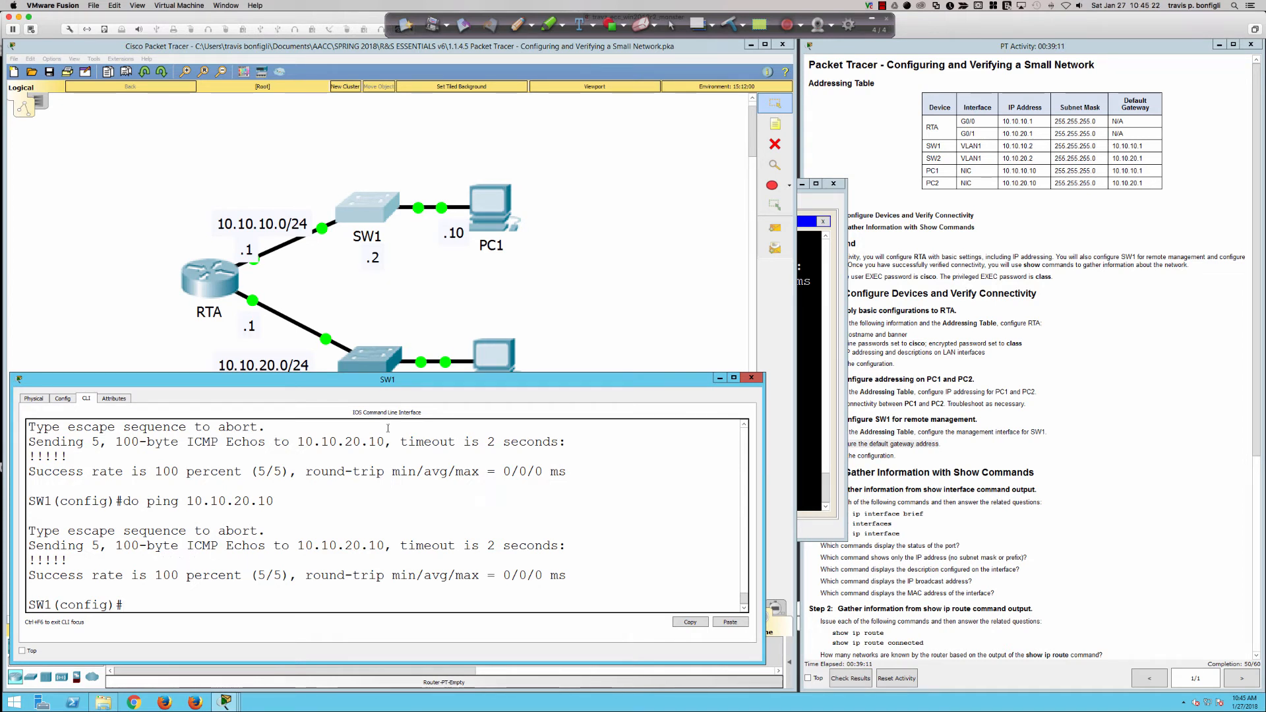
pyautogui.click(491, 219)
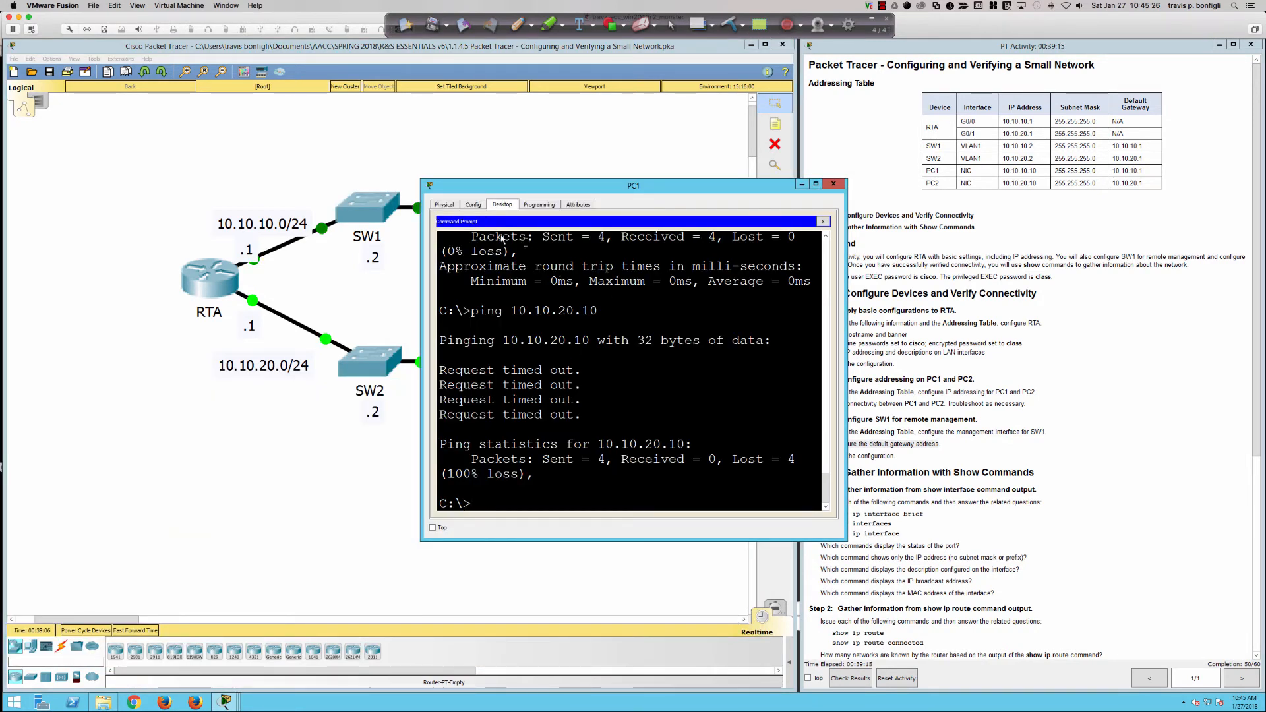
pyautogui.click(822, 220)
pyautogui.click(500, 253)
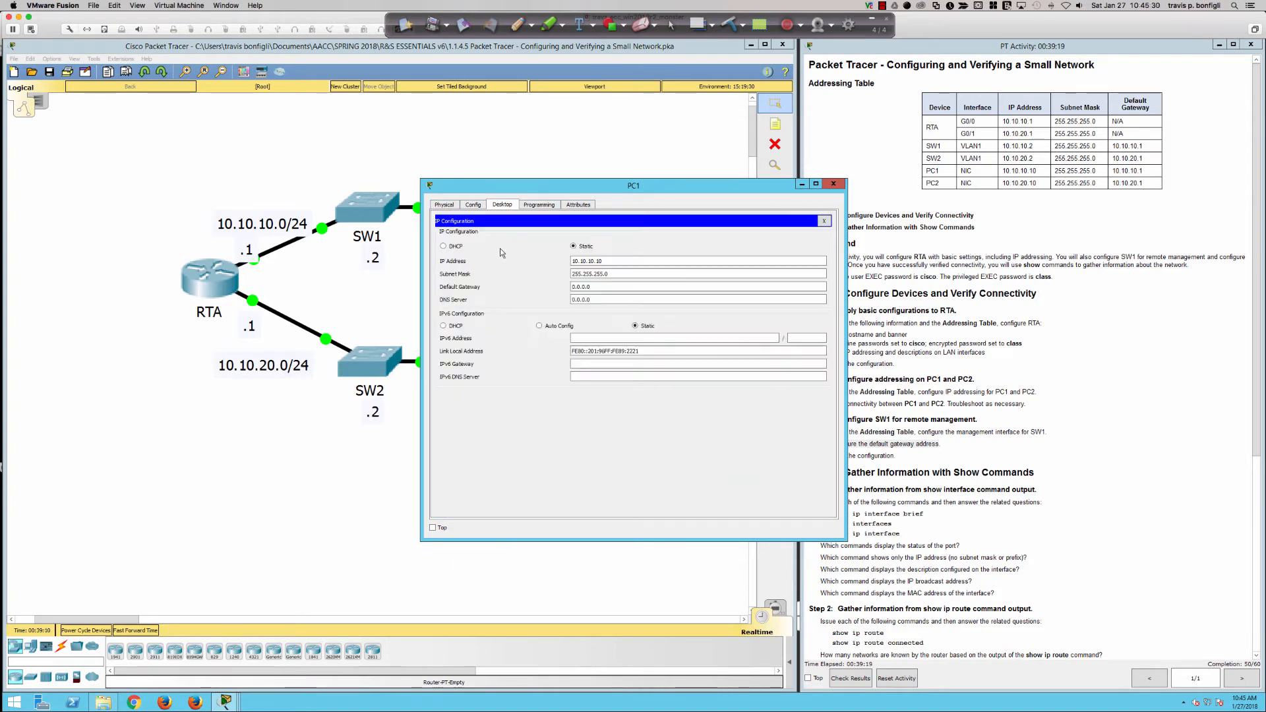
# Restore PC1's default gateway to 10.10.10.1 and reopen its Command Prompt.
pyautogui.doubleClick(610, 286)
pyautogui.write('10.10.10')
pyautogui.click(823, 221)
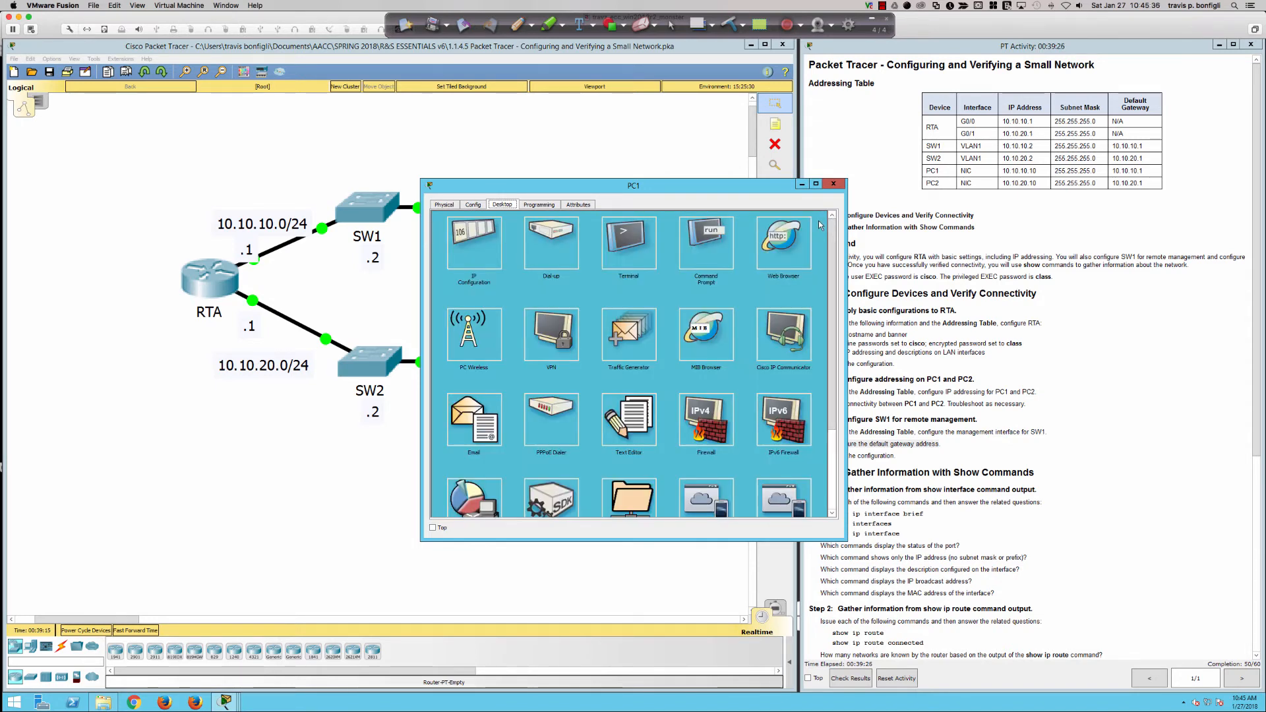
pyautogui.click(720, 232)
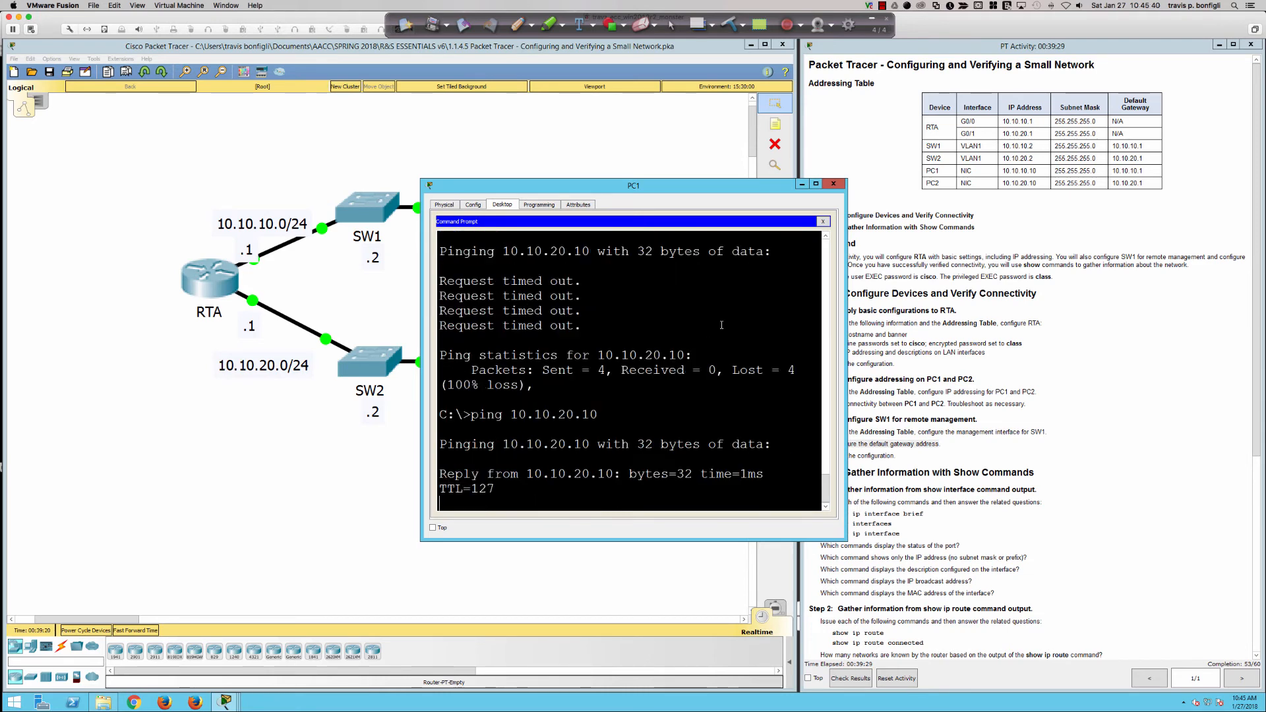
# Highlight the default gateway step in the activity instructions, then switch to SW1.
pyautogui.click(1016, 429)
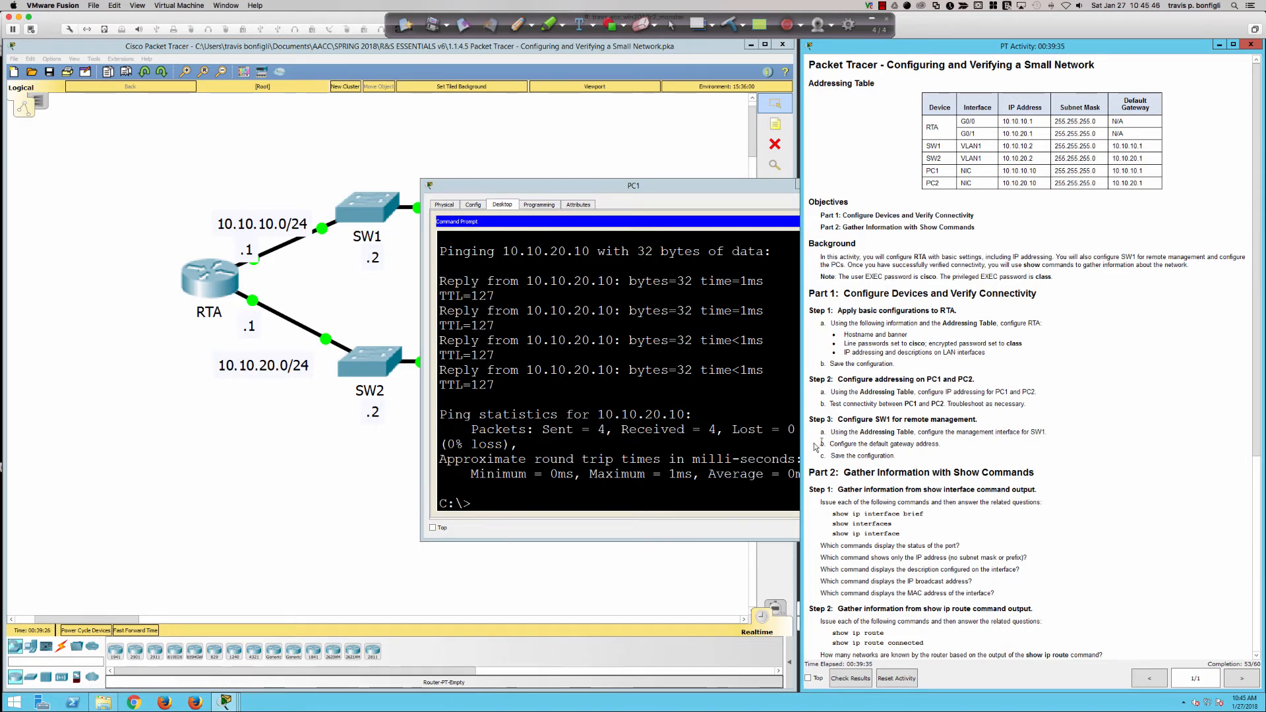
pyautogui.moveTo(827, 444); pyautogui.dragTo(947, 443)
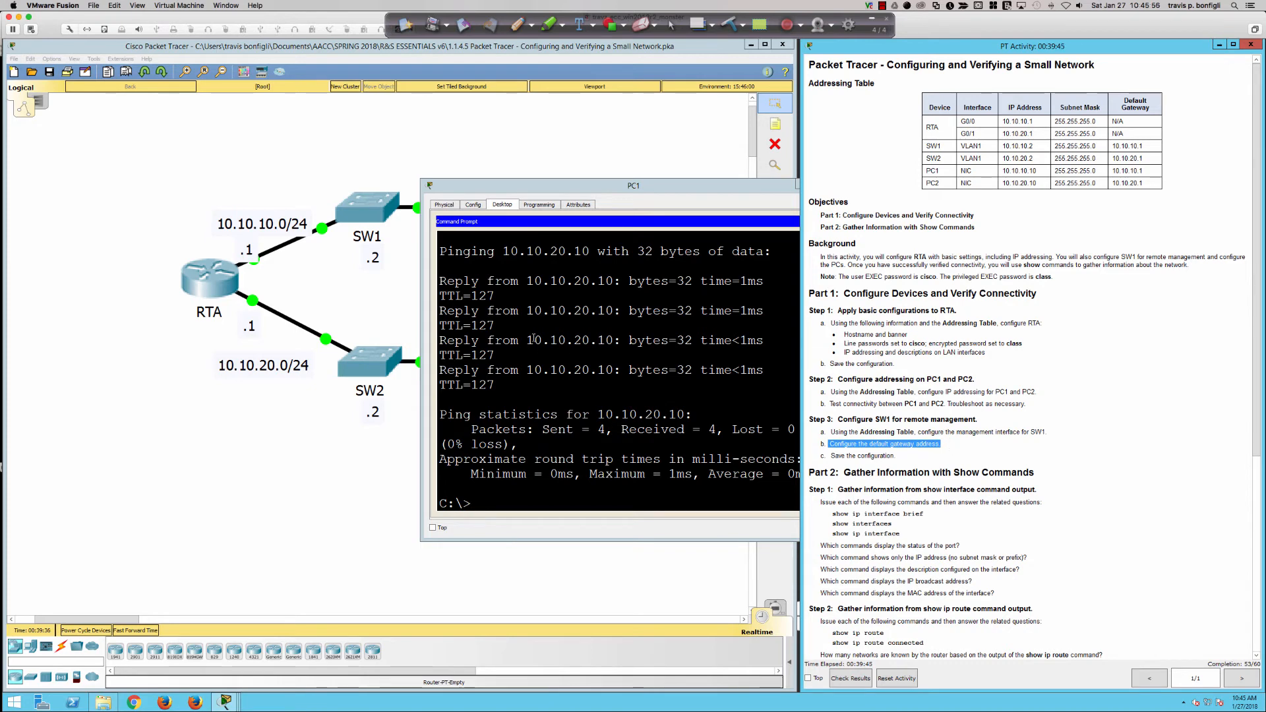
pyautogui.click(367, 207)
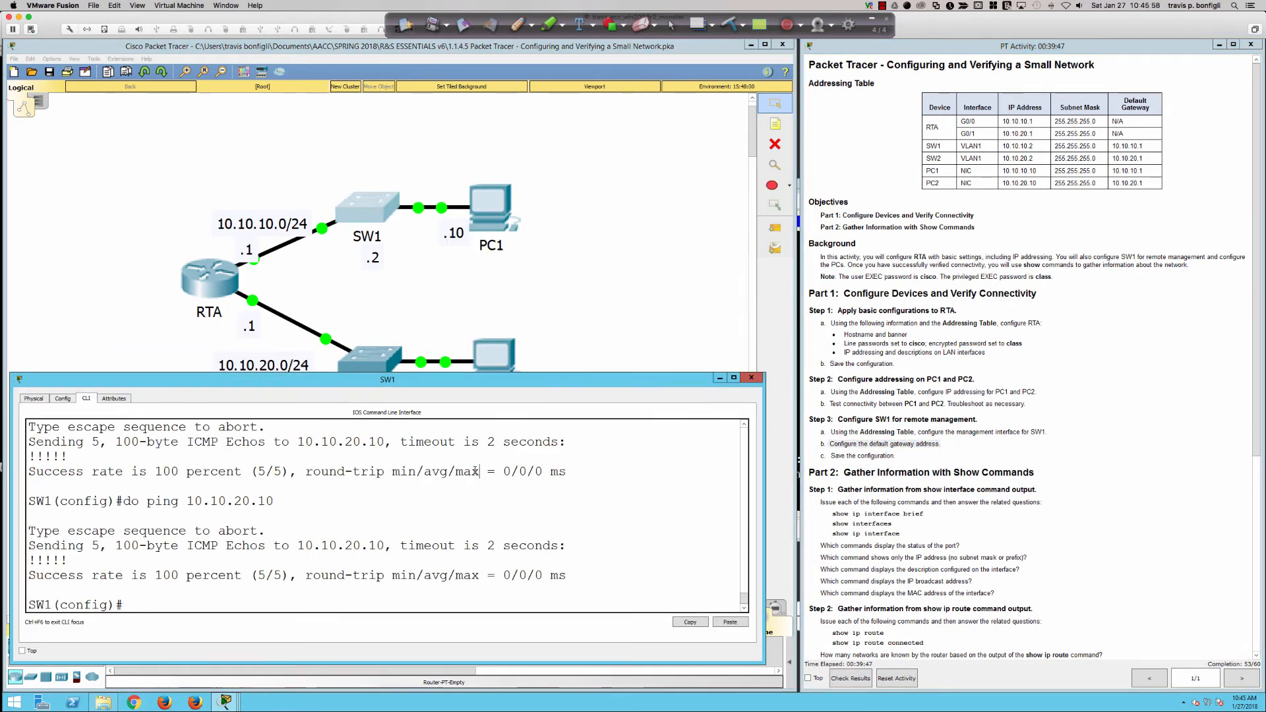
# Leave configuration mode on SW1 and save it with wri mem.
pyautogui.write('end')
pyautogui.press('Return')
pyautogui.write('wri mem')
pyautogui.press('Return')
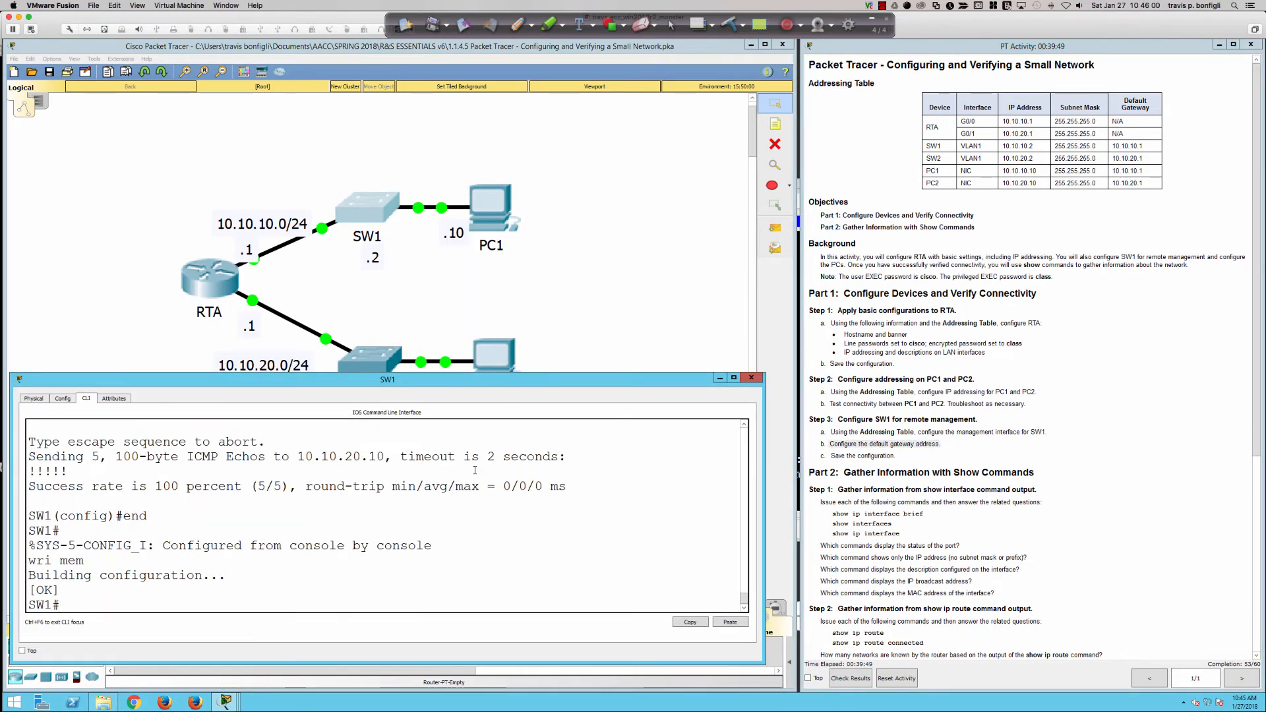
pyautogui.press('Return')
pyautogui.press('Return')
pyautogui.press('Return')
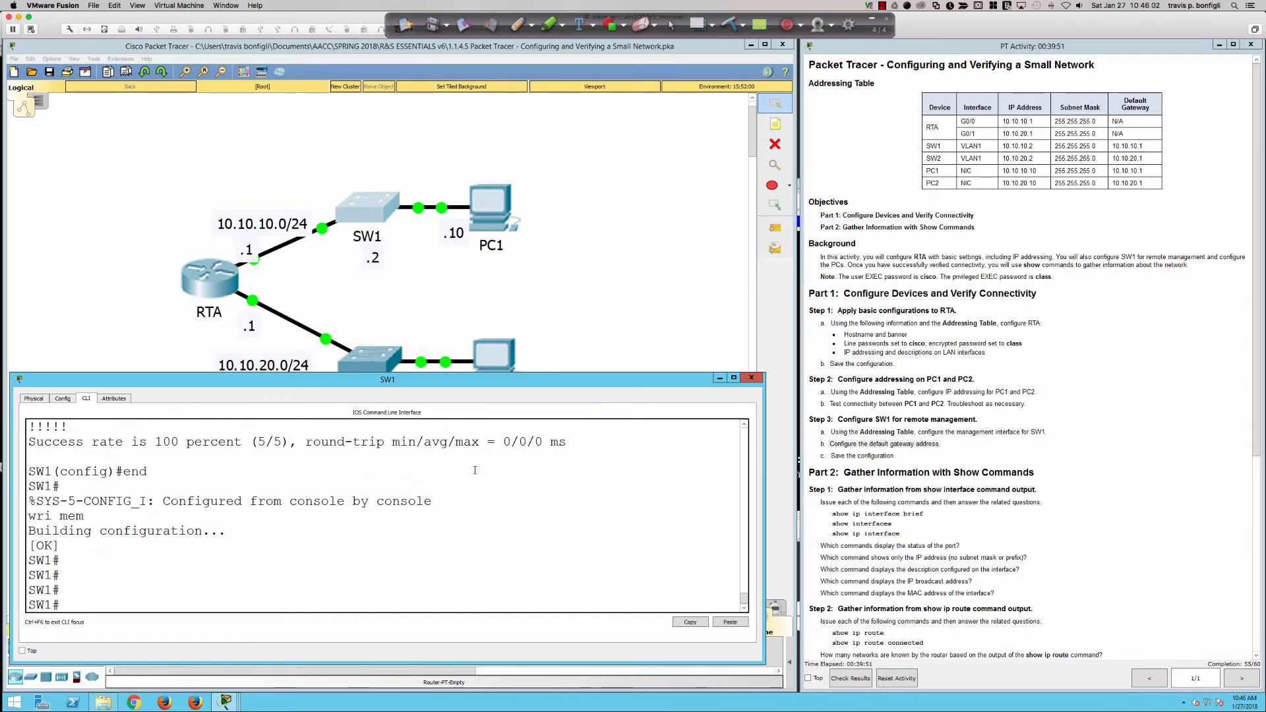
# Copy SW1's running-config to startup-config, accepting the default filename.
pyautogui.write('copy run')
pyautogui.press('Tab')
pyautogui.write('st')
pyautogui.press('Tab')
pyautogui.press('Return')
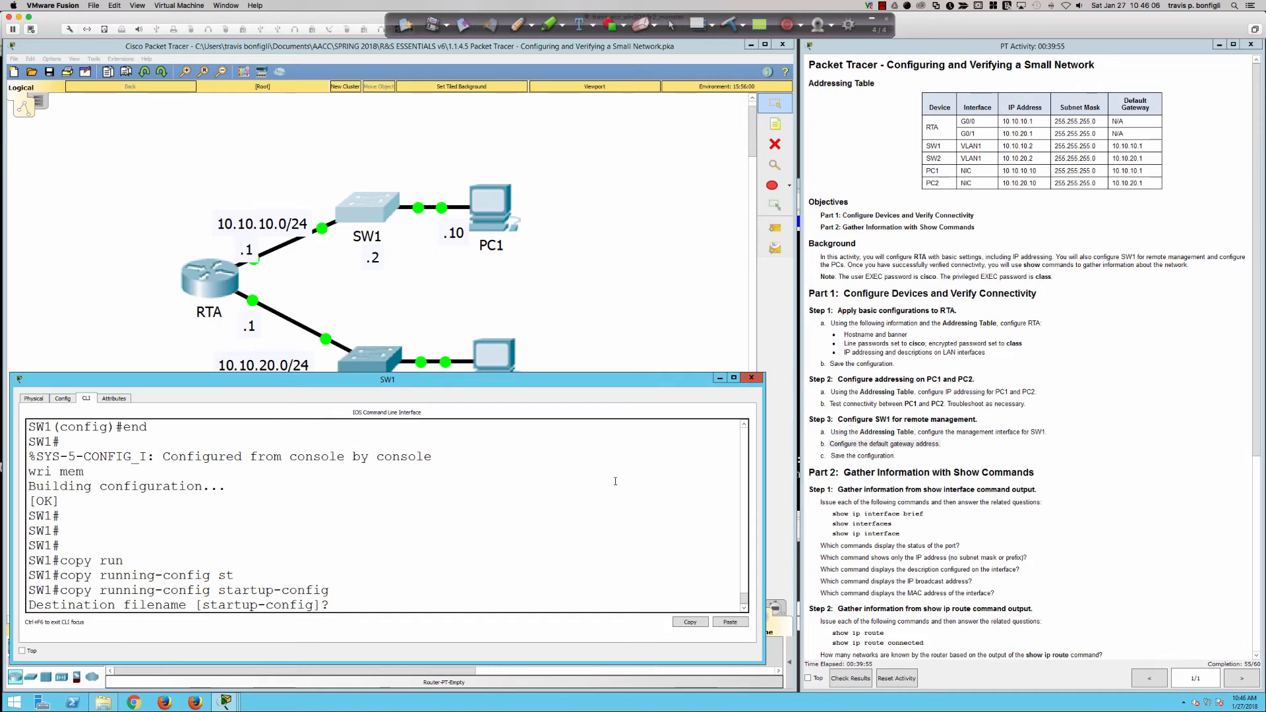
pyautogui.press('Return')
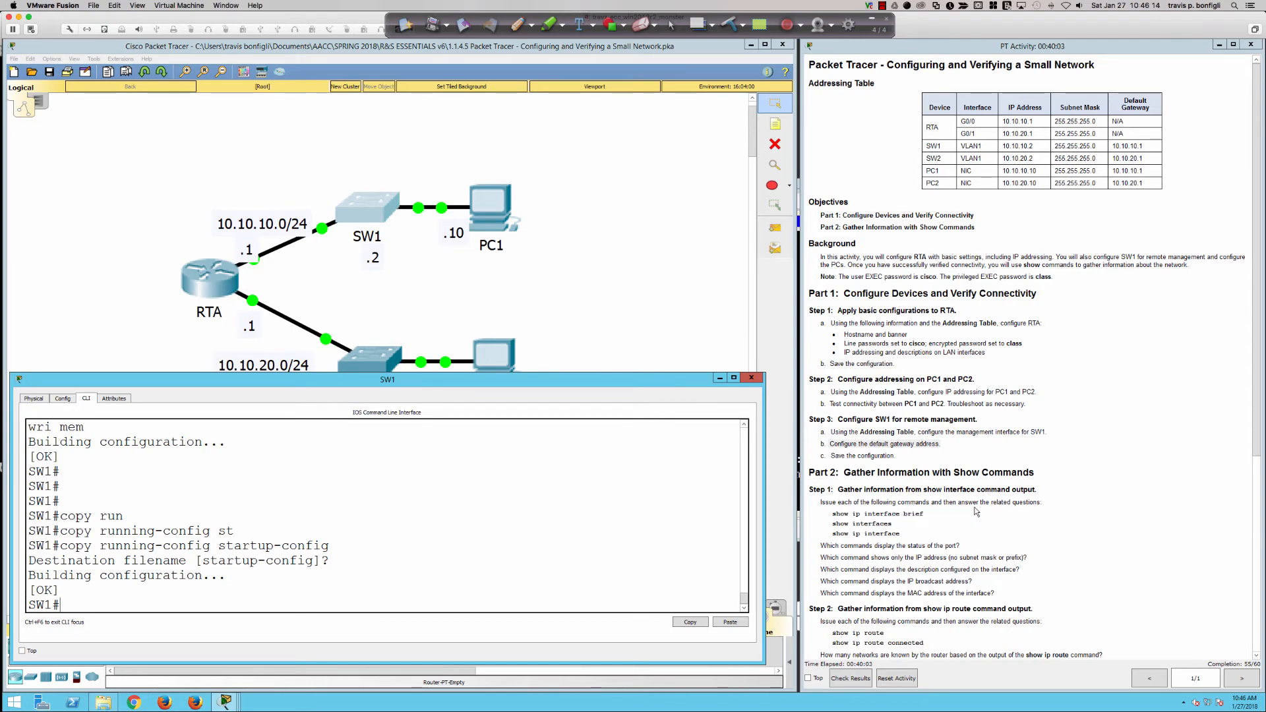
pyautogui.scroll(-4, 970, 506)
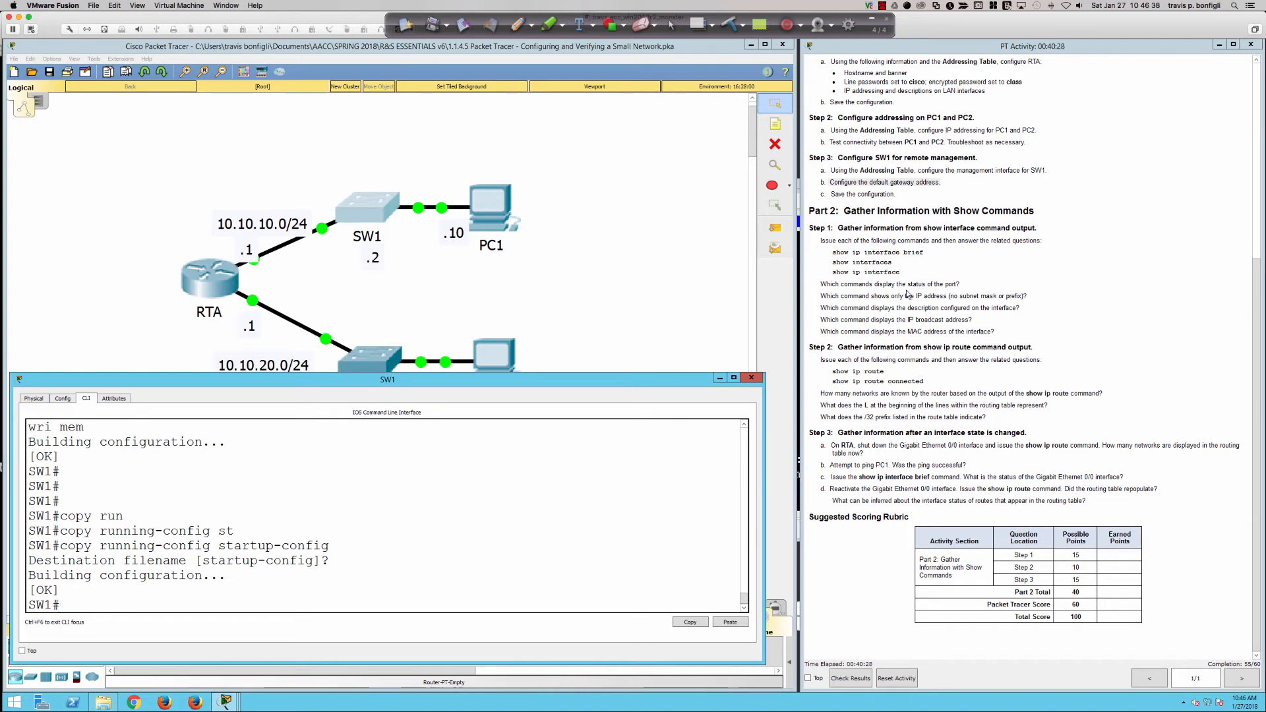
# Open RTA's console and enter privileged mode with the enable password.
pyautogui.click(218, 277)
pyautogui.press('Return')
pyautogui.press('Return')
pyautogui.press('Return')
pyautogui.press('Return')
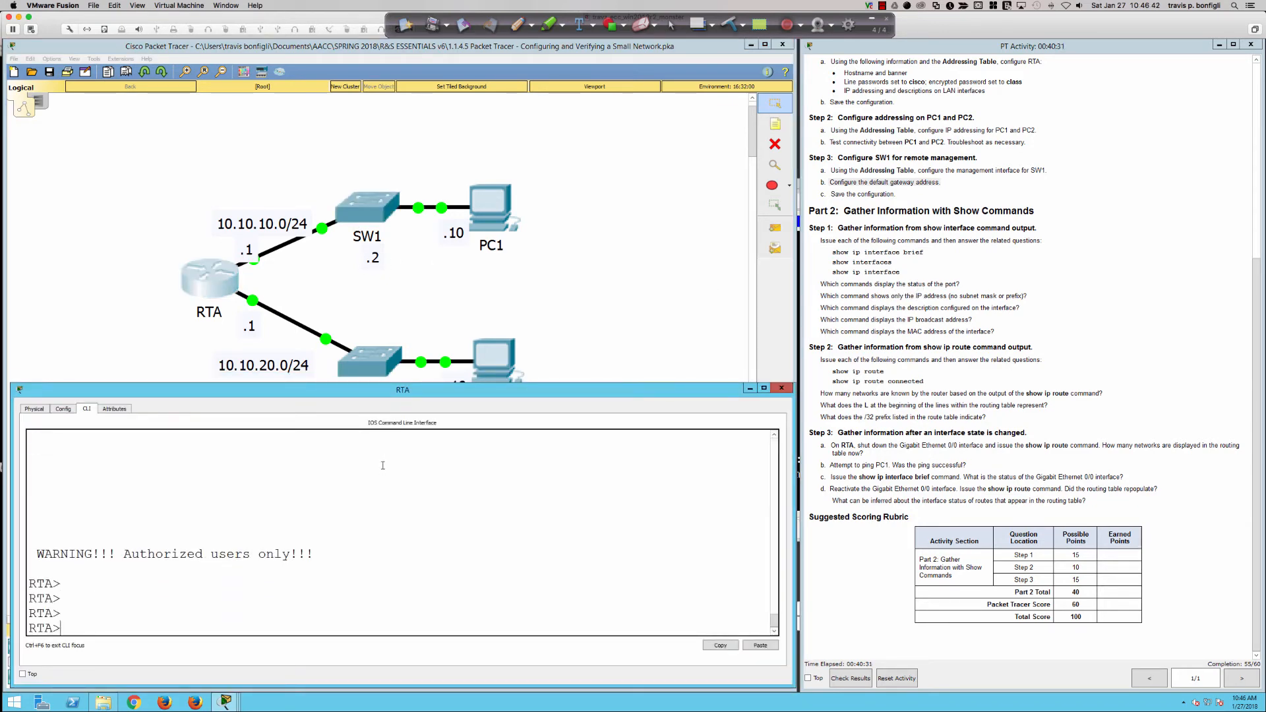
pyautogui.write('en')
pyautogui.press('Return')
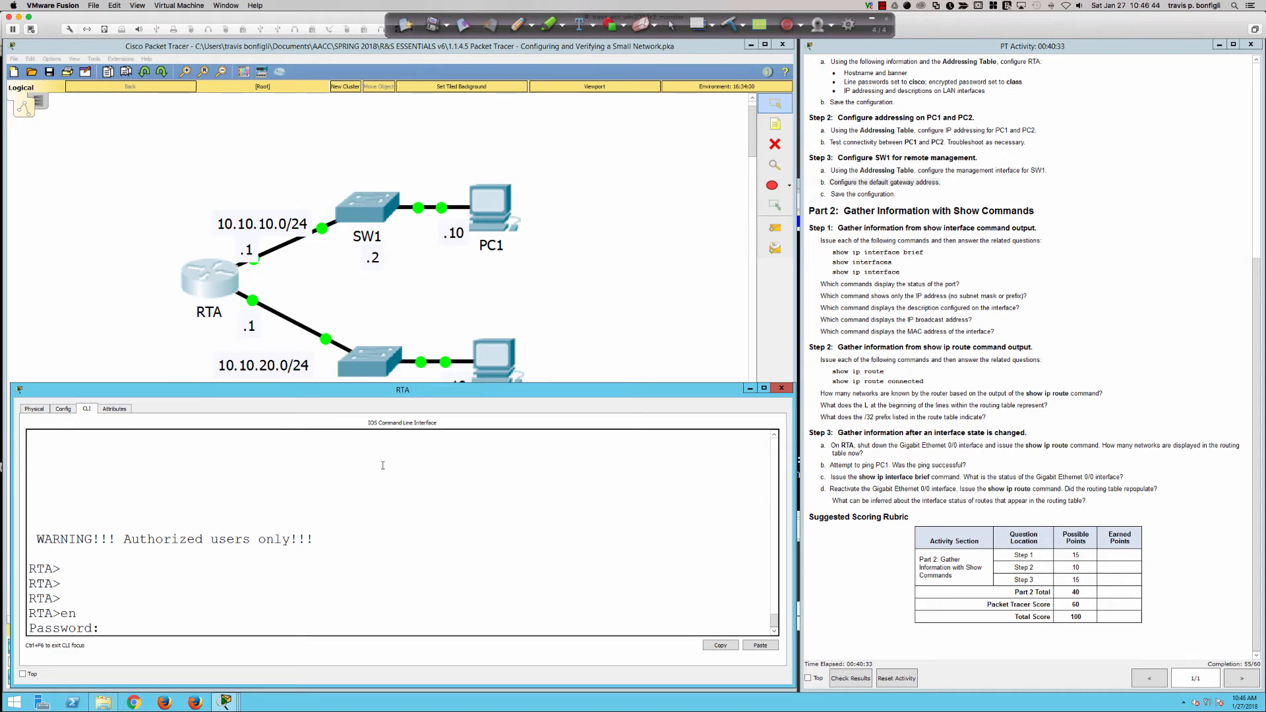
pyautogui.press('Return')
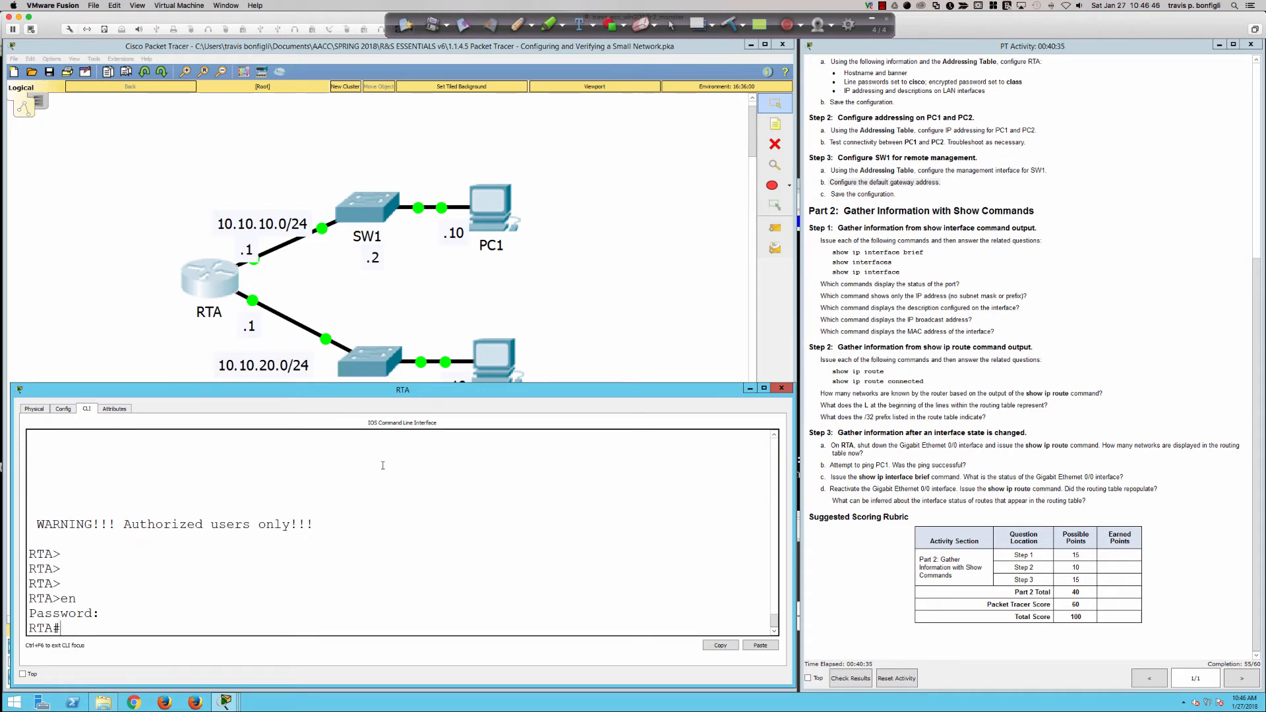
pyautogui.press('Return')
pyautogui.press('Return')
pyautogui.press('Return')
pyautogui.press('Return')
pyautogui.press('Return')
# Run show ip interface brief on RTA, correcting a typo.
pyautogui.write('sh ip int ber')
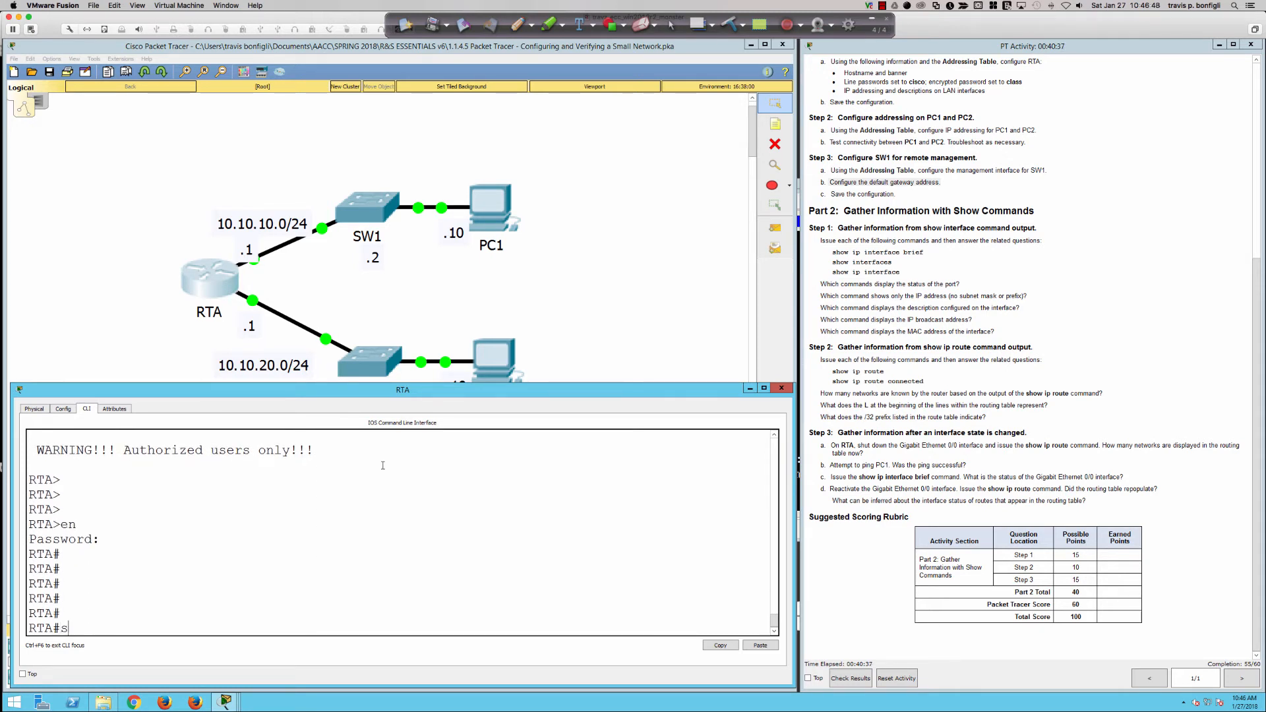
pyautogui.press('BackSpace')
pyautogui.press('BackSpace')
pyautogui.write('ri')
pyautogui.press('Return')
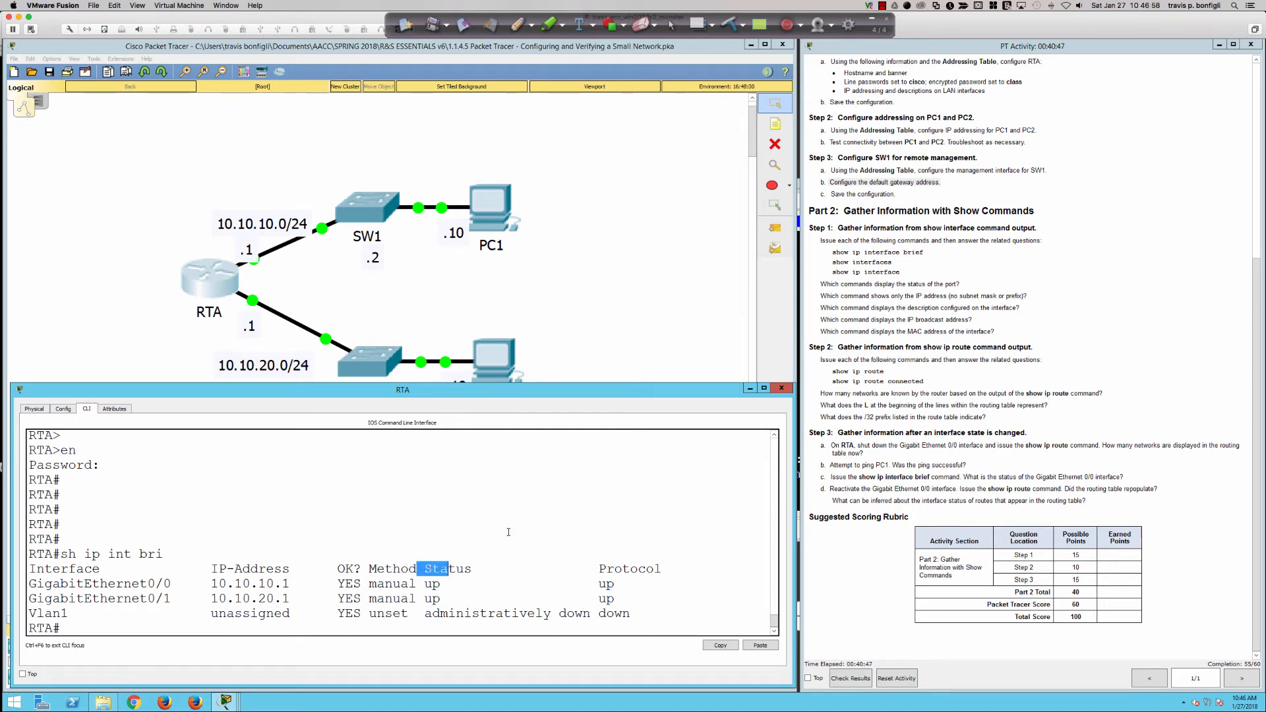
# Run show interfaces and point out GigabitEthernet0/0 being up and connected.
pyautogui.write('show inter')
pyautogui.press('Tab')
pyautogui.press('Return')
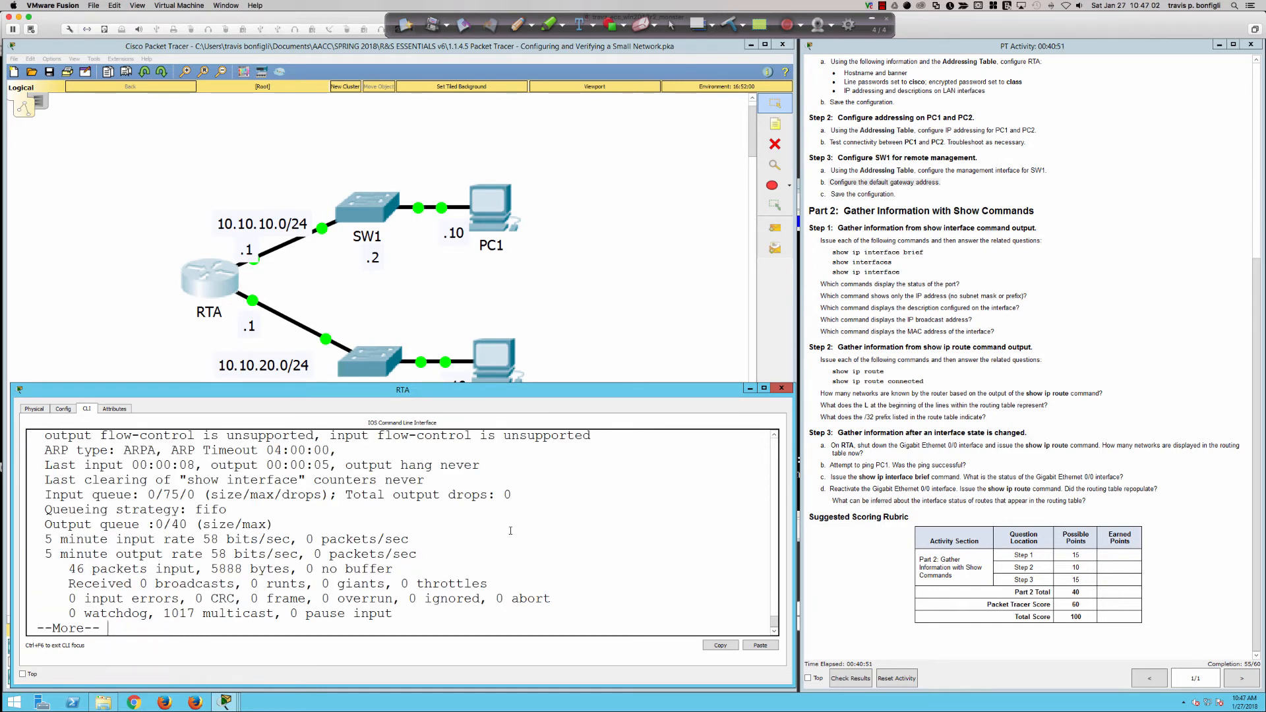
pyautogui.scroll(5, 491, 530)
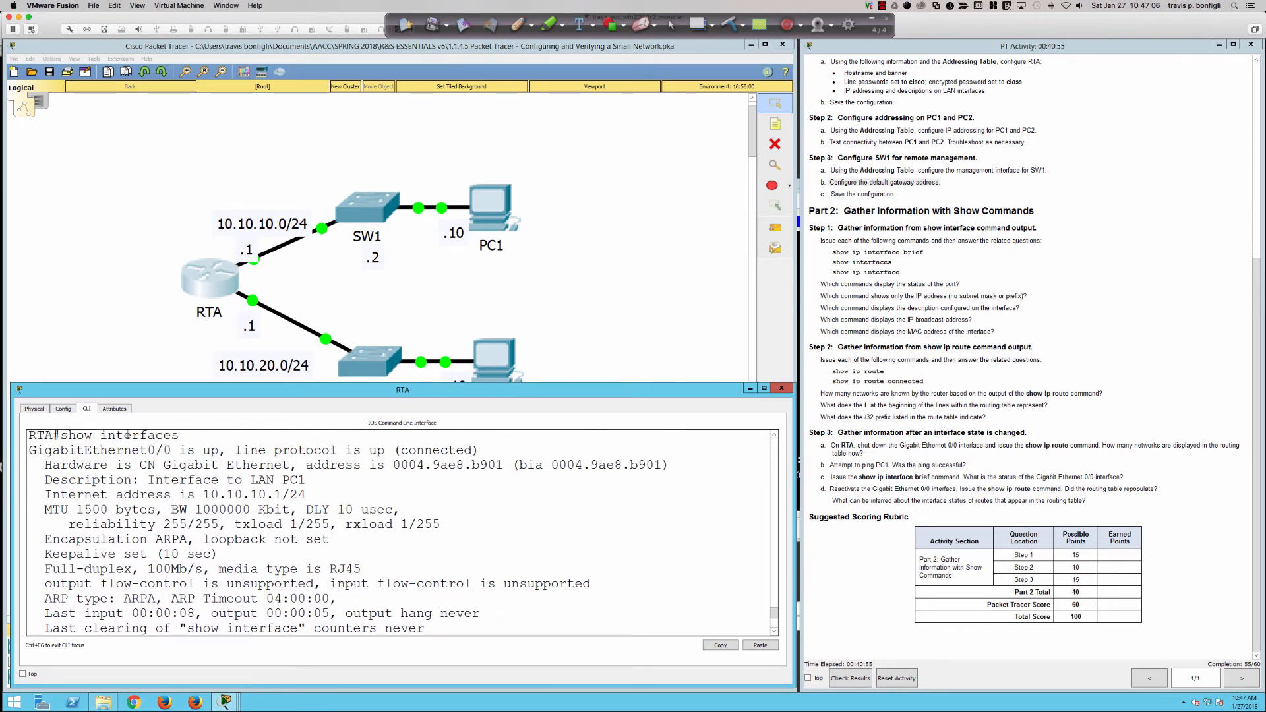
pyautogui.moveTo(124, 450); pyautogui.dragTo(465, 450)
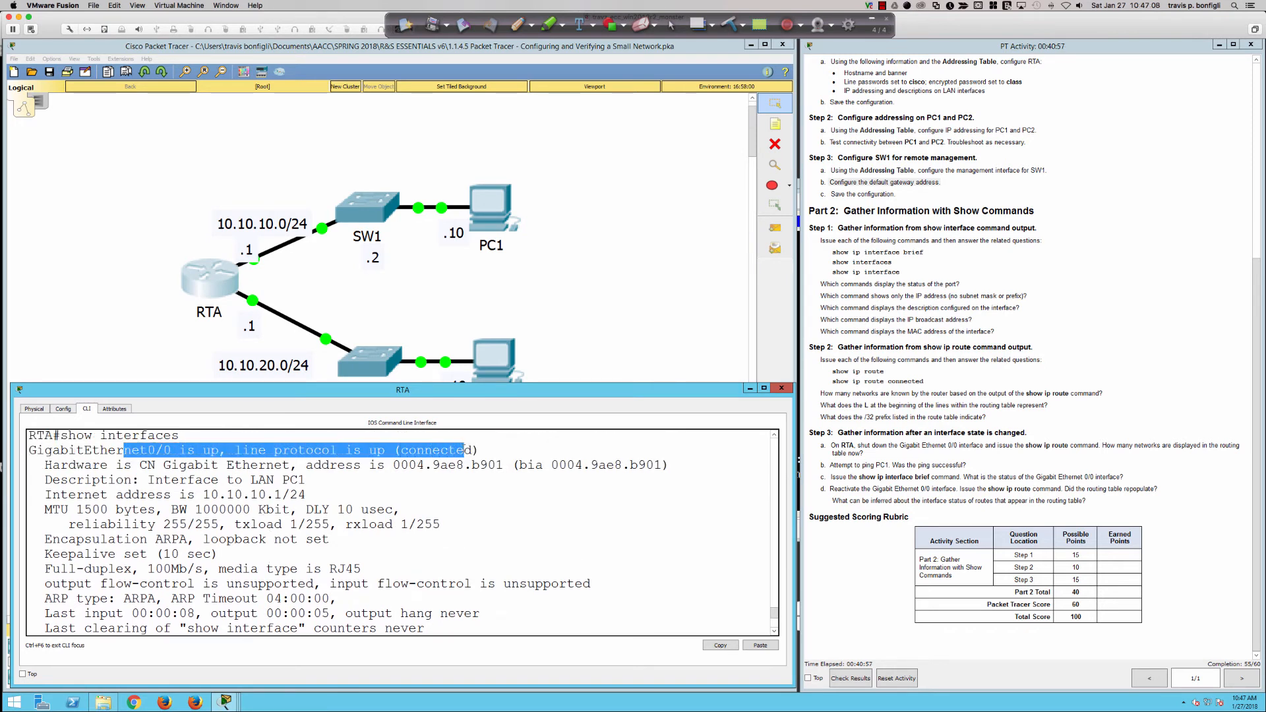
pyautogui.click(514, 515)
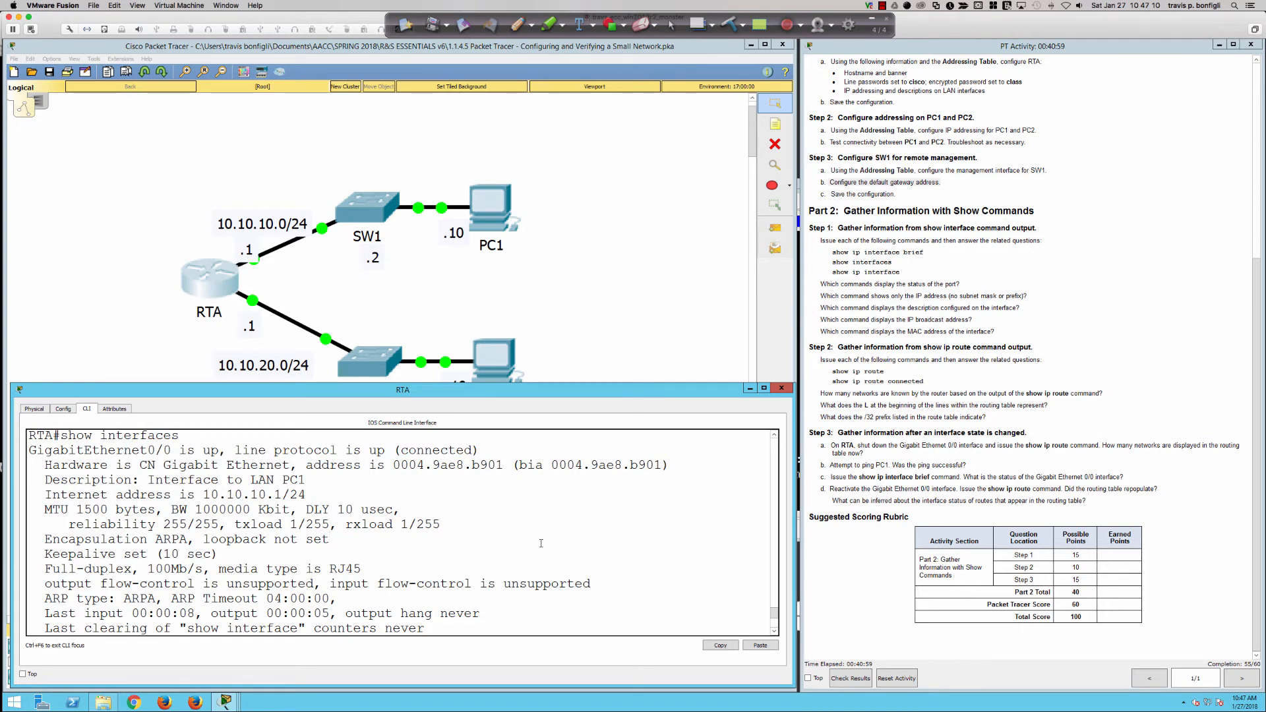
pyautogui.scroll(-5, 527, 528)
pyautogui.write('sh i pin')
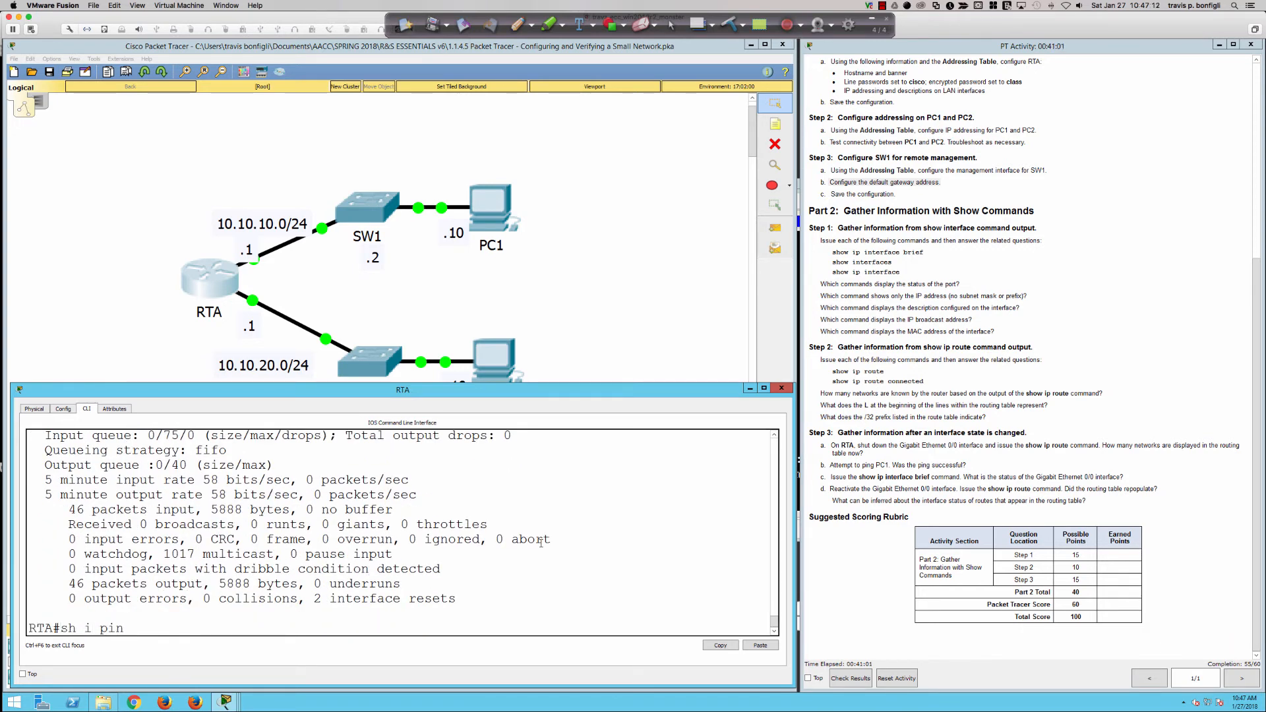
pyautogui.press('BackSpace')
pyautogui.press('BackSpace')
pyautogui.press('BackSpace')
pyautogui.press('BackSpace')
pyautogui.write('p inter')
pyautogui.press('Tab')
pyautogui.press('Return')
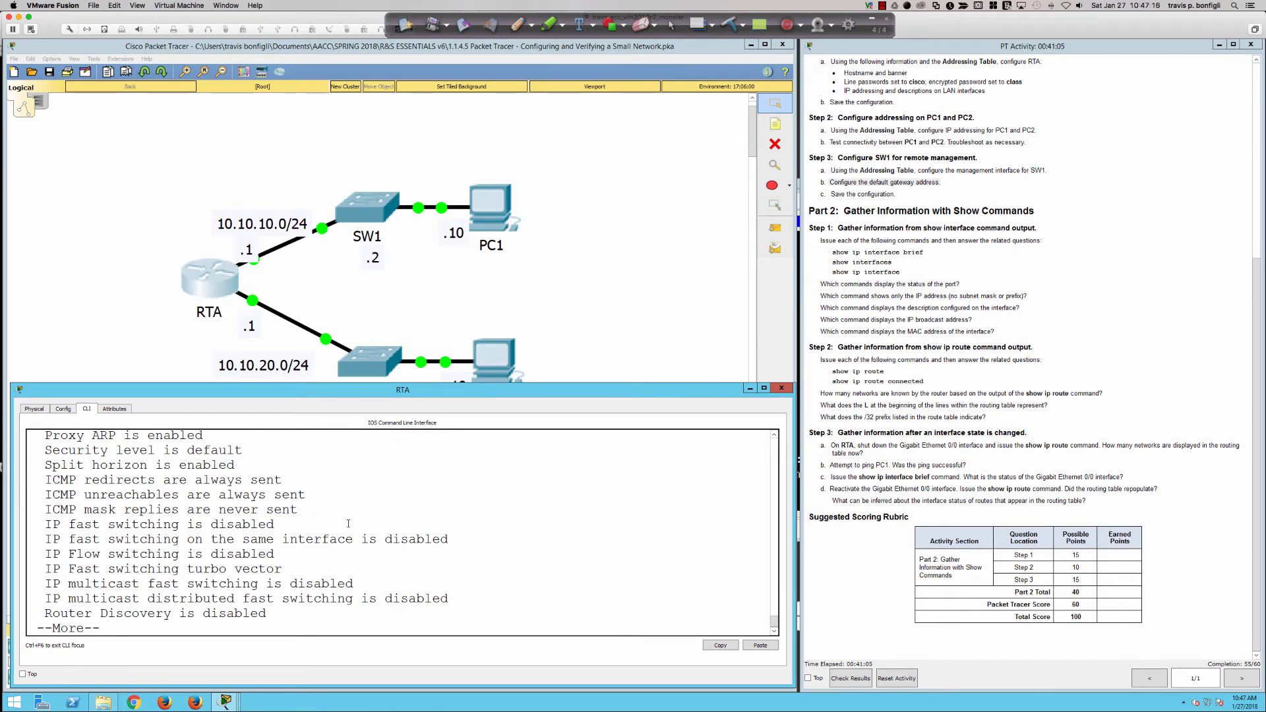
pyautogui.scroll(4, 152, 549)
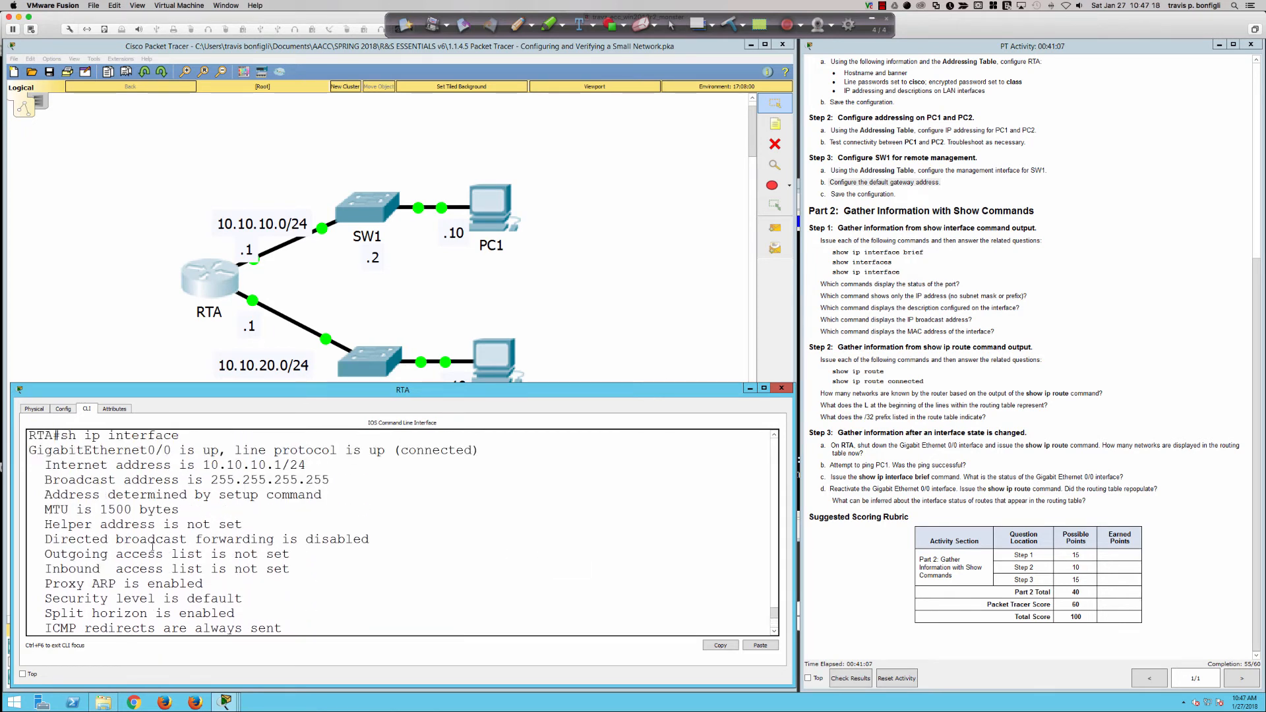
pyautogui.moveTo(147, 450); pyautogui.dragTo(282, 450)
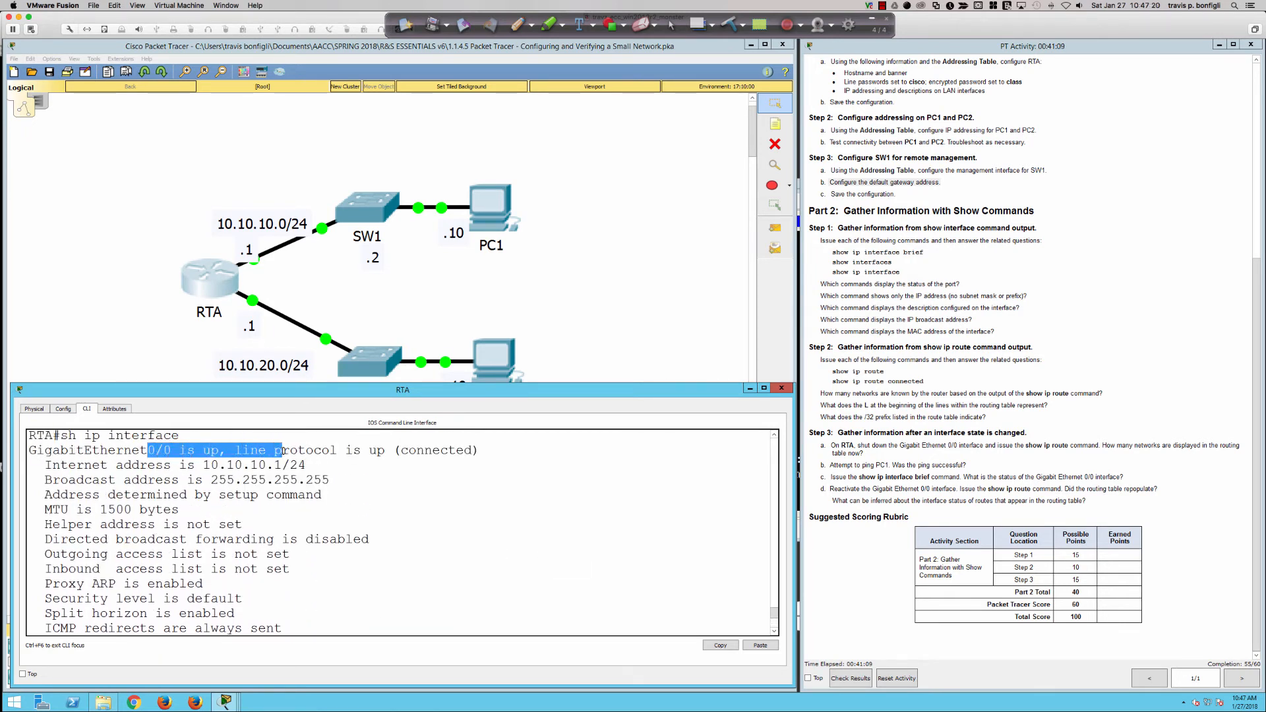
pyautogui.click(444, 589)
pyautogui.scroll(-4, 443, 580)
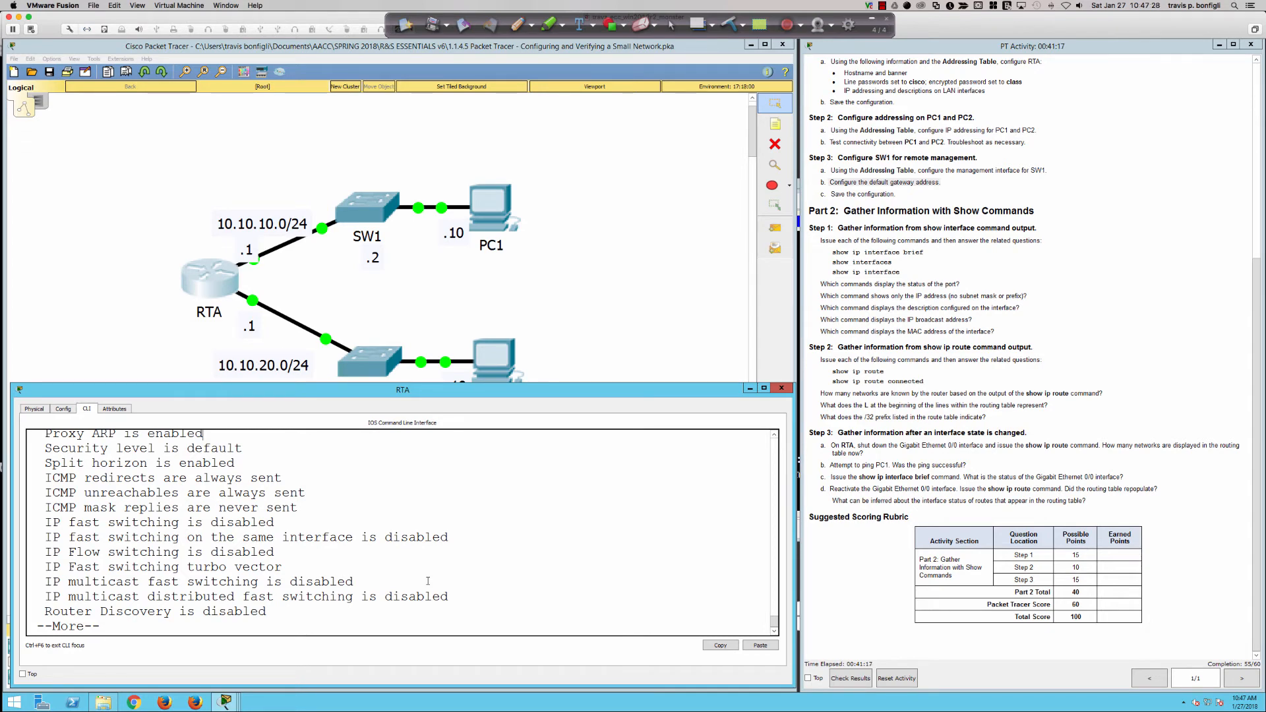
pyautogui.write('qsh ip int bri')
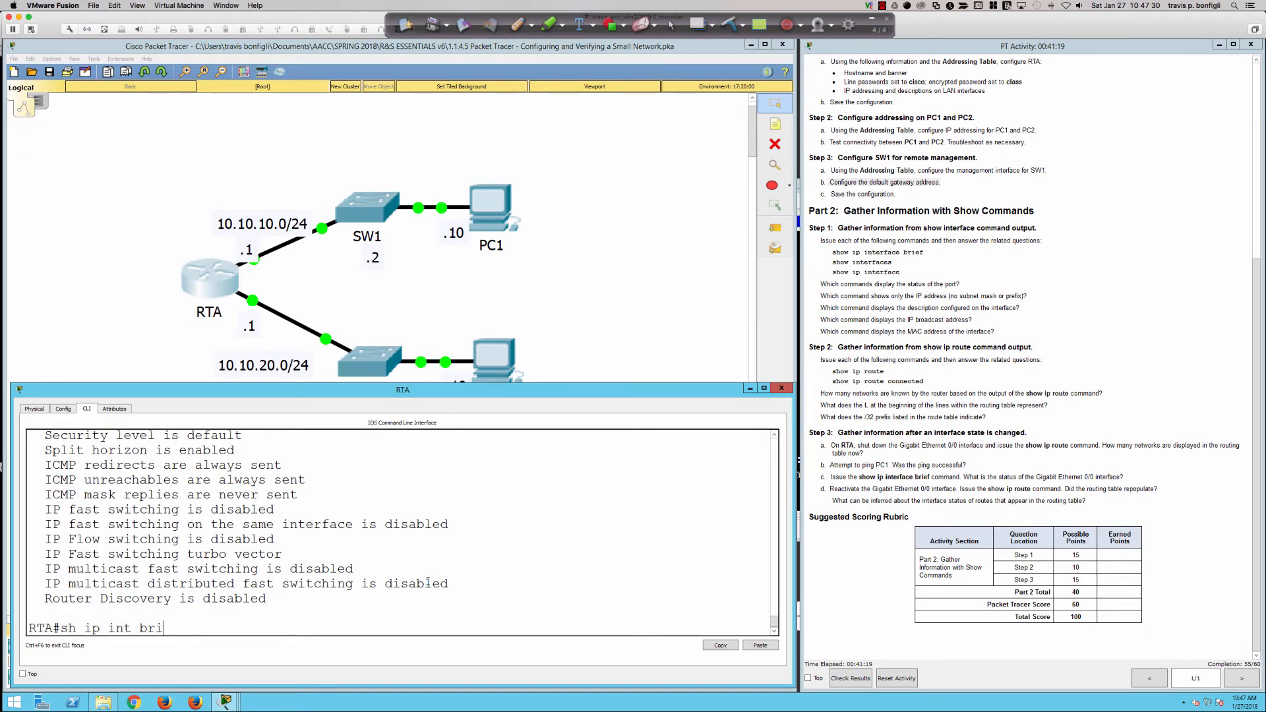
pyautogui.press('Return')
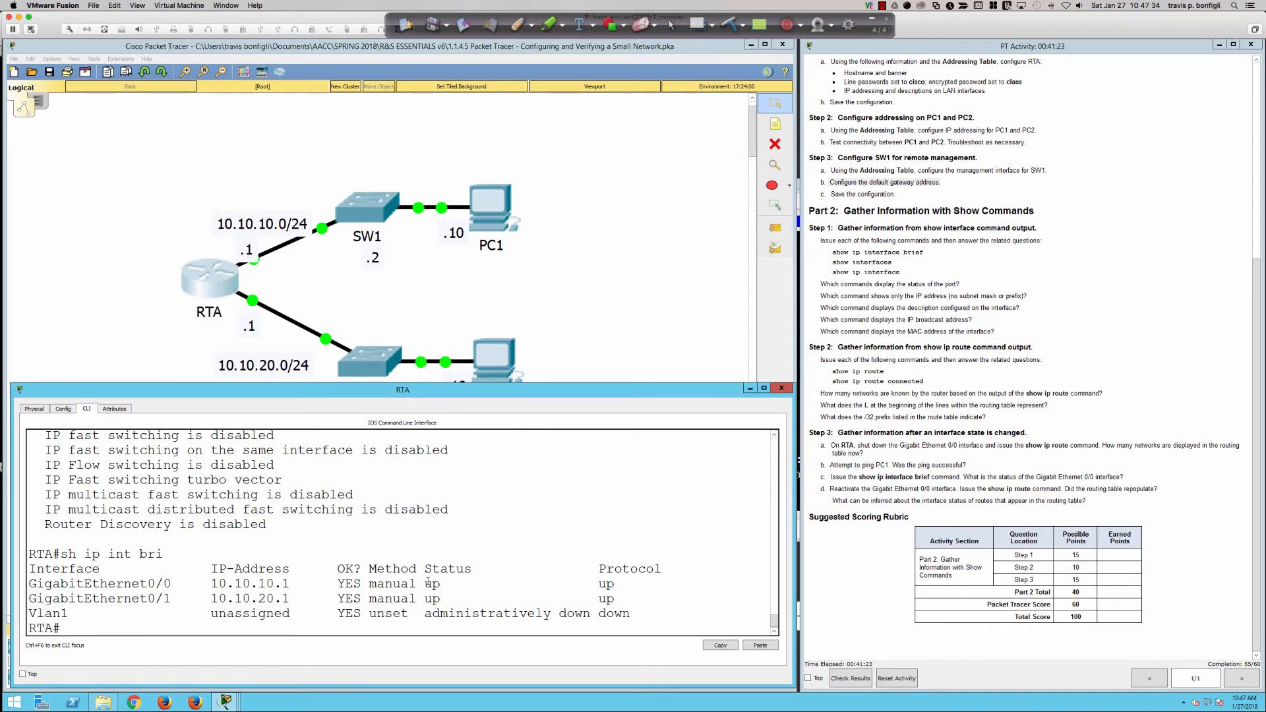
pyautogui.scroll(15, 406, 560)
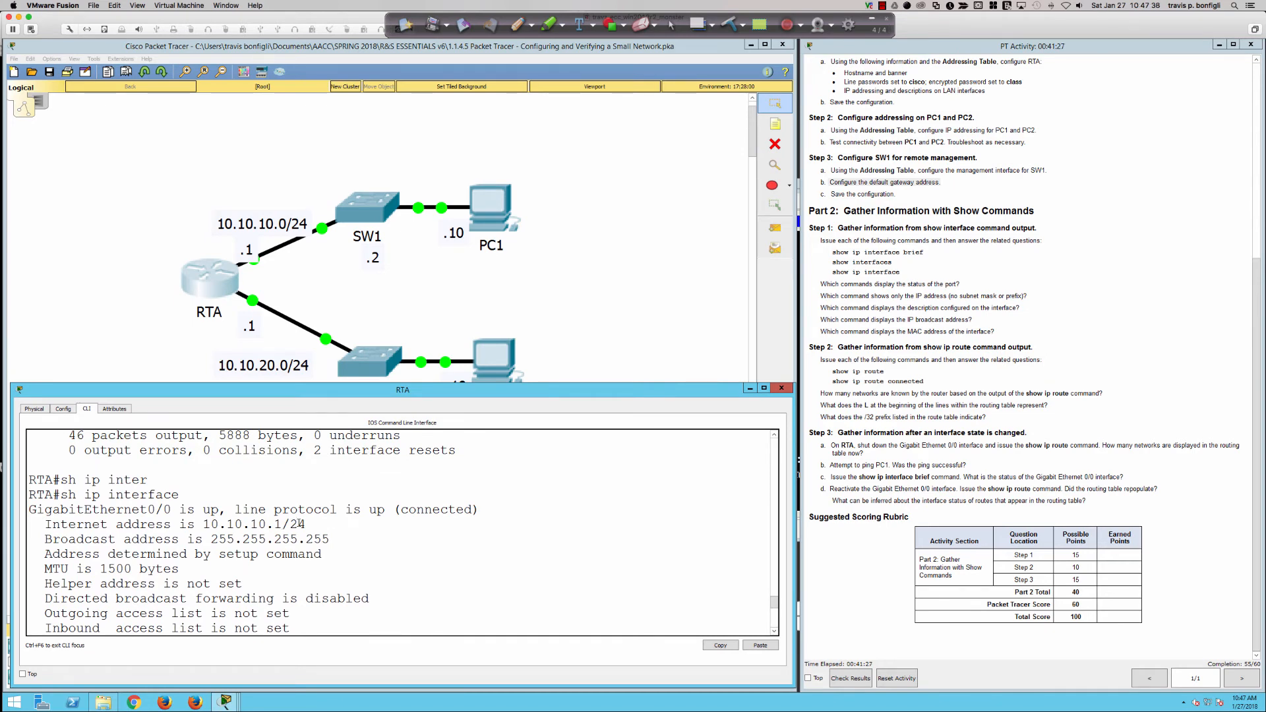
pyautogui.scroll(-15, 349, 569)
pyautogui.scroll(-1, 349, 568)
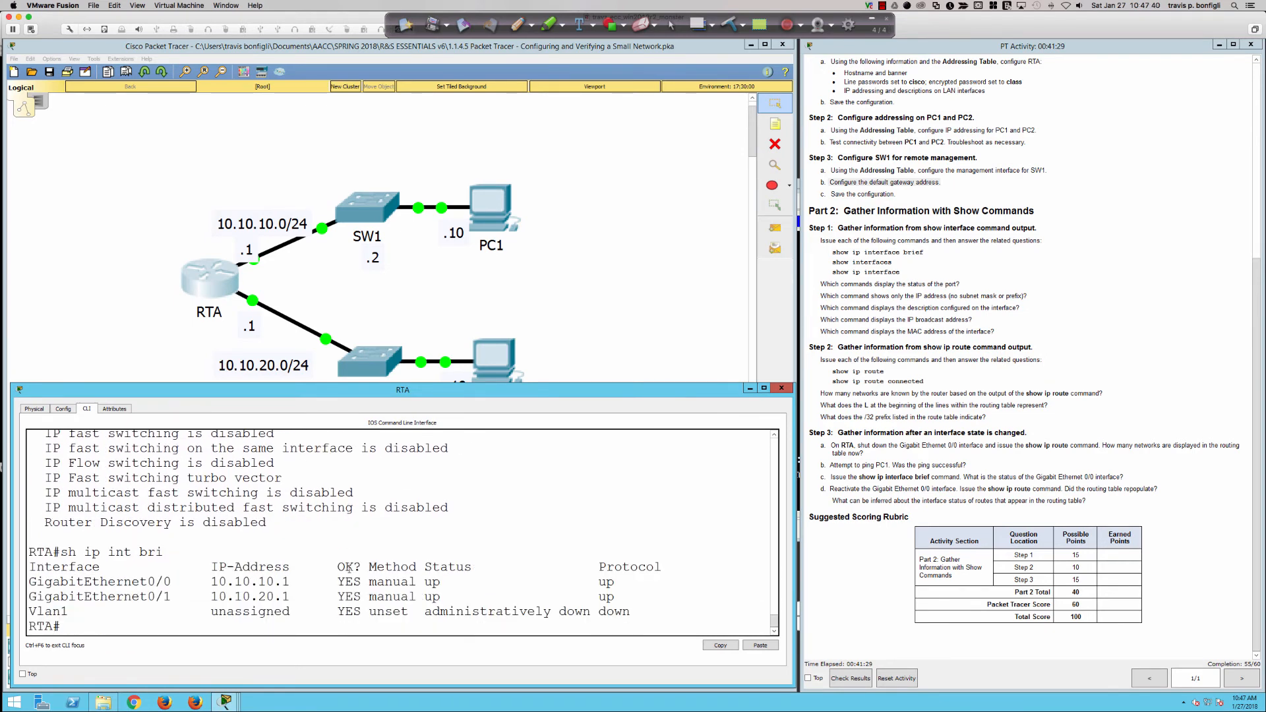
pyautogui.scroll(10, 348, 568)
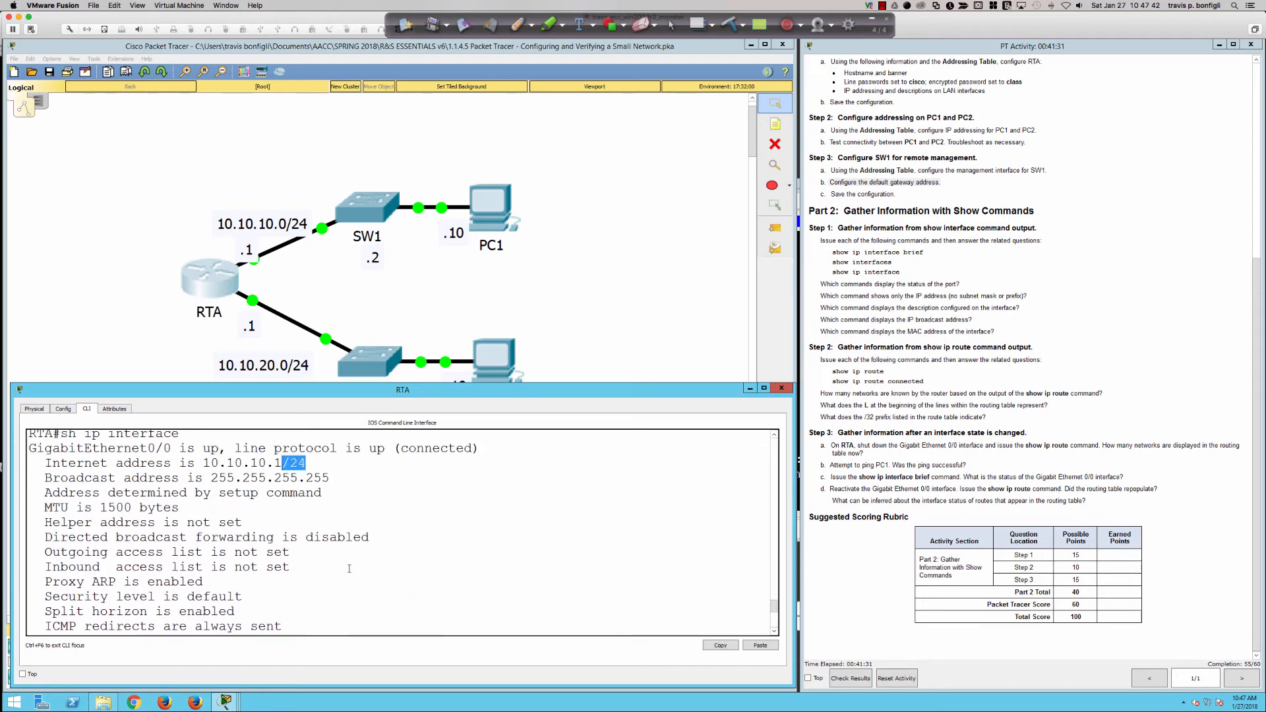
pyautogui.scroll(10, 348, 568)
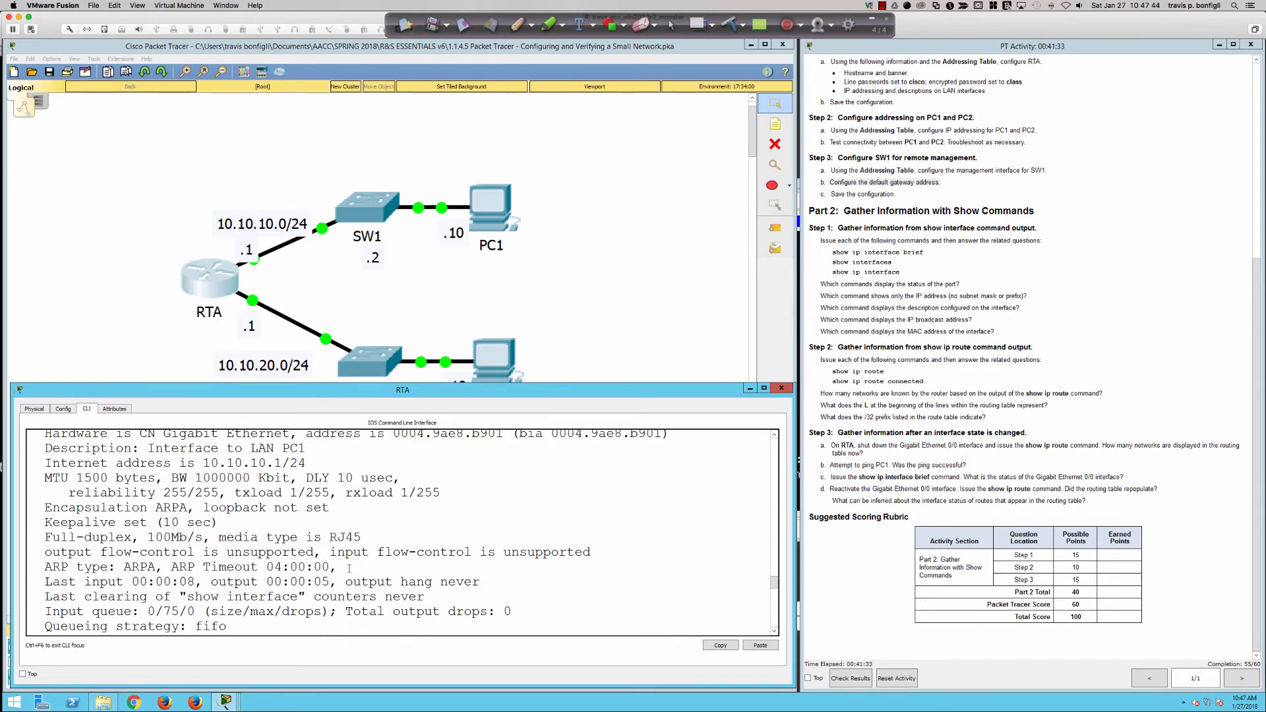
pyautogui.scroll(1, 349, 568)
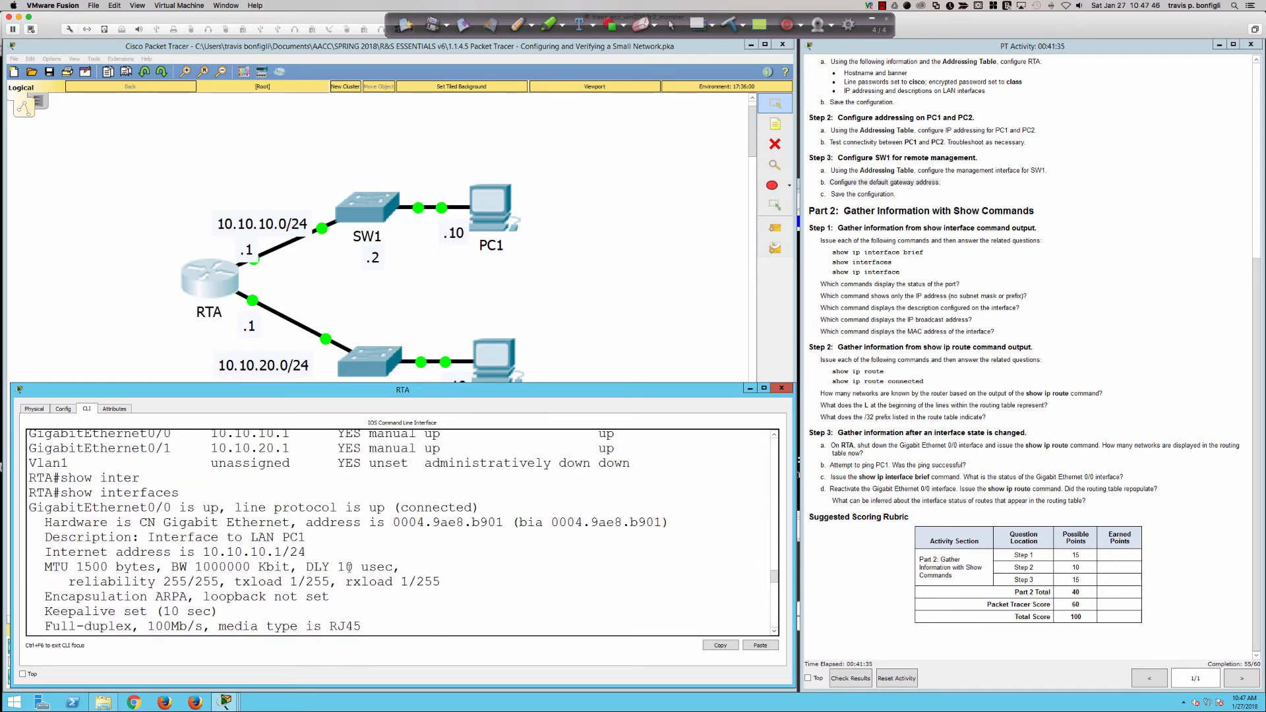
pyautogui.moveTo(306, 551); pyautogui.dragTo(275, 551)
pyautogui.scroll(-15, 443, 568)
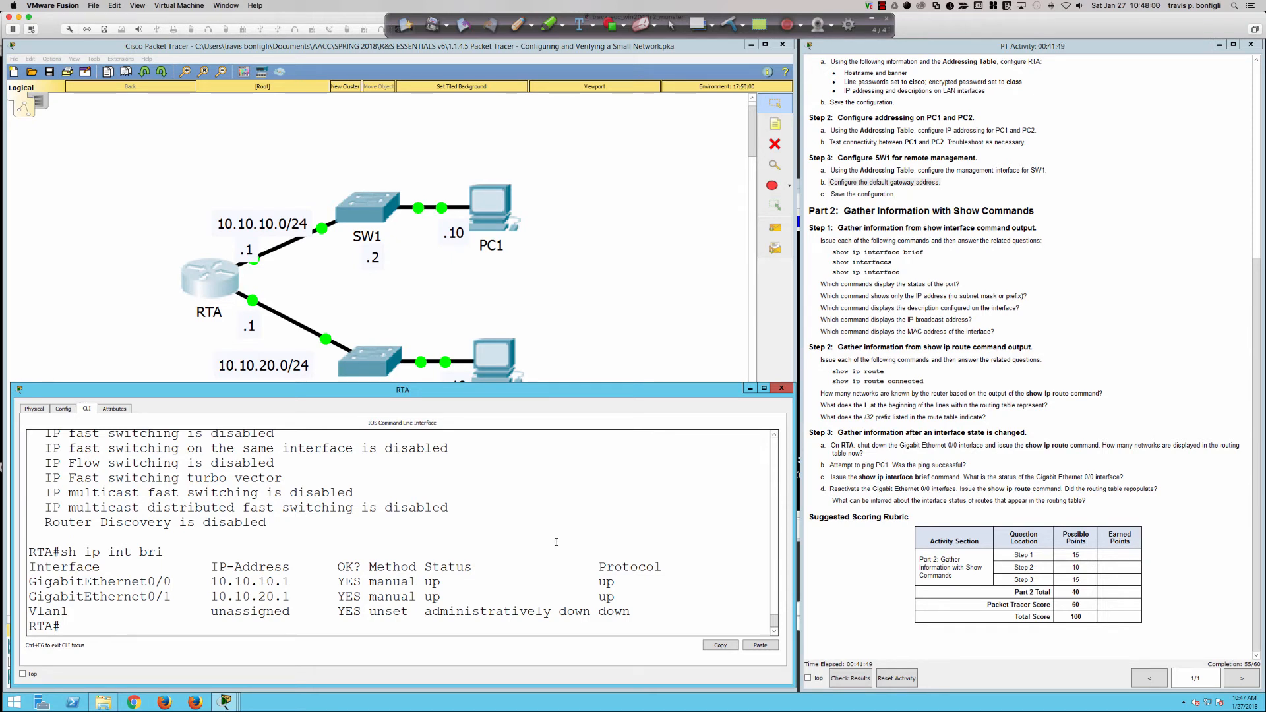
pyautogui.moveTo(84, 551); pyautogui.dragTo(329, 598)
pyautogui.scroll(4, 324, 566)
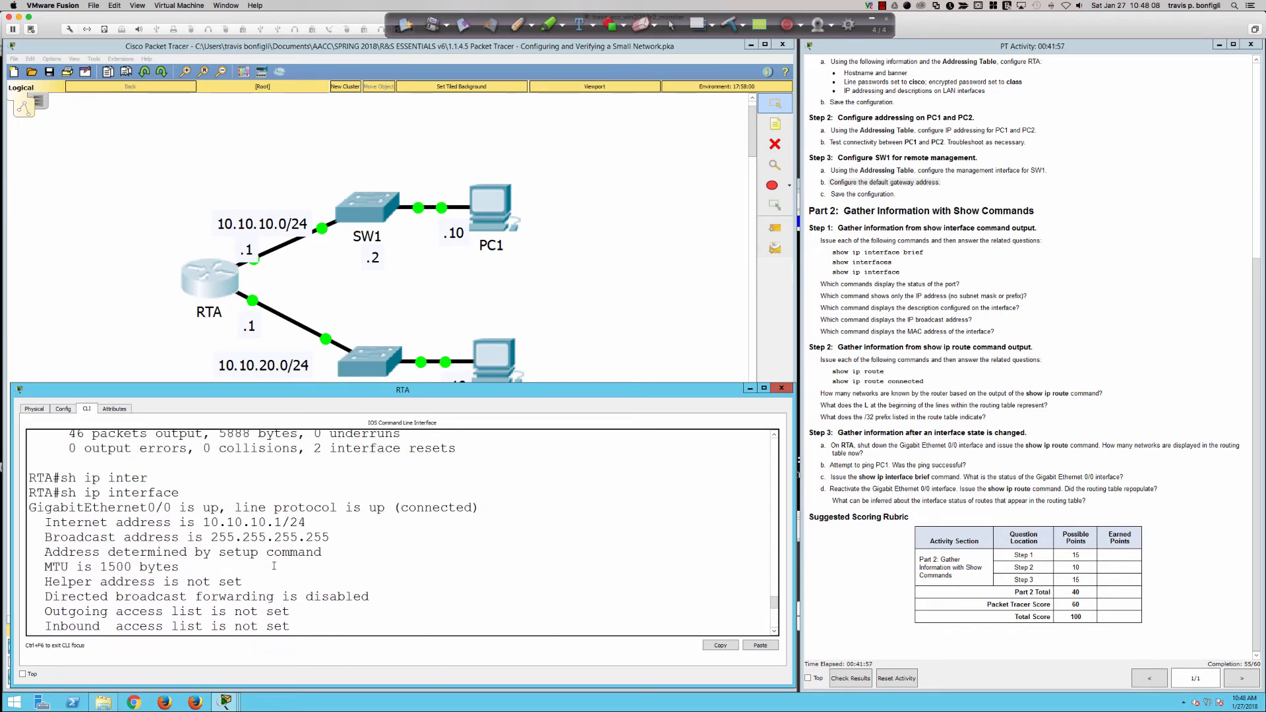
pyautogui.scroll(-2, 274, 565)
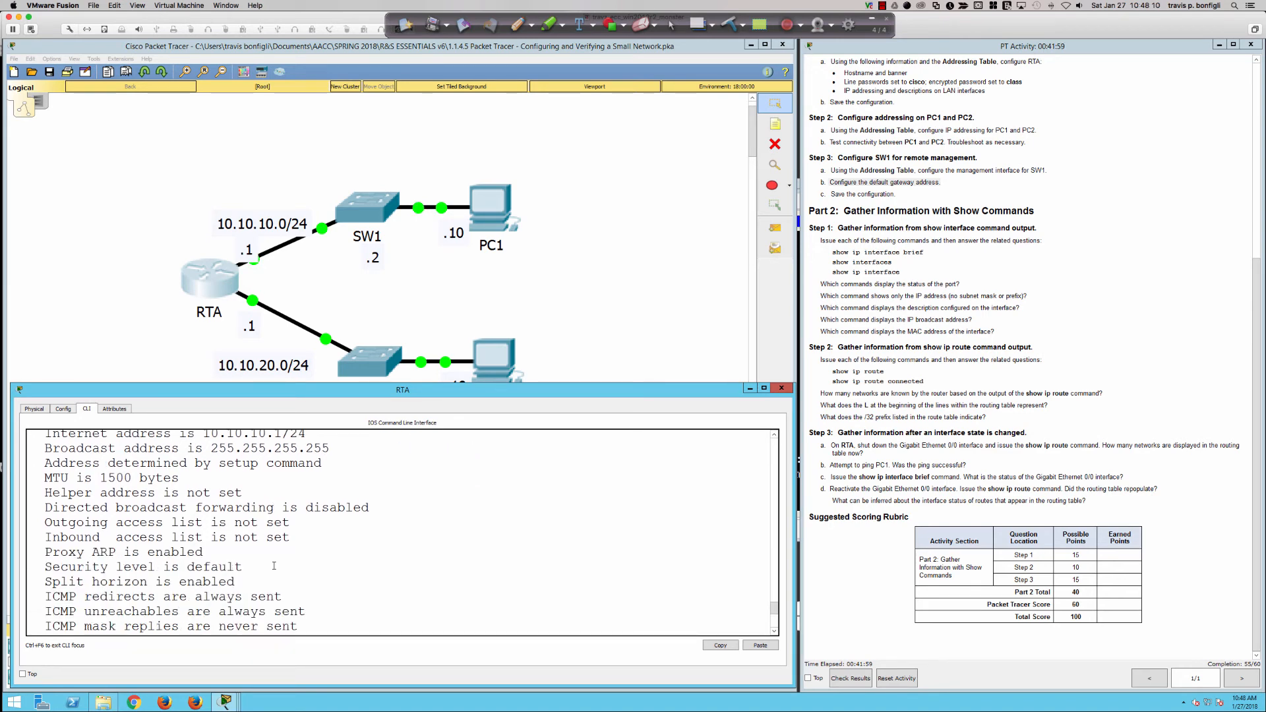
pyautogui.scroll(10, 274, 566)
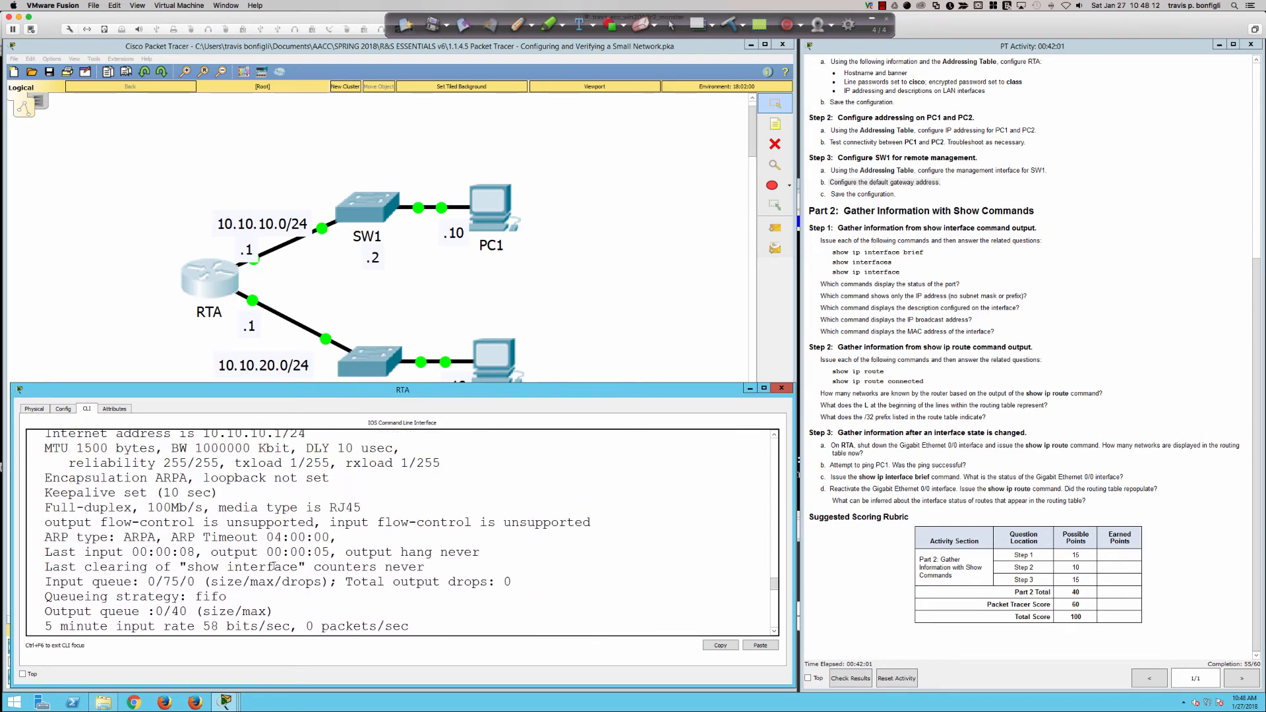
pyautogui.scroll(2, 274, 565)
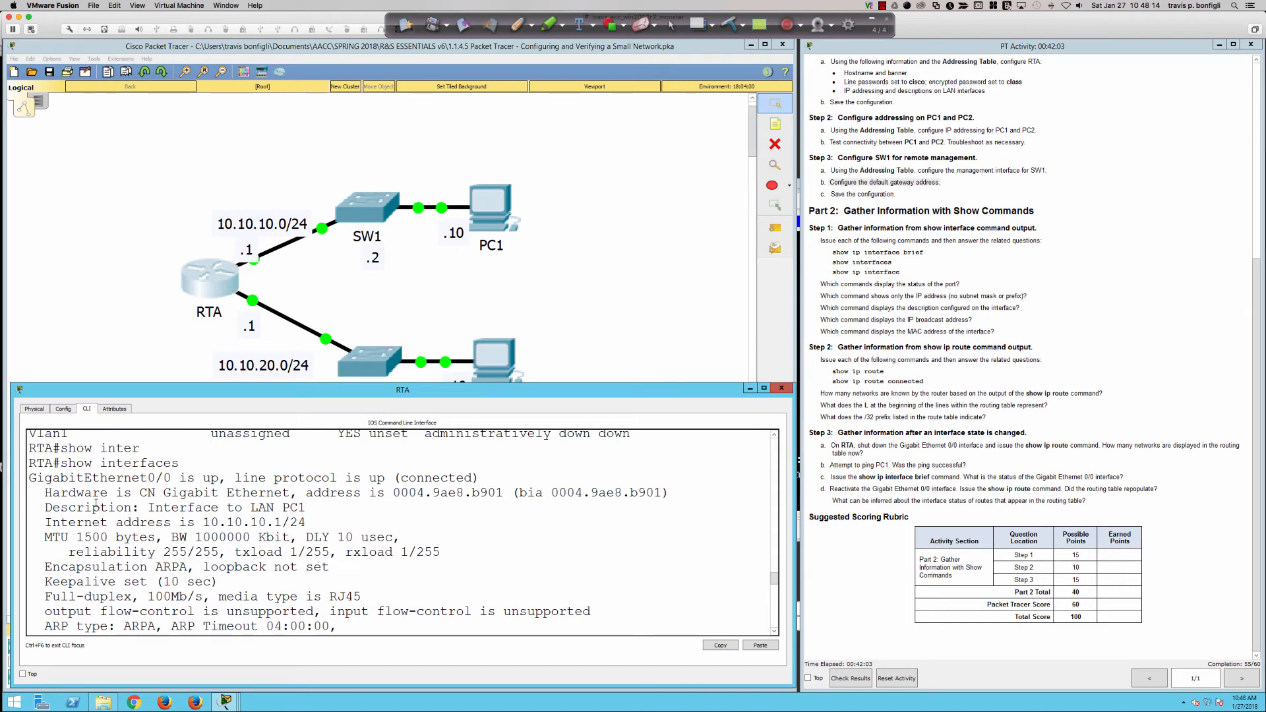
pyautogui.moveTo(93, 507); pyautogui.dragTo(306, 510)
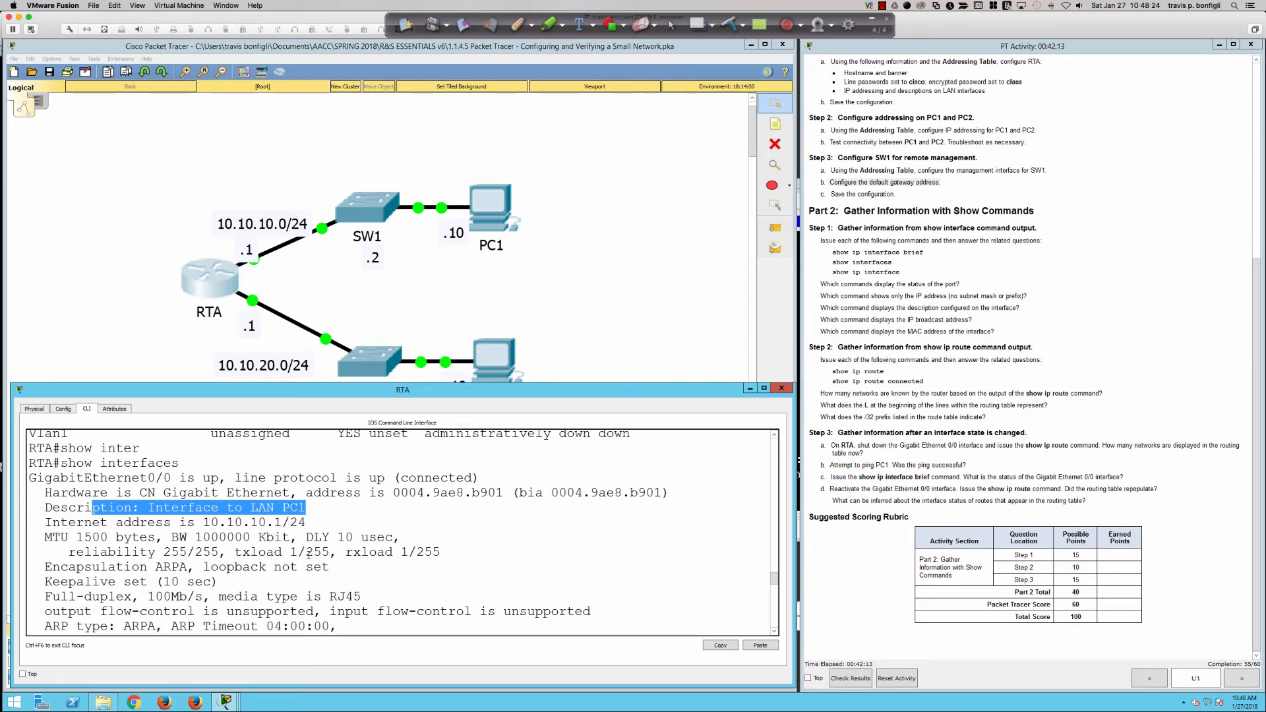
pyautogui.scroll(-4, 307, 553)
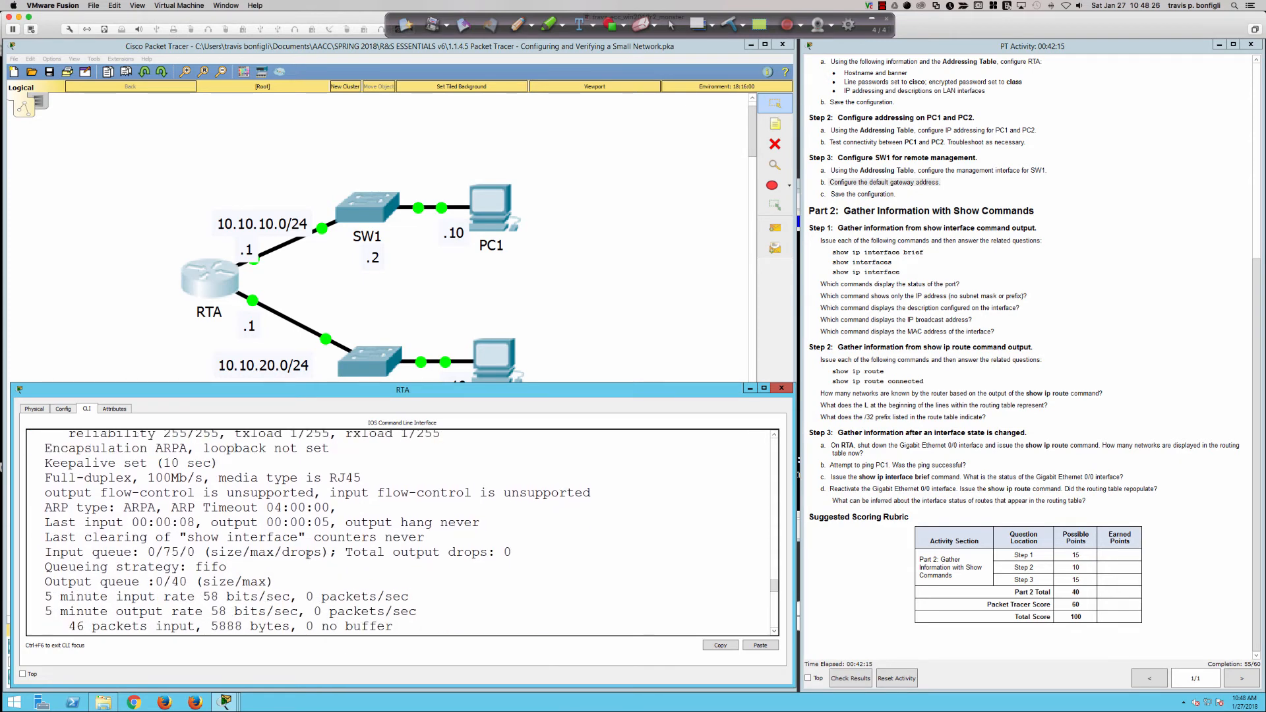
pyautogui.scroll(5, 308, 554)
pyautogui.scroll(-10, 308, 553)
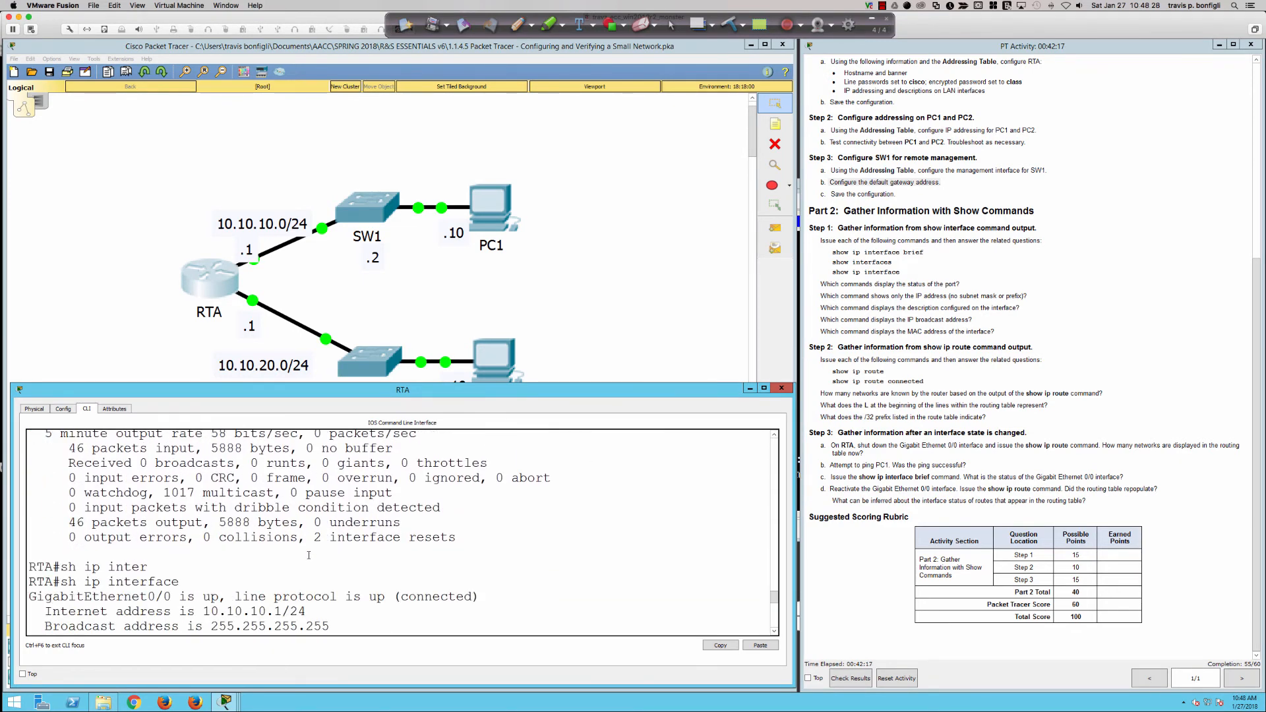
pyautogui.scroll(-2, 308, 553)
pyautogui.moveTo(329, 508); pyautogui.dragTo(46, 505)
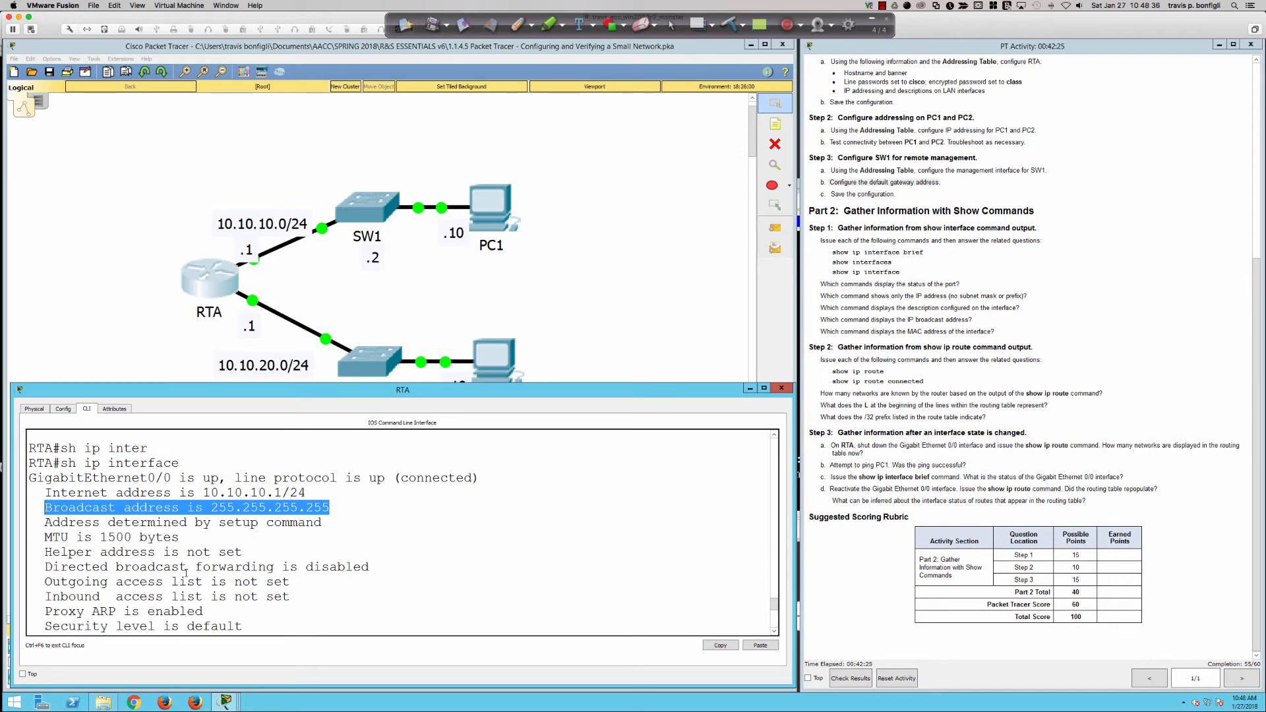
pyautogui.scroll(7, 185, 572)
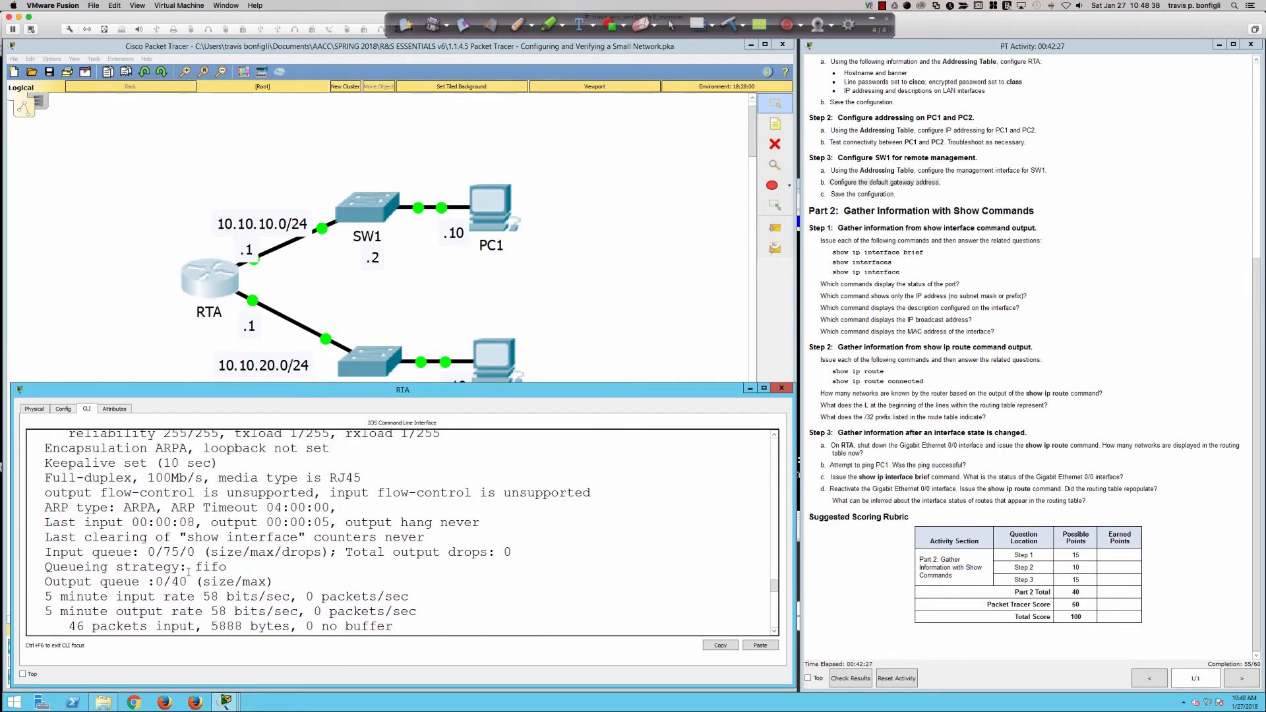
pyautogui.scroll(2, 189, 571)
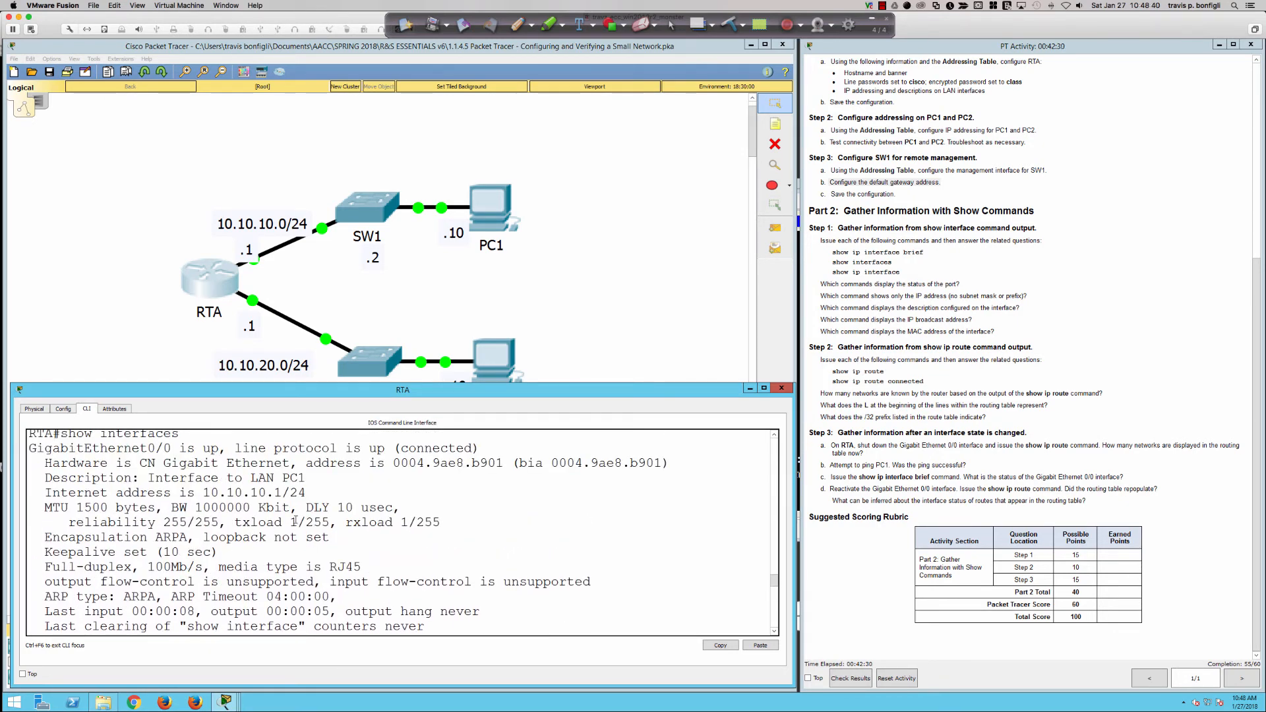
pyautogui.moveTo(371, 464); pyautogui.dragTo(671, 463)
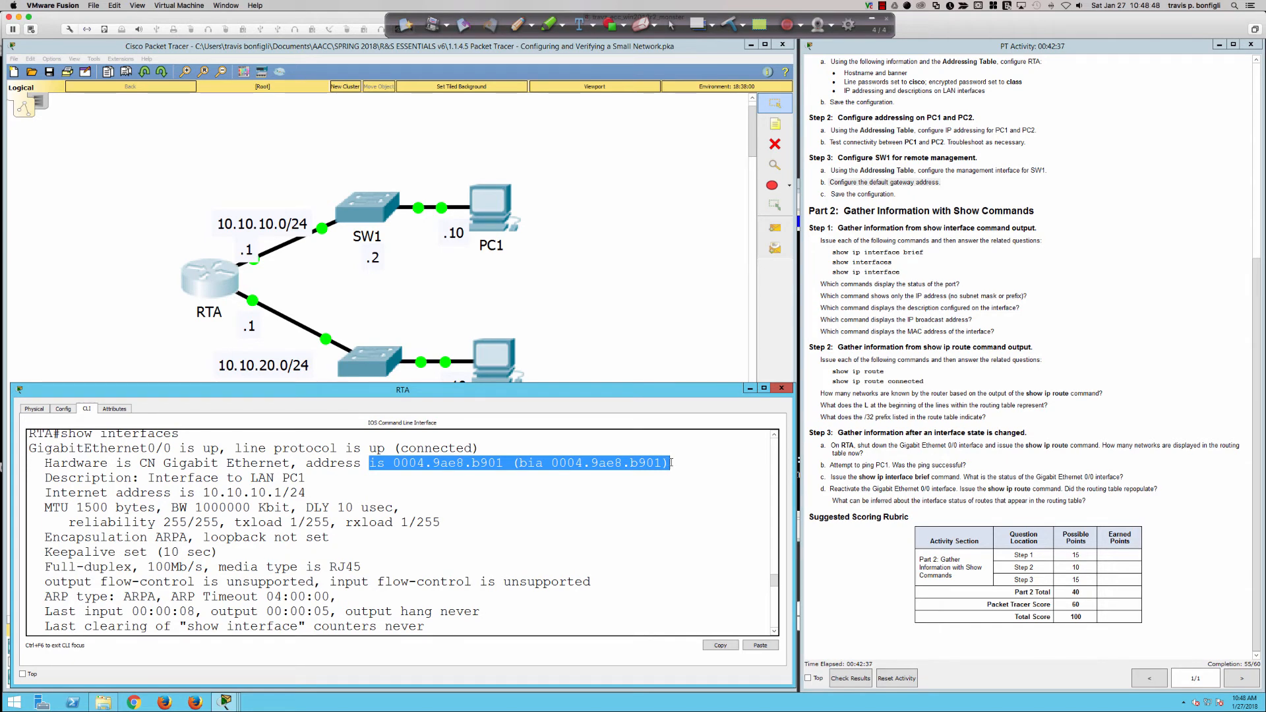
pyautogui.click(675, 490)
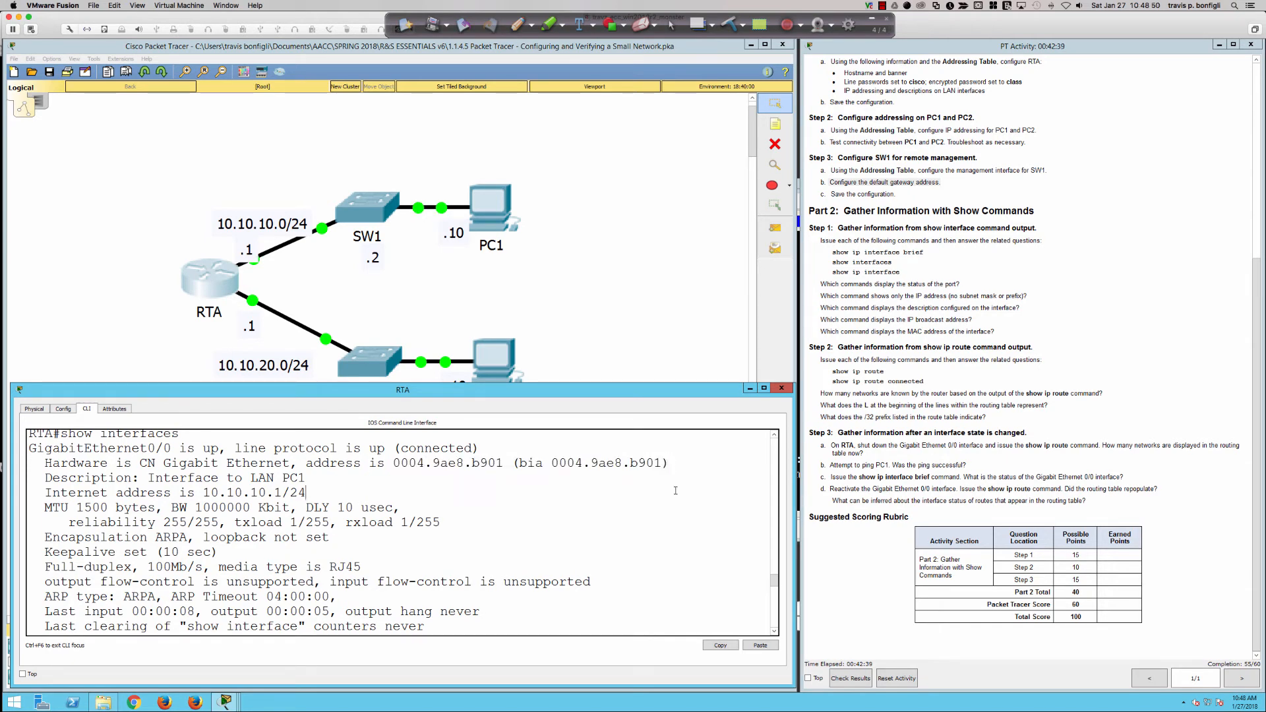
# Rerun sh ip int bri, then display RTA's routing table with sh ip route.
pyautogui.write('sh ip int bri')
pyautogui.press('Return')
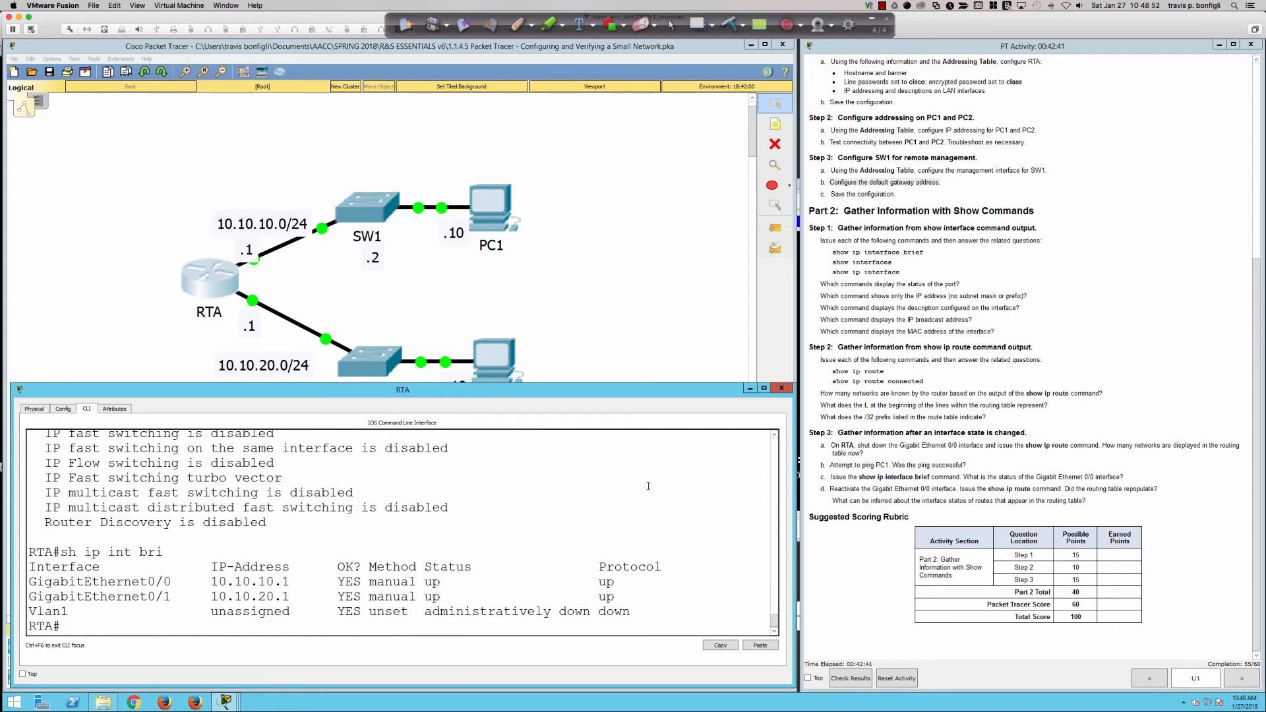
pyautogui.press('Return')
pyautogui.press('Return')
pyautogui.press('Return')
pyautogui.press('Return')
pyautogui.write('sh ip rou')
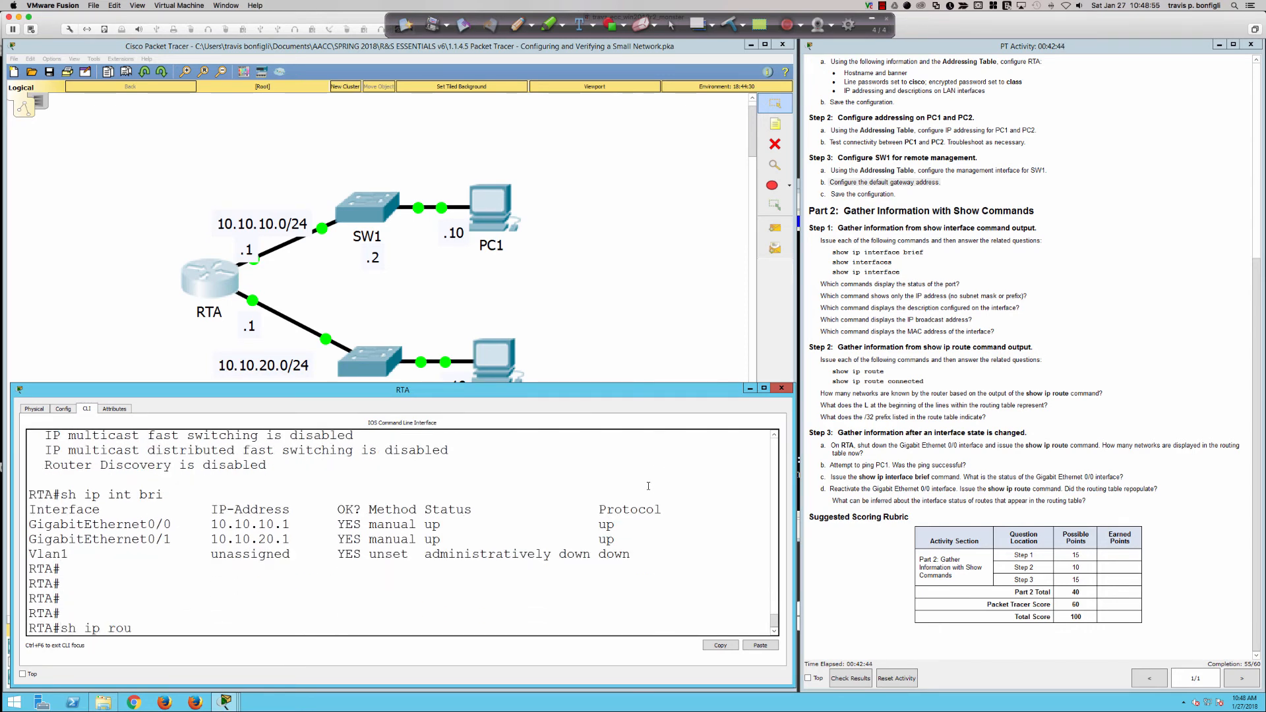
pyautogui.press('Return')
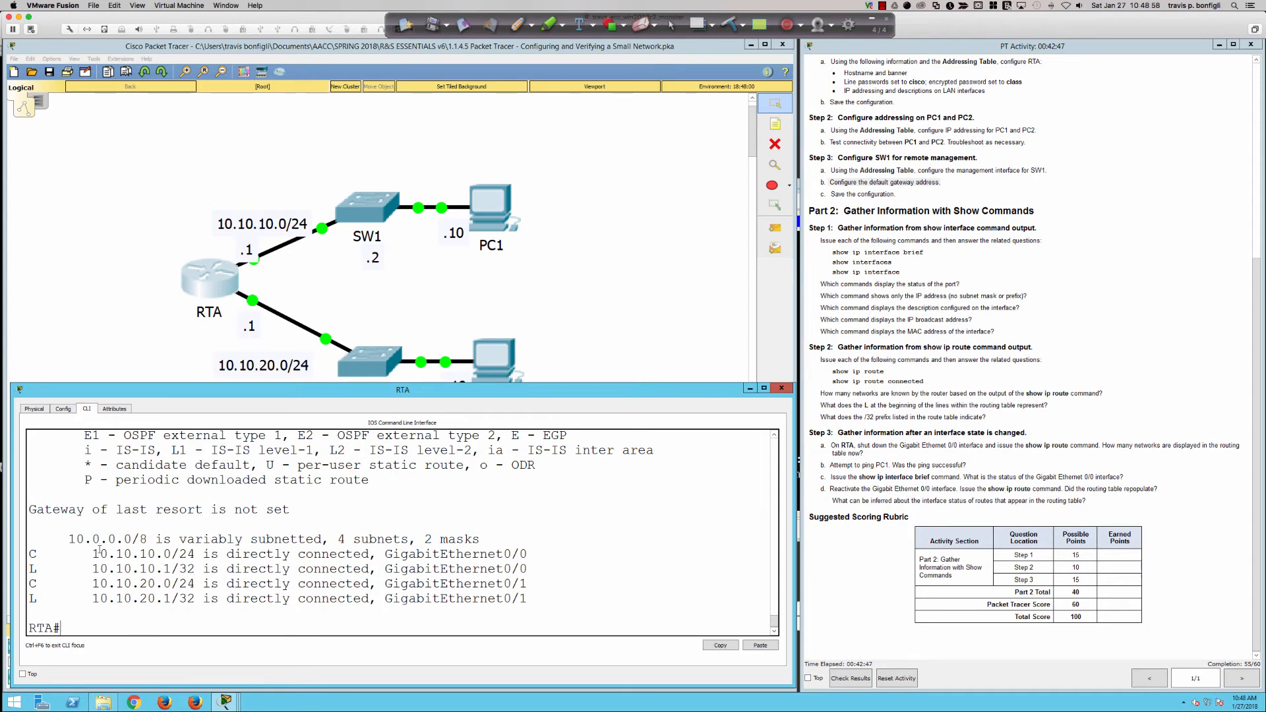
# Point out the connected 10.10.10.0/24 and 10.10.20.0/24 routes, local /32 routes and exit interfaces.
pyautogui.moveTo(31, 554); pyautogui.dragTo(196, 553)
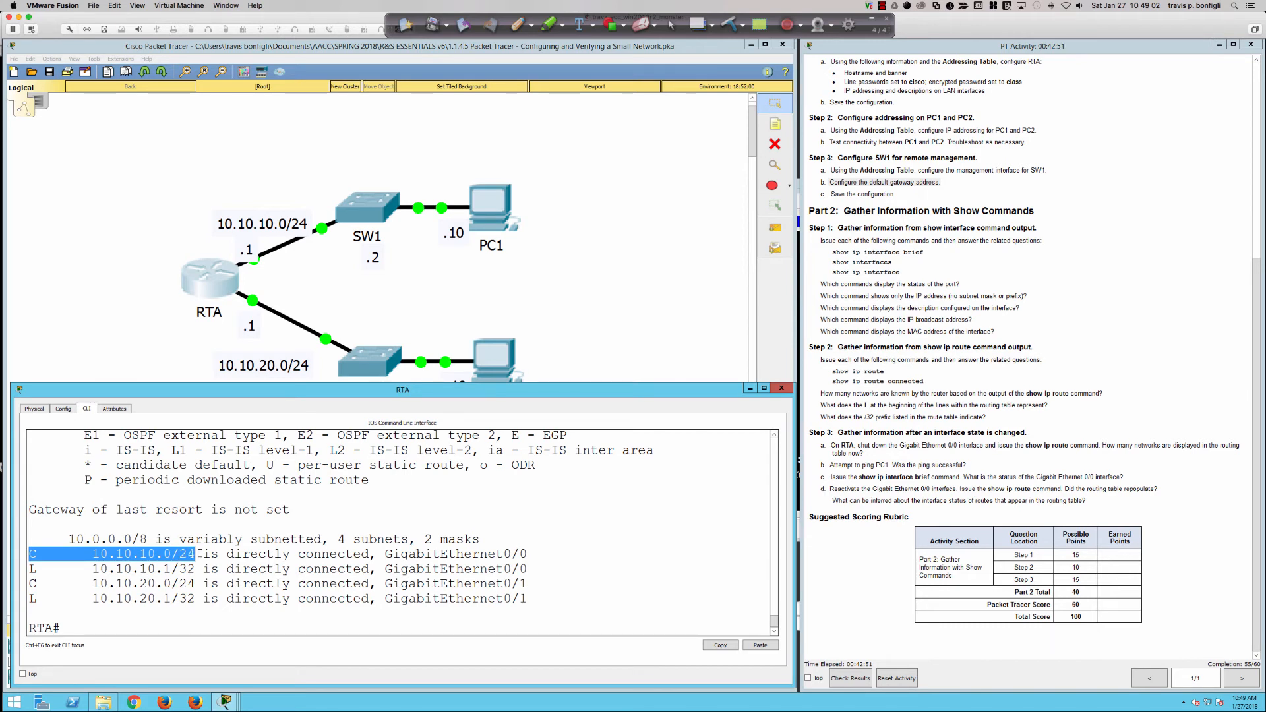
pyautogui.moveTo(68, 583); pyautogui.dragTo(203, 583)
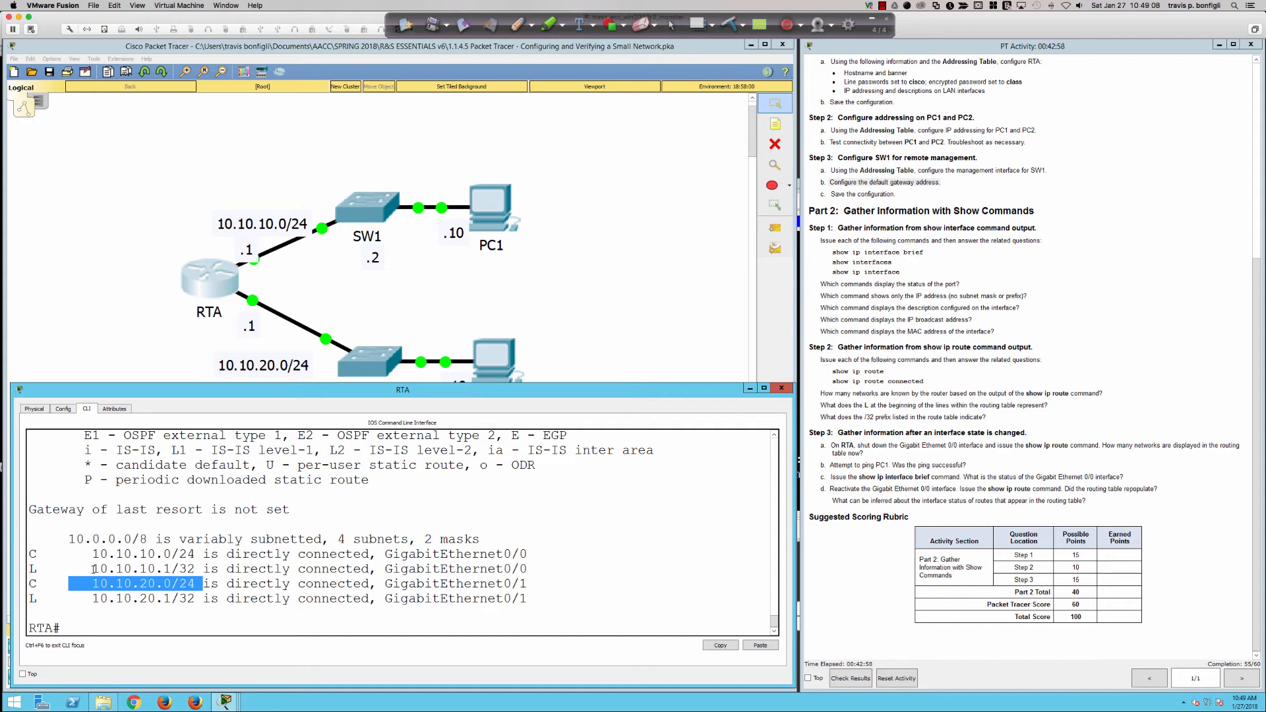
pyautogui.moveTo(93, 568); pyautogui.dragTo(203, 568)
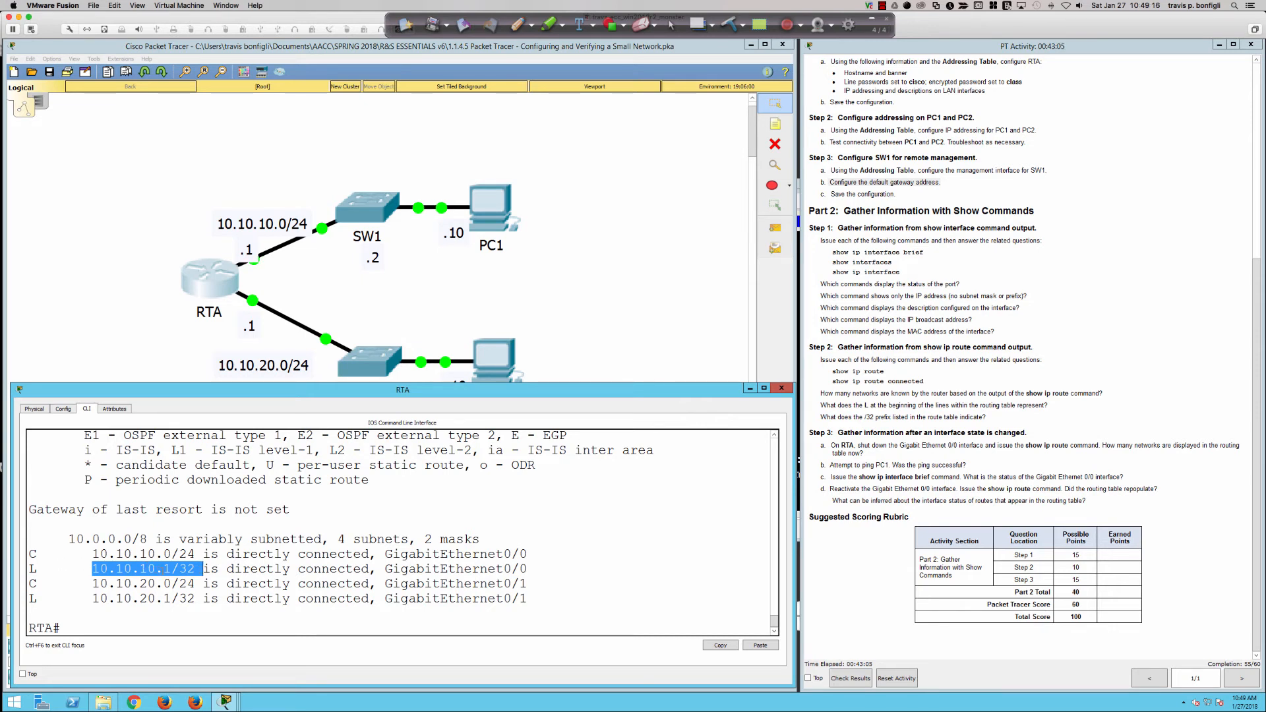
pyautogui.moveTo(533, 568); pyautogui.dragTo(504, 598)
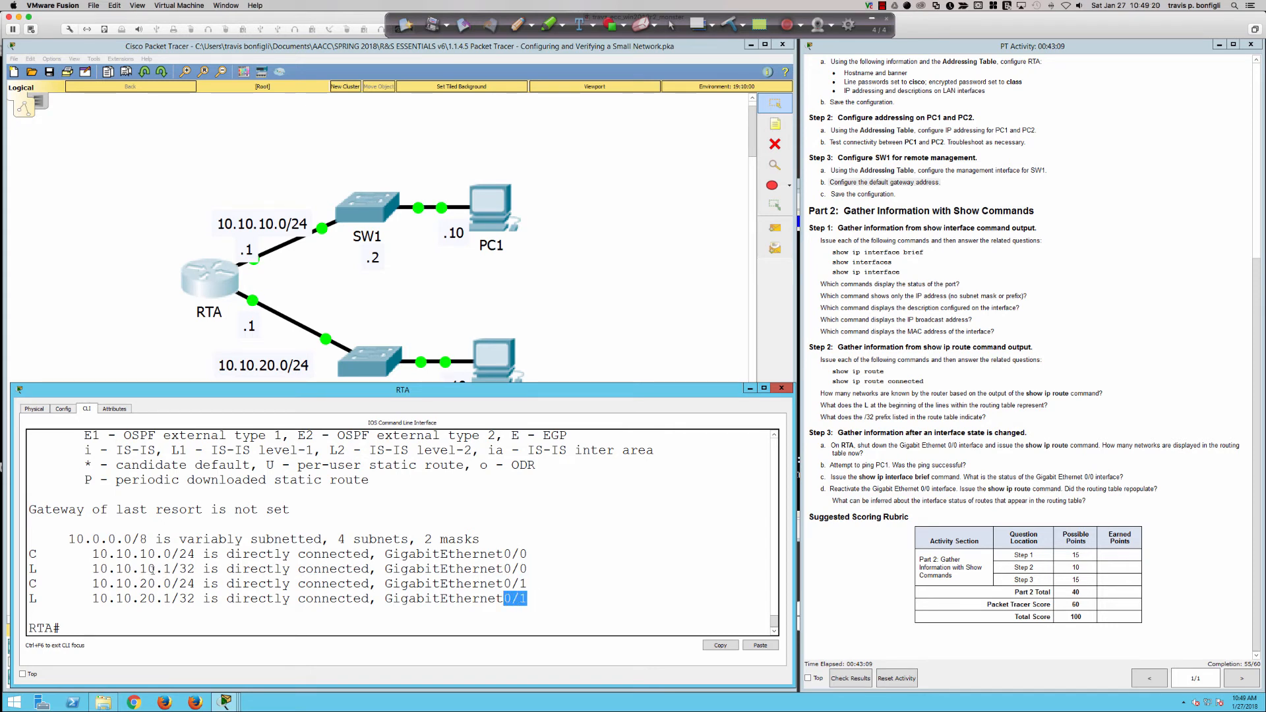
pyautogui.moveTo(163, 569); pyautogui.dragTo(202, 568)
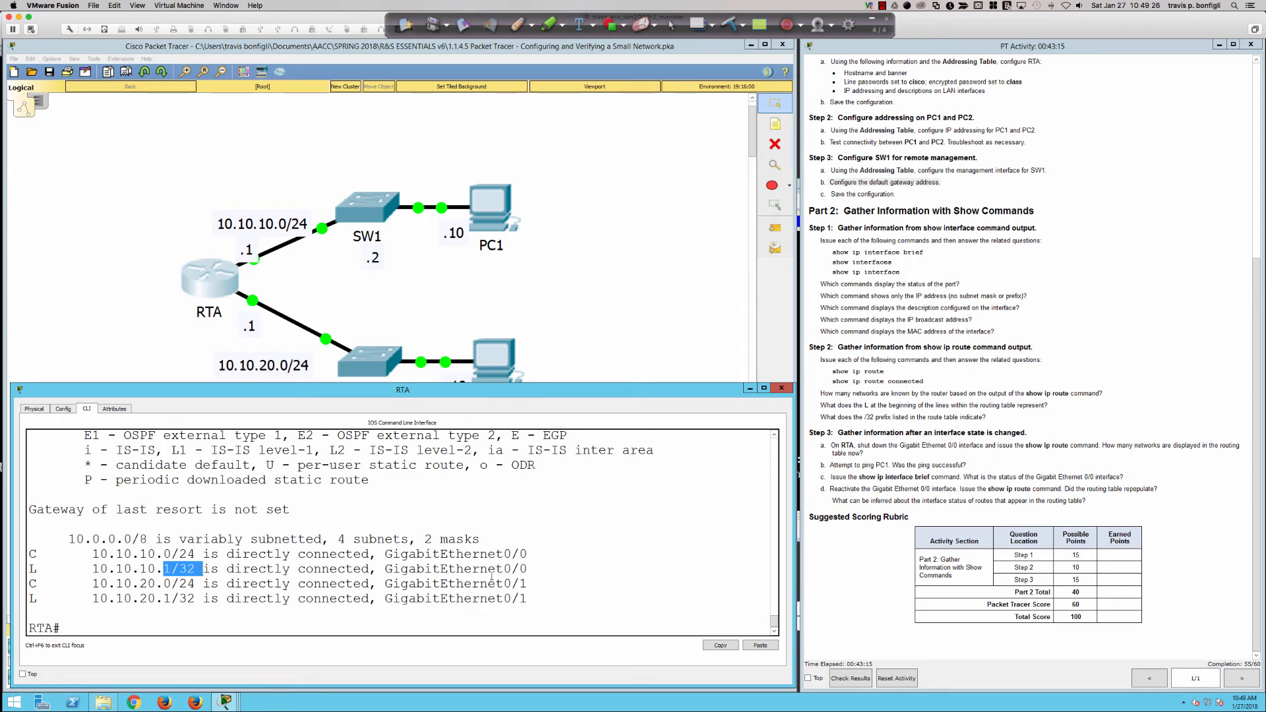
pyautogui.click(546, 581)
# List only RTA's connected routes with sh ip route connected.
pyautogui.press('Return')
pyautogui.press('Return')
pyautogui.press('Return')
pyautogui.write('sh ip route con')
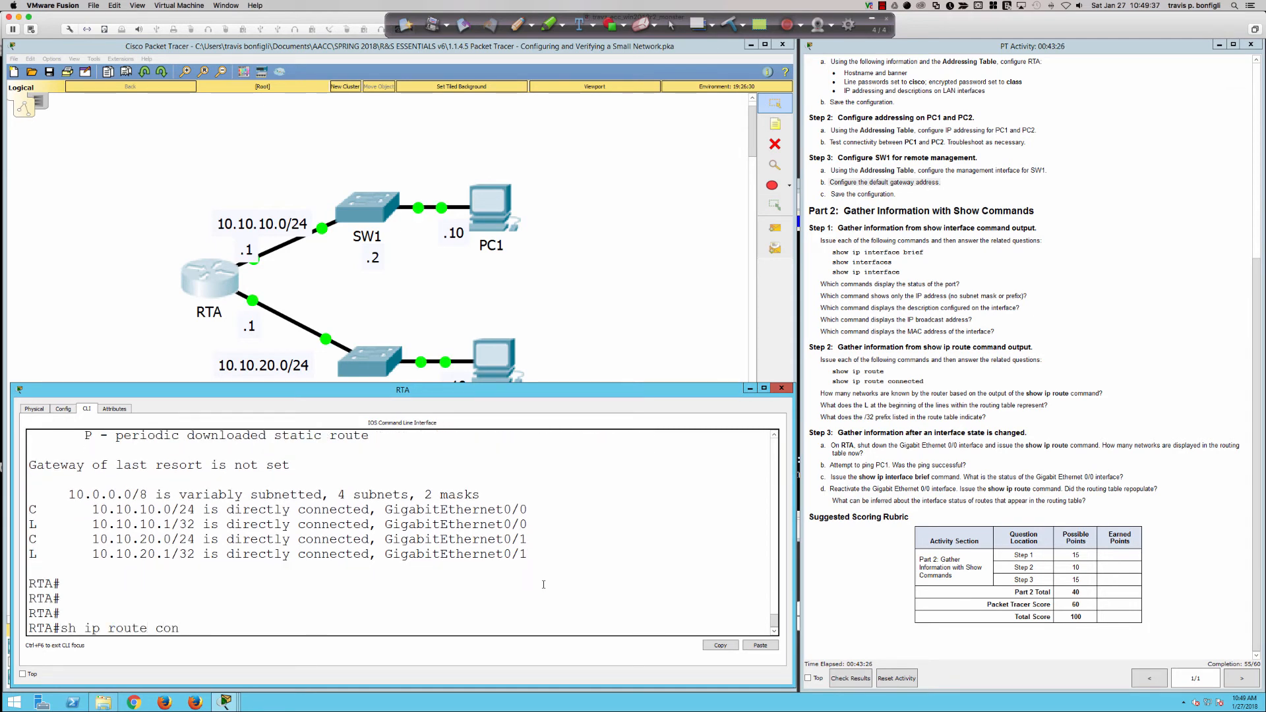
pyautogui.press('Tab')
pyautogui.press('Return')
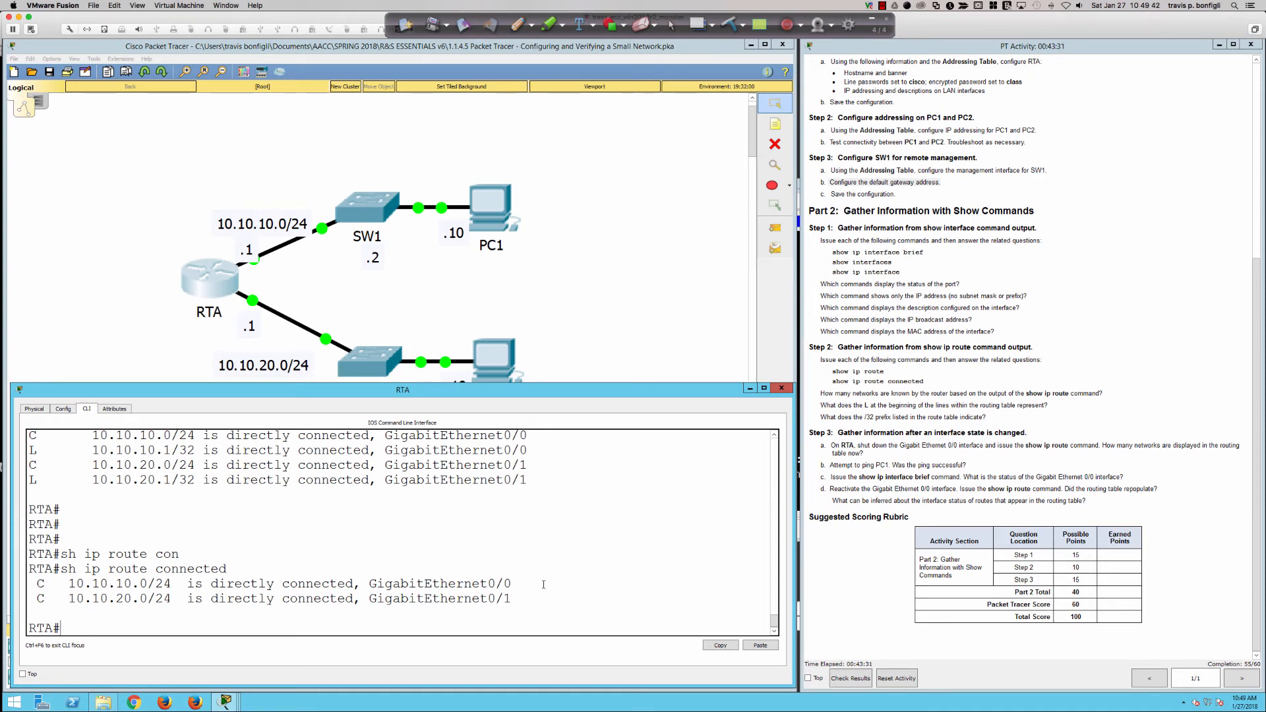
# Attempt show ip st twice; both commands are rejected.
pyautogui.write('show ip stq')
pyautogui.press('Return')
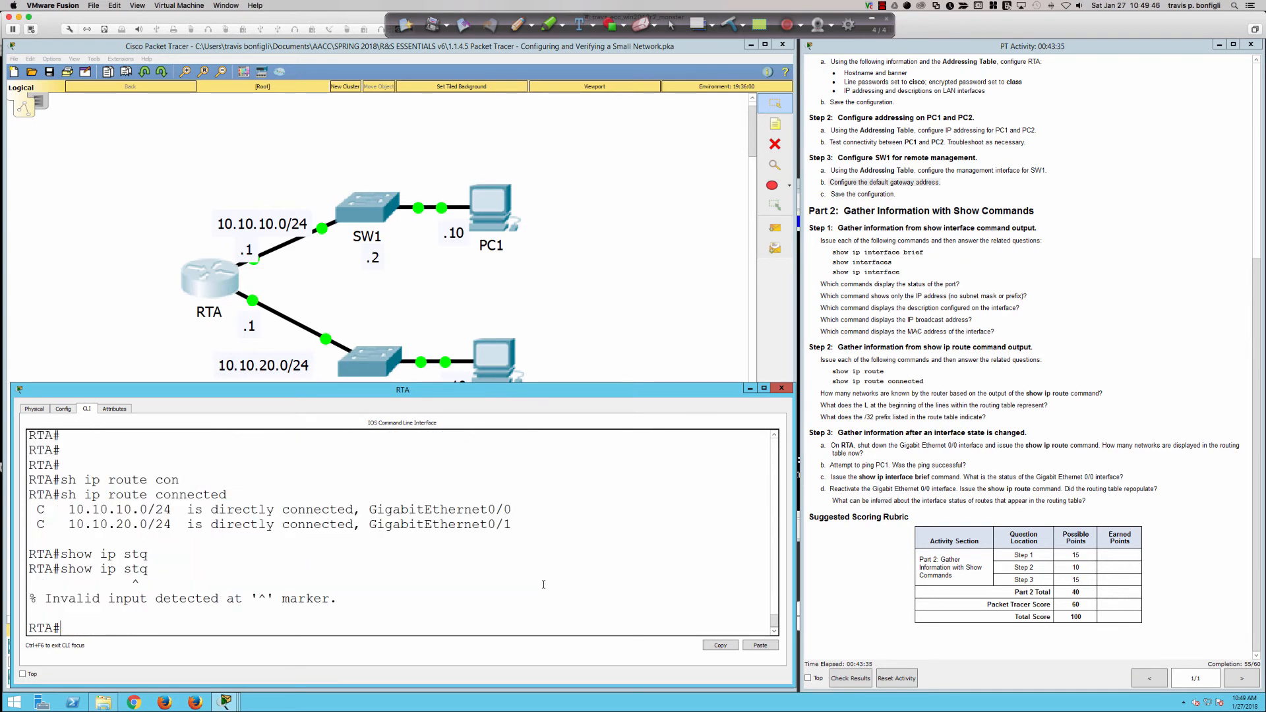
pyautogui.press('Up')
pyautogui.press('BackSpace')
pyautogui.press('Return')
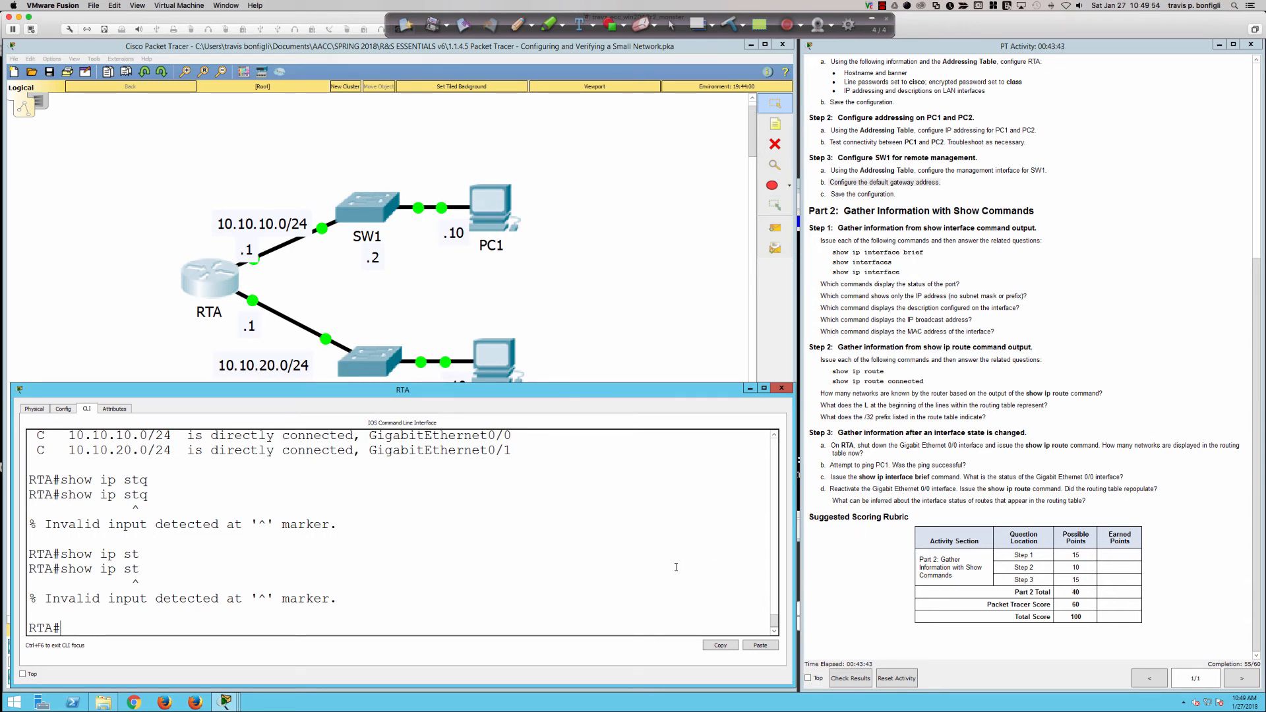
# List RTA's static routes with sh ip route static, which returns none.
pyautogui.write('sh ip route')
pyautogui.press('Tab')
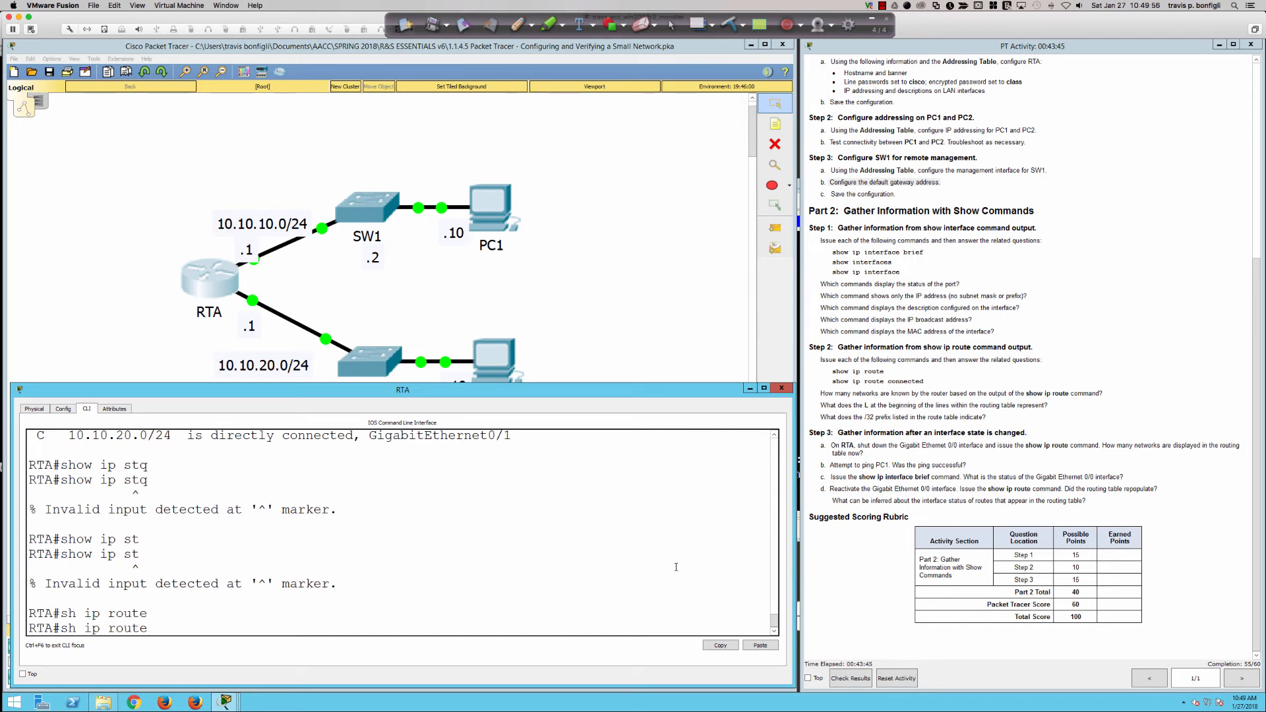
pyautogui.write('st')
pyautogui.press('Tab')
pyautogui.press('Return')
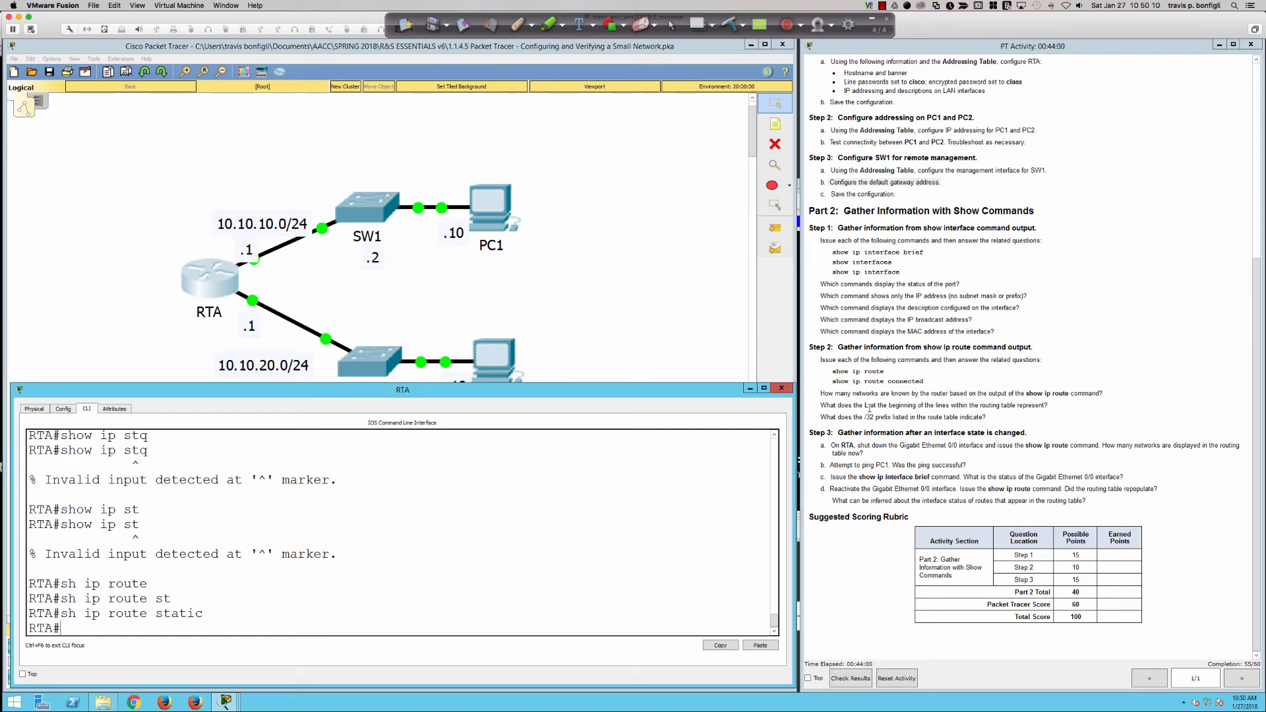
# Highlight the /32 prefix question in the activity instructions.
pyautogui.moveTo(837, 417); pyautogui.dragTo(988, 417)
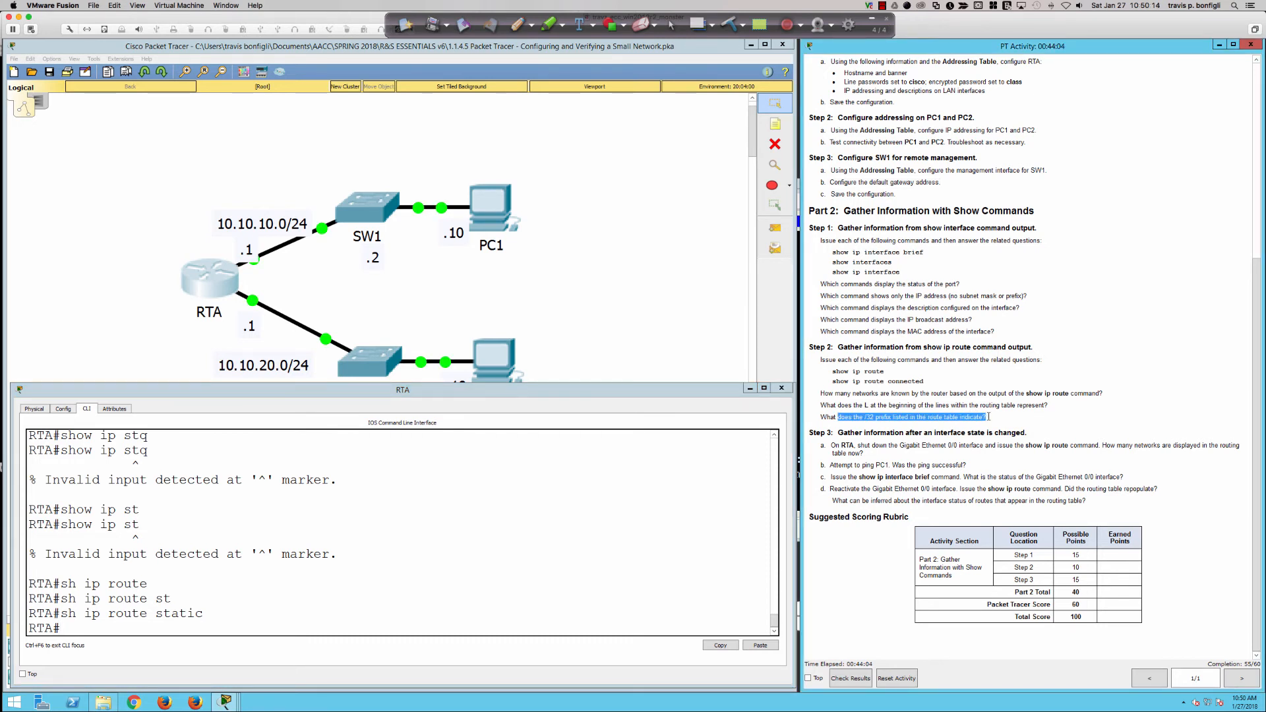
pyautogui.click(890, 441)
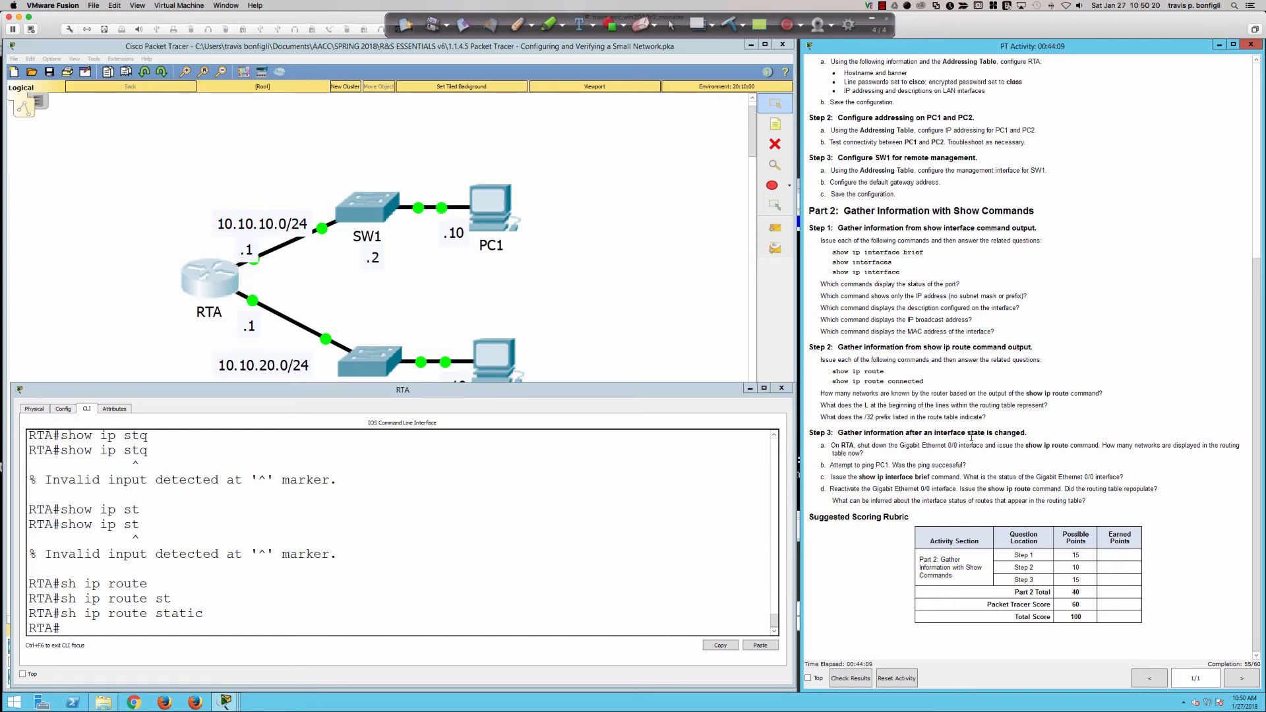
pyautogui.click(596, 525)
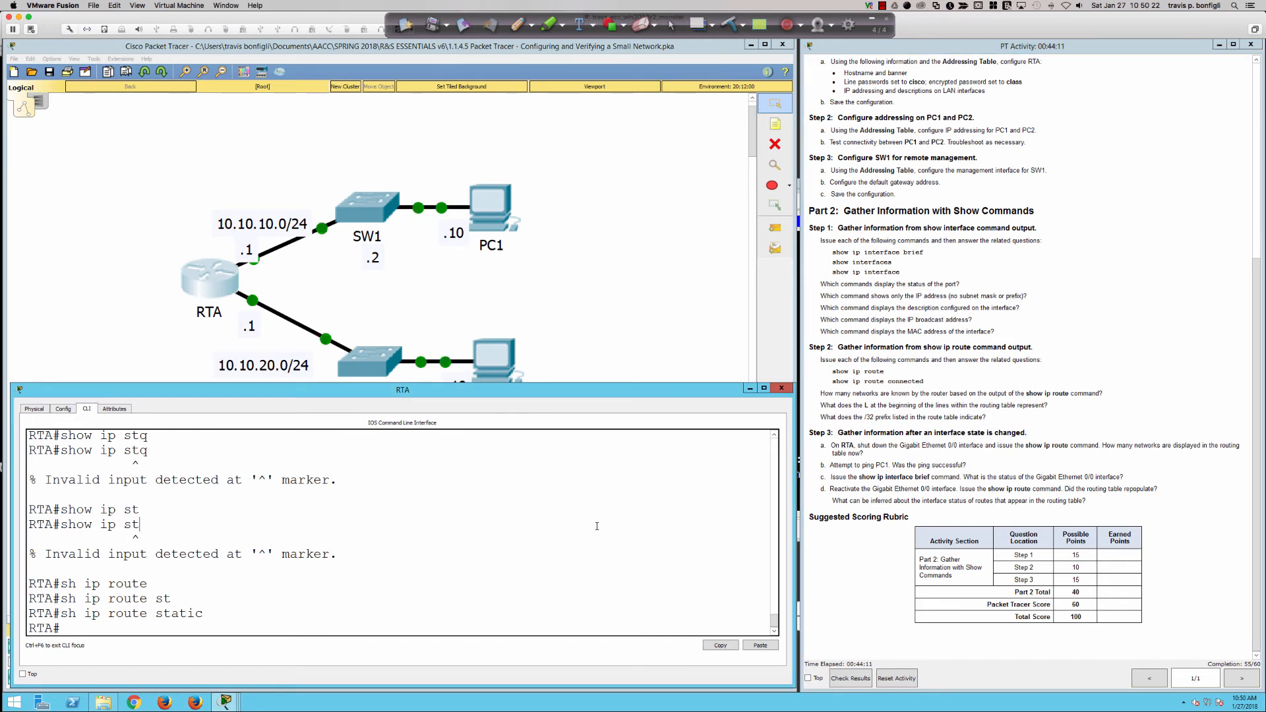
# Shut down RTA's GigabitEthernet0/0 interface from global configuration mode.
pyautogui.write('conf t')
pyautogui.press('Return')
pyautogui.write('int ')
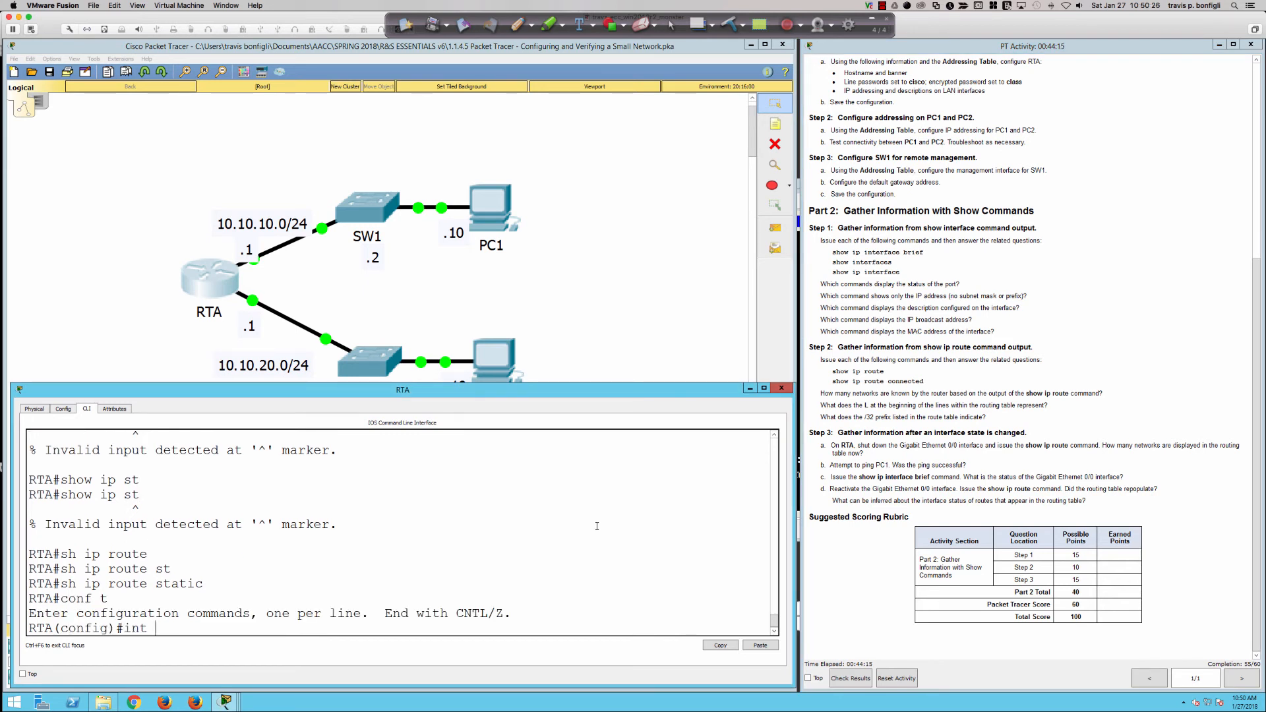
pyautogui.write('gi0/0')
pyautogui.press('Return')
pyautogui.write('shut')
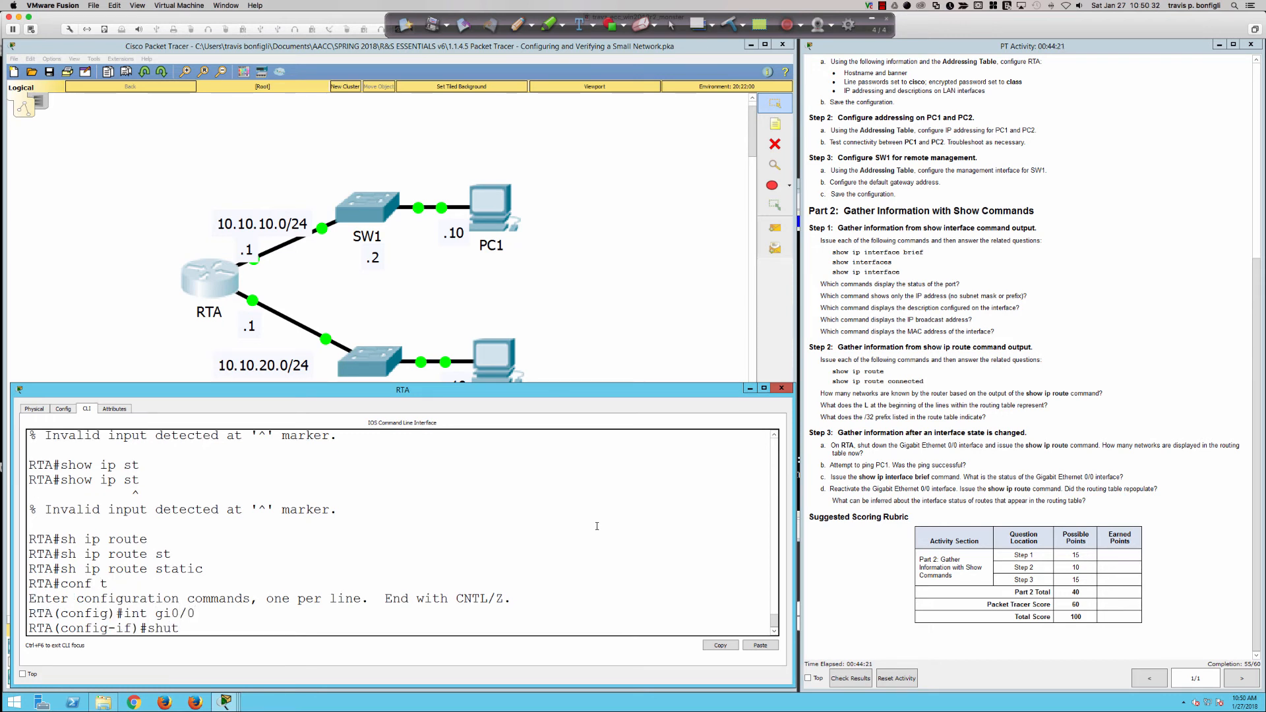
pyautogui.press('Return')
# Check connected routes and the brief interface table with do sh ip route con and do sh ip int bri.
pyautogui.press('Return')
pyautogui.press('Return')
pyautogui.press('Return')
pyautogui.press('Return')
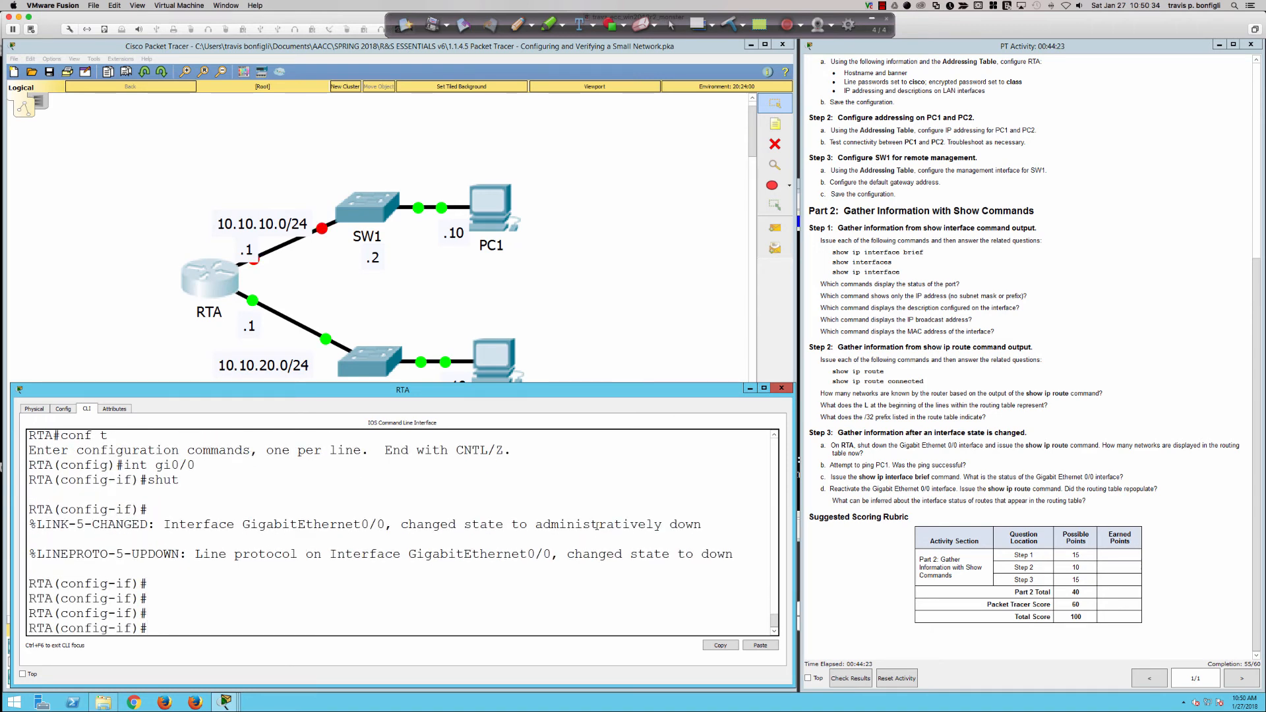
pyautogui.write('do sh ip route con')
pyautogui.press('Return')
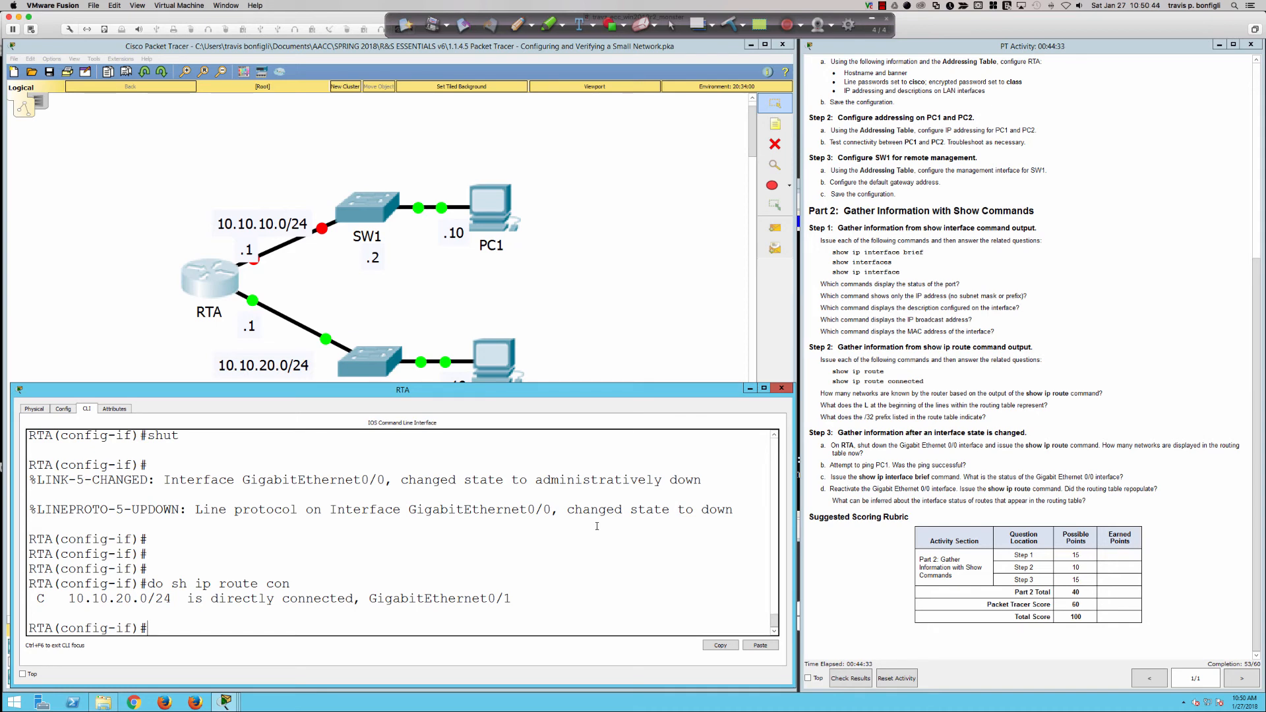
pyautogui.write('do sh ip int bri')
pyautogui.press('Return')
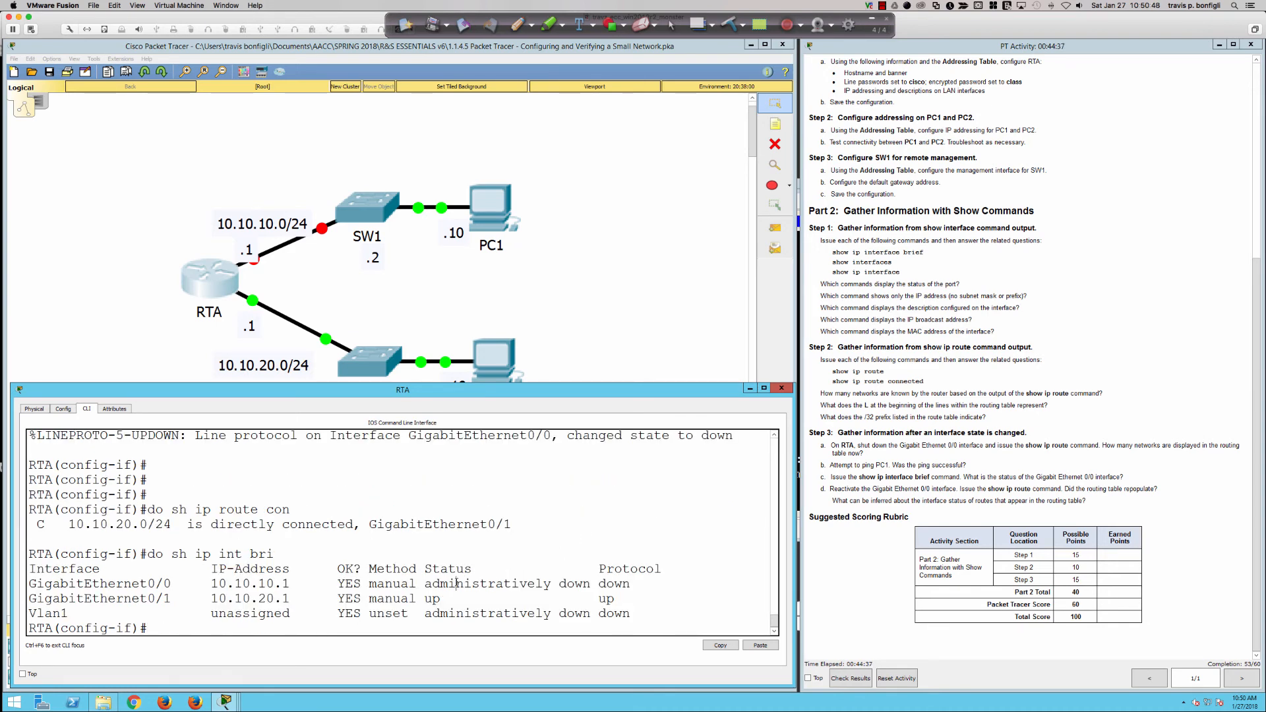
# Highlight Gi0/0's administratively down status and down protocol in the table.
pyautogui.moveTo(456, 583); pyautogui.dragTo(638, 583)
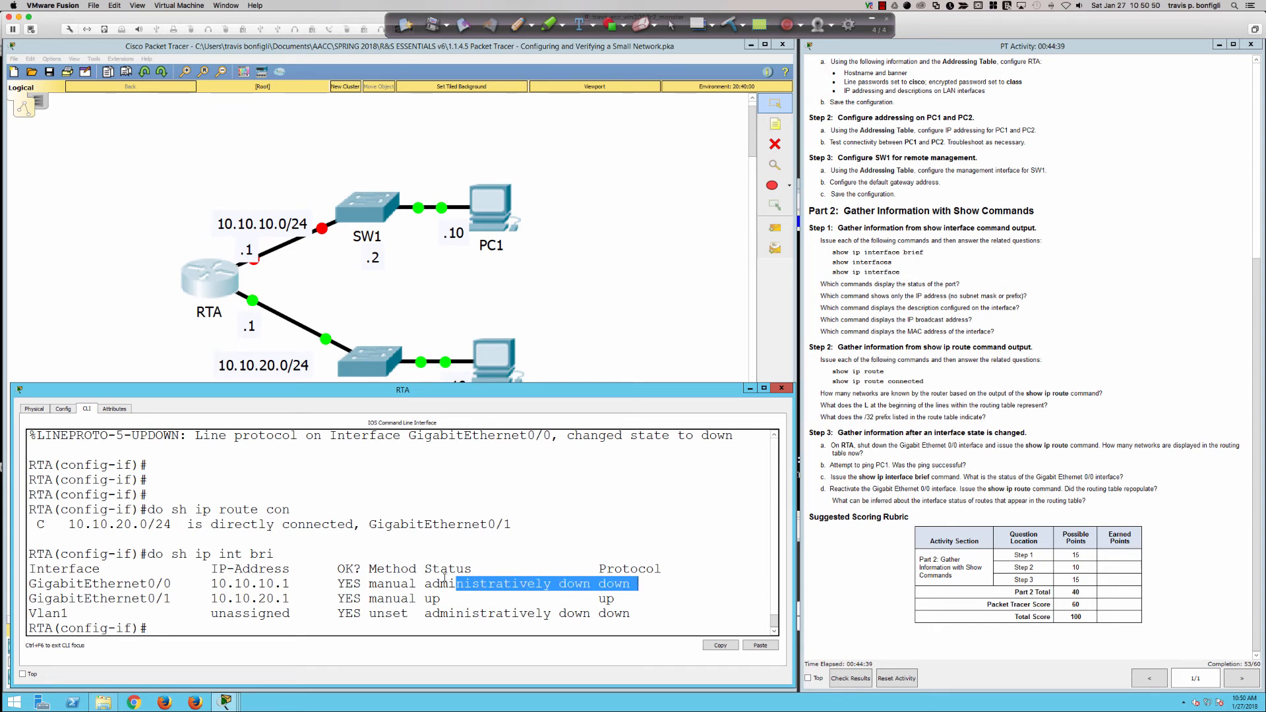
pyautogui.moveTo(416, 568); pyautogui.dragTo(469, 584)
pyautogui.moveTo(569, 583); pyautogui.dragTo(601, 569)
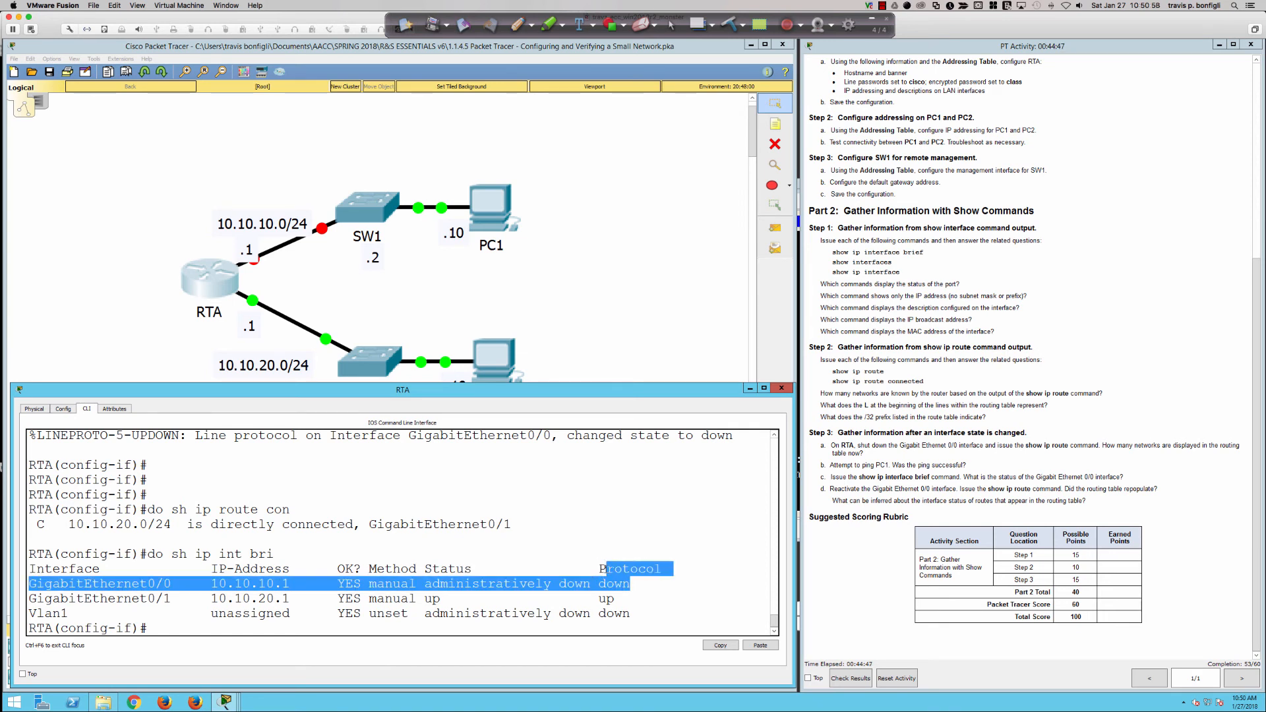
pyautogui.click(618, 598)
pyautogui.doubleClick(613, 584)
pyautogui.click(672, 604)
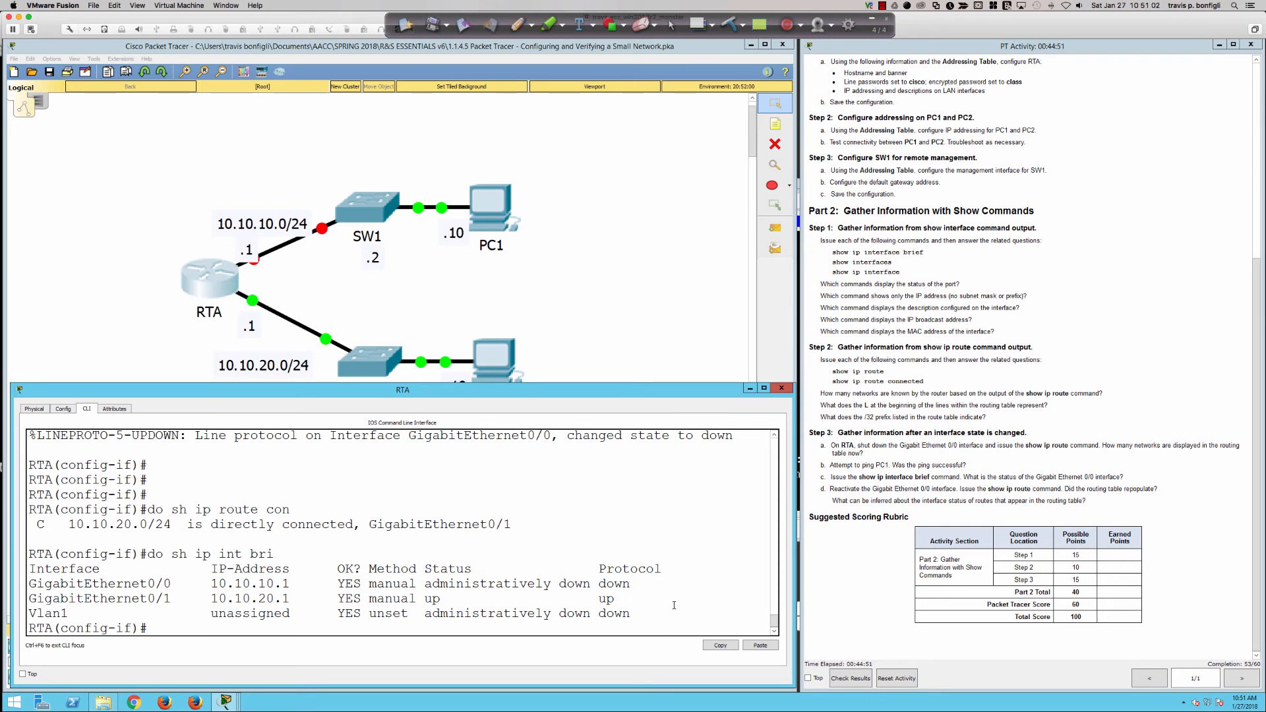
# Confirm only 10.10.20.0/24 routes remain, then bring Gi0/0 back up with no shut.
pyautogui.write('do sh ip ro')
pyautogui.press('Return')
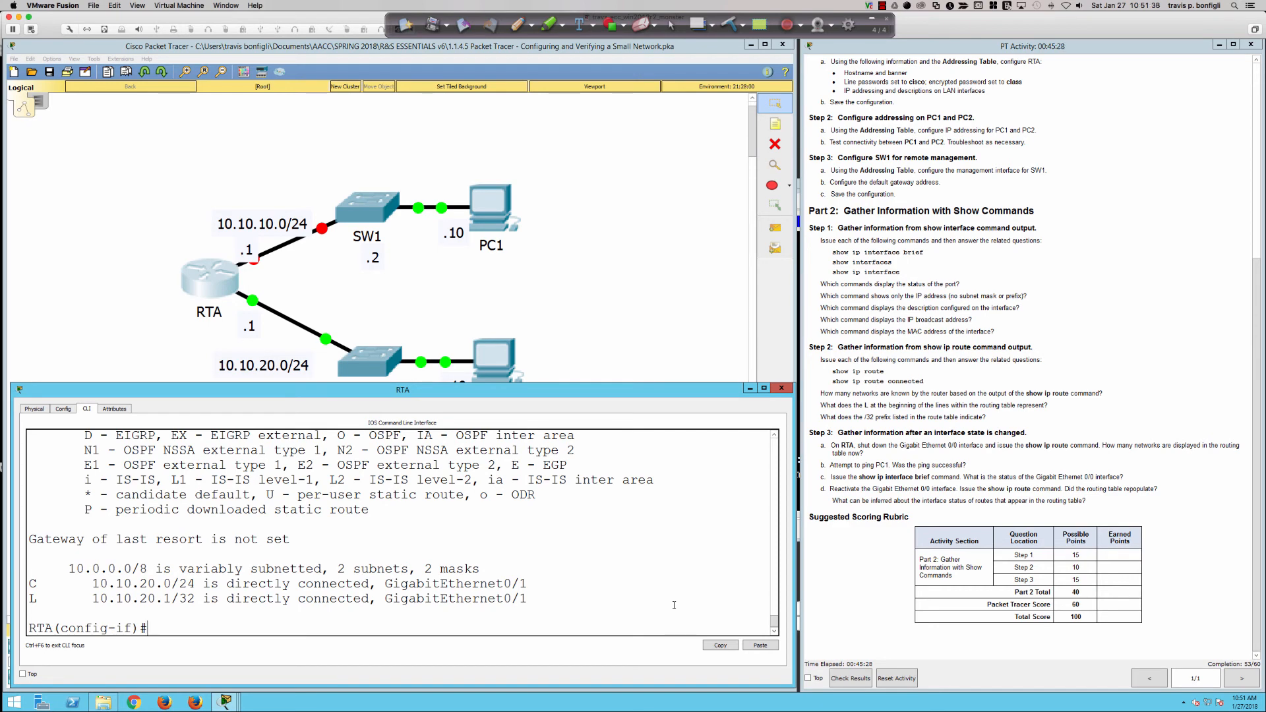
pyautogui.write('no shut')
pyautogui.press('Return')
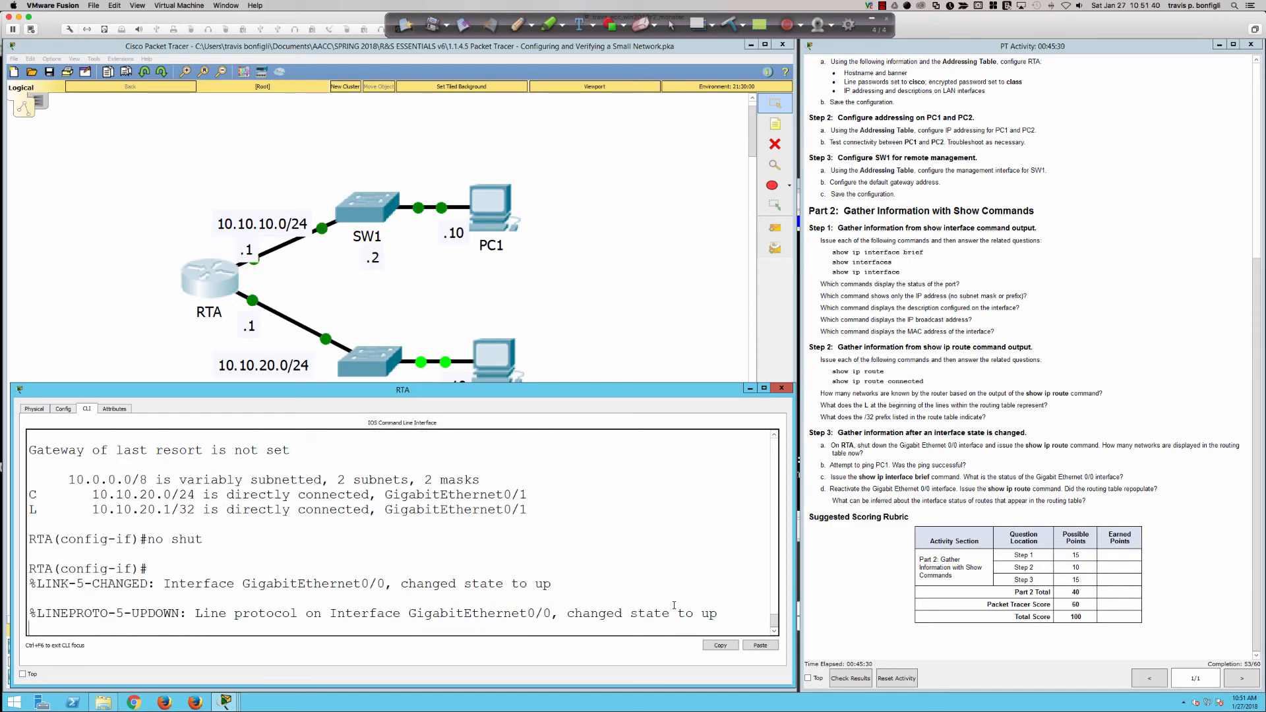
pyautogui.press('Return')
pyautogui.press('Return')
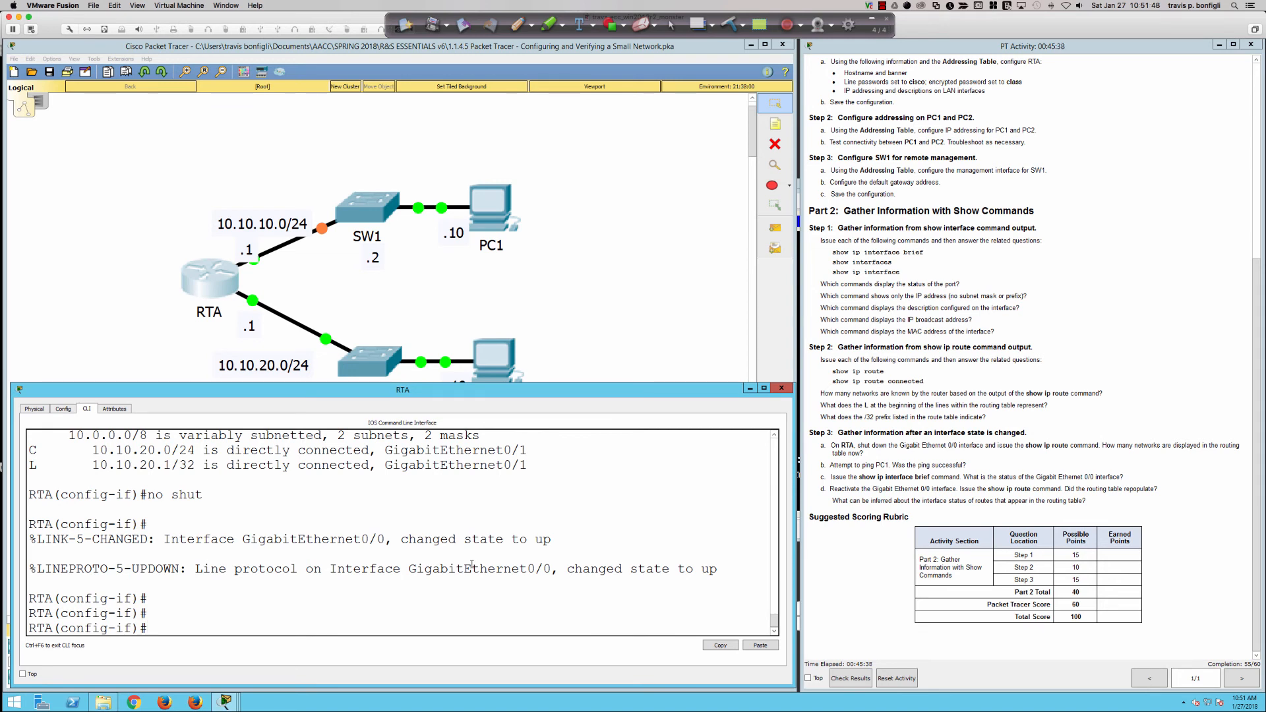
pyautogui.press('Return')
pyautogui.press('Return')
pyautogui.press('Return')
pyautogui.press('Return')
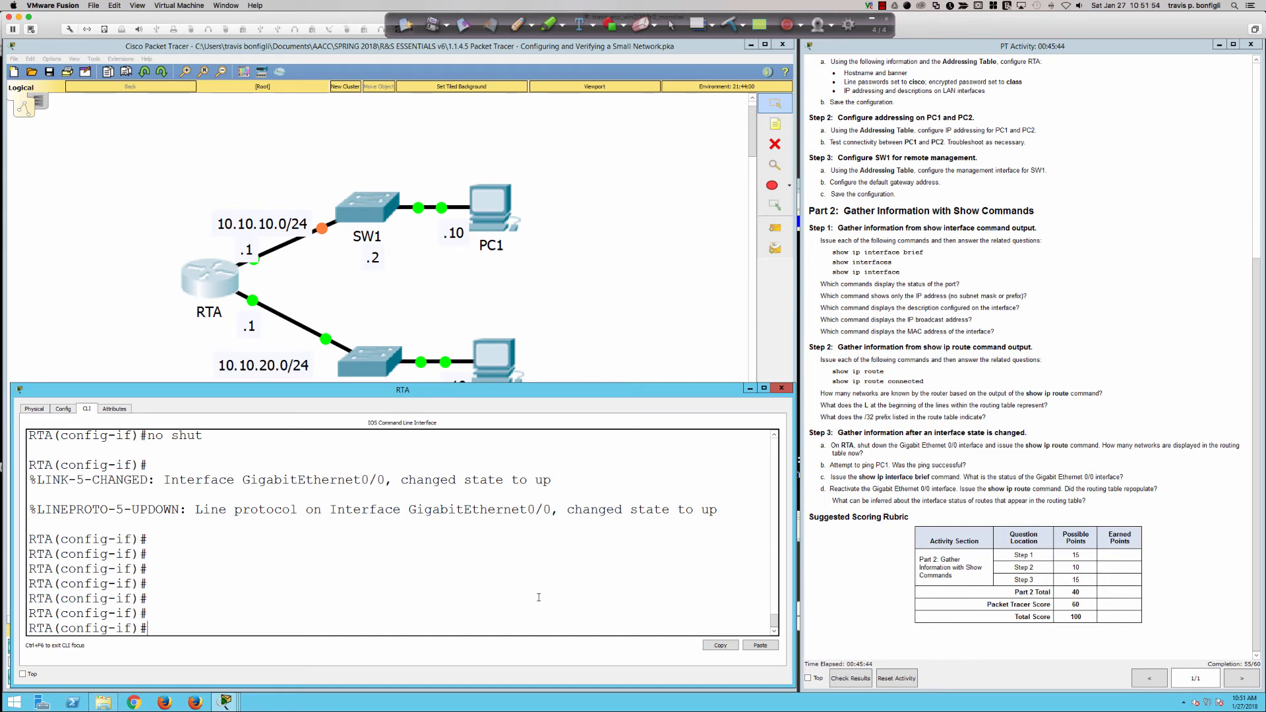
pyautogui.click(856, 677)
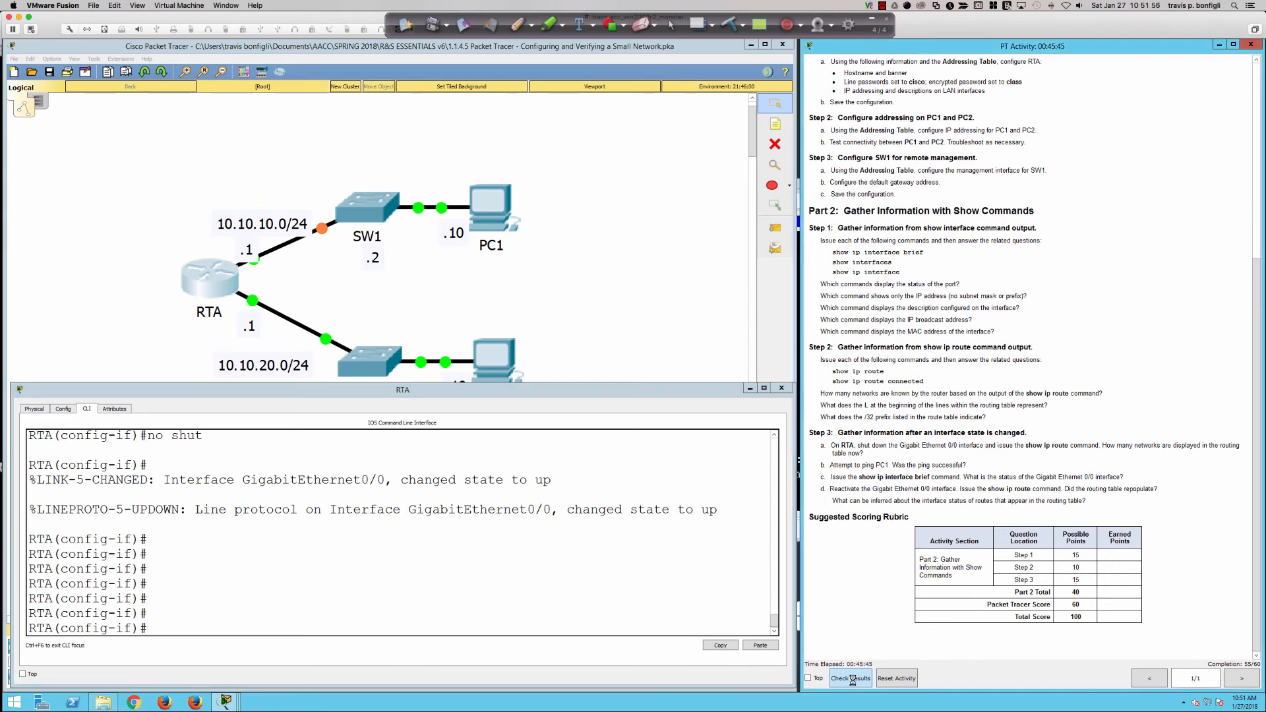
# View the assessment items, showing Banner MOTD and console Login marked incorrect.
pyautogui.click(106, 110)
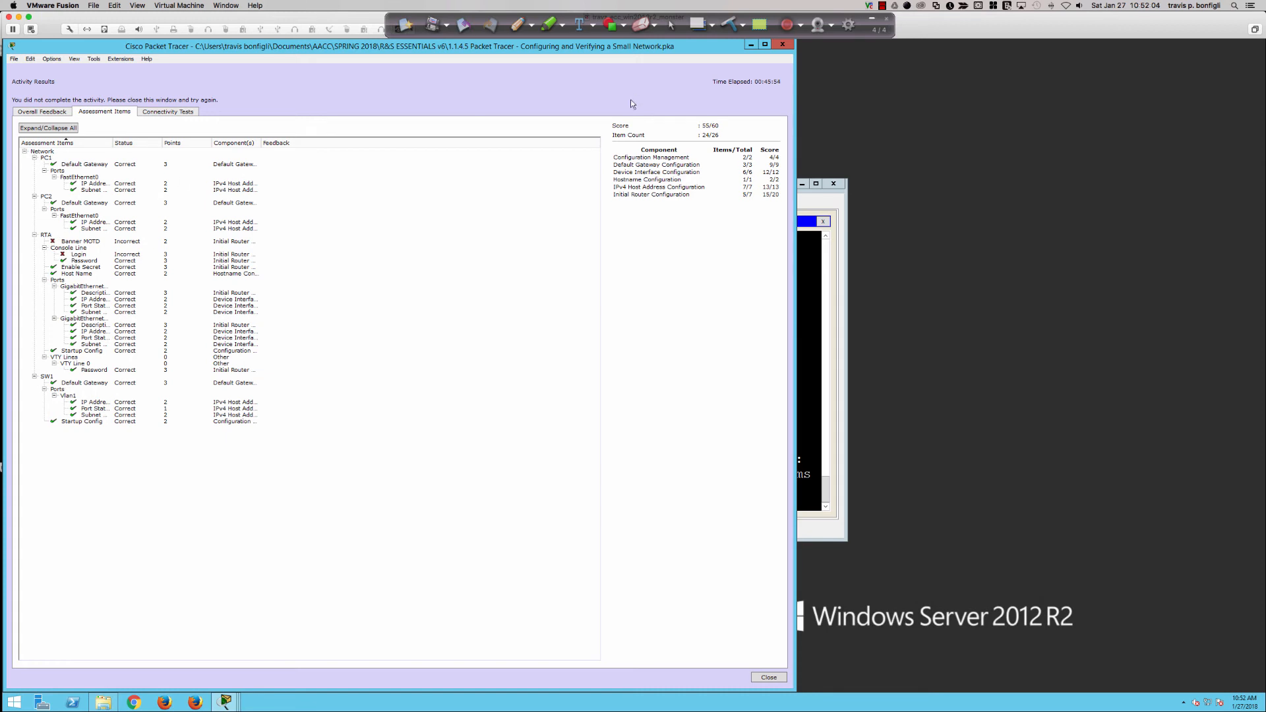
# Close the results and highlight RTA's line password and banner requirements in the instructions.
pyautogui.click(782, 44)
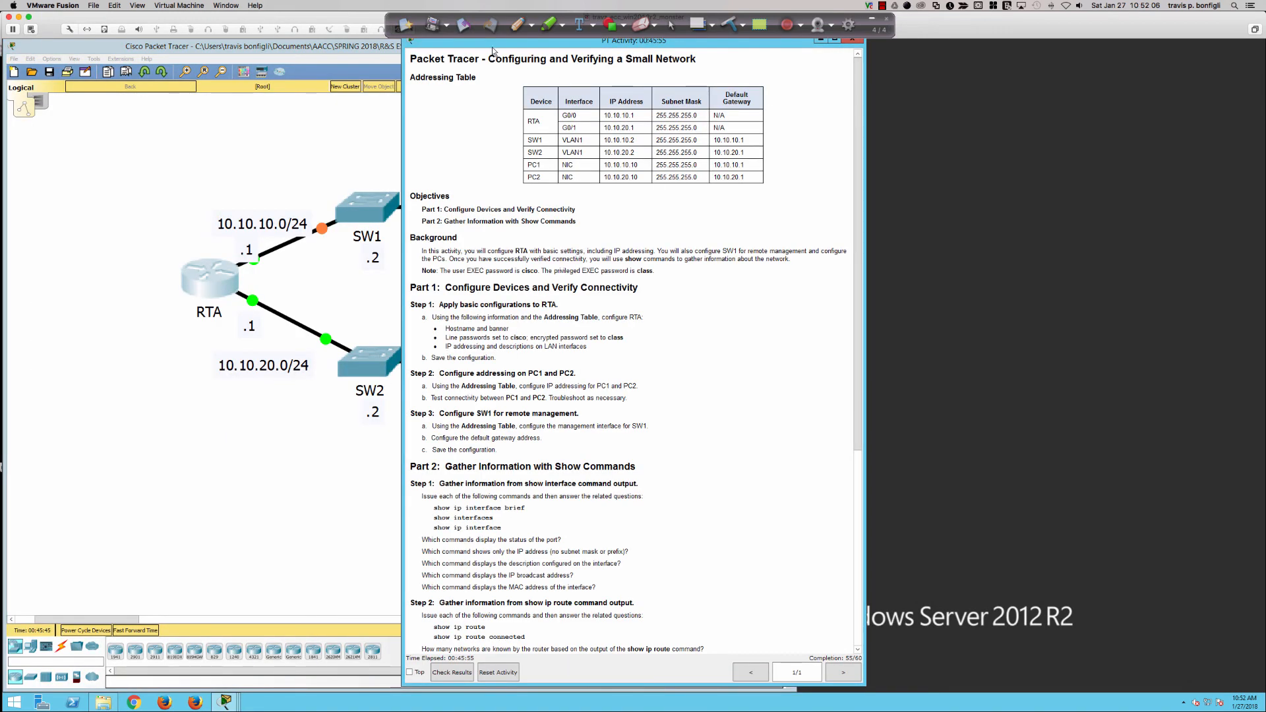
pyautogui.moveTo(493, 52); pyautogui.dragTo(895, 53)
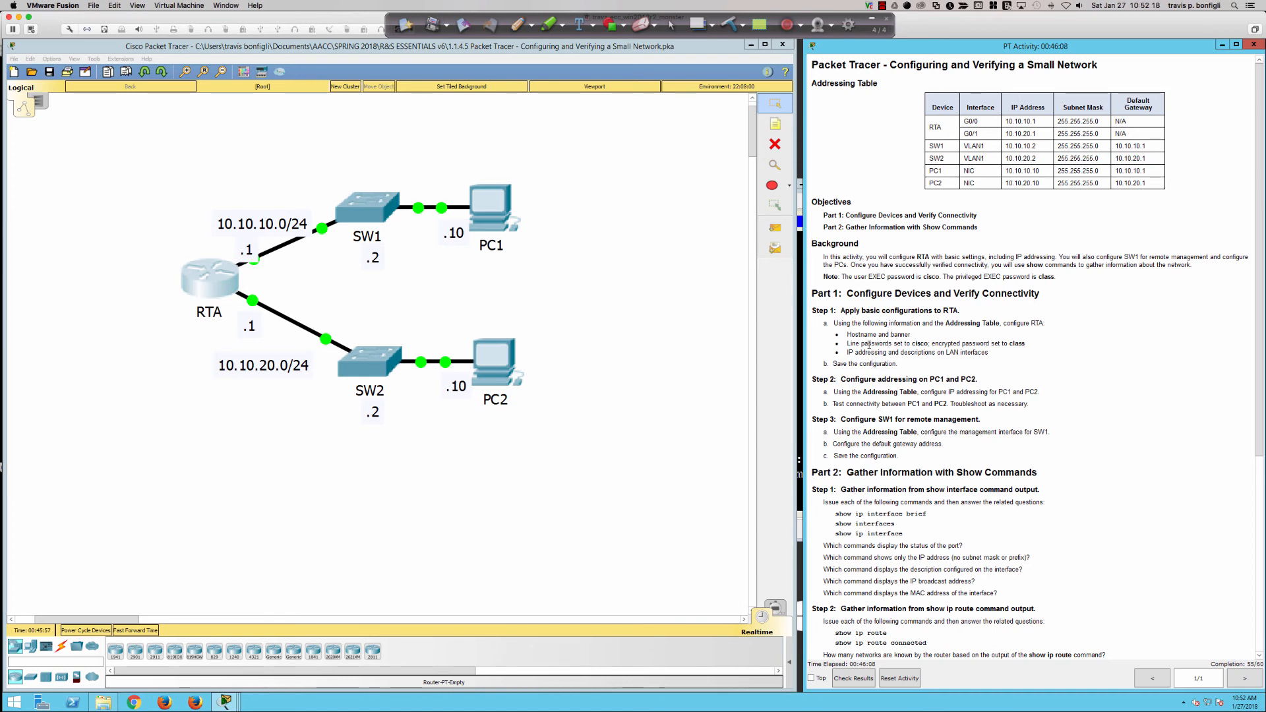
pyautogui.moveTo(855, 343); pyautogui.dragTo(1030, 343)
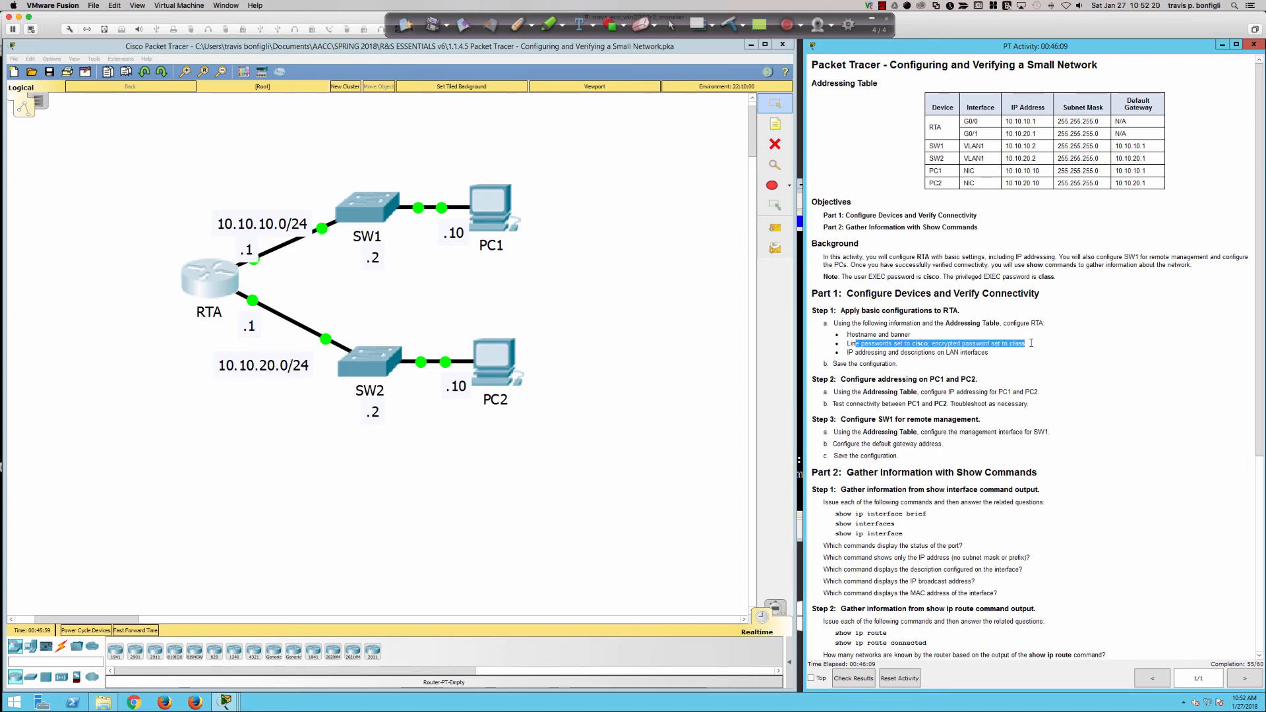
pyautogui.moveTo(911, 335); pyautogui.dragTo(875, 334)
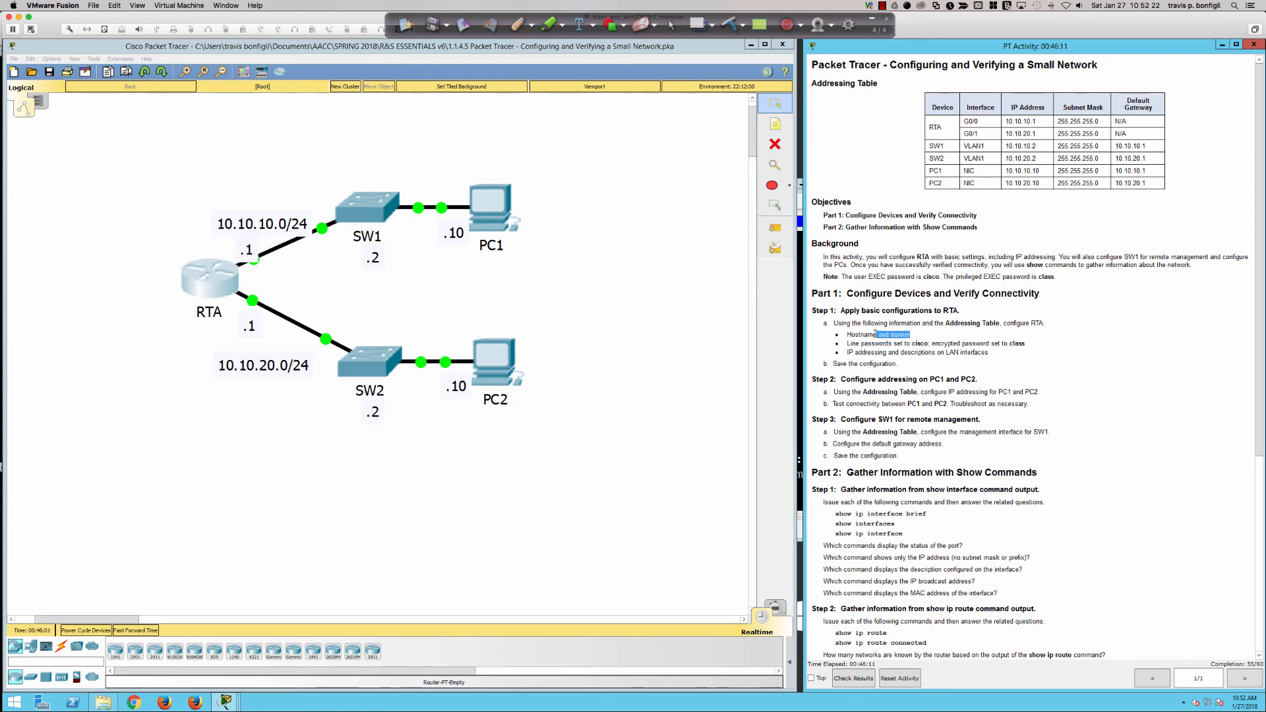
# On RTA, exit interface mode and set the message-of-the-day banner to WARNING!!!
pyautogui.click(210, 282)
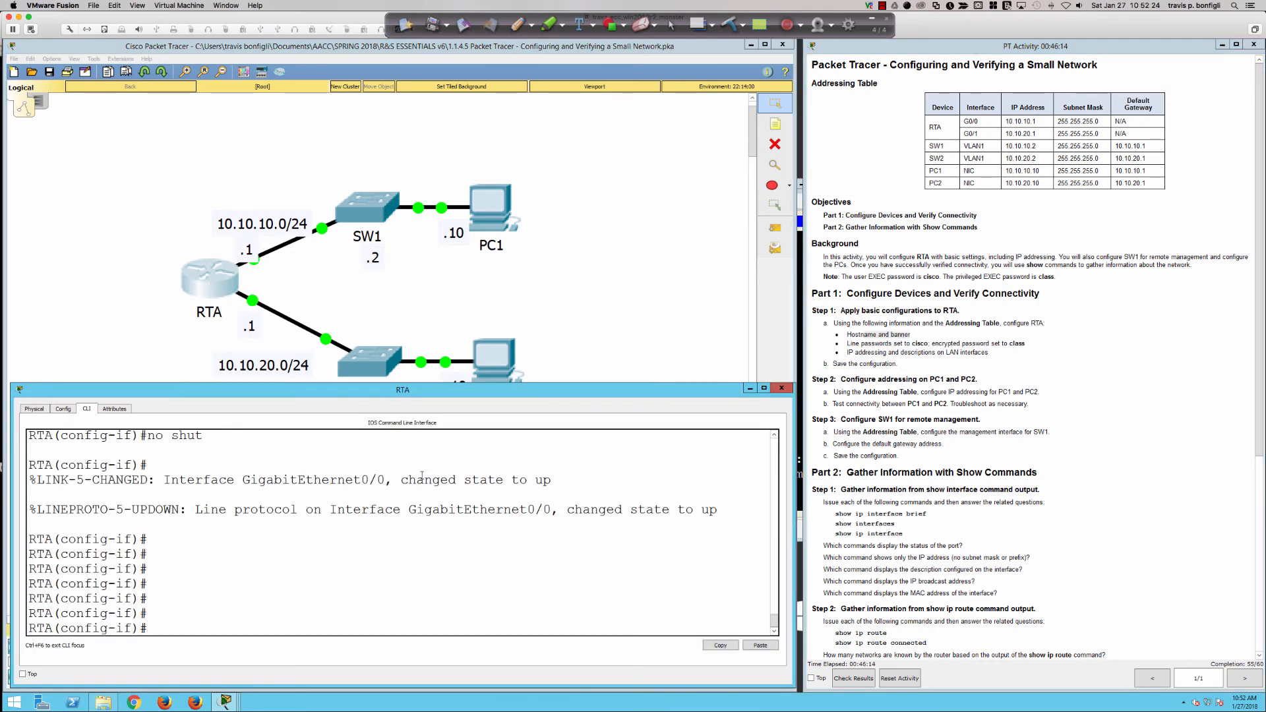
pyautogui.press('Return')
pyautogui.press('Return')
pyautogui.press('Return')
pyautogui.press('Return')
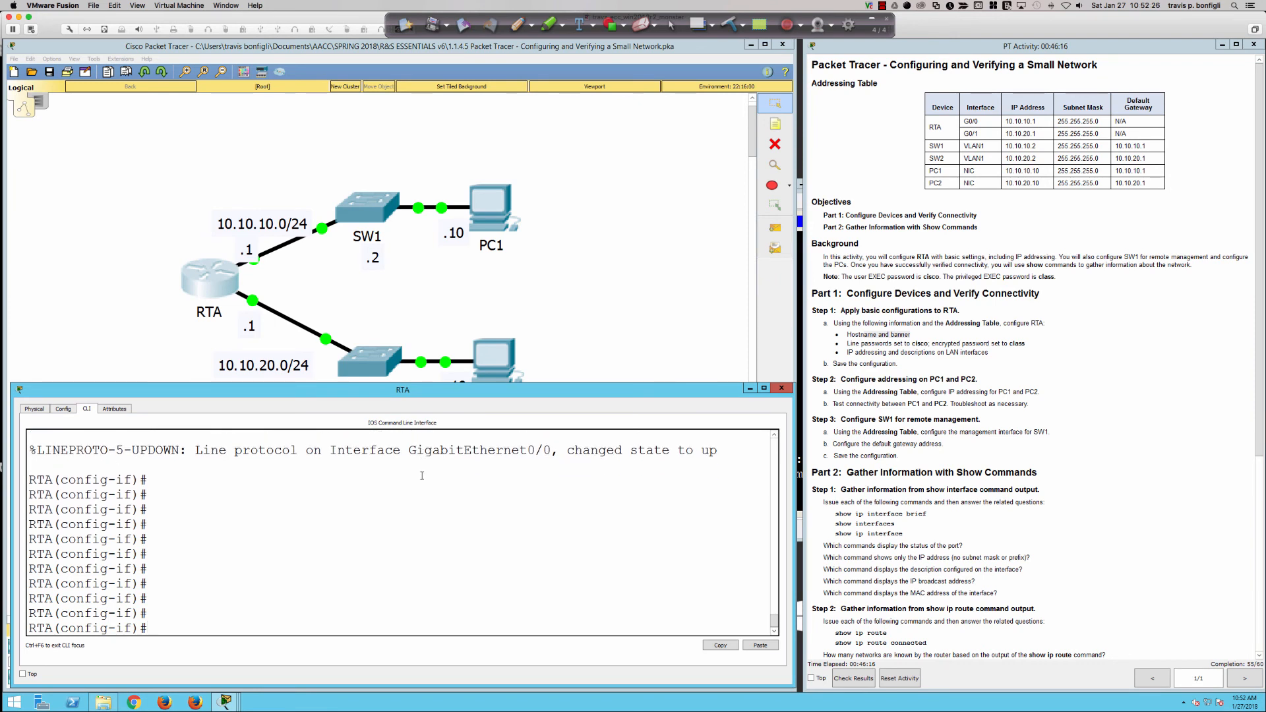
pyautogui.write('exit')
pyautogui.press('Return')
pyautogui.write('bann')
pyautogui.press('Tab')
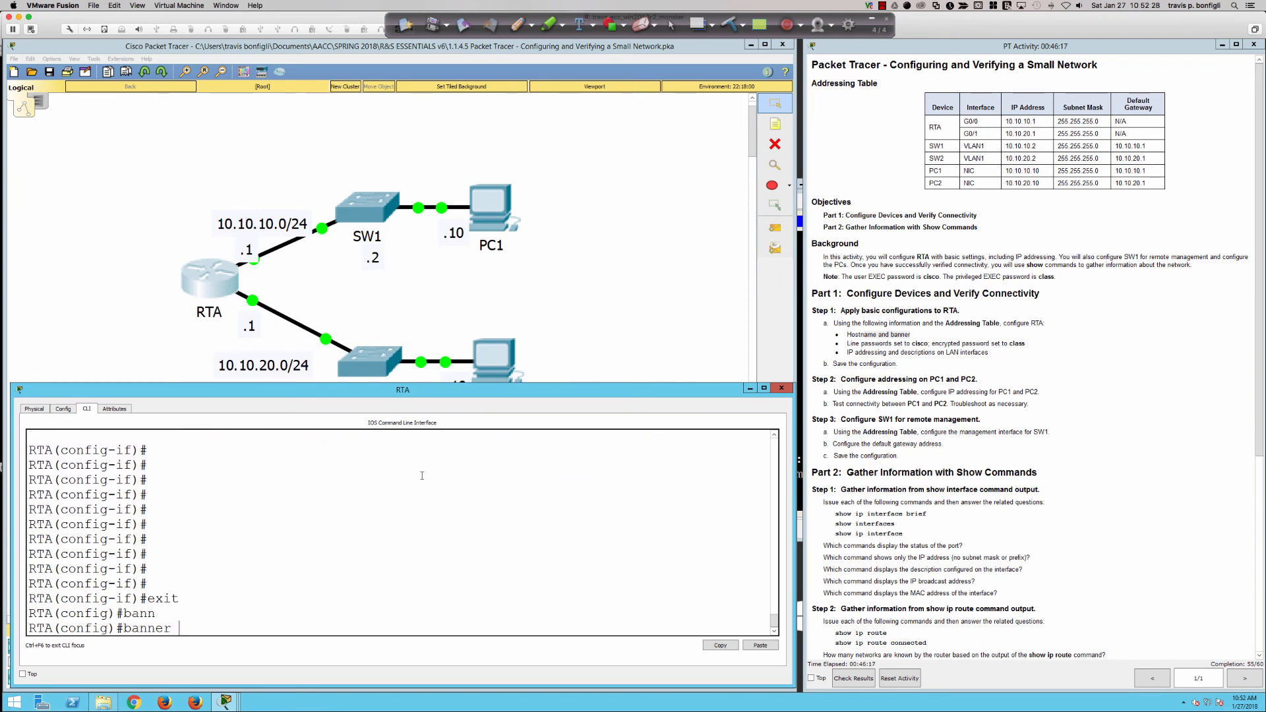
pyautogui.write('motd % WARNING!!! %')
pyautogui.press('Return')
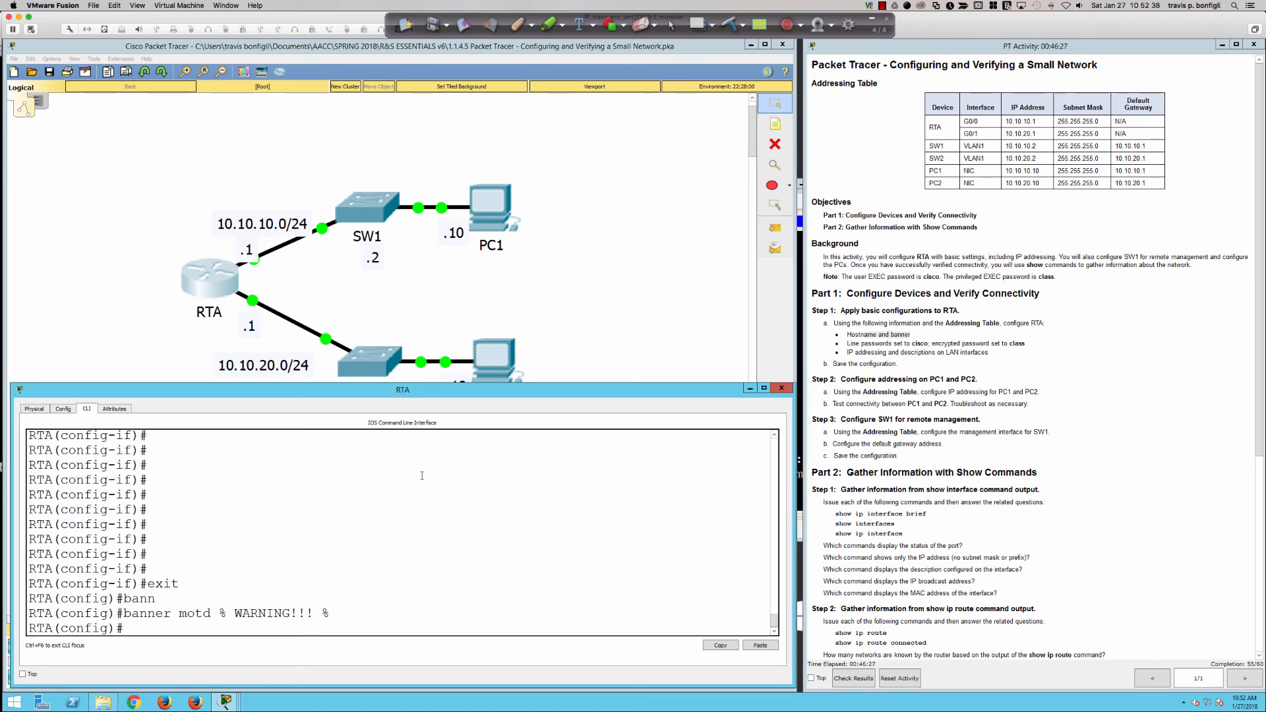
# Display RTA's running configuration with do sh run and look through it.
pyautogui.press('Return')
pyautogui.press('Return')
pyautogui.press('Return')
pyautogui.write('do sh r un')
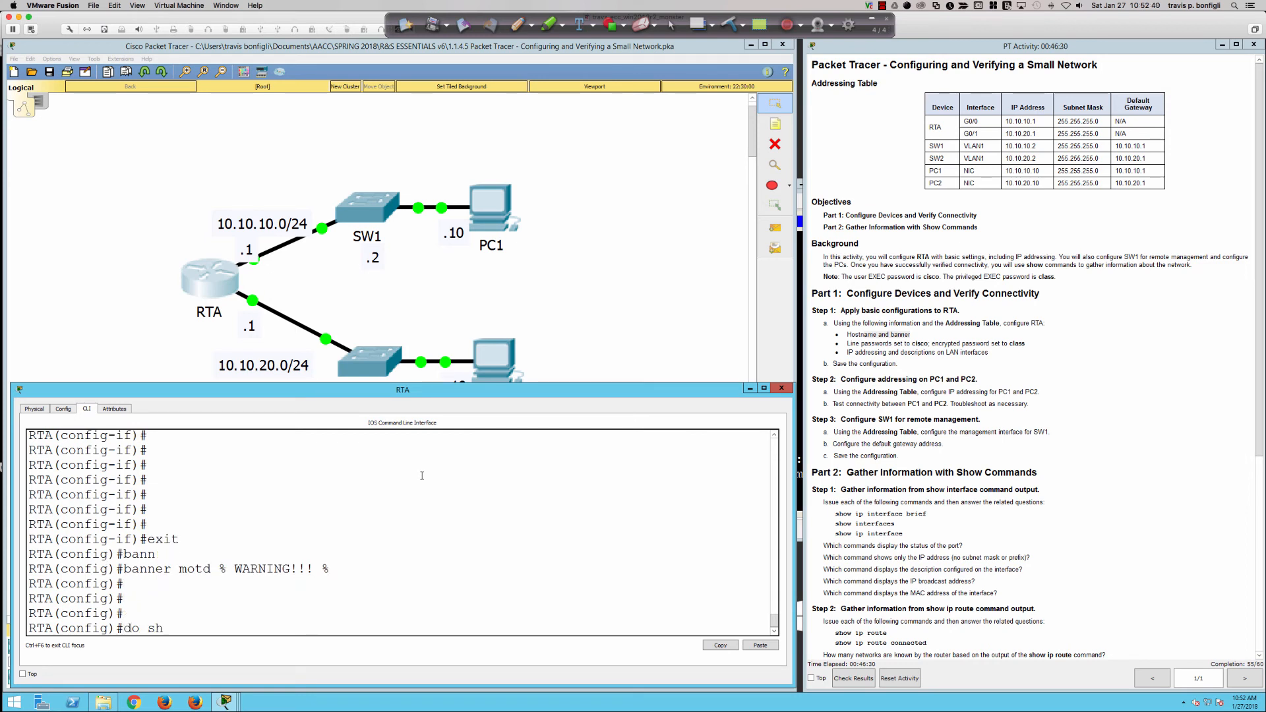
pyautogui.press('Return')
pyautogui.write('do sh run')
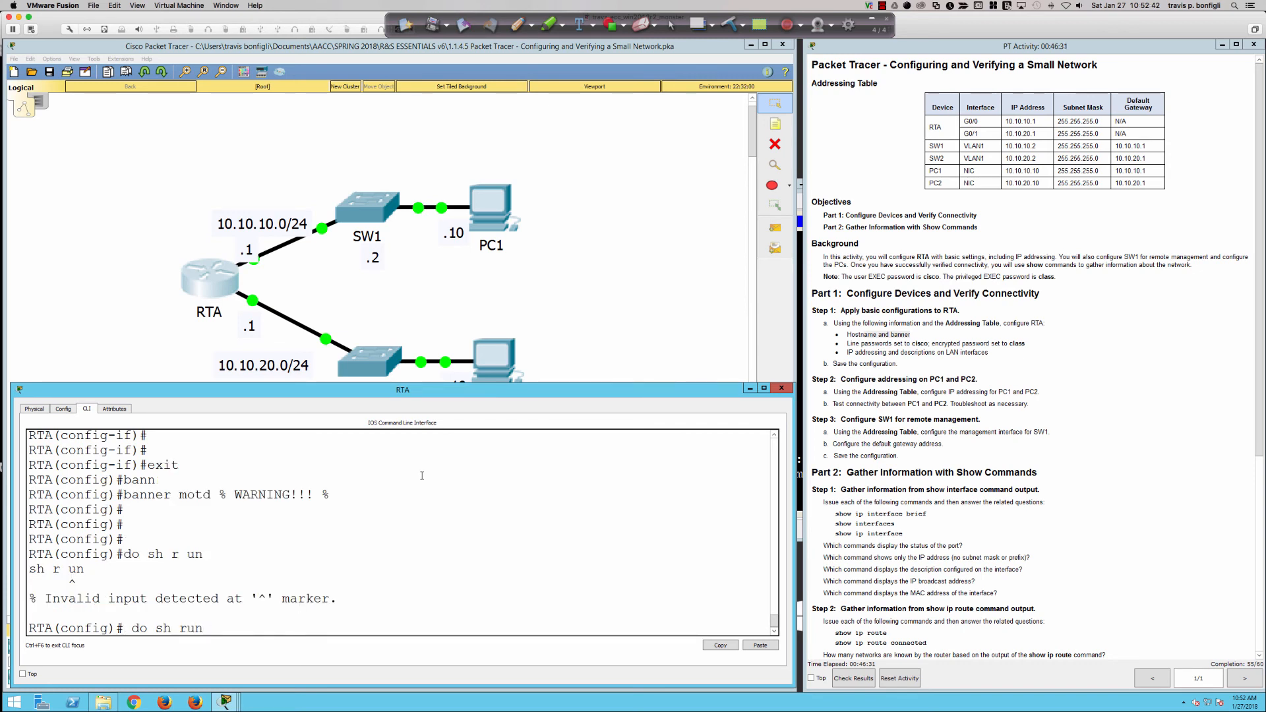
pyautogui.press('Return')
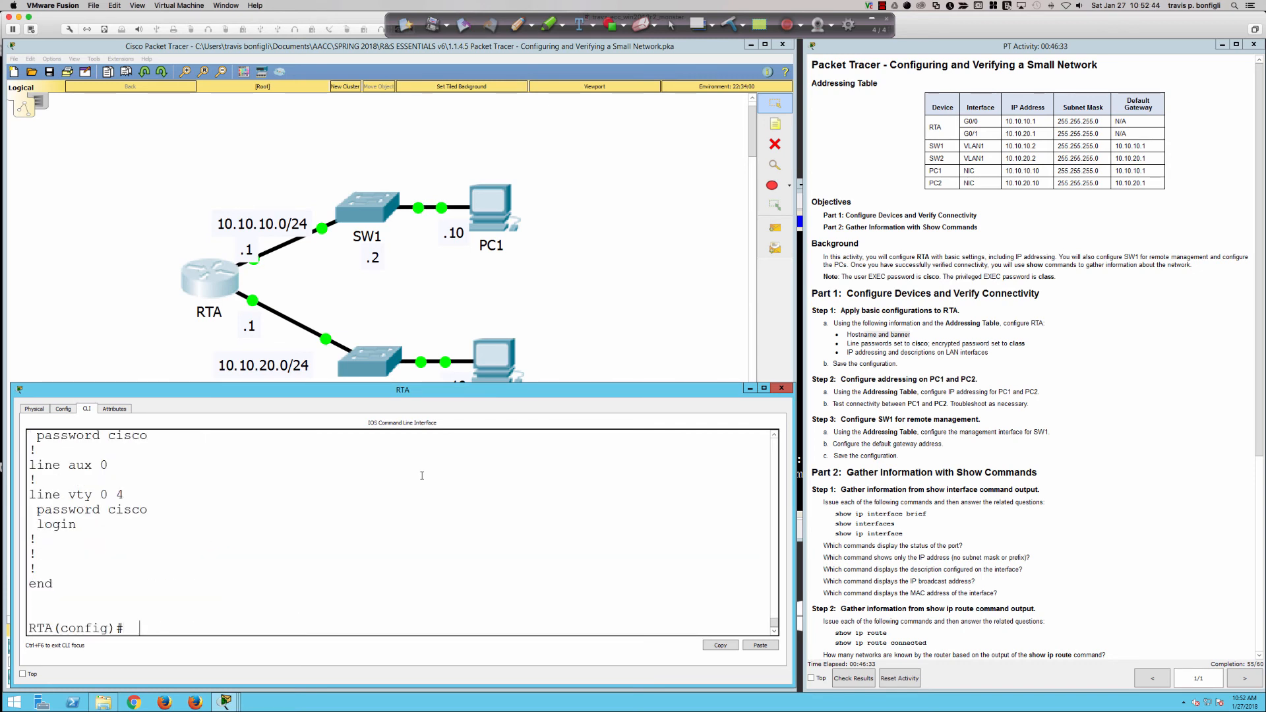
pyautogui.scroll(2, 372, 506)
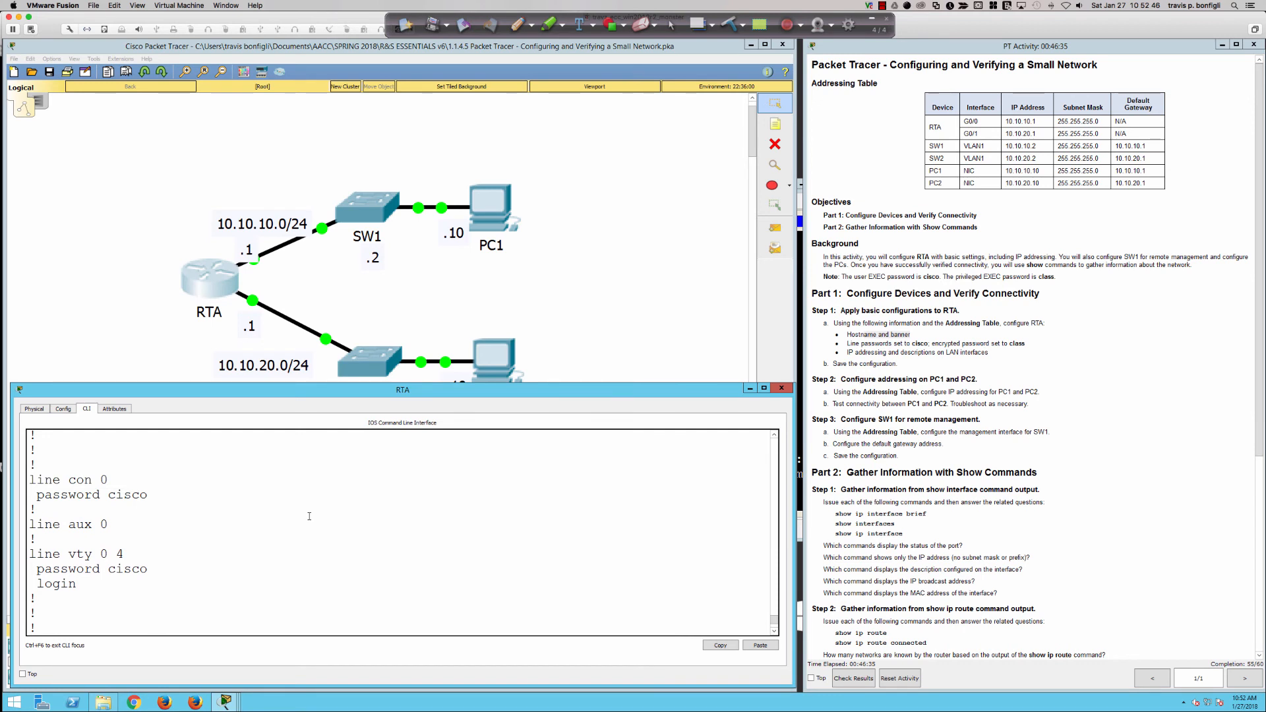
pyautogui.scroll(-2, 308, 514)
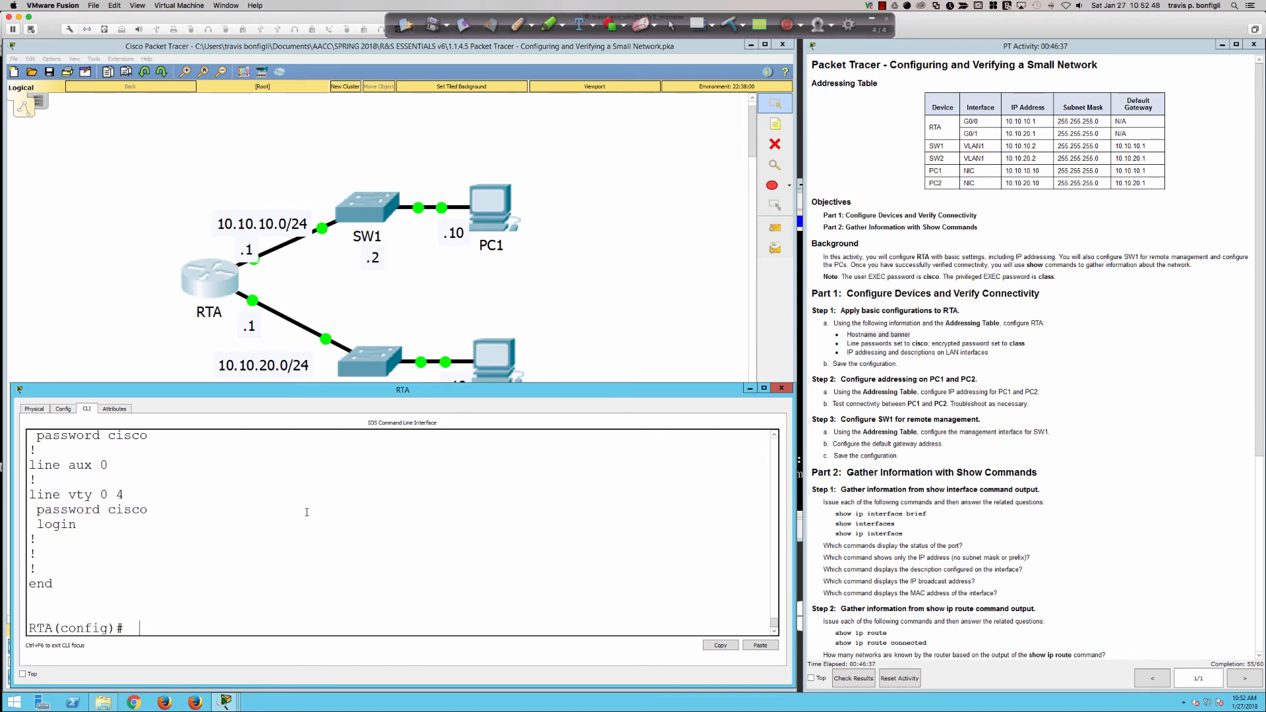
# Require login on RTA's console line 0.
pyautogui.write('linco')
pyautogui.press('BackSpace')
pyautogui.press('BackSpace')
pyautogui.write('e con 0')
pyautogui.press('Return')
pyautogui.write('login')
pyautogui.press('Return')
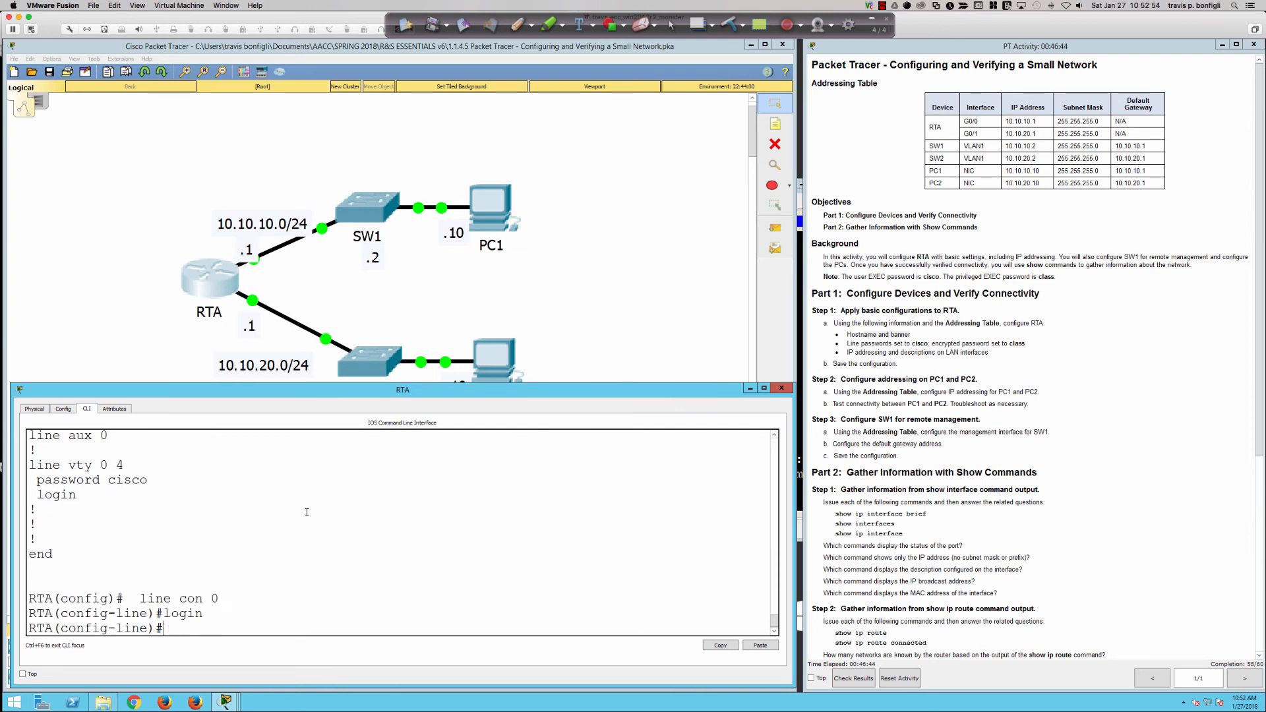
# Display RTA's running configuration and page through all of it.
pyautogui.press('Return')
pyautogui.press('Return')
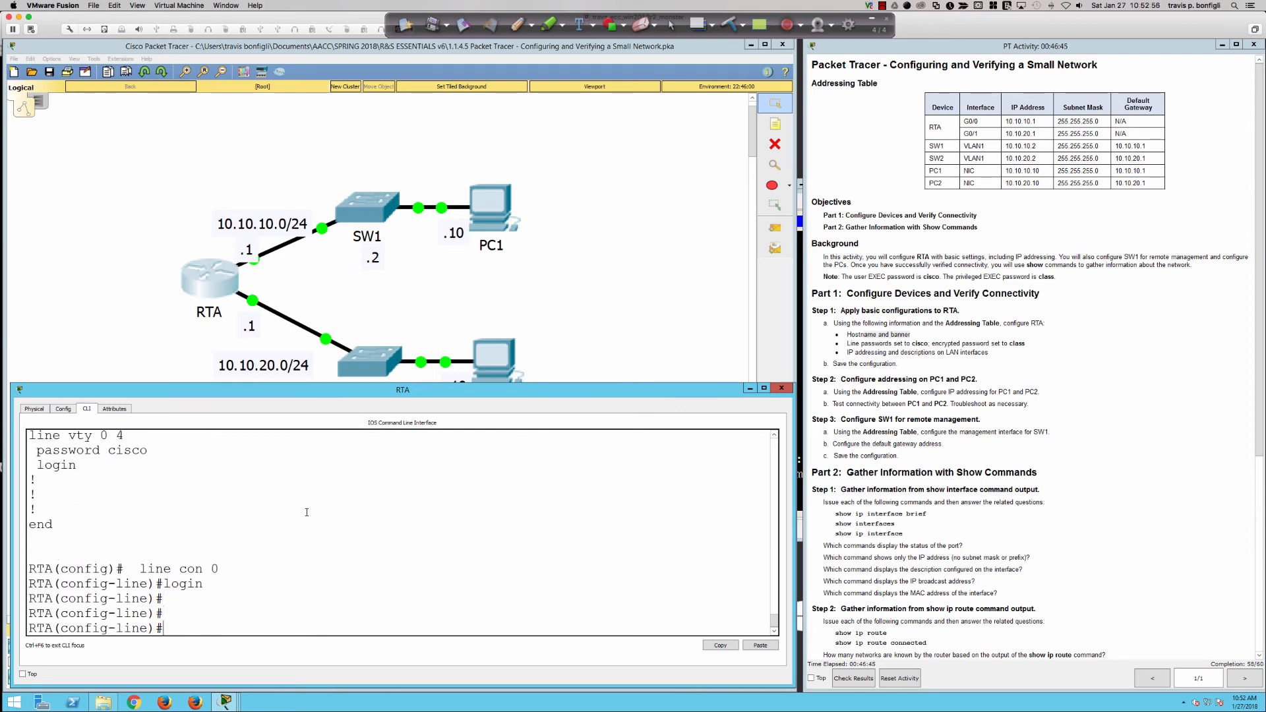
pyautogui.write('do sh run')
pyautogui.press('Return')
pyautogui.press('space')
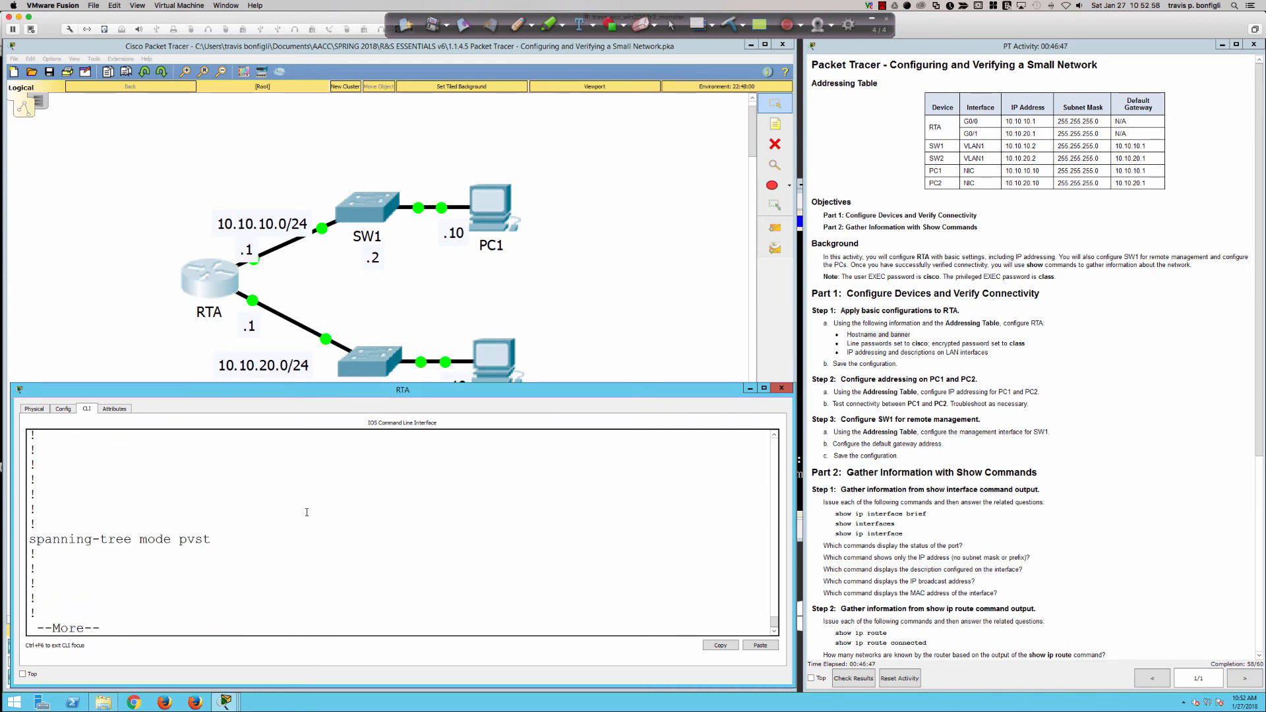
pyautogui.press('space')
pyautogui.press('space')
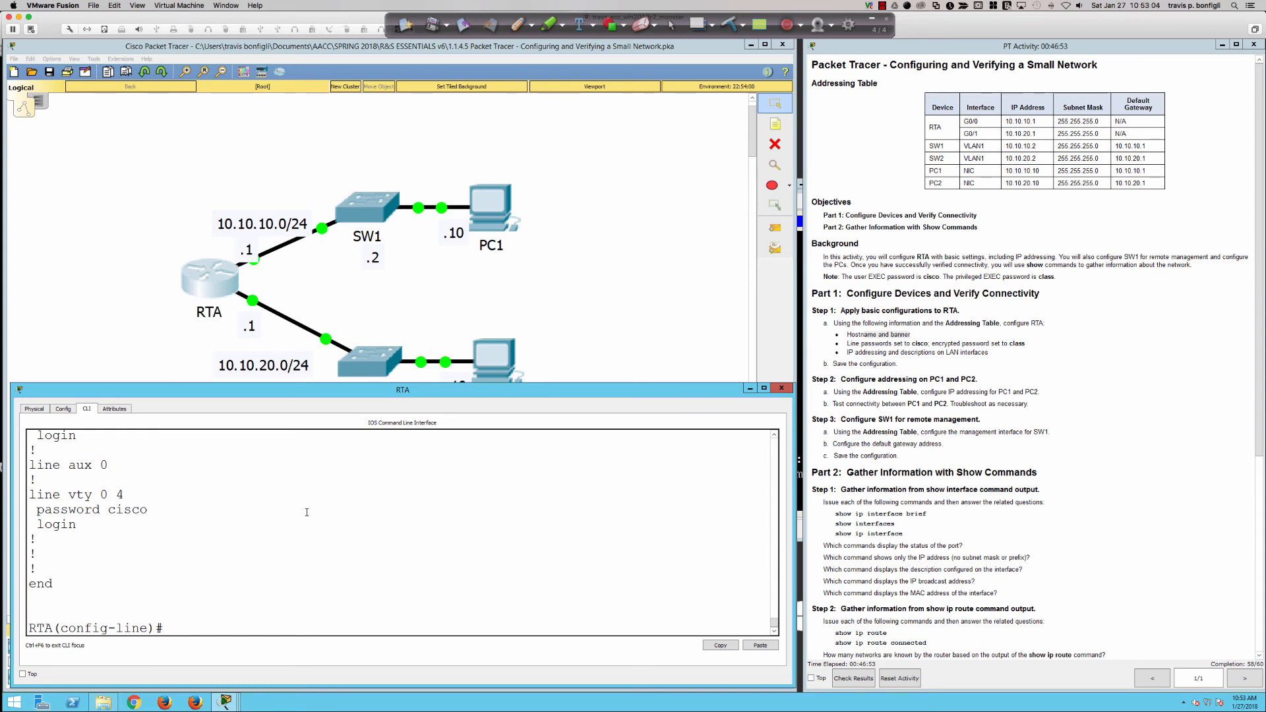
pyautogui.scroll(2, 281, 535)
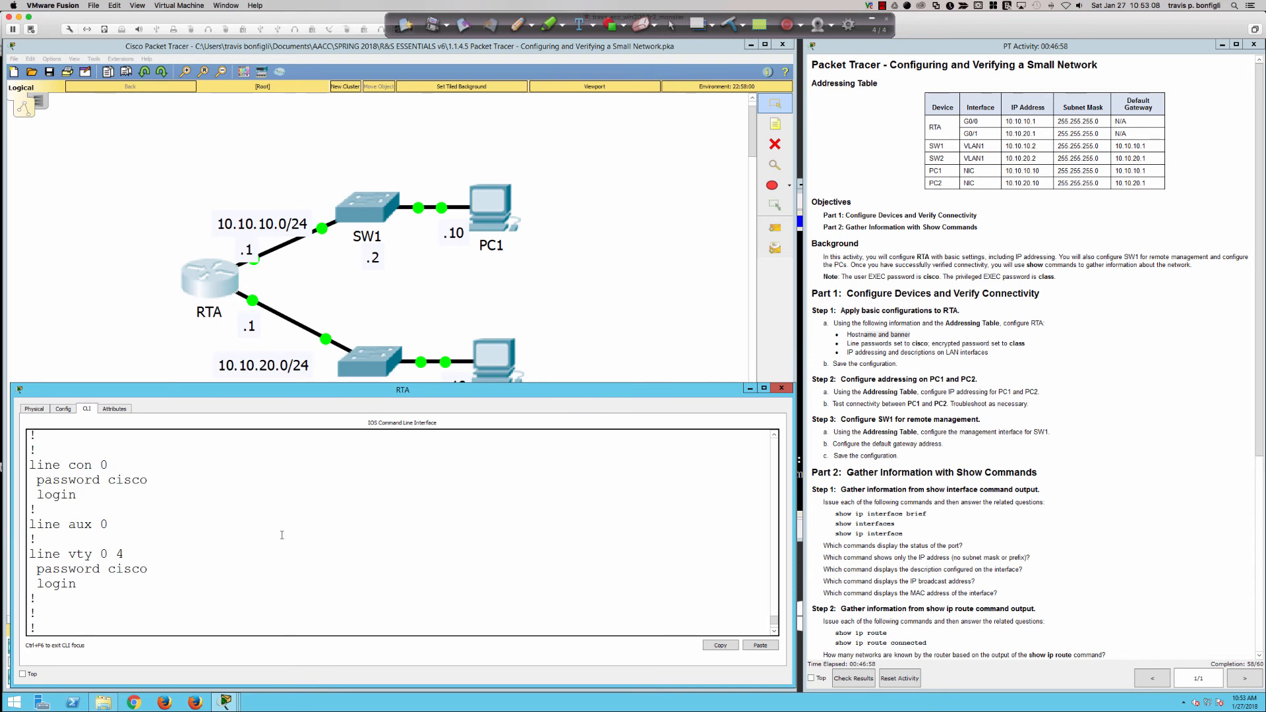
pyautogui.scroll(-2, 282, 535)
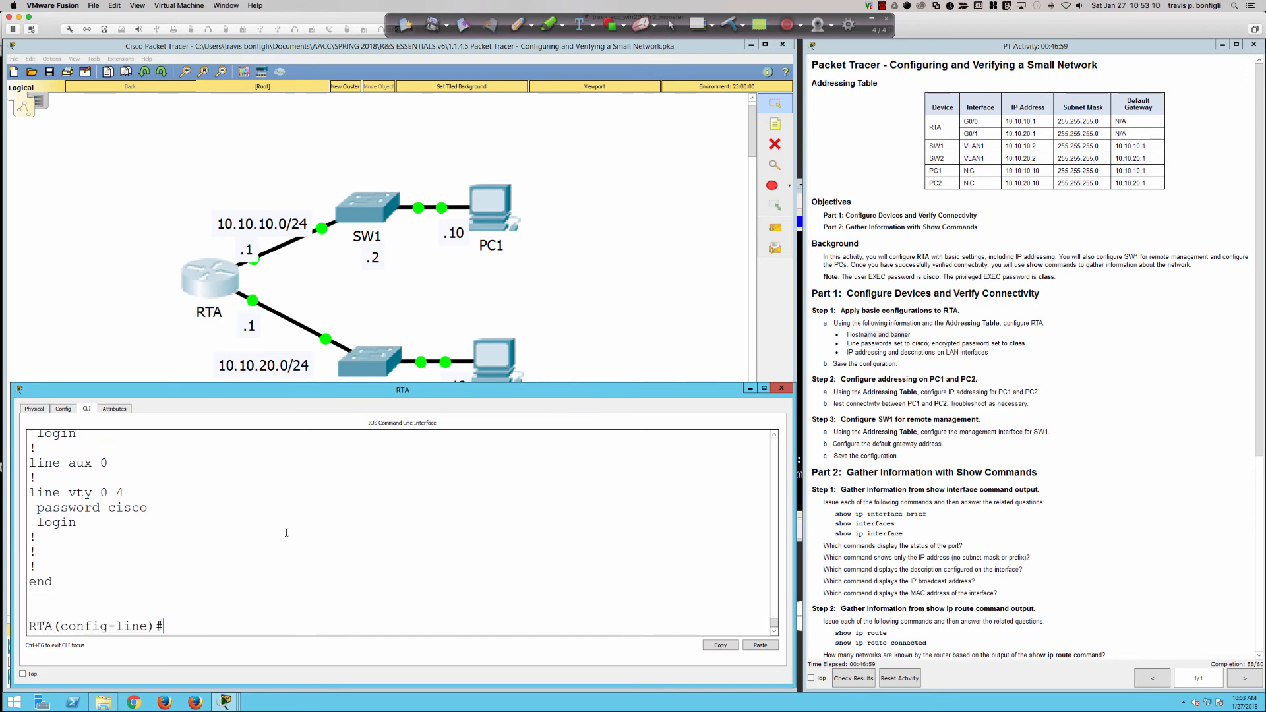
pyautogui.write('line')
pyautogui.write(' aux 0')
pyautogui.press('Return')
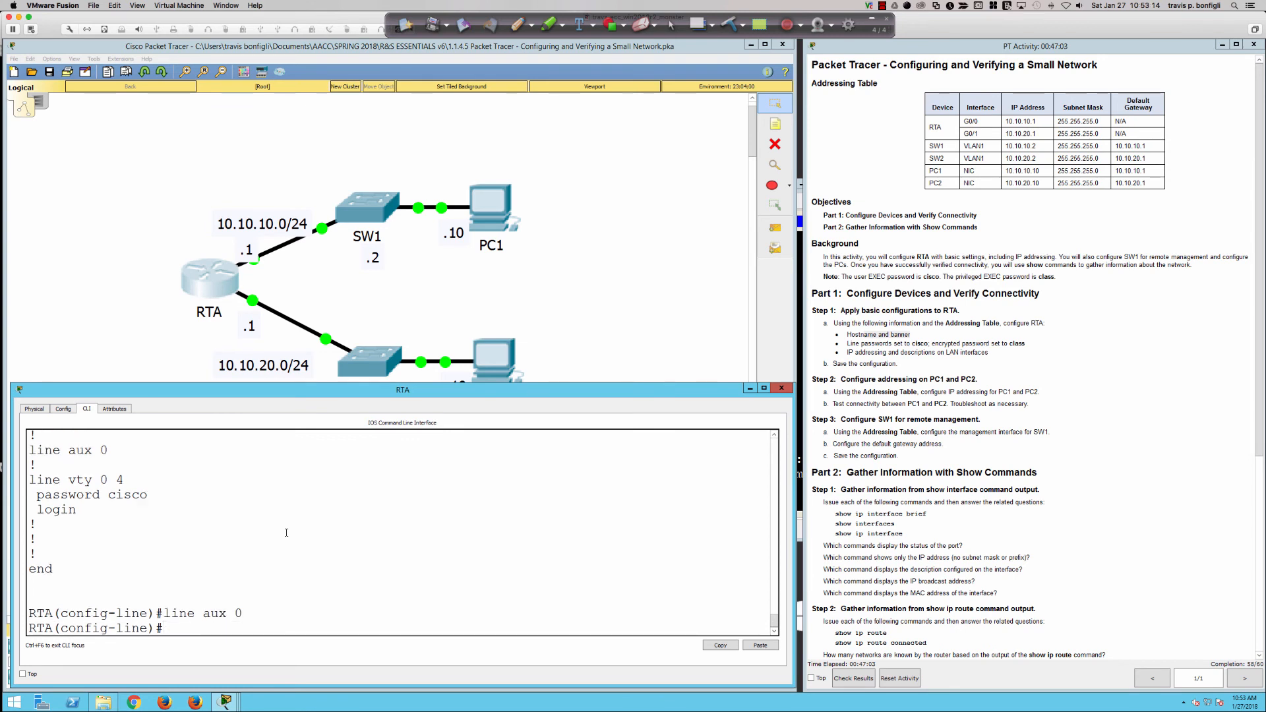
pyautogui.write('password cisco')
pyautogui.press('Return')
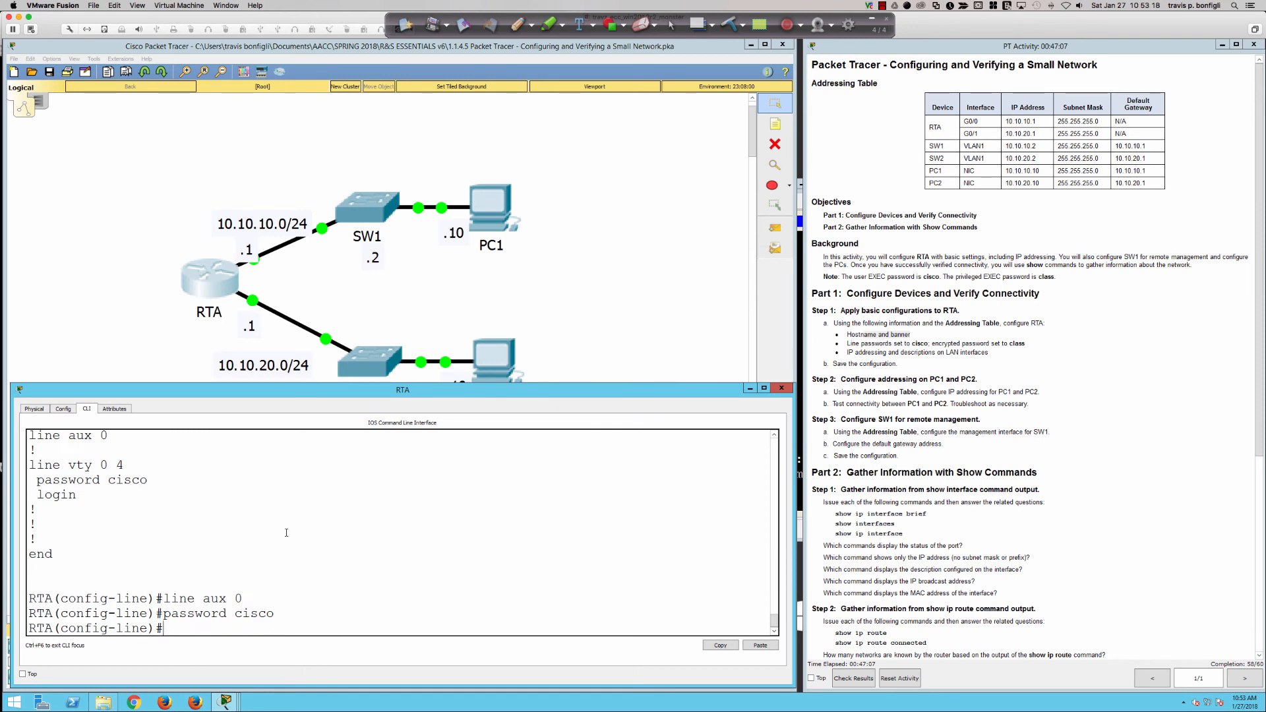
pyautogui.write('login')
pyautogui.press('Return')
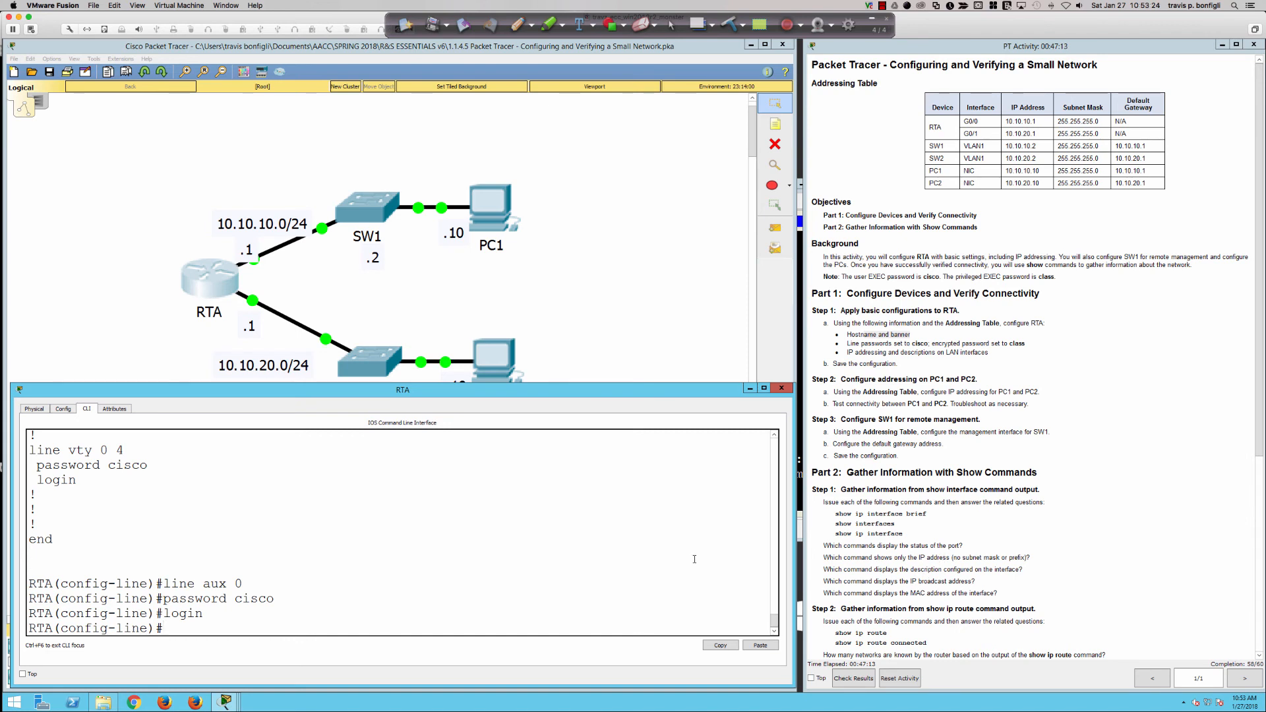
# Leave configuration mode and save RTA's configuration with wri mem.
pyautogui.write('end')
pyautogui.press('Return')
pyautogui.write('wri me')
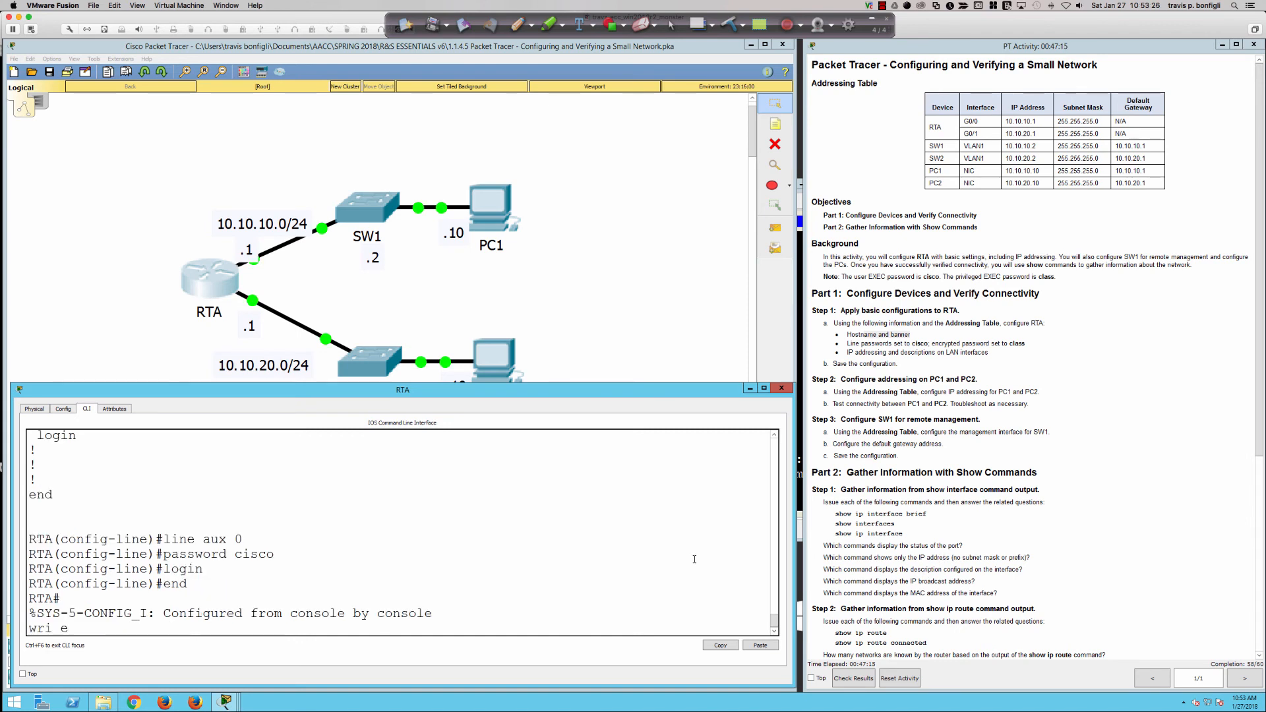
pyautogui.write('m')
pyautogui.press('BackSpace')
pyautogui.press('BackSpace')
pyautogui.write('mem')
pyautogui.press('Return')
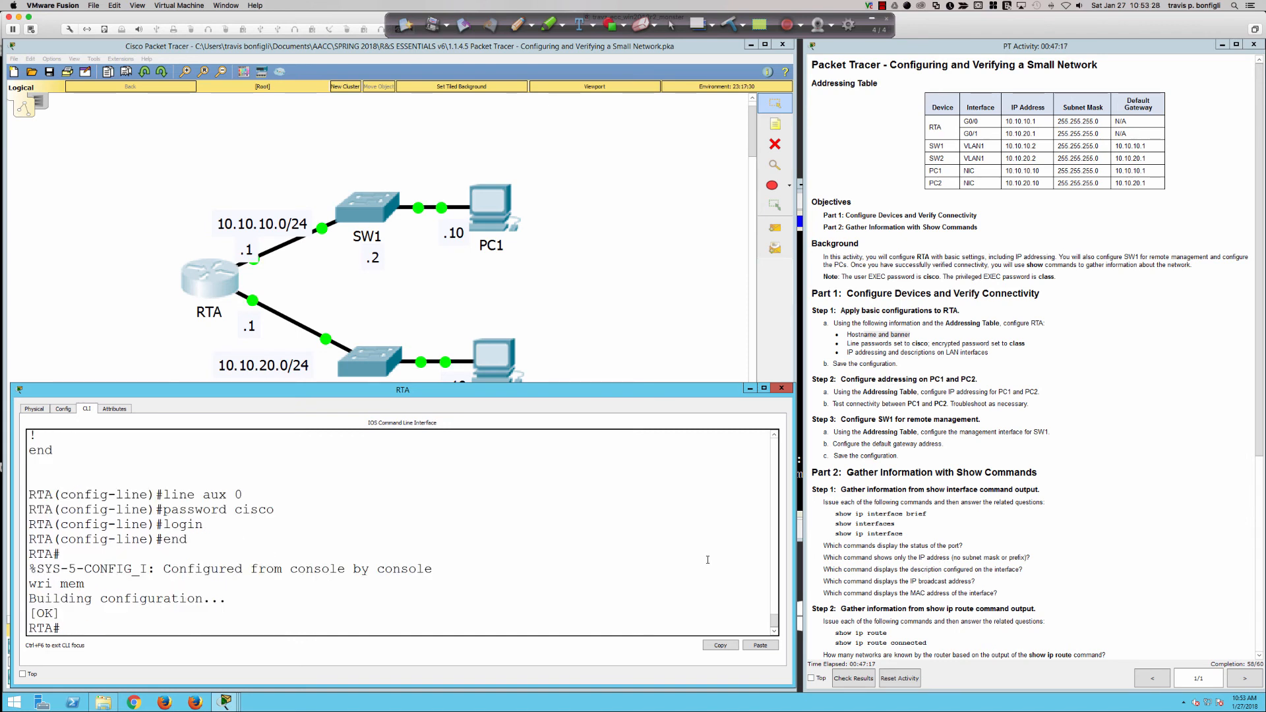
# Check results, inspect the incorrect Banner MOTD item in the 58/60 assessment, then close the results.
pyautogui.click(853, 677)
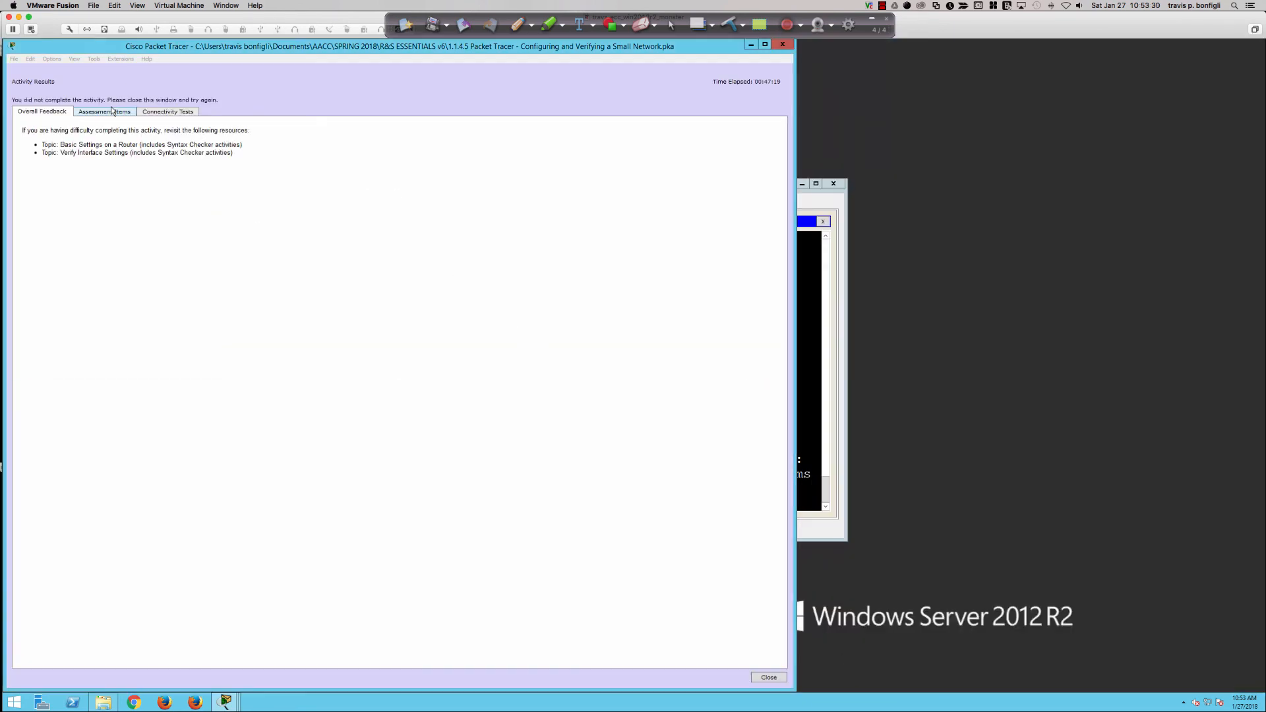
pyautogui.click(112, 111)
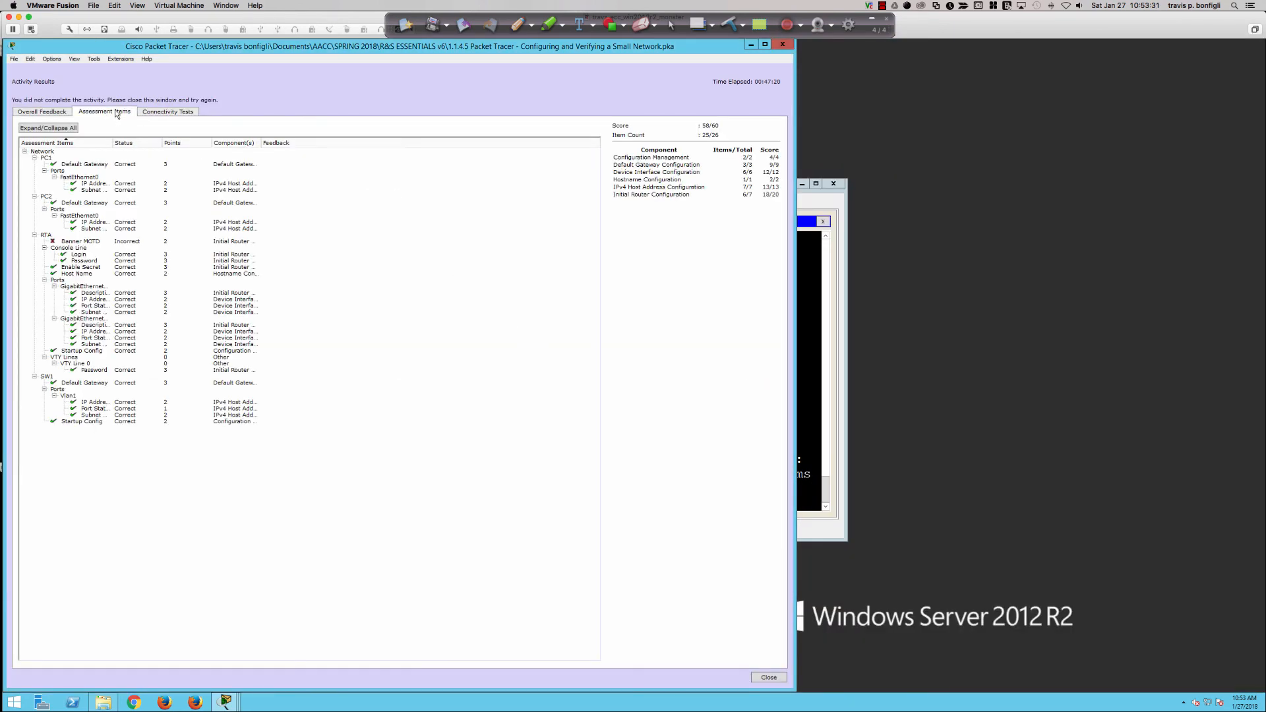
pyautogui.click(76, 244)
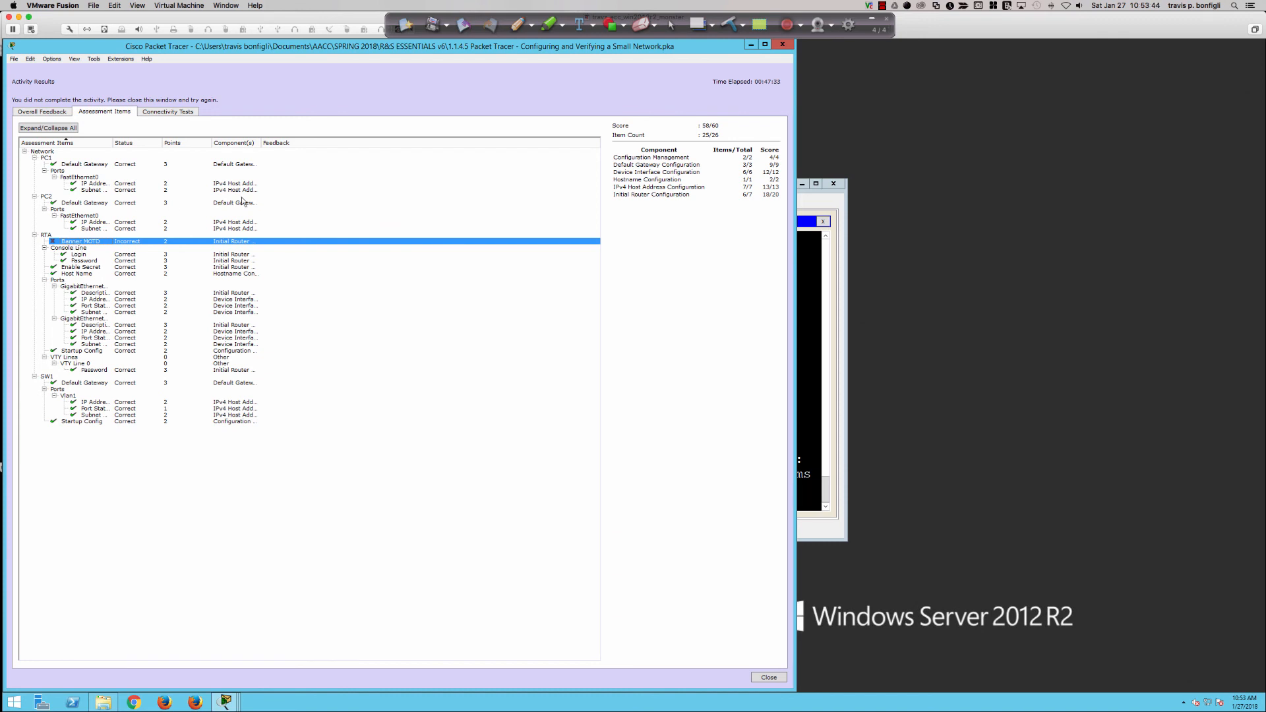
pyautogui.click(783, 45)
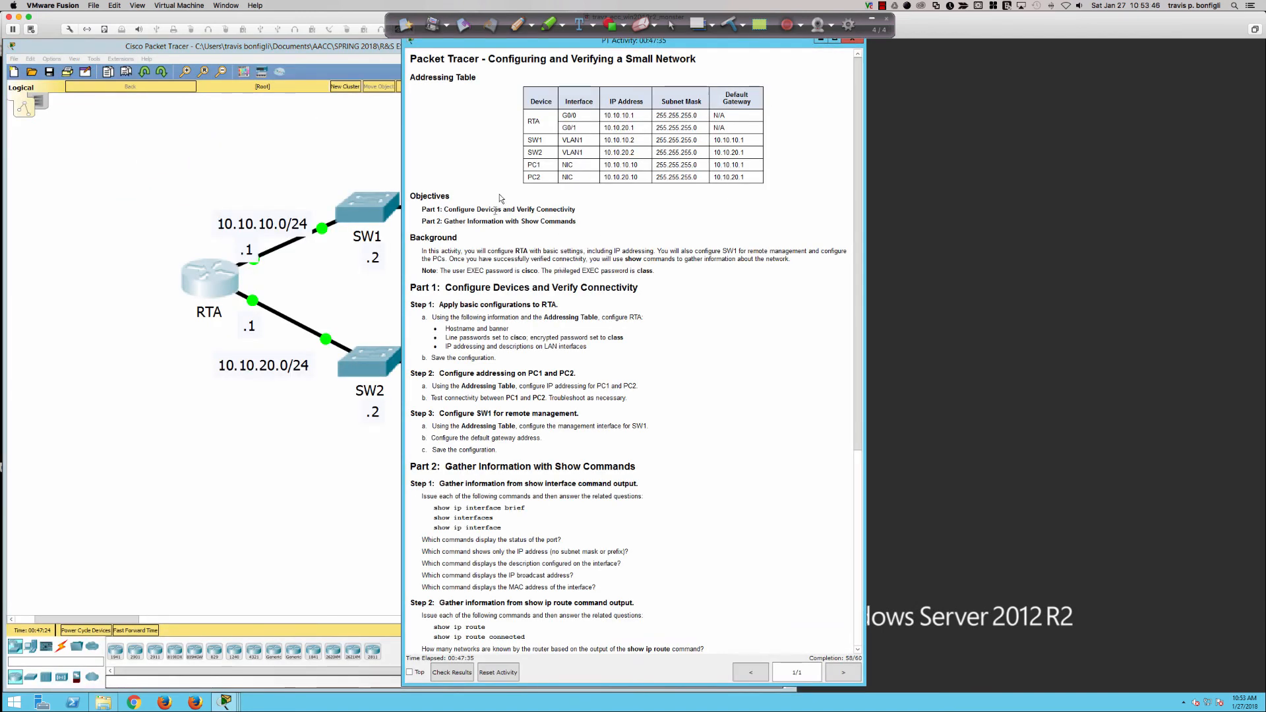
# Reopen RTA's console, log in with both passwords, and enter global configuration mode.
pyautogui.moveTo(543, 44); pyautogui.dragTo(939, 50)
pyautogui.click(208, 293)
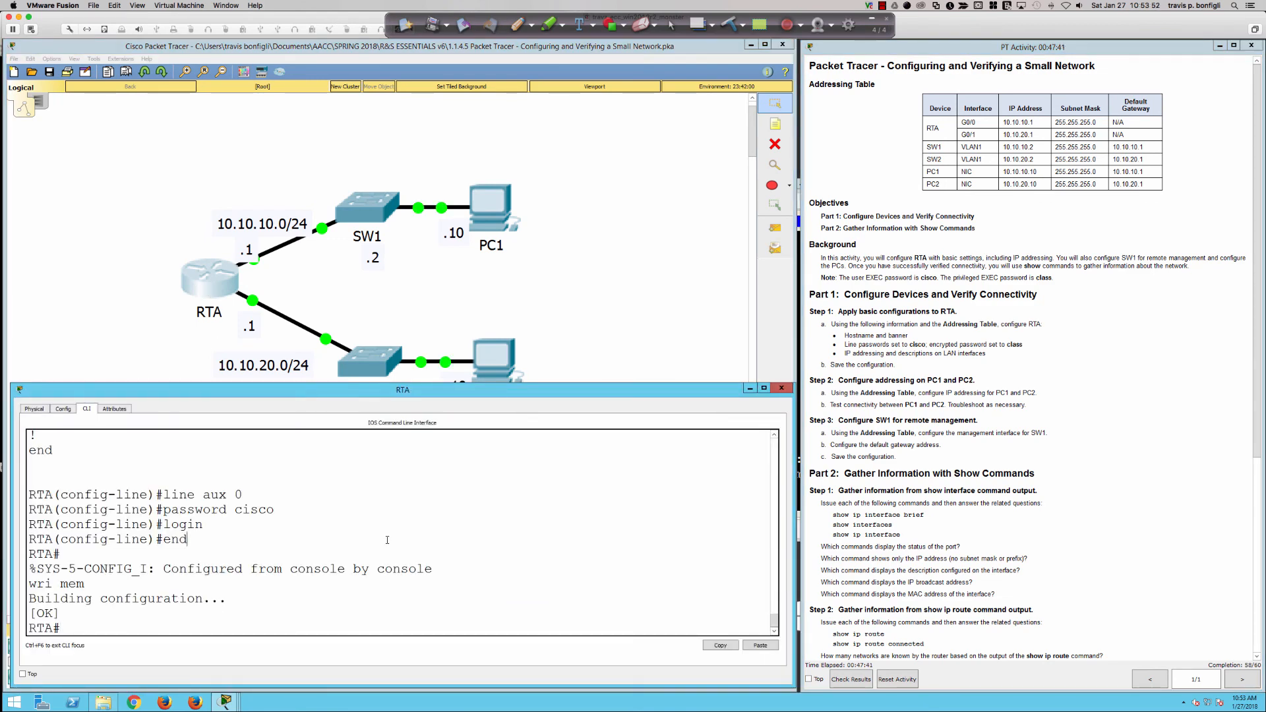
pyautogui.press('Return')
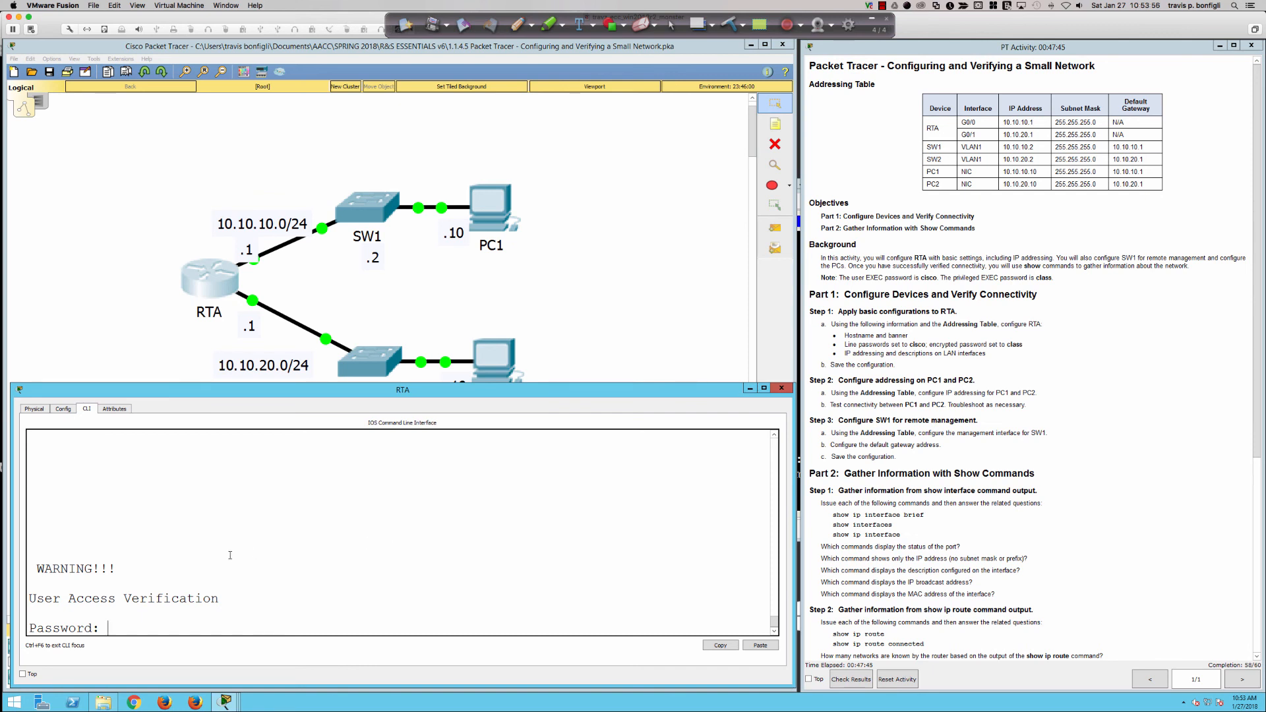
pyautogui.moveTo(129, 569); pyautogui.dragTo(39, 569)
pyautogui.click(315, 579)
pyautogui.press('Return')
pyautogui.press('Return')
pyautogui.press('Return')
pyautogui.write('en')
pyautogui.press('Return')
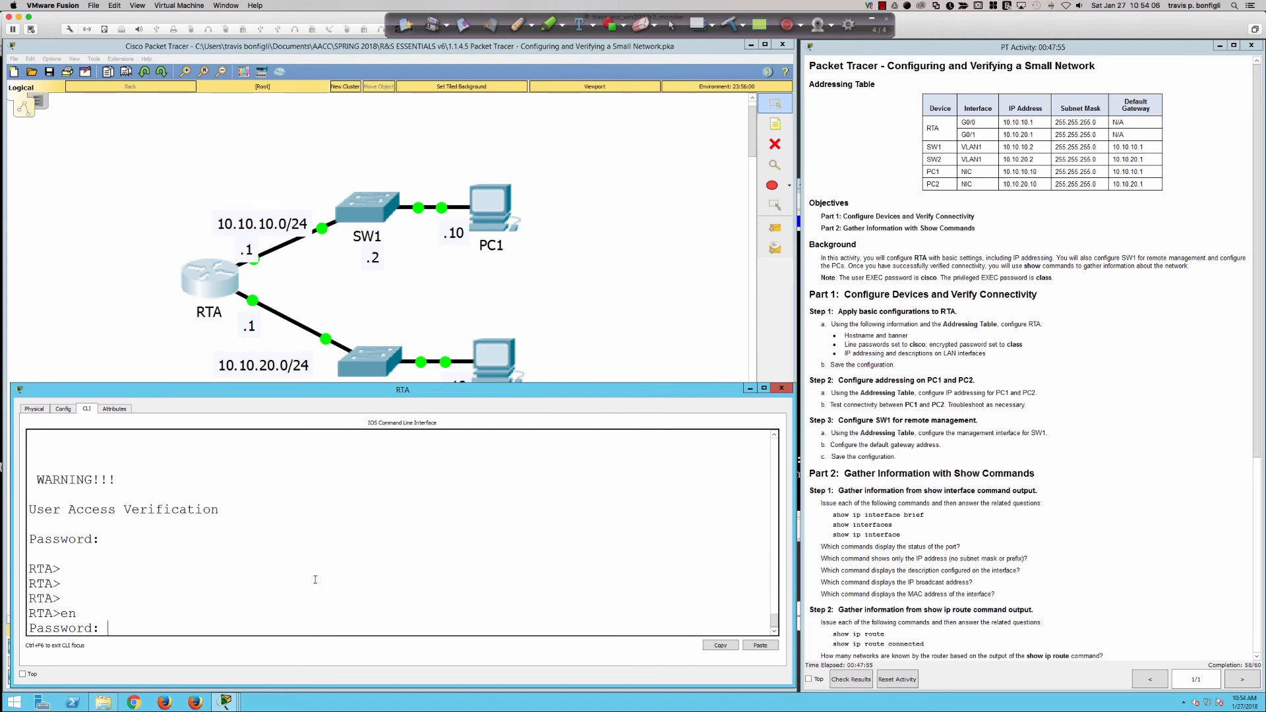
pyautogui.press('Return')
pyautogui.press('Return')
pyautogui.press('Return')
pyautogui.write('conf t')
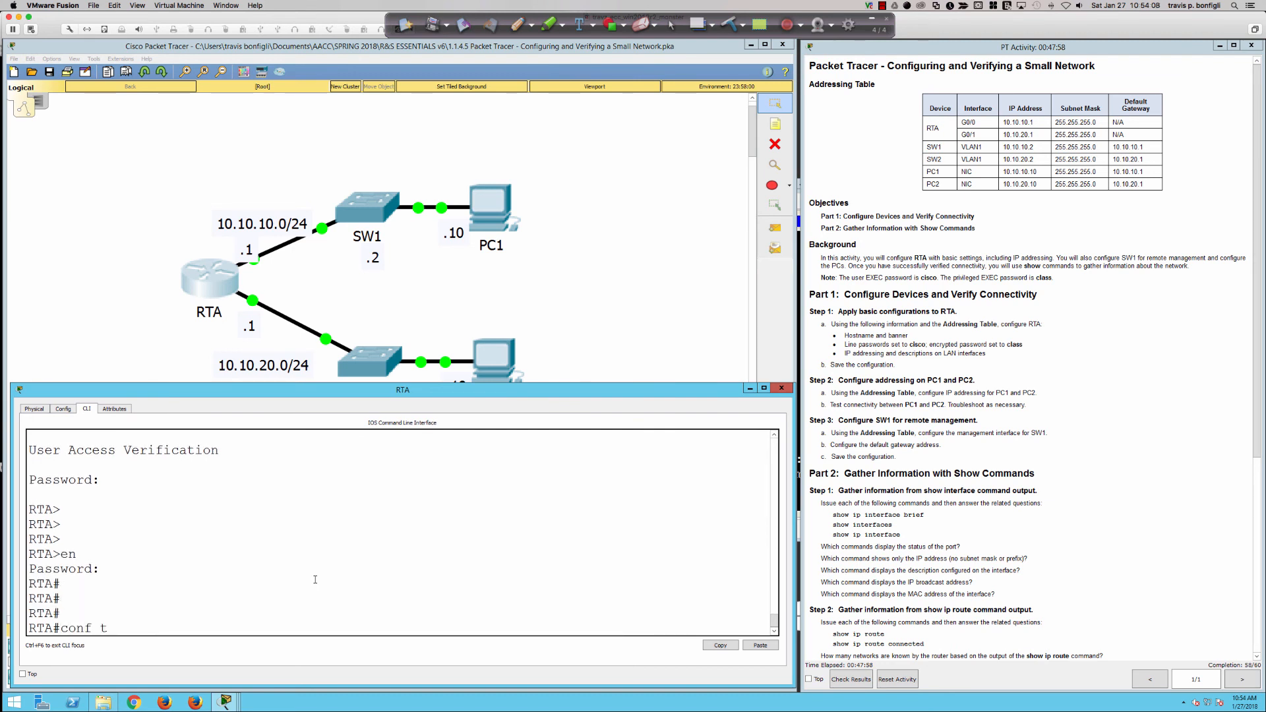
pyautogui.press('Return')
# Set RTA's MOTD banner to 'This your banner!!!' using % delimiters.
pyautogui.write('banner mot')
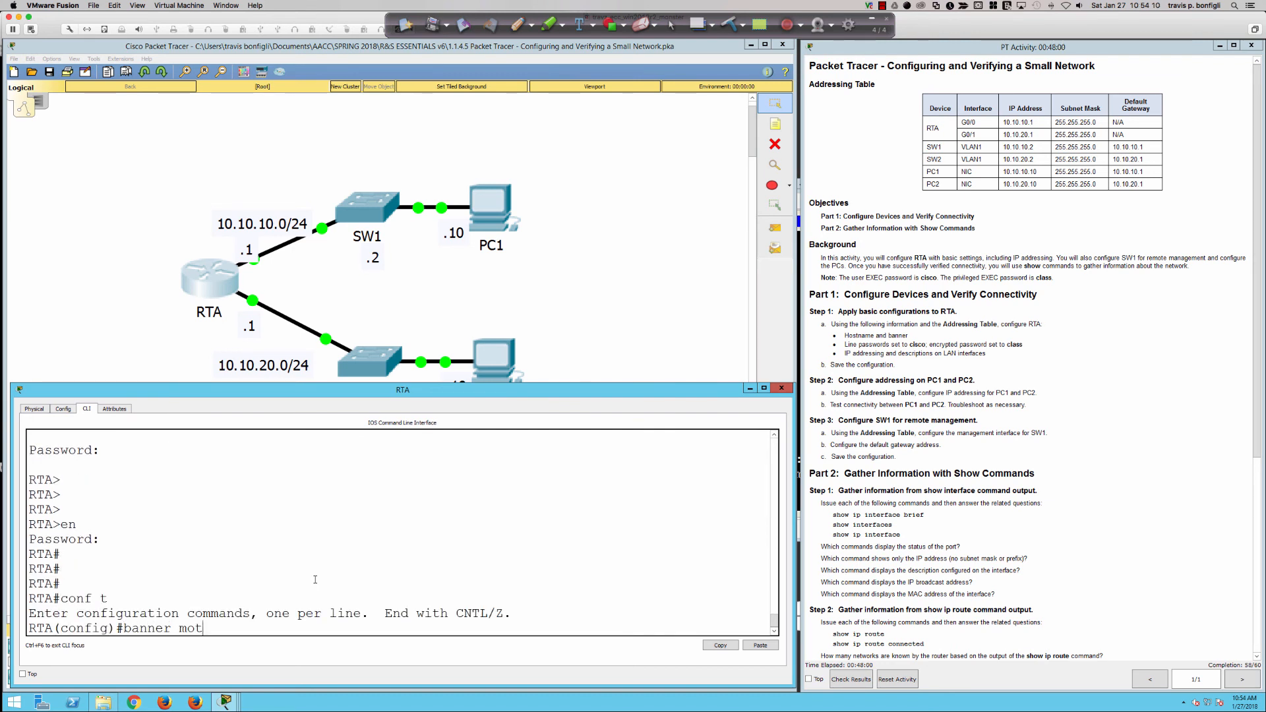
pyautogui.write('d')
pyautogui.press('Return')
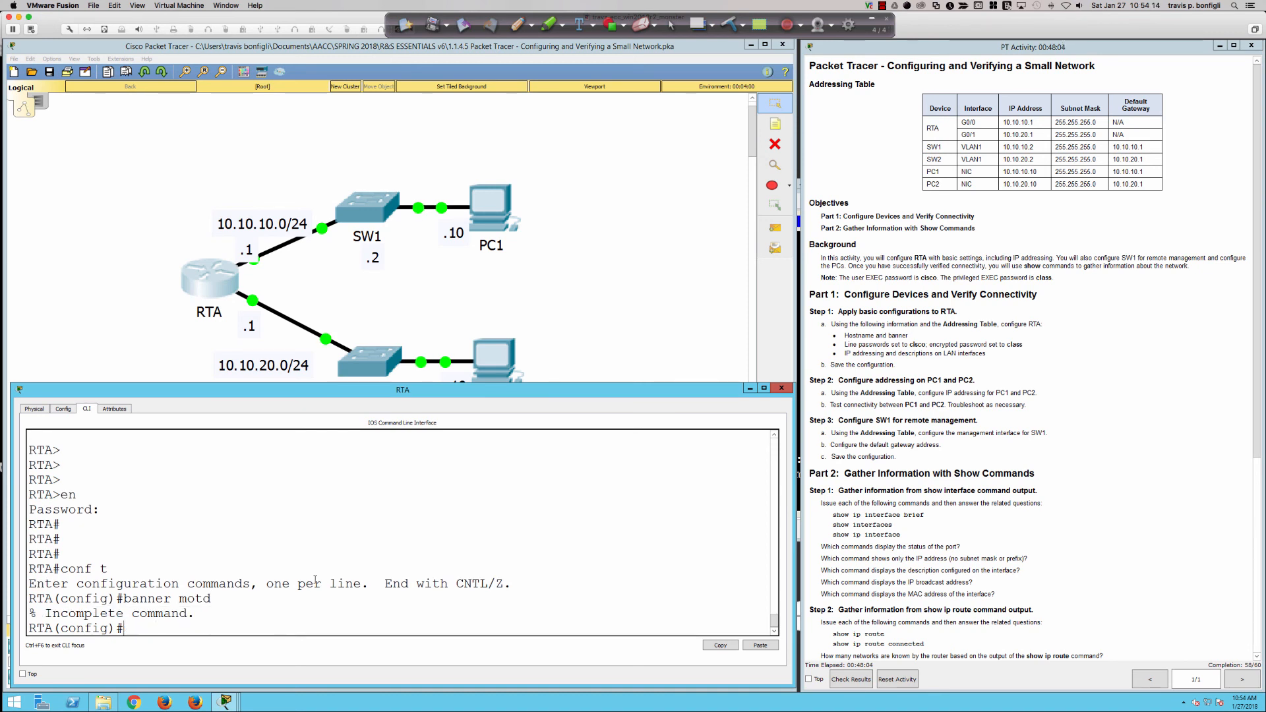
pyautogui.press('Up')
pyautogui.write('%')
pyautogui.press('Return')
pyautogui.write('Thi si syo')
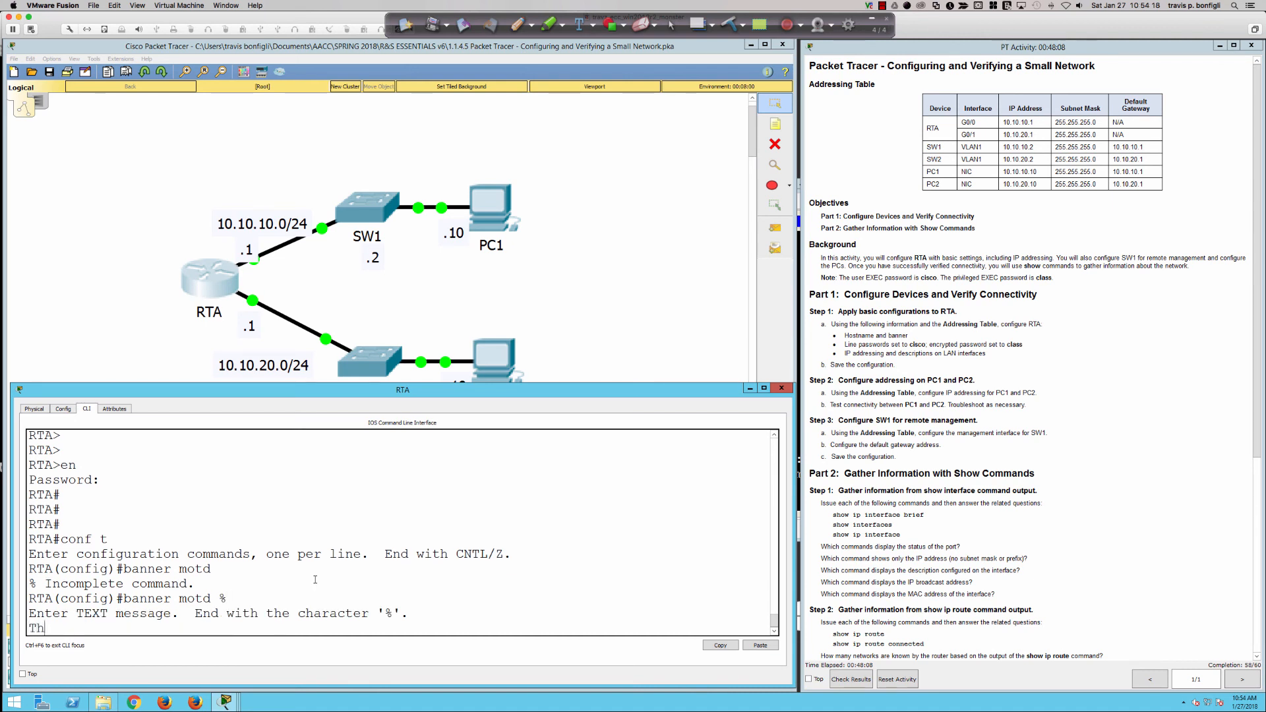
pyautogui.press('BackSpace')
pyautogui.press('BackSpace')
pyautogui.press('BackSpace')
pyautogui.press('BackSpace')
pyautogui.press('BackSpace')
pyautogui.press('BackSpace')
pyautogui.write('is')
pyautogui.press('BackSpace')
pyautogui.press('BackSpace')
pyautogui.write('s your')
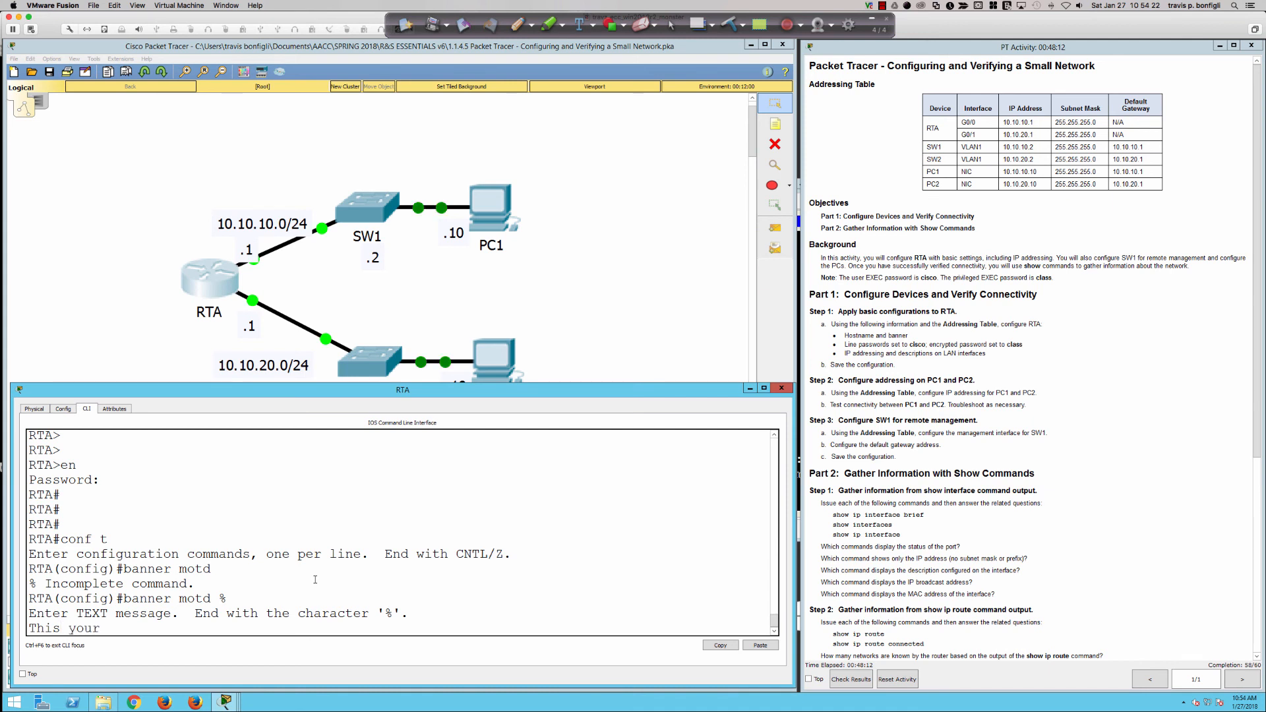
pyautogui.write(' banner!!!')
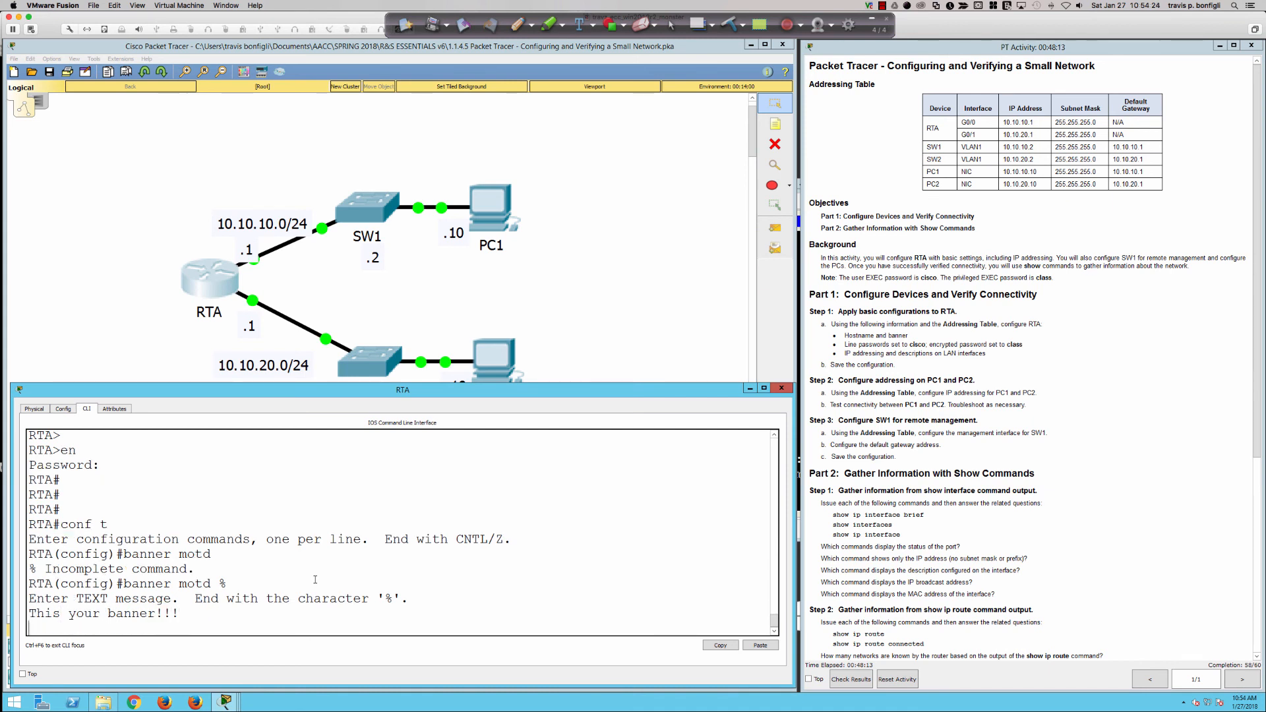
pyautogui.press('Return')
pyautogui.write('%')
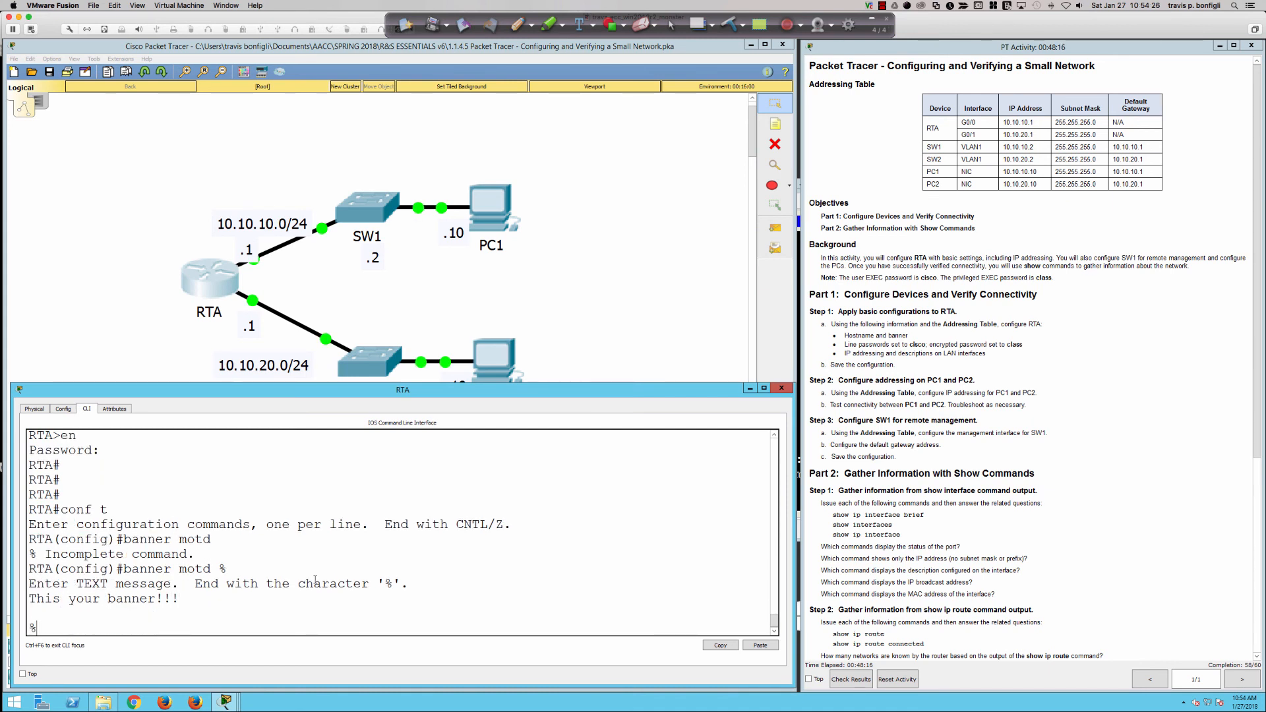
pyautogui.press('Return')
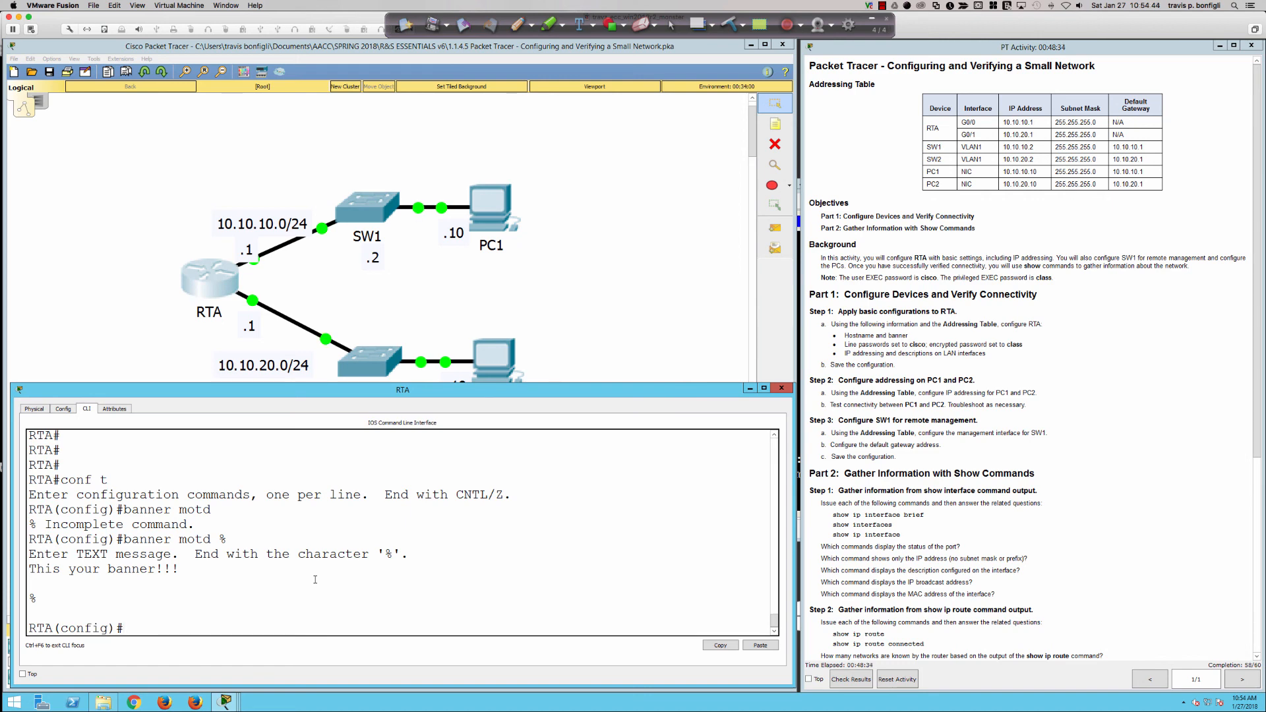
# Copy RTA's running-config to startup-config, then bring up SW1's console.
pyautogui.write('end')
pyautogui.press('Return')
pyautogui.write('cop')
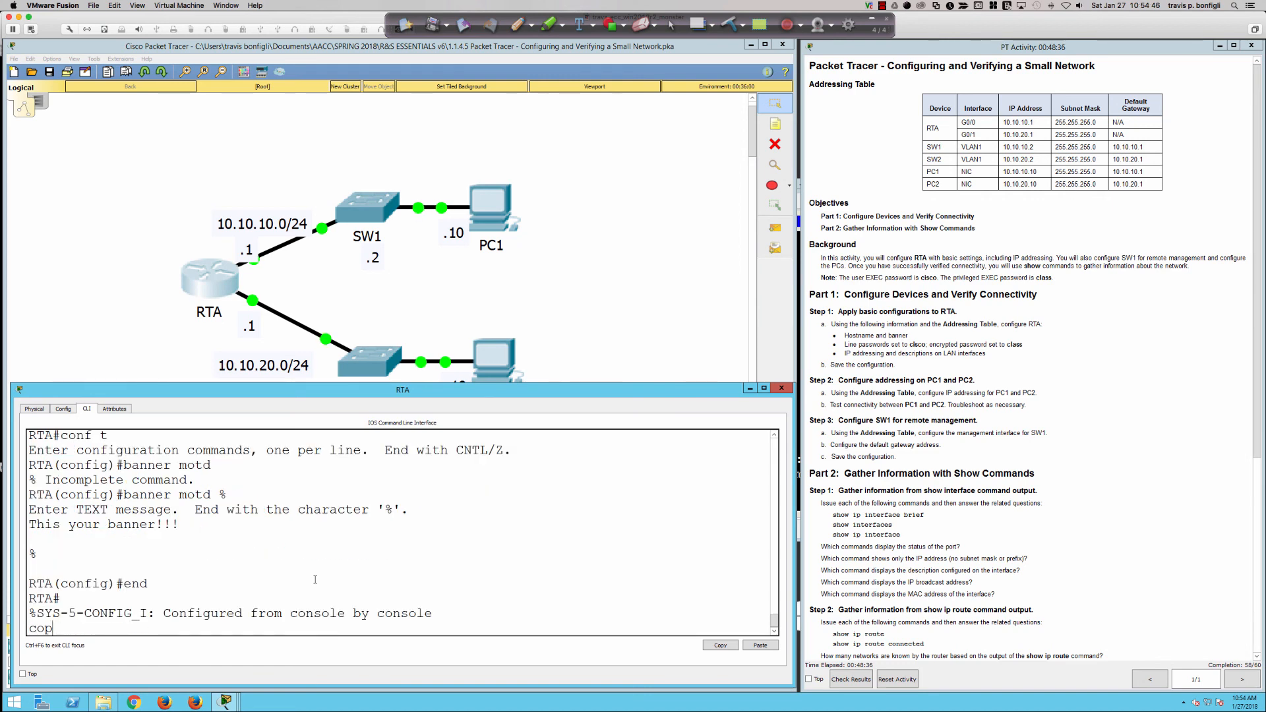
pyautogui.write('y run')
pyautogui.press('Tab')
pyautogui.write('st')
pyautogui.press('Tab')
pyautogui.press('Return')
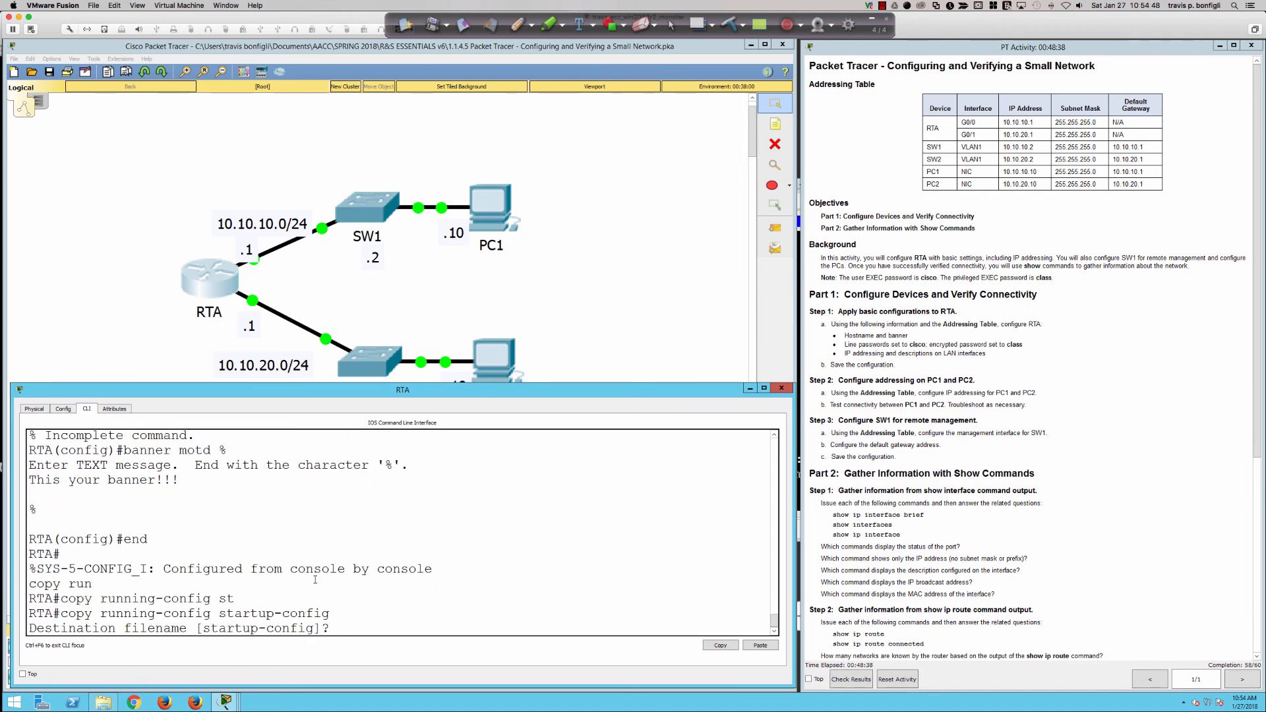
pyautogui.press('Return')
pyautogui.press('Return')
pyautogui.press('Return')
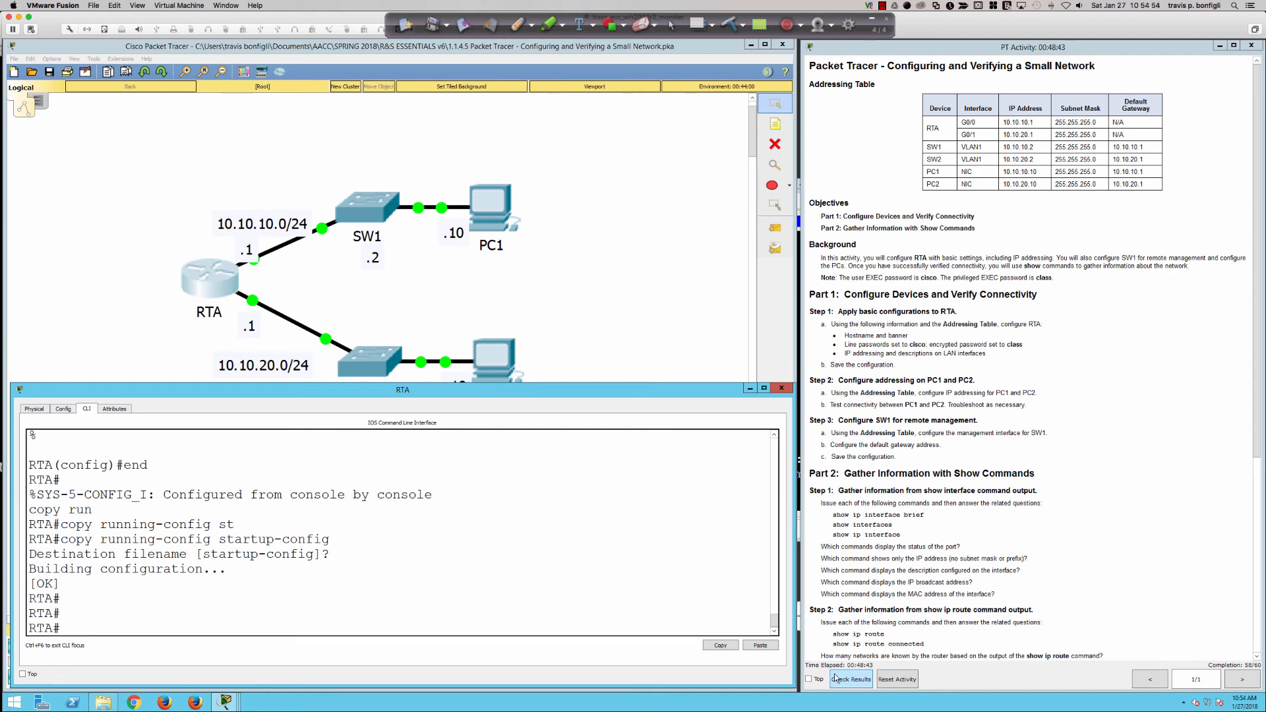
pyautogui.click(369, 222)
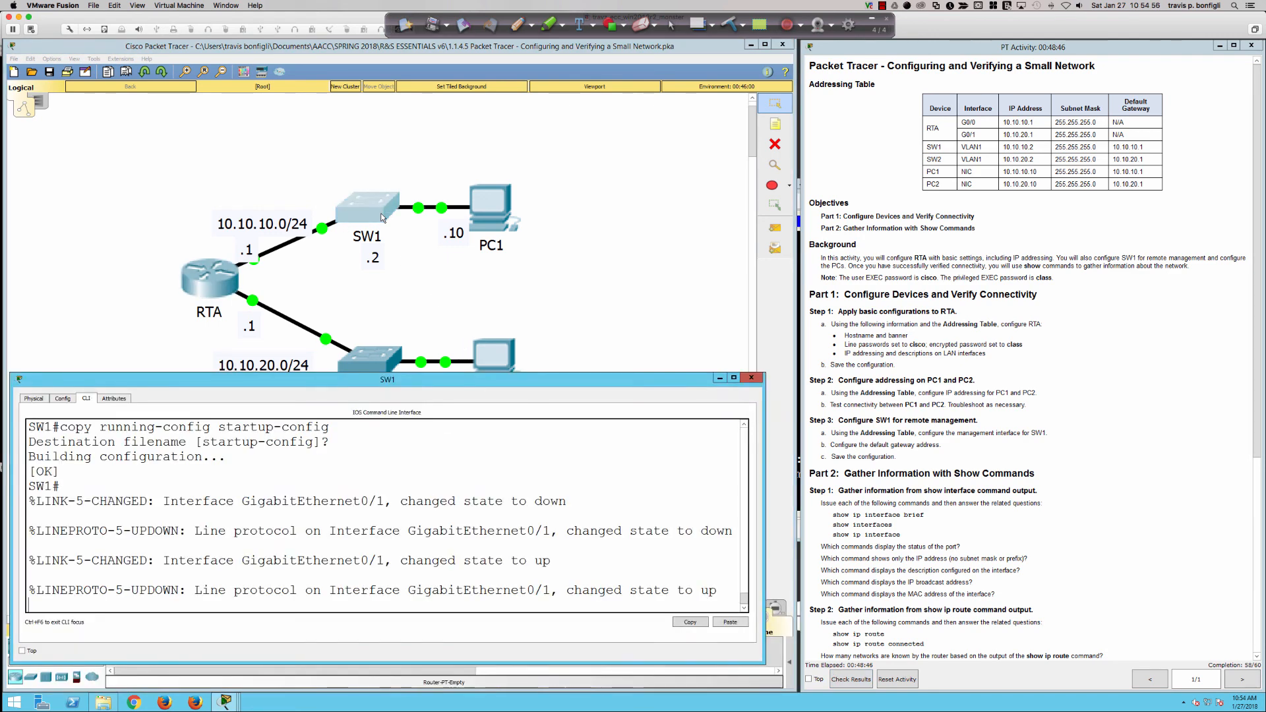
# Give SW1 a message-of-the-day banner reading WARNING with % delimiters.
pyautogui.press('Return')
pyautogui.press('Return')
pyautogui.press('Return')
pyautogui.press('Return')
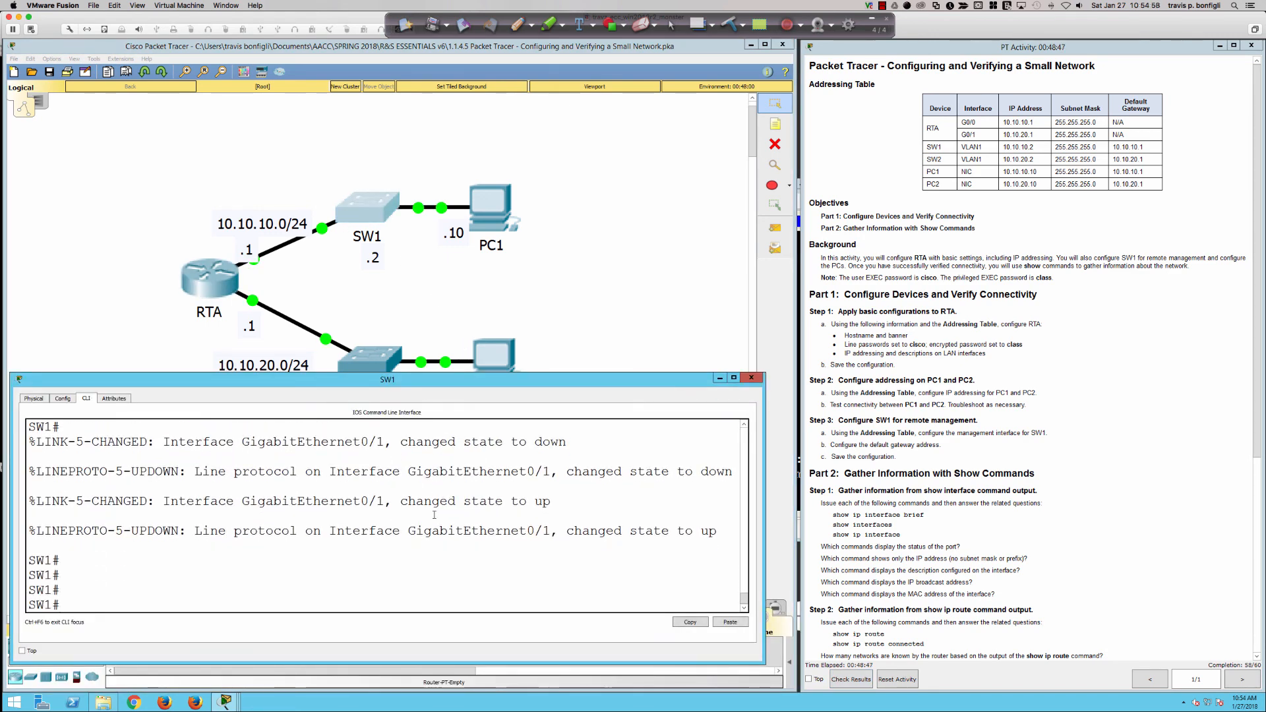
pyautogui.write('conf t')
pyautogui.press('Return')
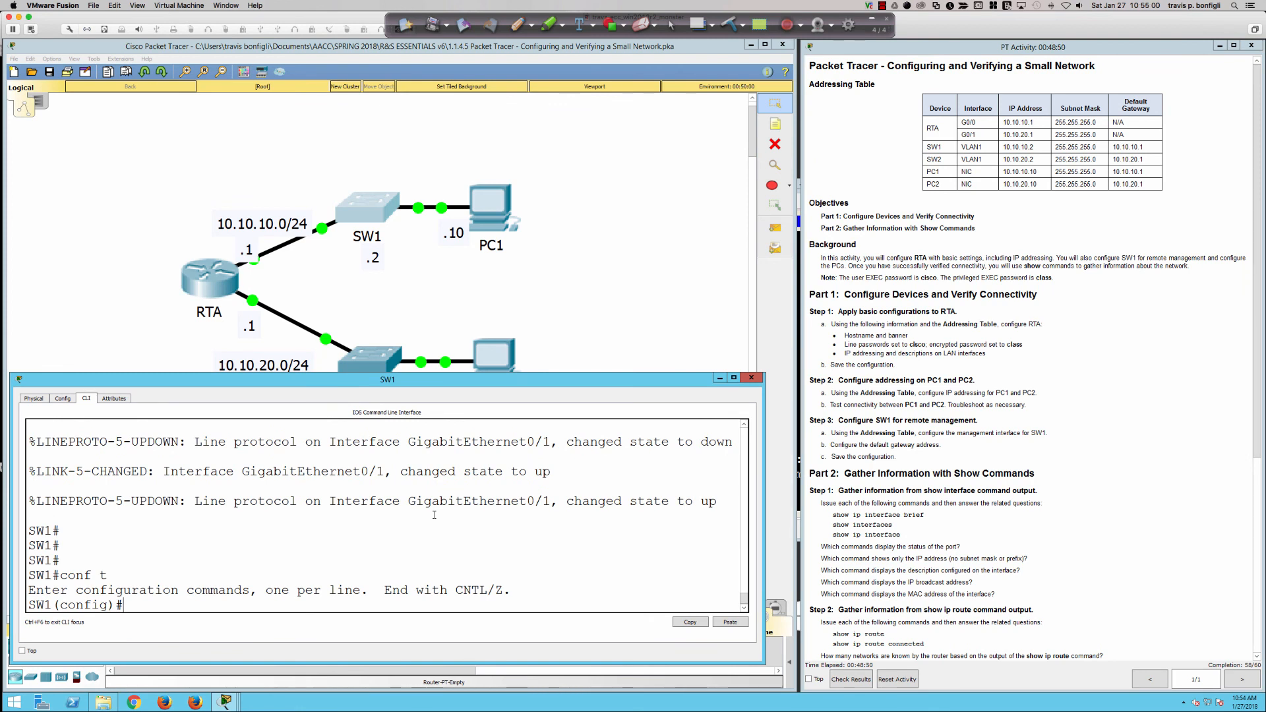
pyautogui.write('banner motd %')
pyautogui.press('Return')
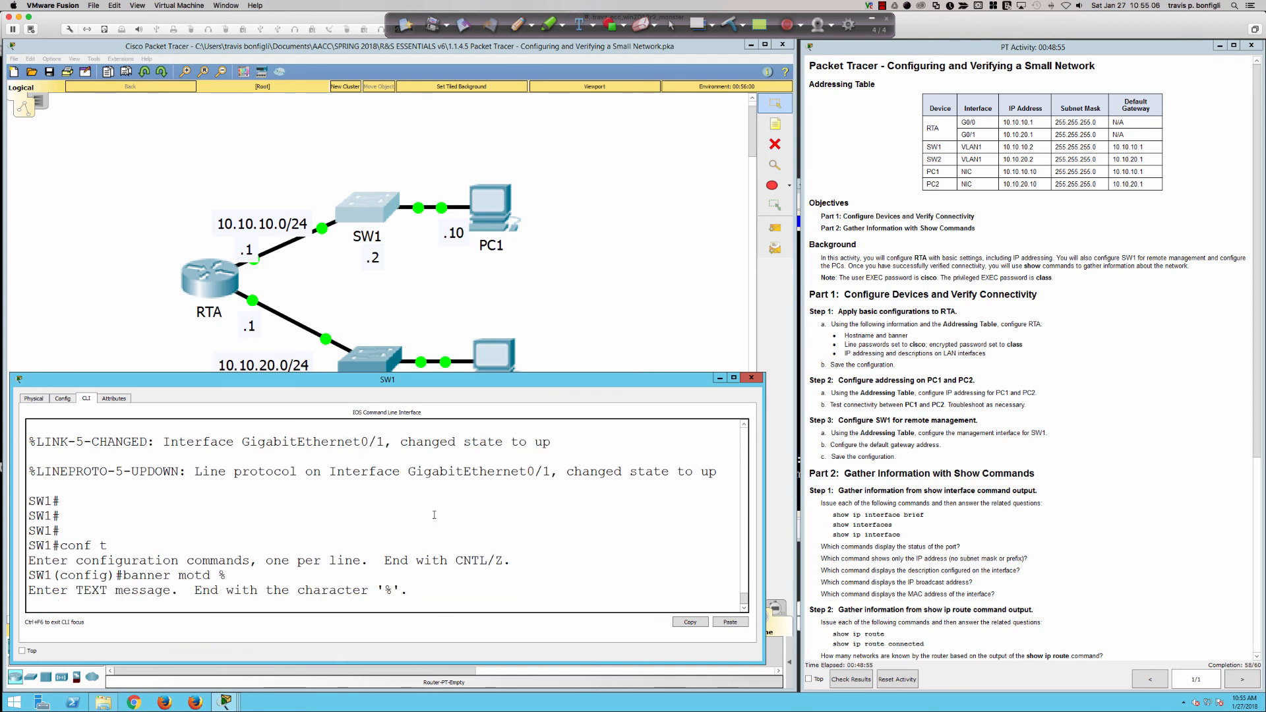
pyautogui.write('WARNING')
pyautogui.press('Return')
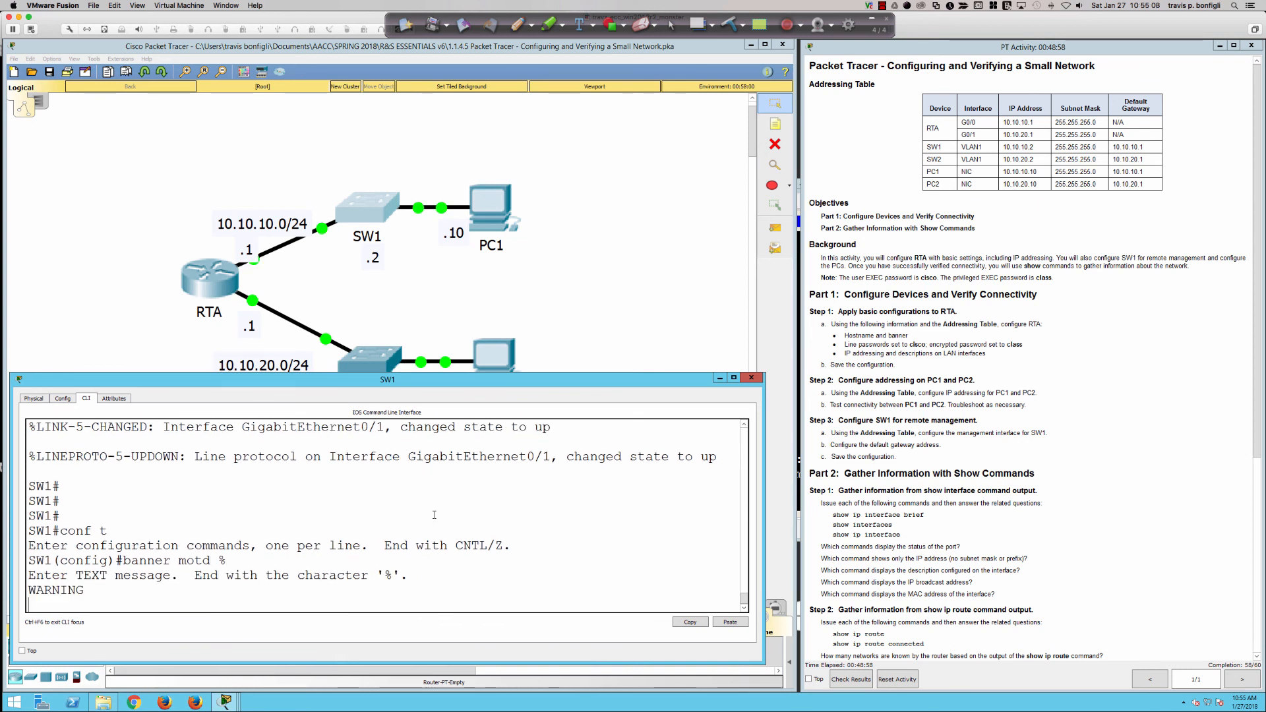
pyautogui.write('%')
pyautogui.press('Return')
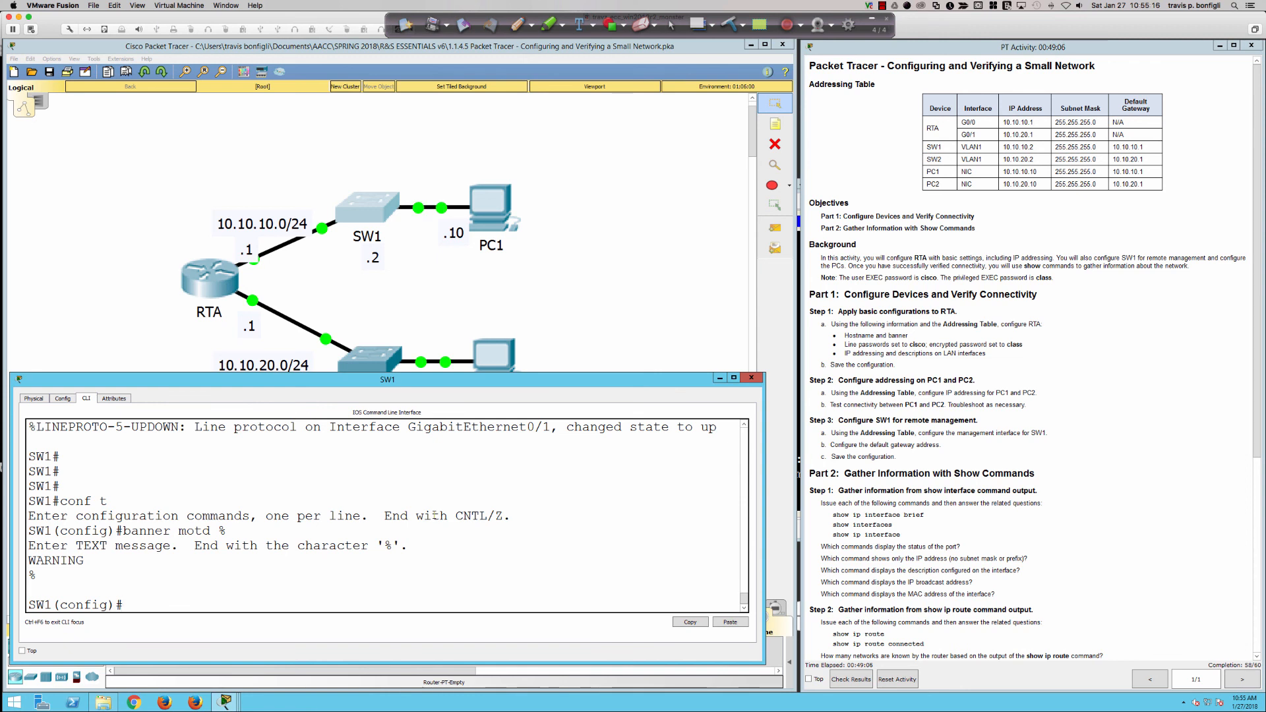
# Save SW1's configuration with wri mem and check the activity results.
pyautogui.press('Return')
pyautogui.press('Return')
pyautogui.press('Return')
pyautogui.write('end')
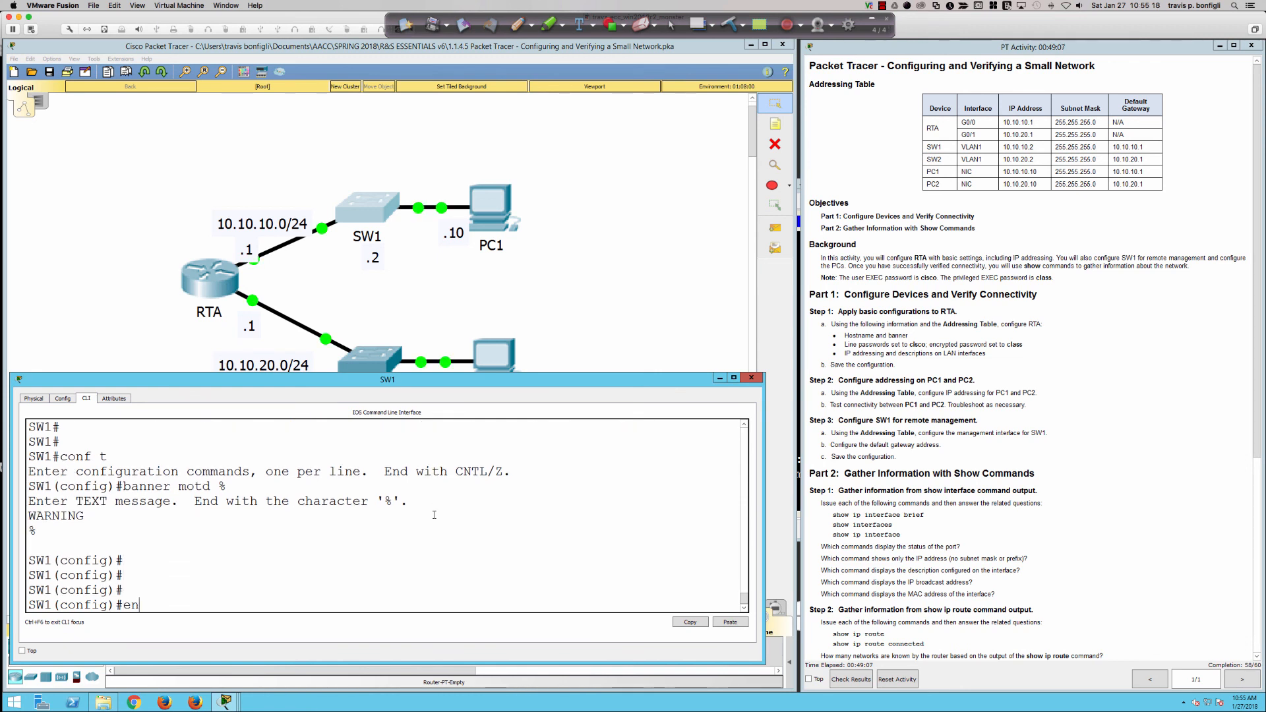
pyautogui.press('Return')
pyautogui.write('wri mem')
pyautogui.press('Return')
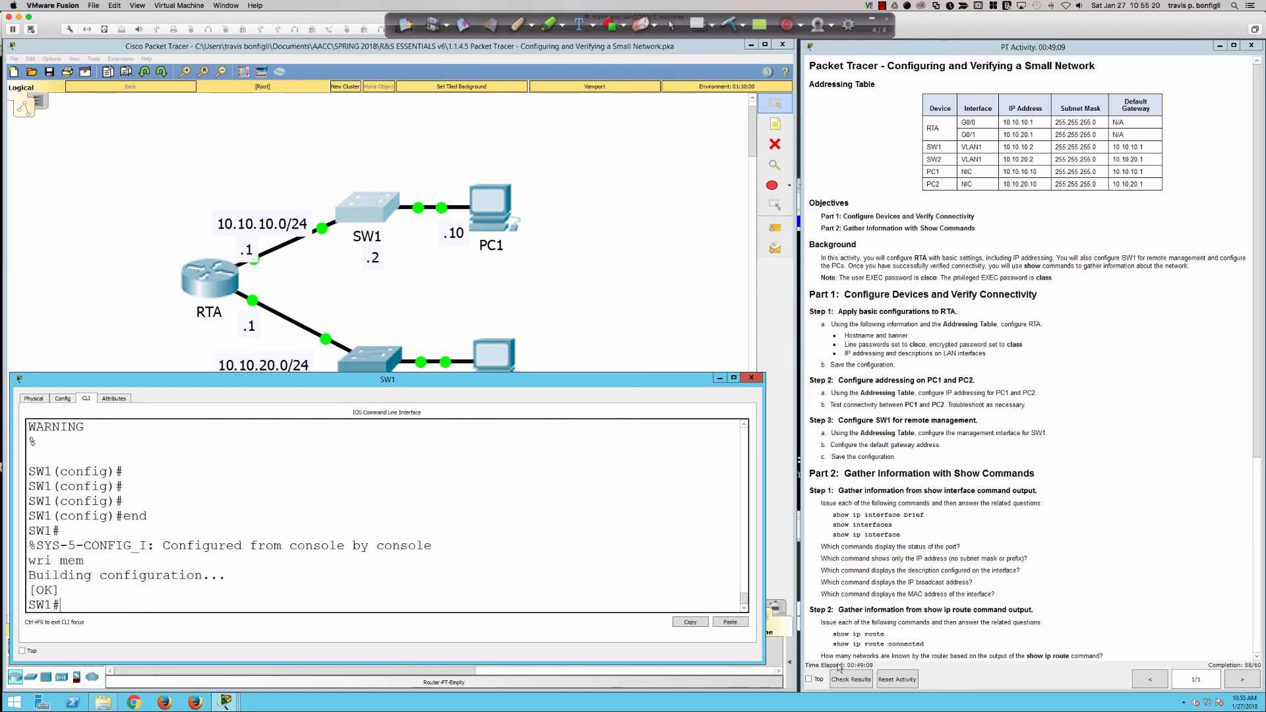
pyautogui.click(858, 680)
# Inspect the still-incorrect Banner MOTD item at 58/60, close the results, and move the instructions window right.
pyautogui.click(105, 113)
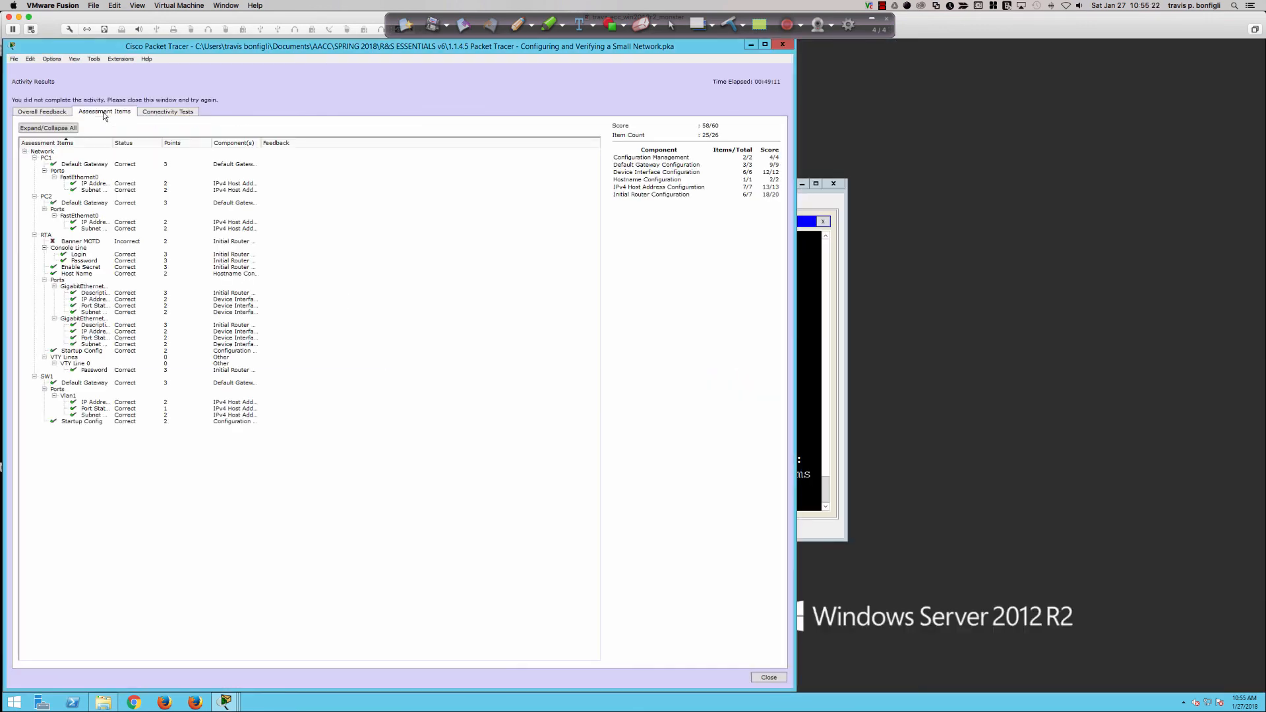
pyautogui.click(66, 242)
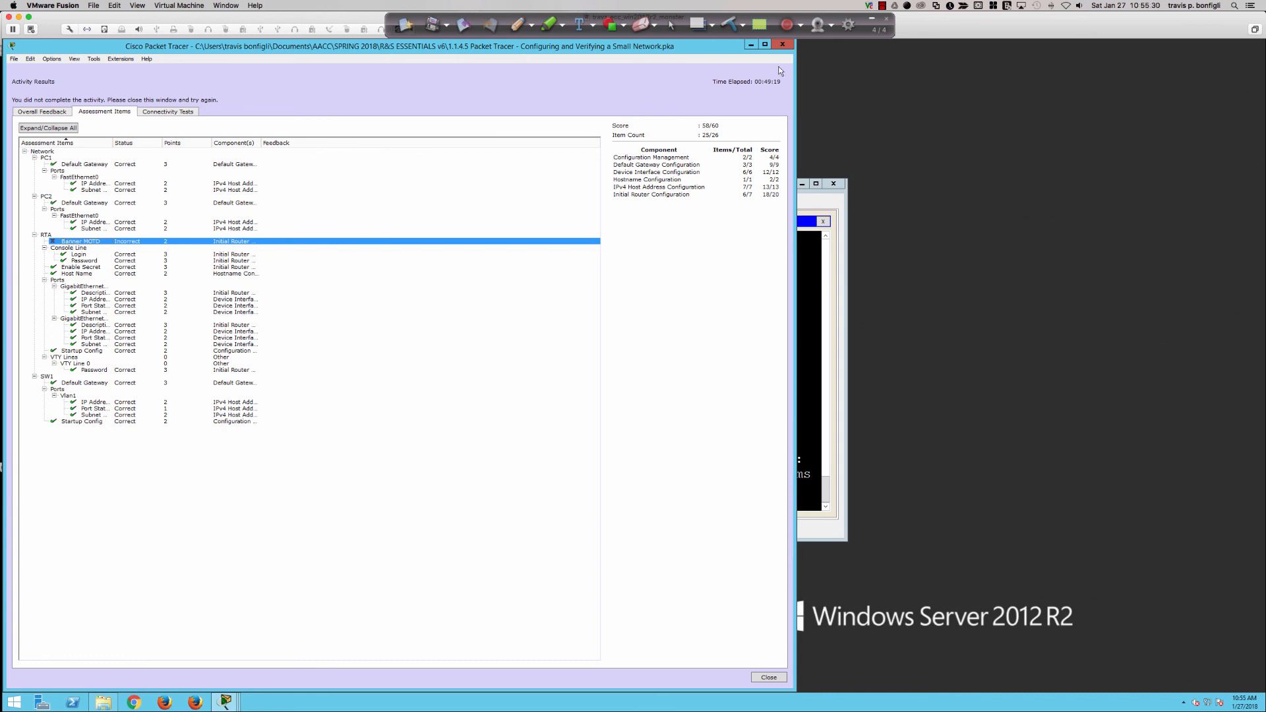
pyautogui.click(782, 44)
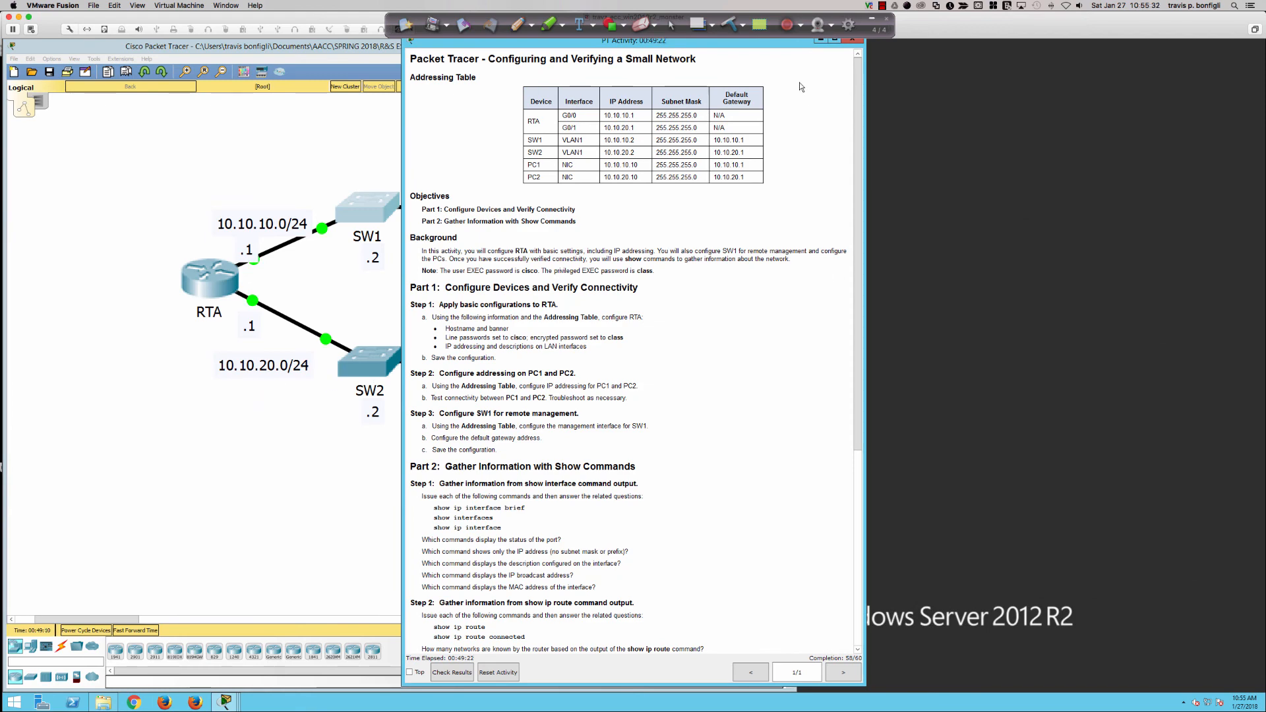
pyautogui.moveTo(758, 44); pyautogui.dragTo(1151, 55)
# Save RTA's configuration with wri mem and reload the router.
pyautogui.click(210, 277)
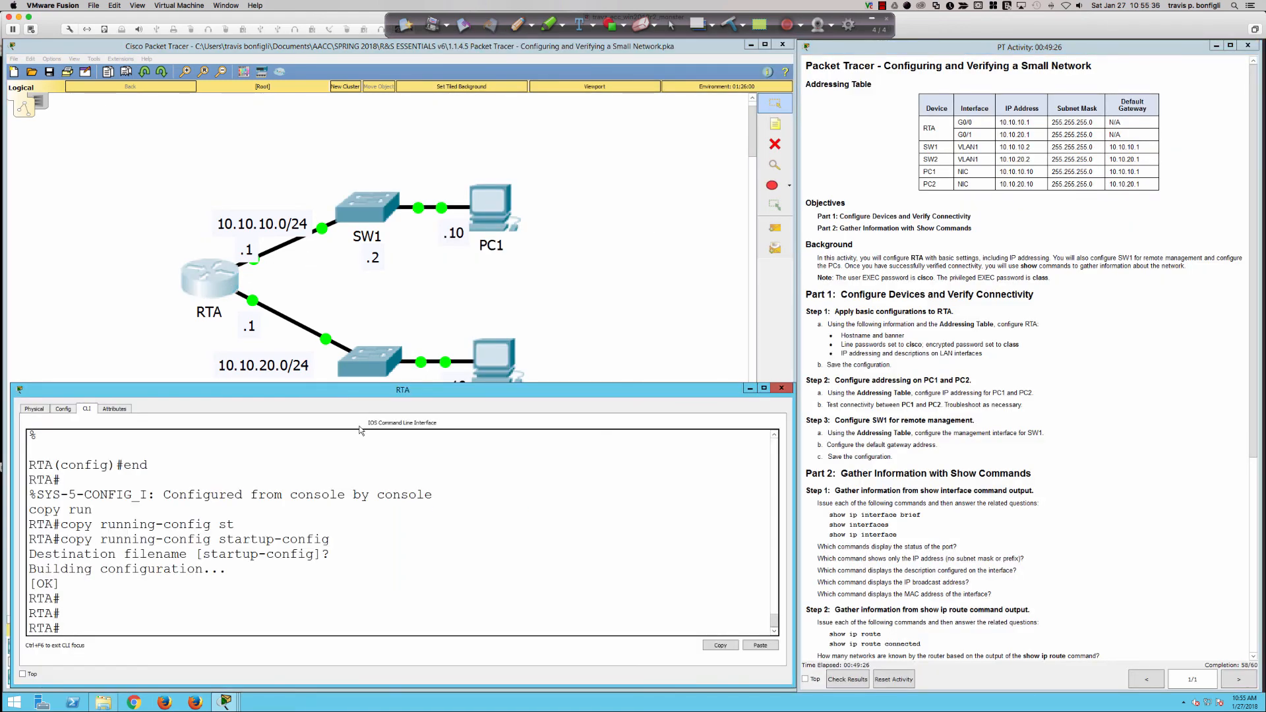
pyautogui.click(380, 471)
pyautogui.write('wri mem')
pyautogui.press('Return')
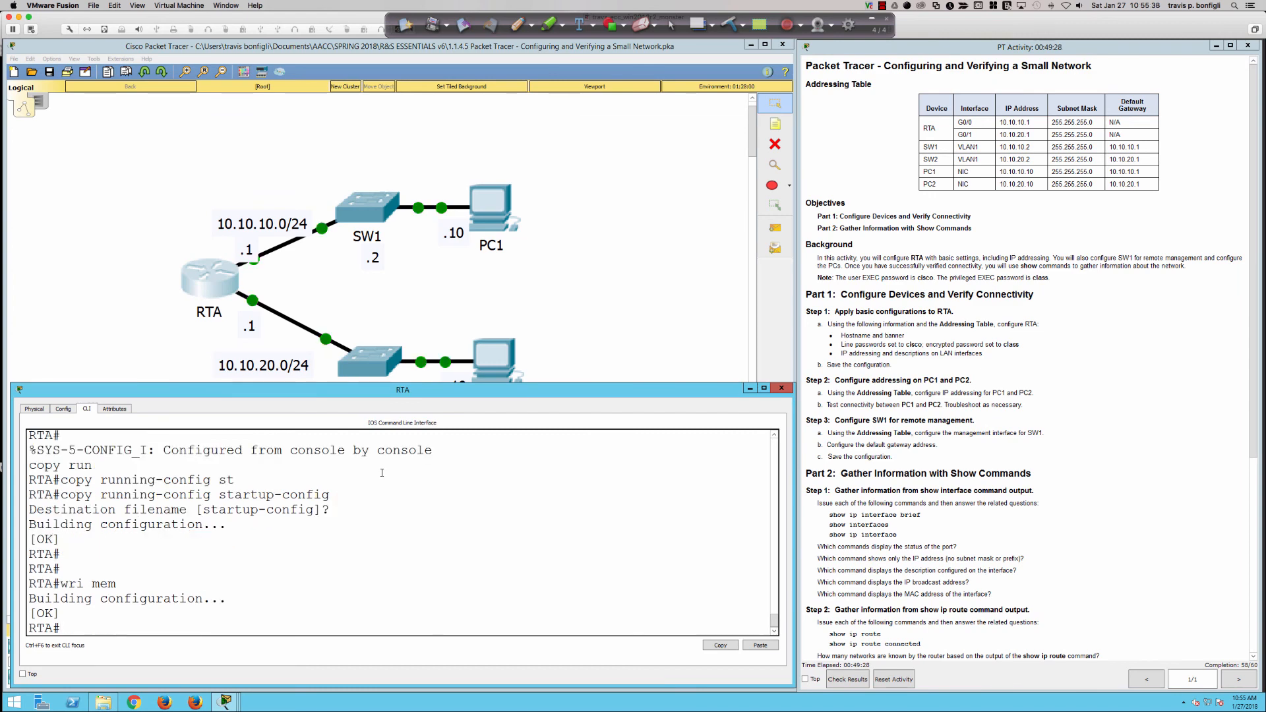
pyautogui.write('reload')
pyautogui.press('Return')
pyautogui.press('Return')
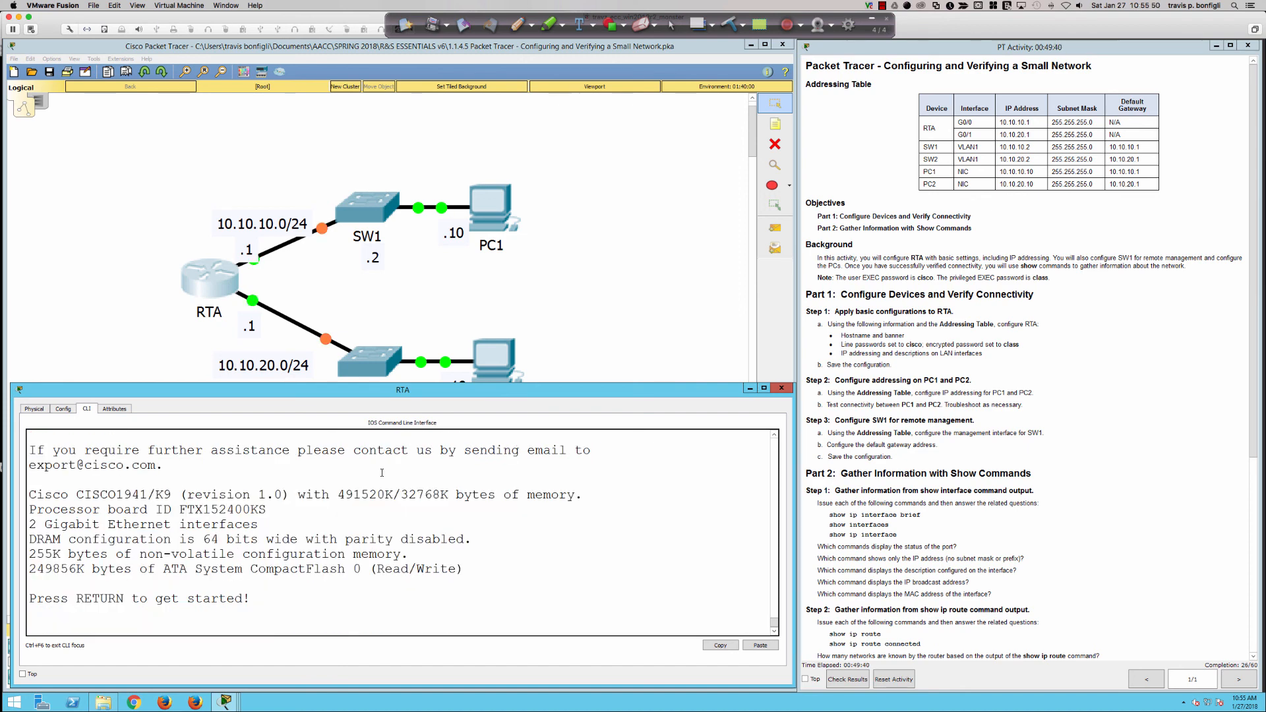
# Log back into RTA past the 'This your banner!!!' banner and enter privileged mode with the enable password.
pyautogui.press('Return')
pyautogui.press('Return')
pyautogui.press('Return')
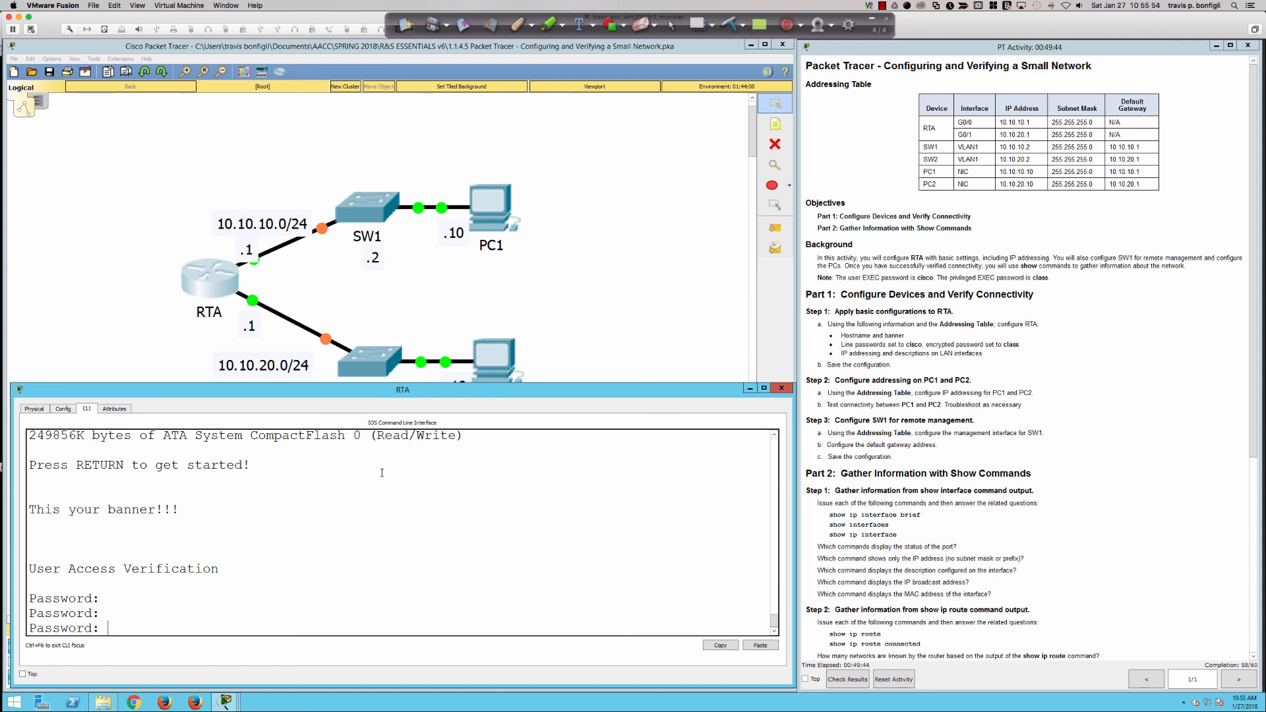
pyautogui.press('Return')
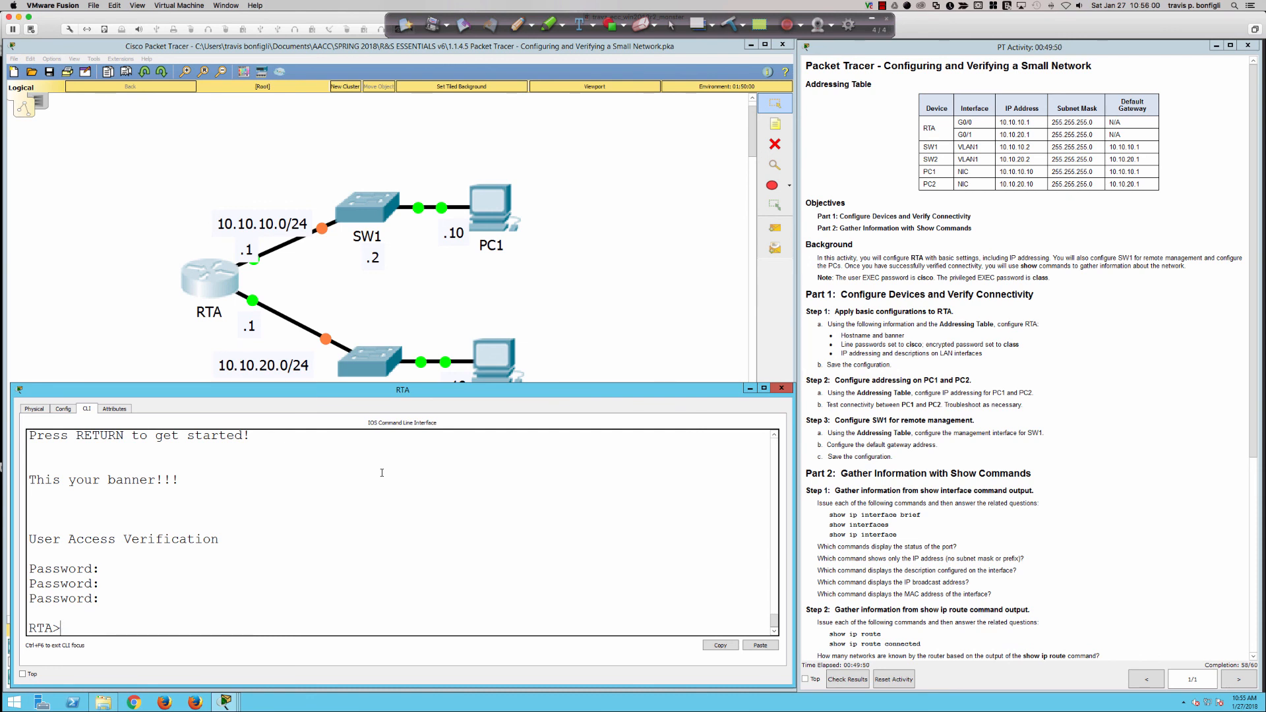
pyautogui.write('en')
pyautogui.press('Tab')
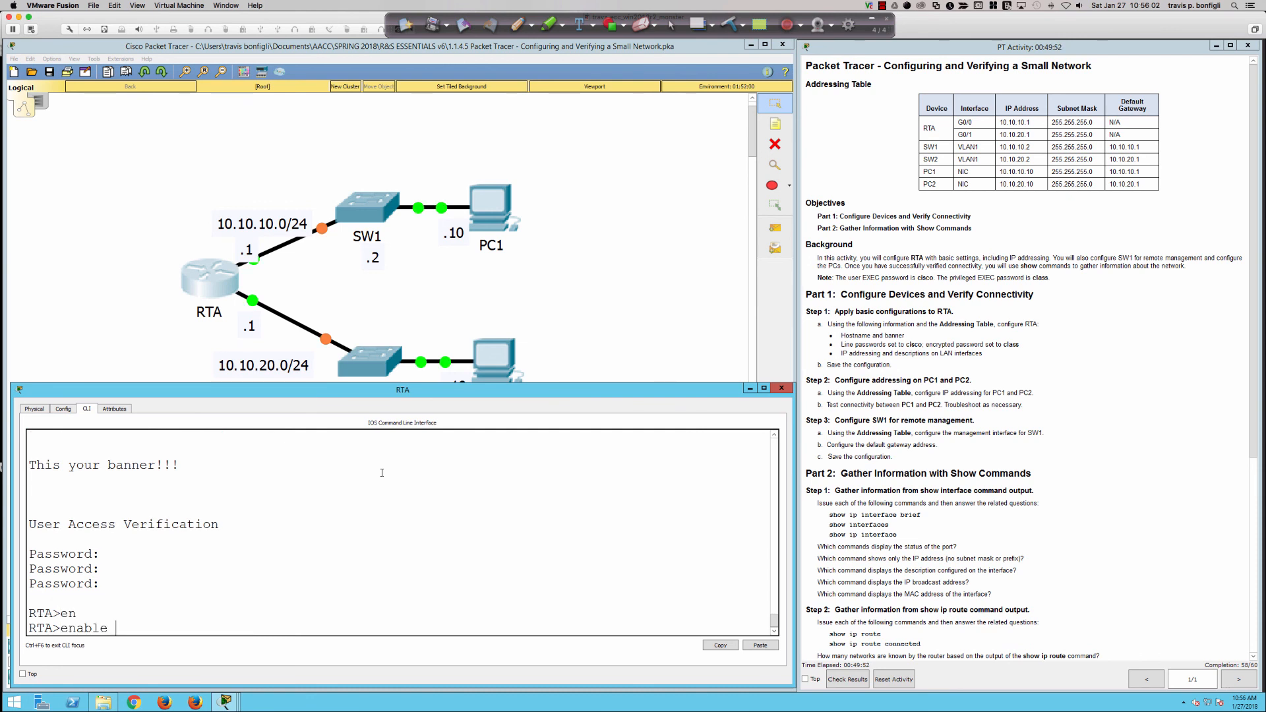
pyautogui.press('Return')
pyautogui.press('Return')
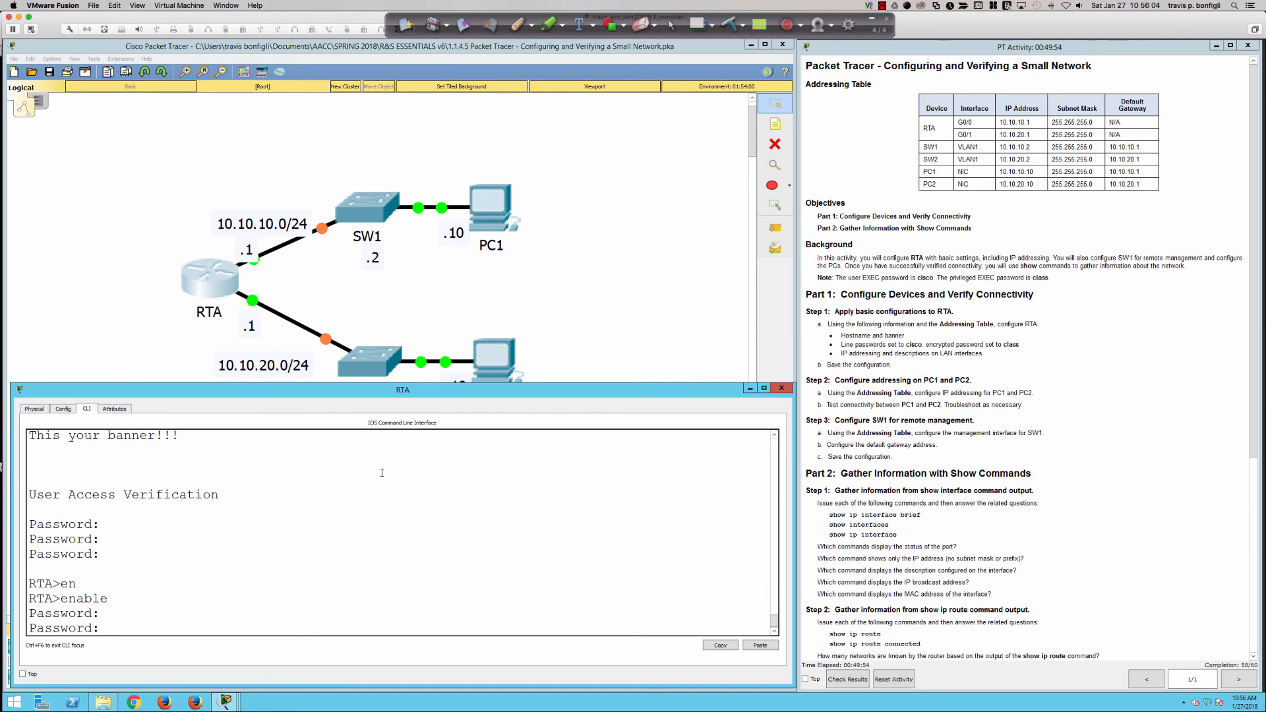
pyautogui.write('class')
pyautogui.press('Return')
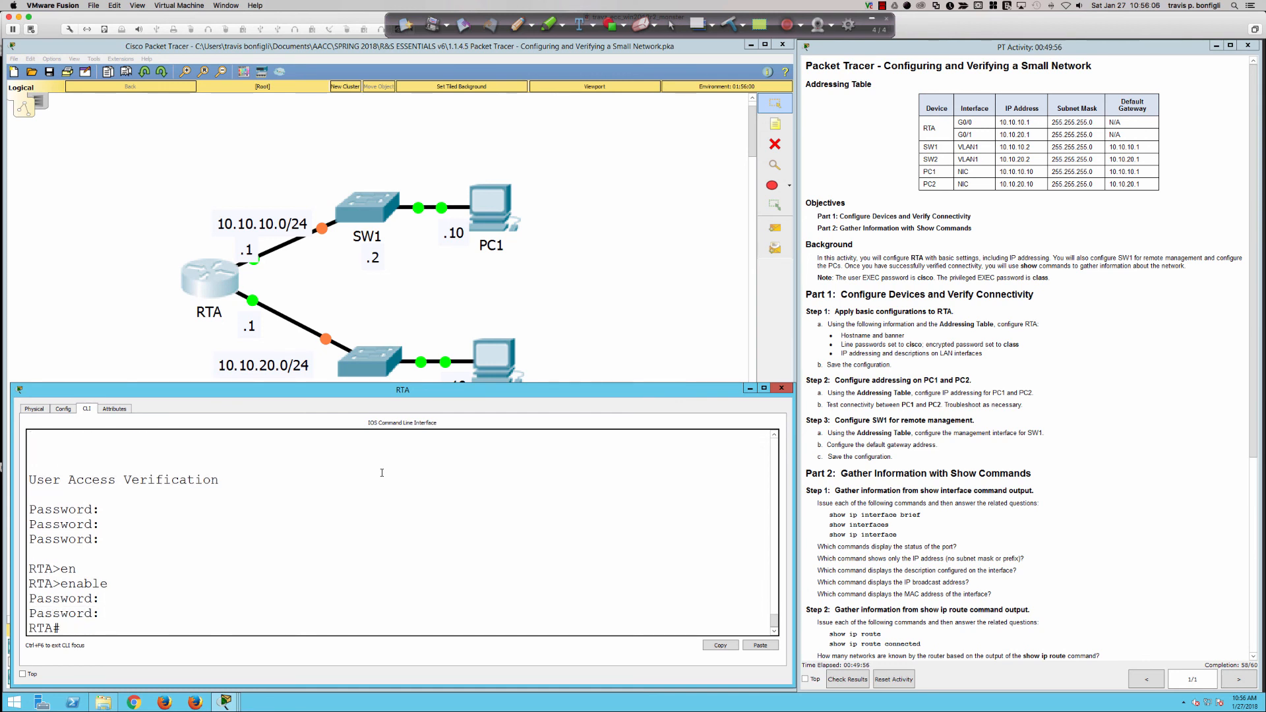
pyautogui.write('conf t')
pyautogui.press('Return')
pyautogui.press('Return')
pyautogui.press('Return')
pyautogui.press('Return')
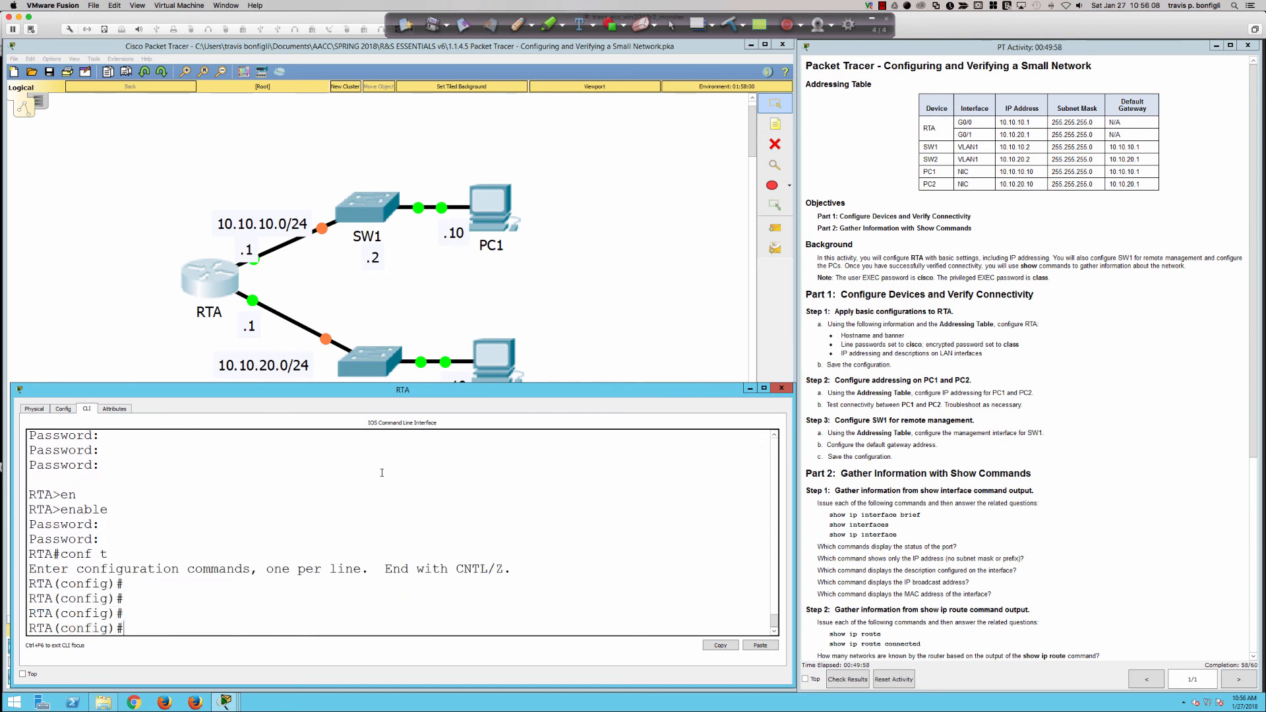
# Add a login banner reading WARNING to RTA with % delimiters.
pyautogui.write('banner')
pyautogui.press('Tab')
pyautogui.write('?')
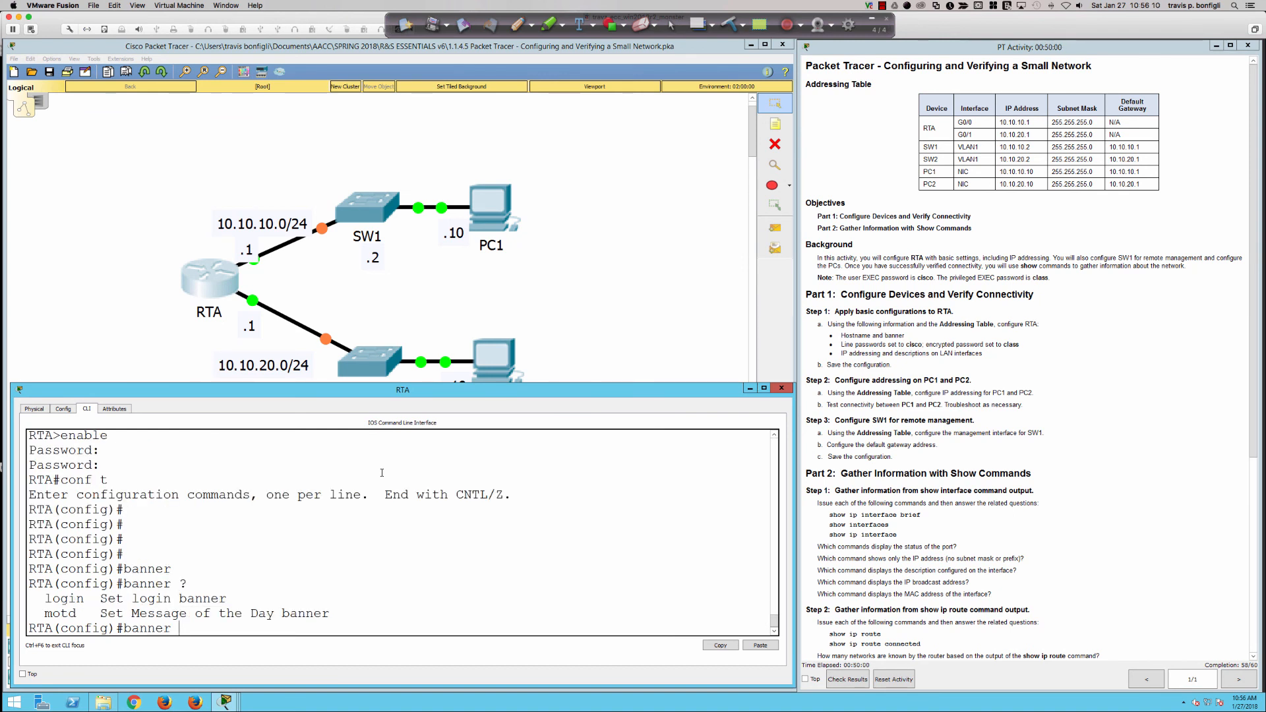
pyautogui.write('login %')
pyautogui.press('Return')
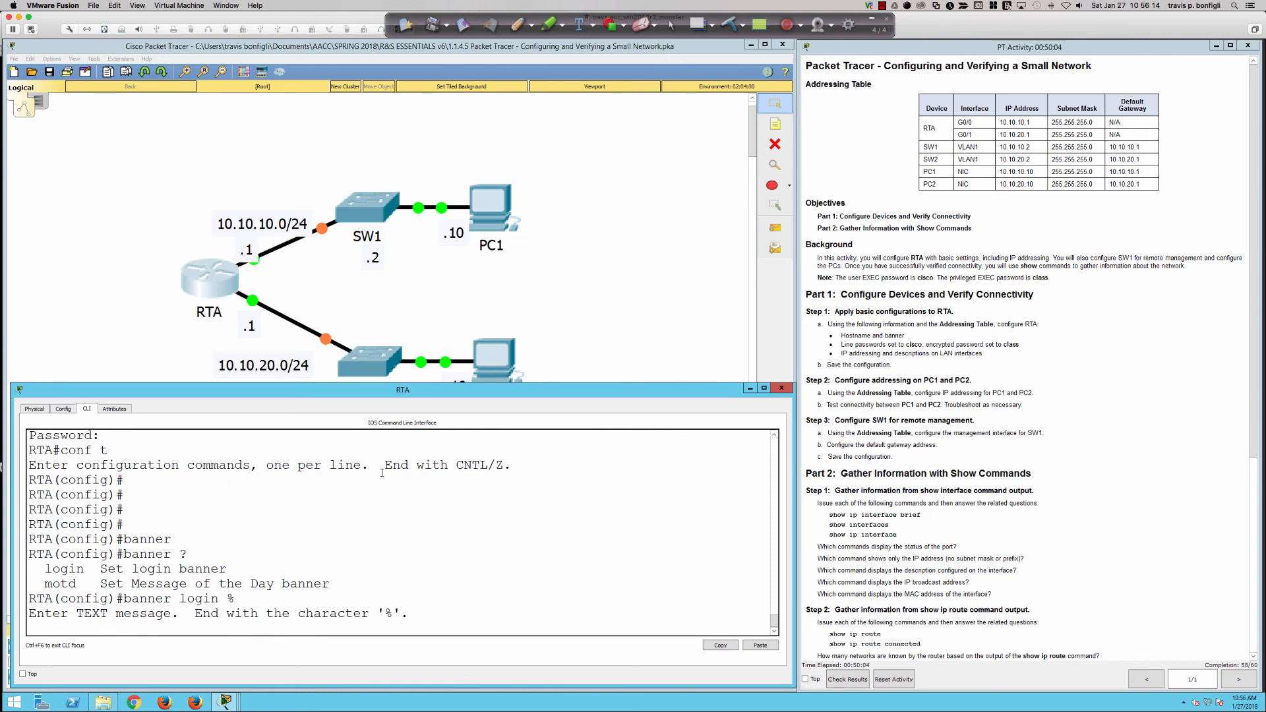
pyautogui.write('WARNING')
pyautogui.press('Return')
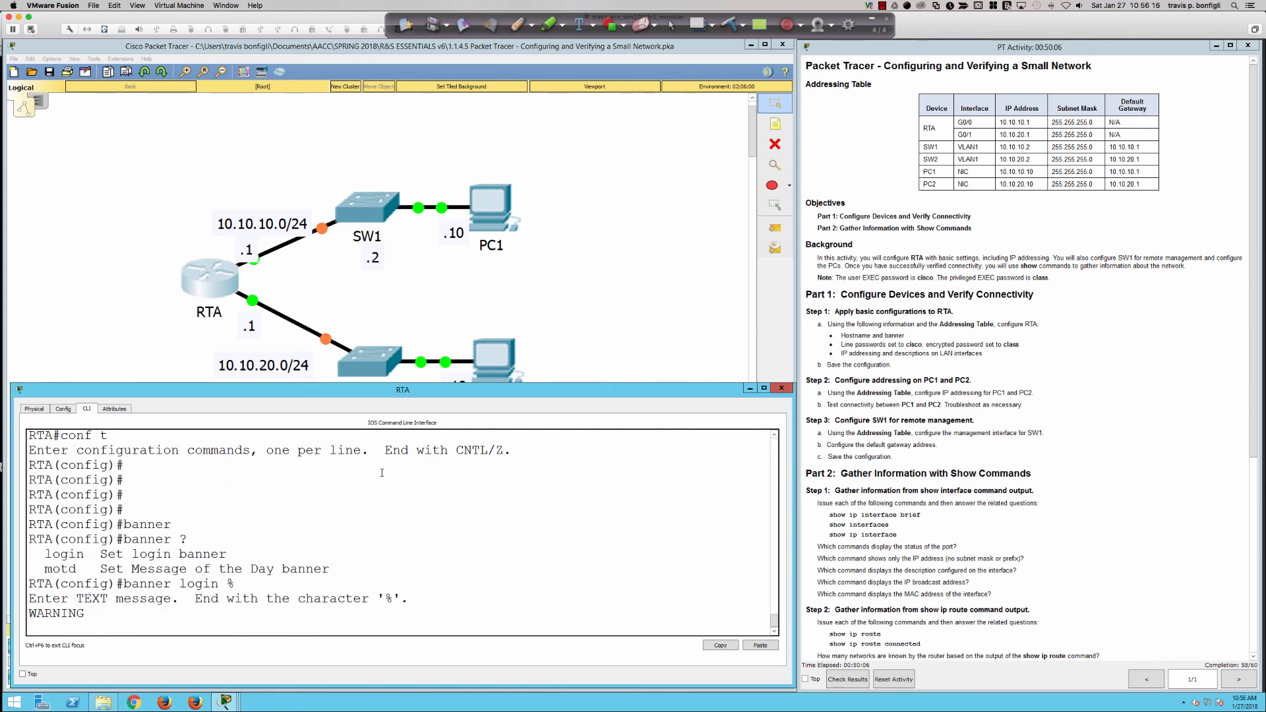
pyautogui.write('%')
pyautogui.press('Return')
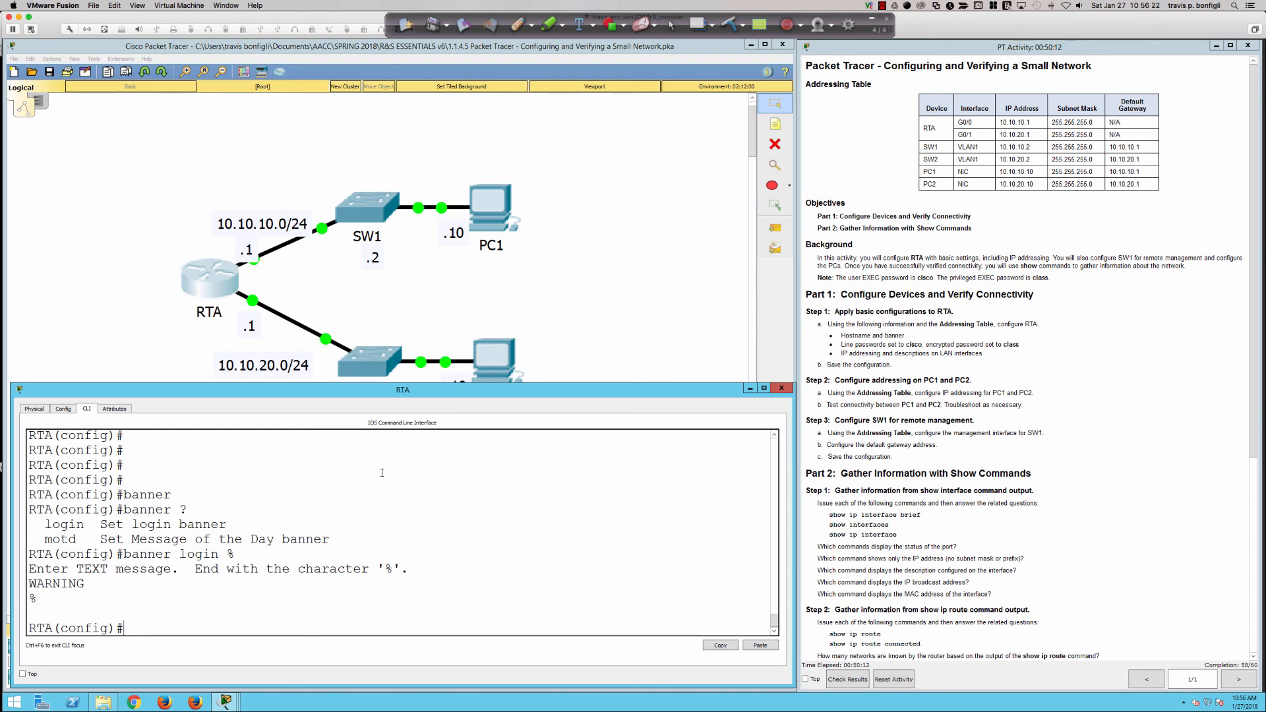
# Exit configuration mode and save RTA's configuration with wri mem, confirming [OK].
pyautogui.write('end')
pyautogui.press('Return')
pyautogui.press('Return')
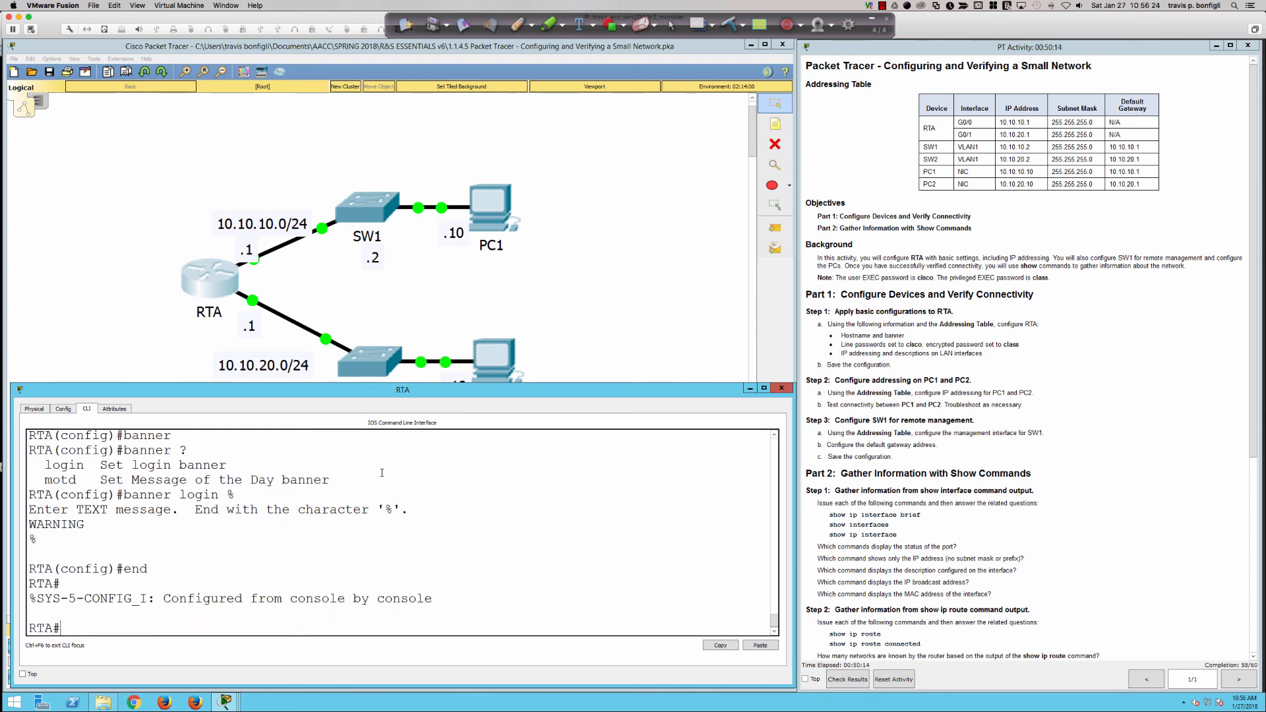
pyautogui.write('wri mem')
pyautogui.press('Return')
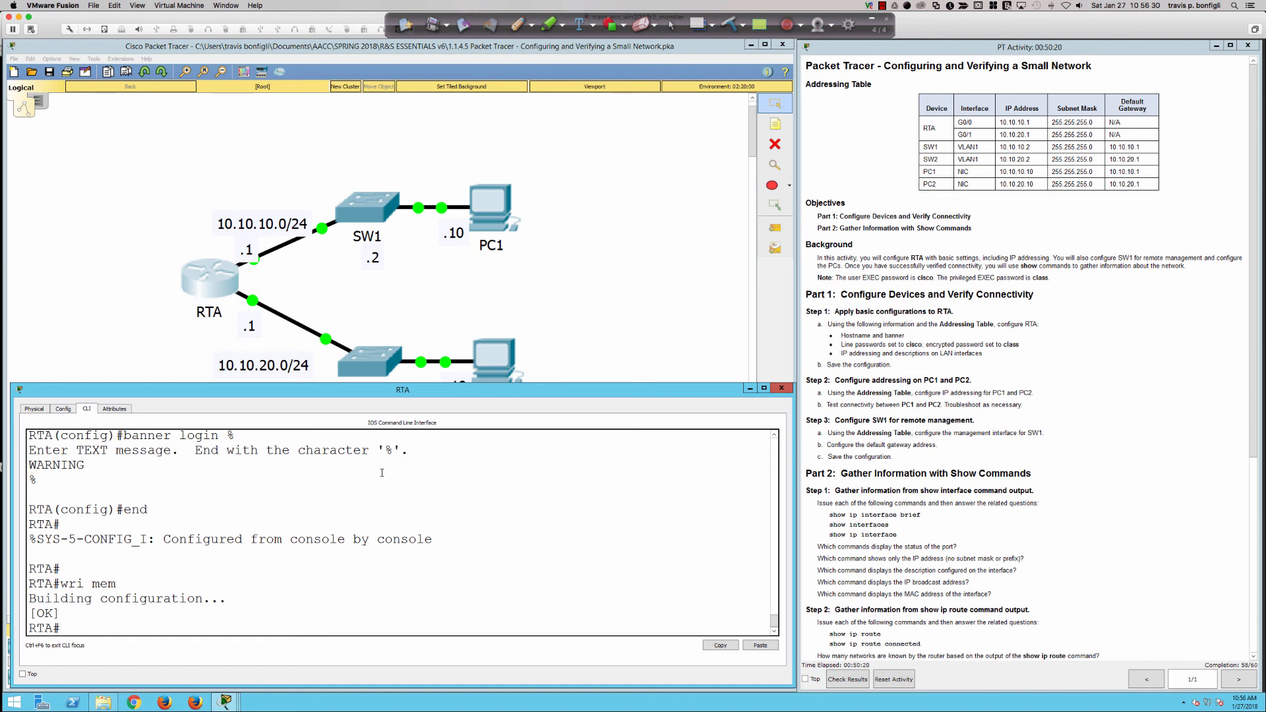
pyautogui.scroll(3, 169, 508)
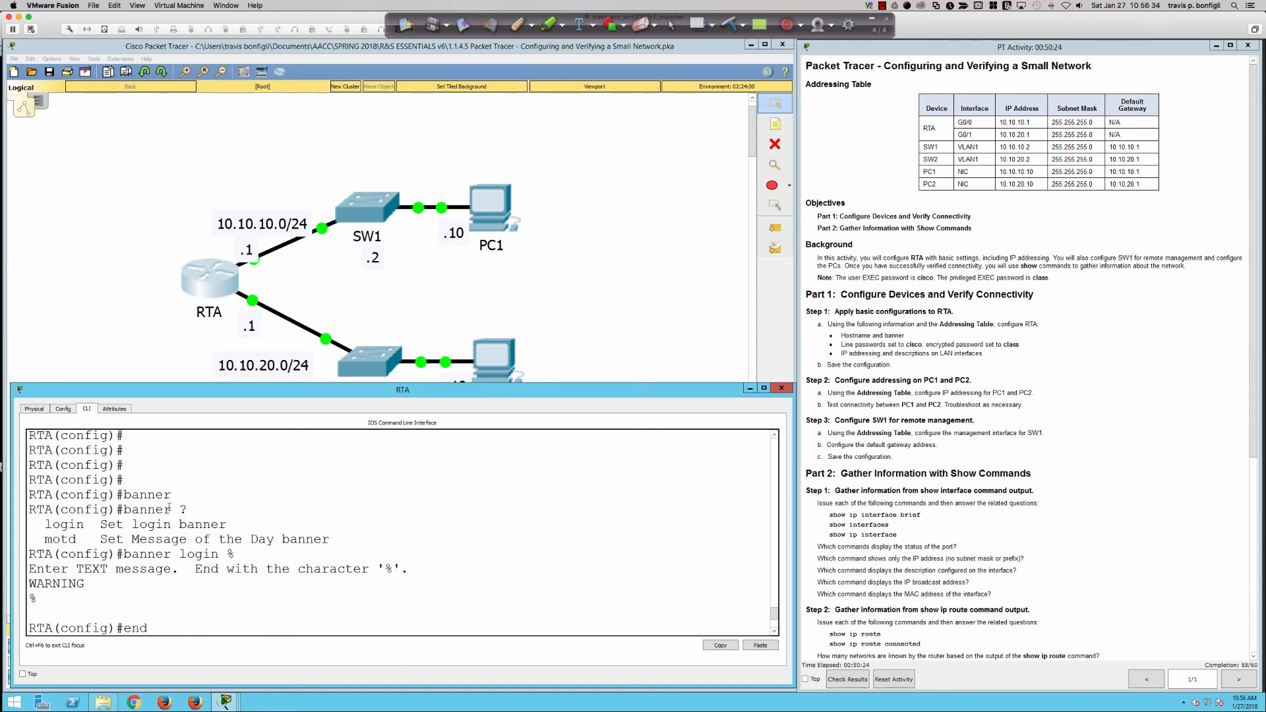
pyautogui.scroll(3, 170, 508)
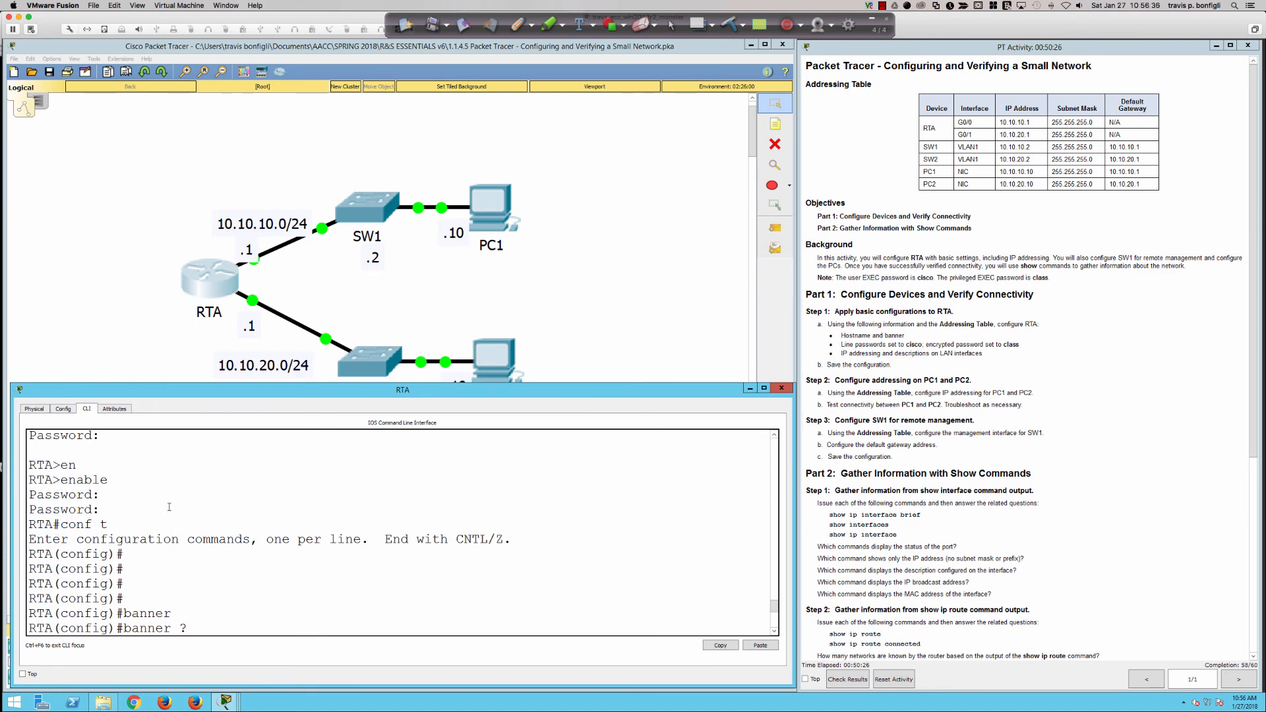
pyautogui.scroll(-6, 169, 507)
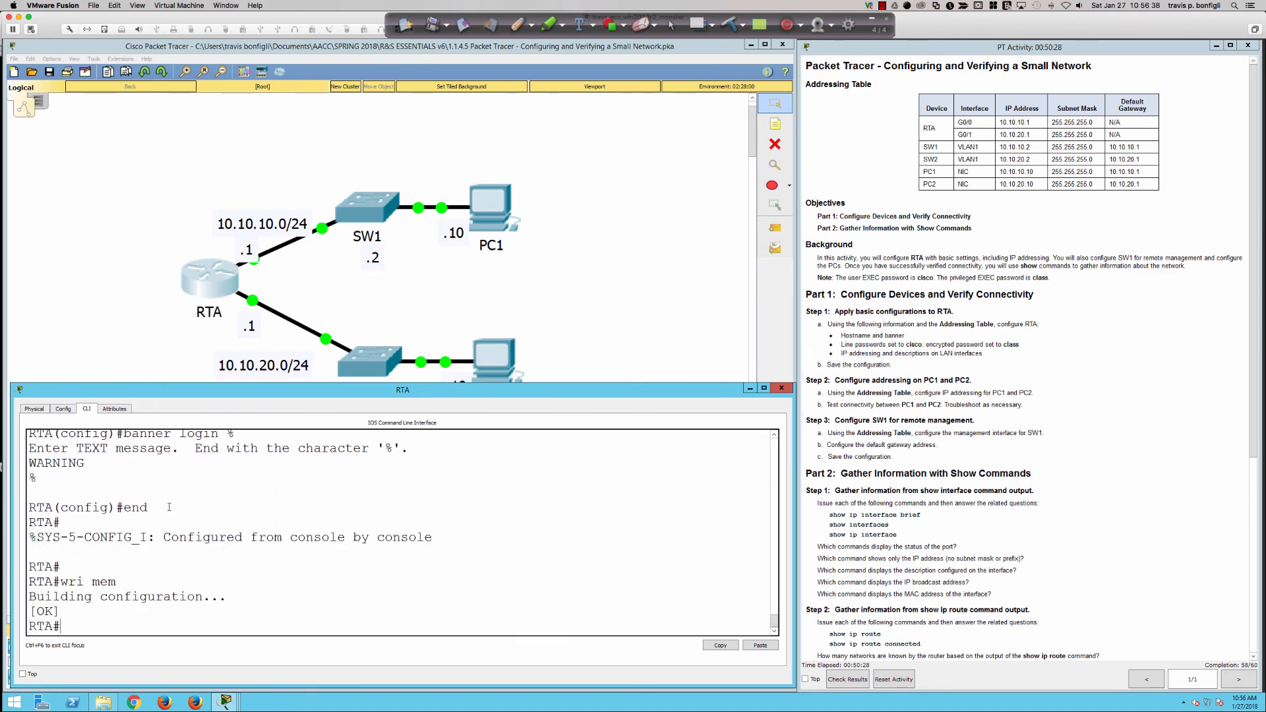
# Recheck results, confirm Banner MOTD is still incorrect at 58/60, and close the results to show the topology.
pyautogui.click(848, 679)
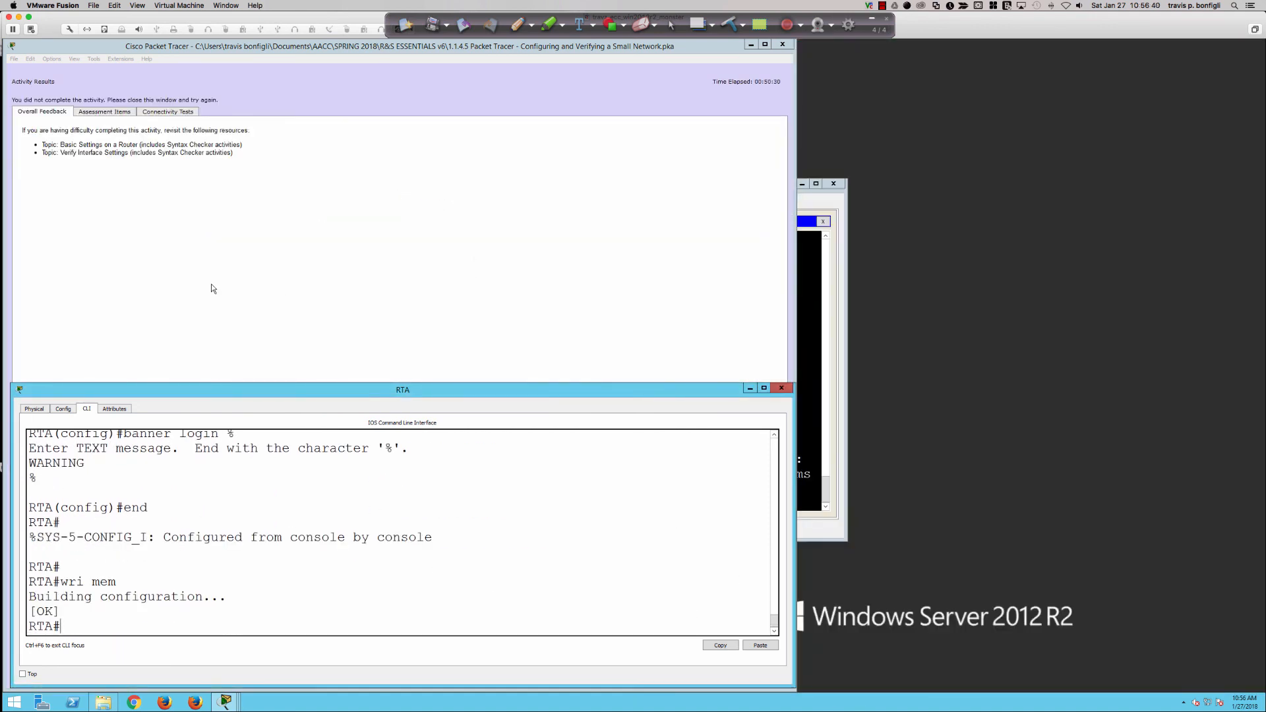
pyautogui.click(105, 111)
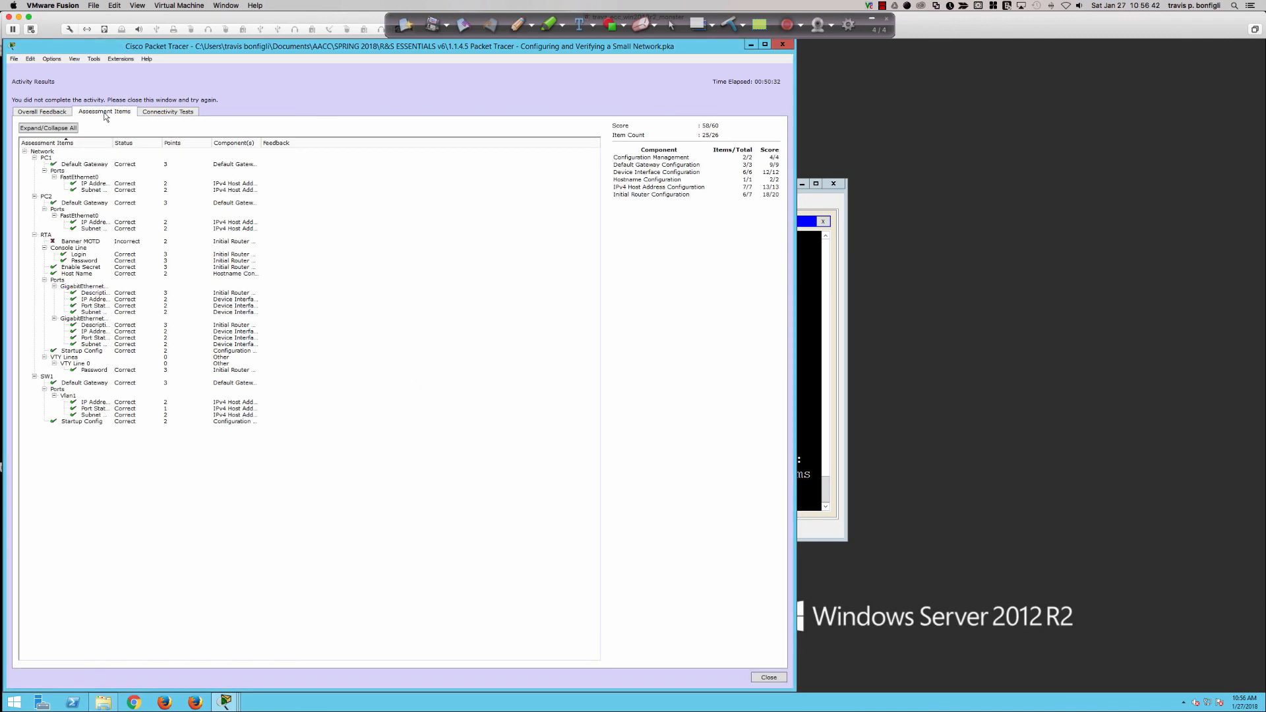
pyautogui.click(78, 241)
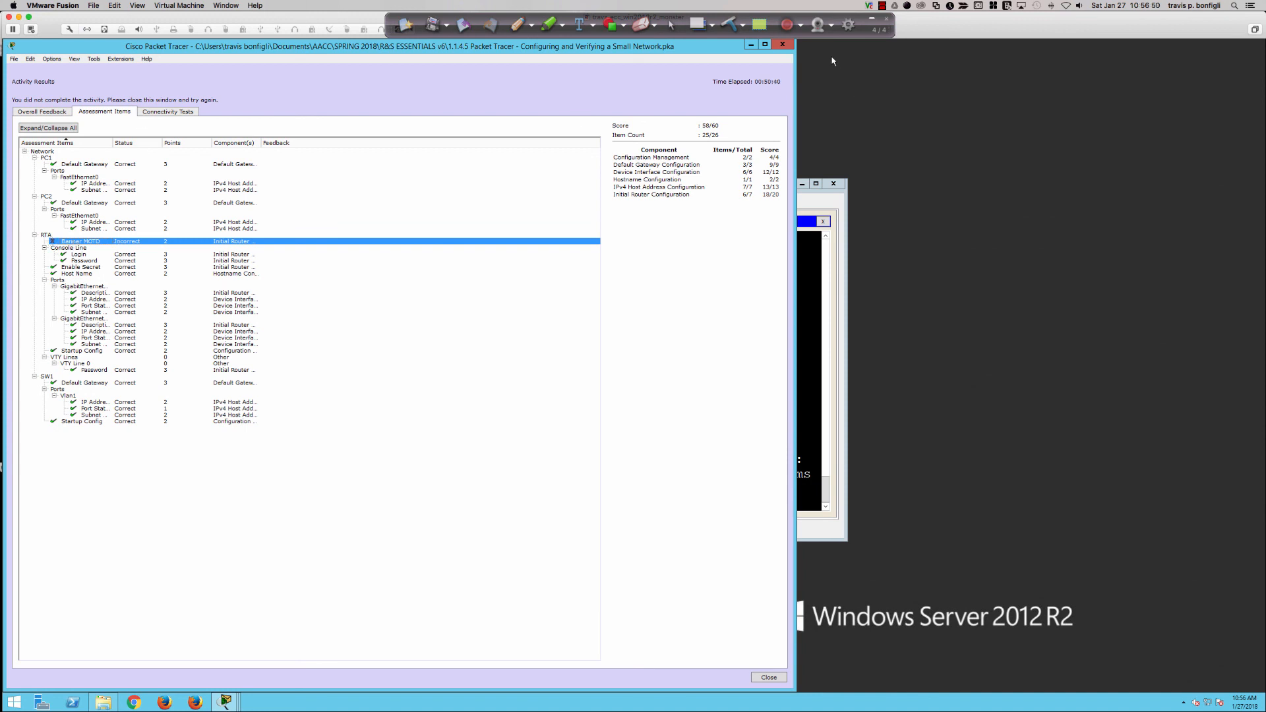
pyautogui.click(777, 48)
pyautogui.click(299, 269)
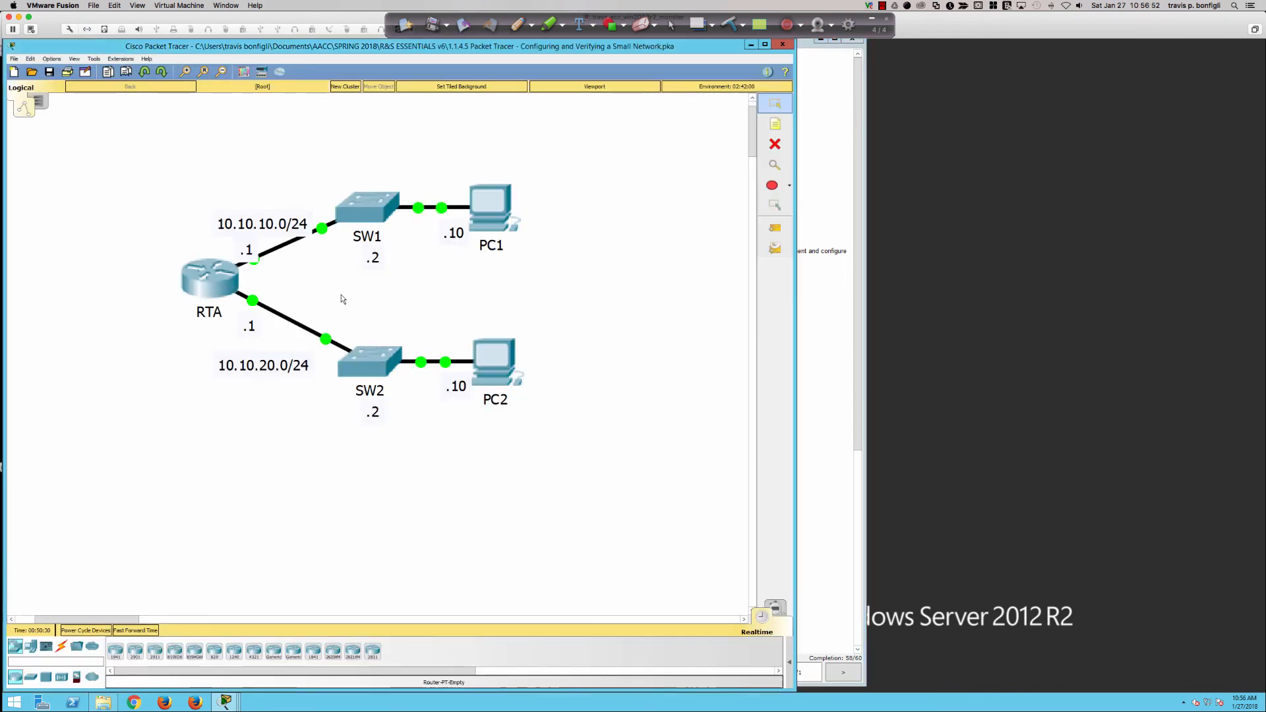
# Move the activity instructions aside, scroll to the scoring rubric, and switch to the Packet Tracer 1.1.4.5 slide.
pyautogui.click(812, 335)
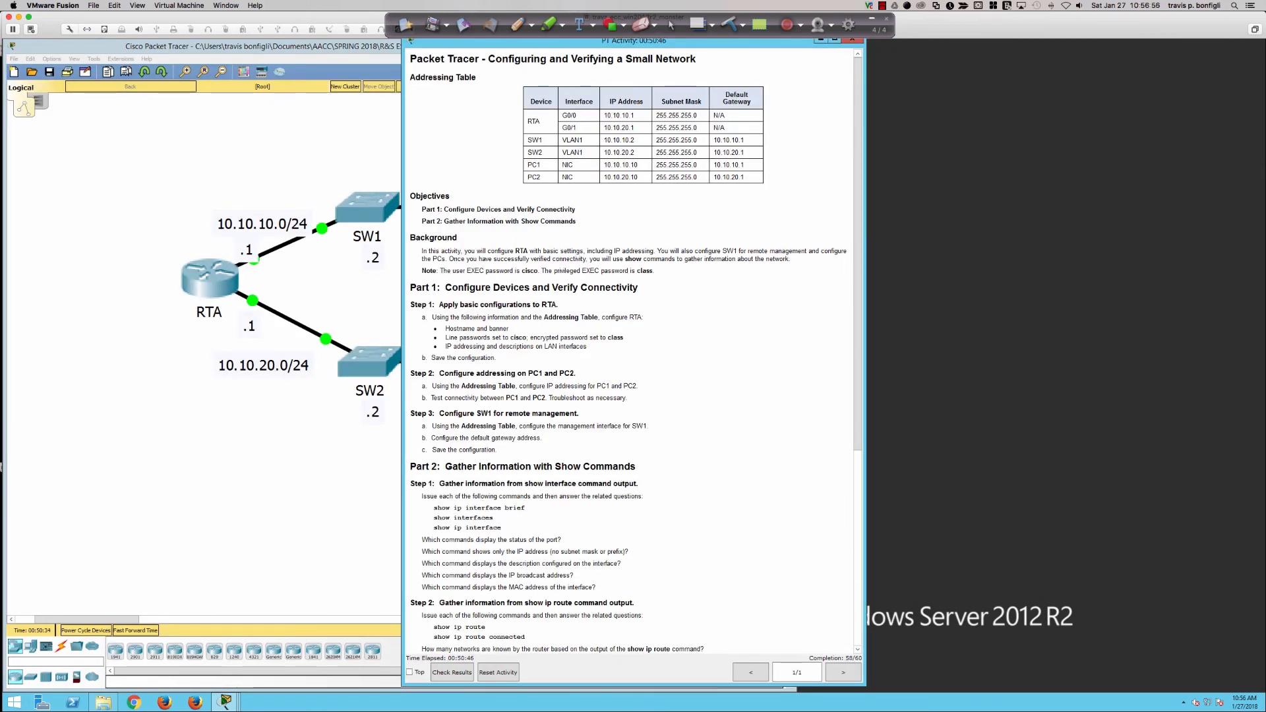
pyautogui.moveTo(552, 50); pyautogui.dragTo(947, 50)
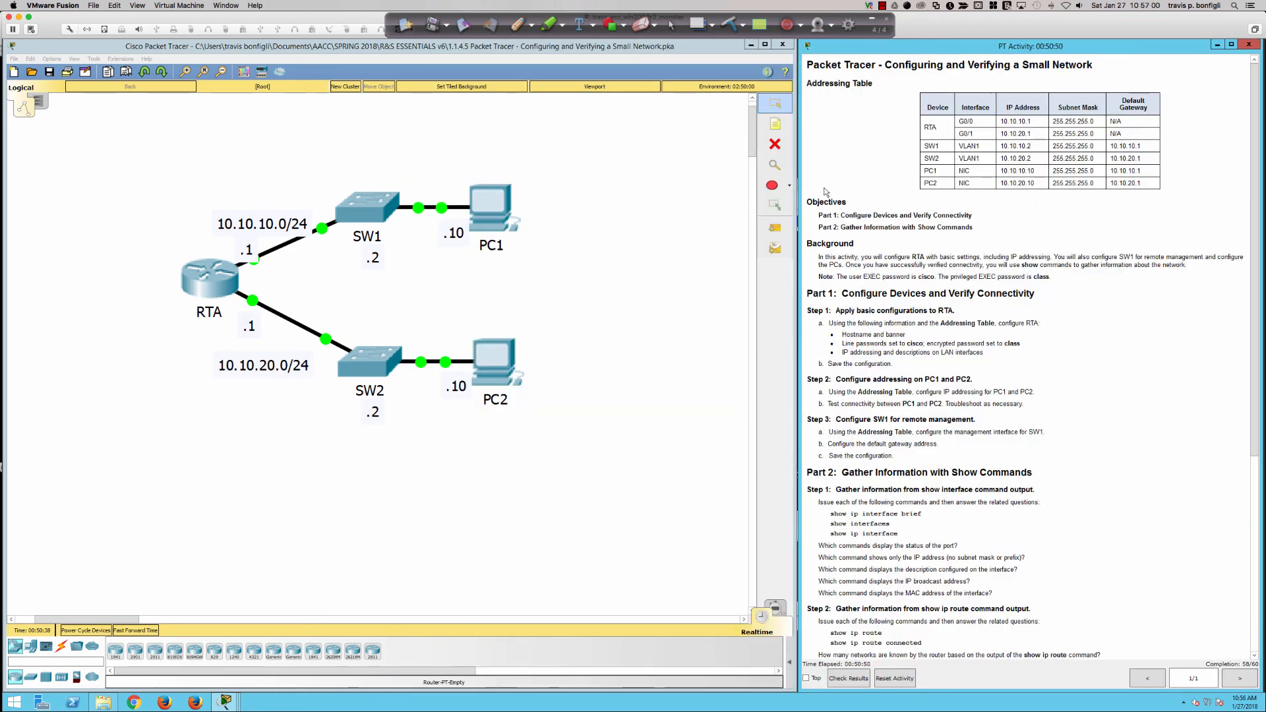
pyautogui.scroll(-4, 978, 308)
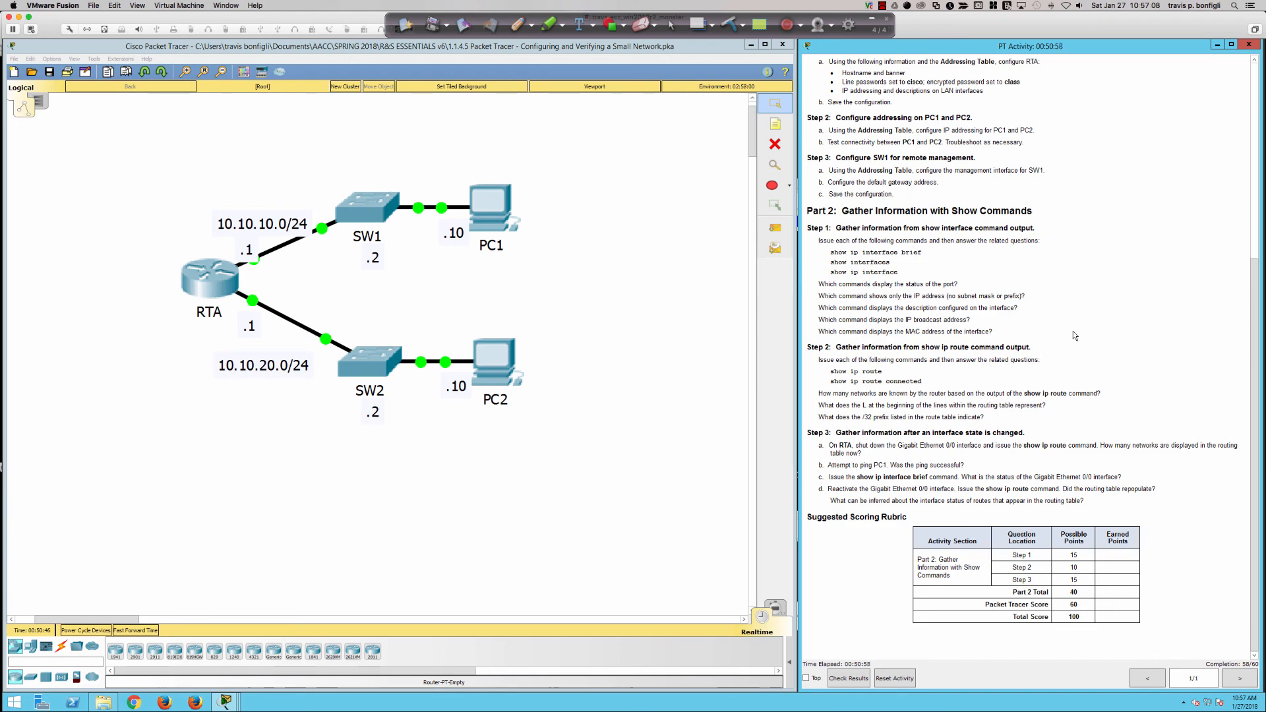
pyautogui.press('super+Tab')
pyautogui.press('super+Tab')
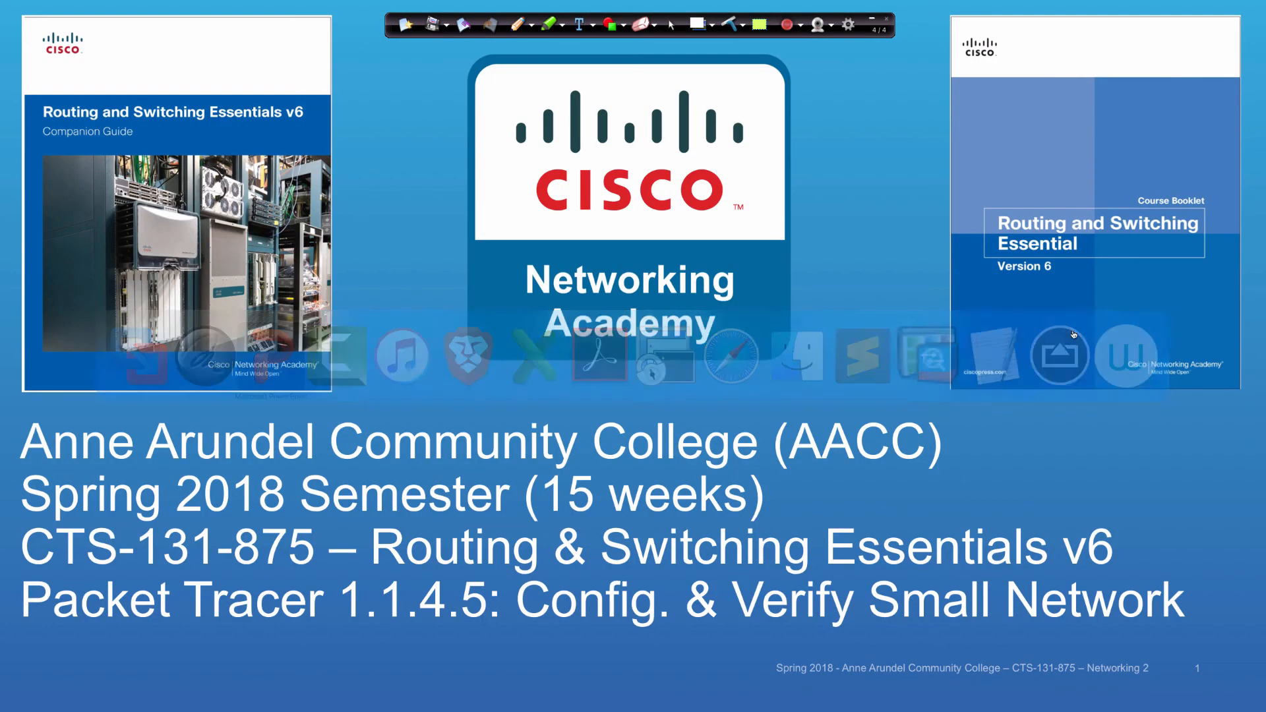